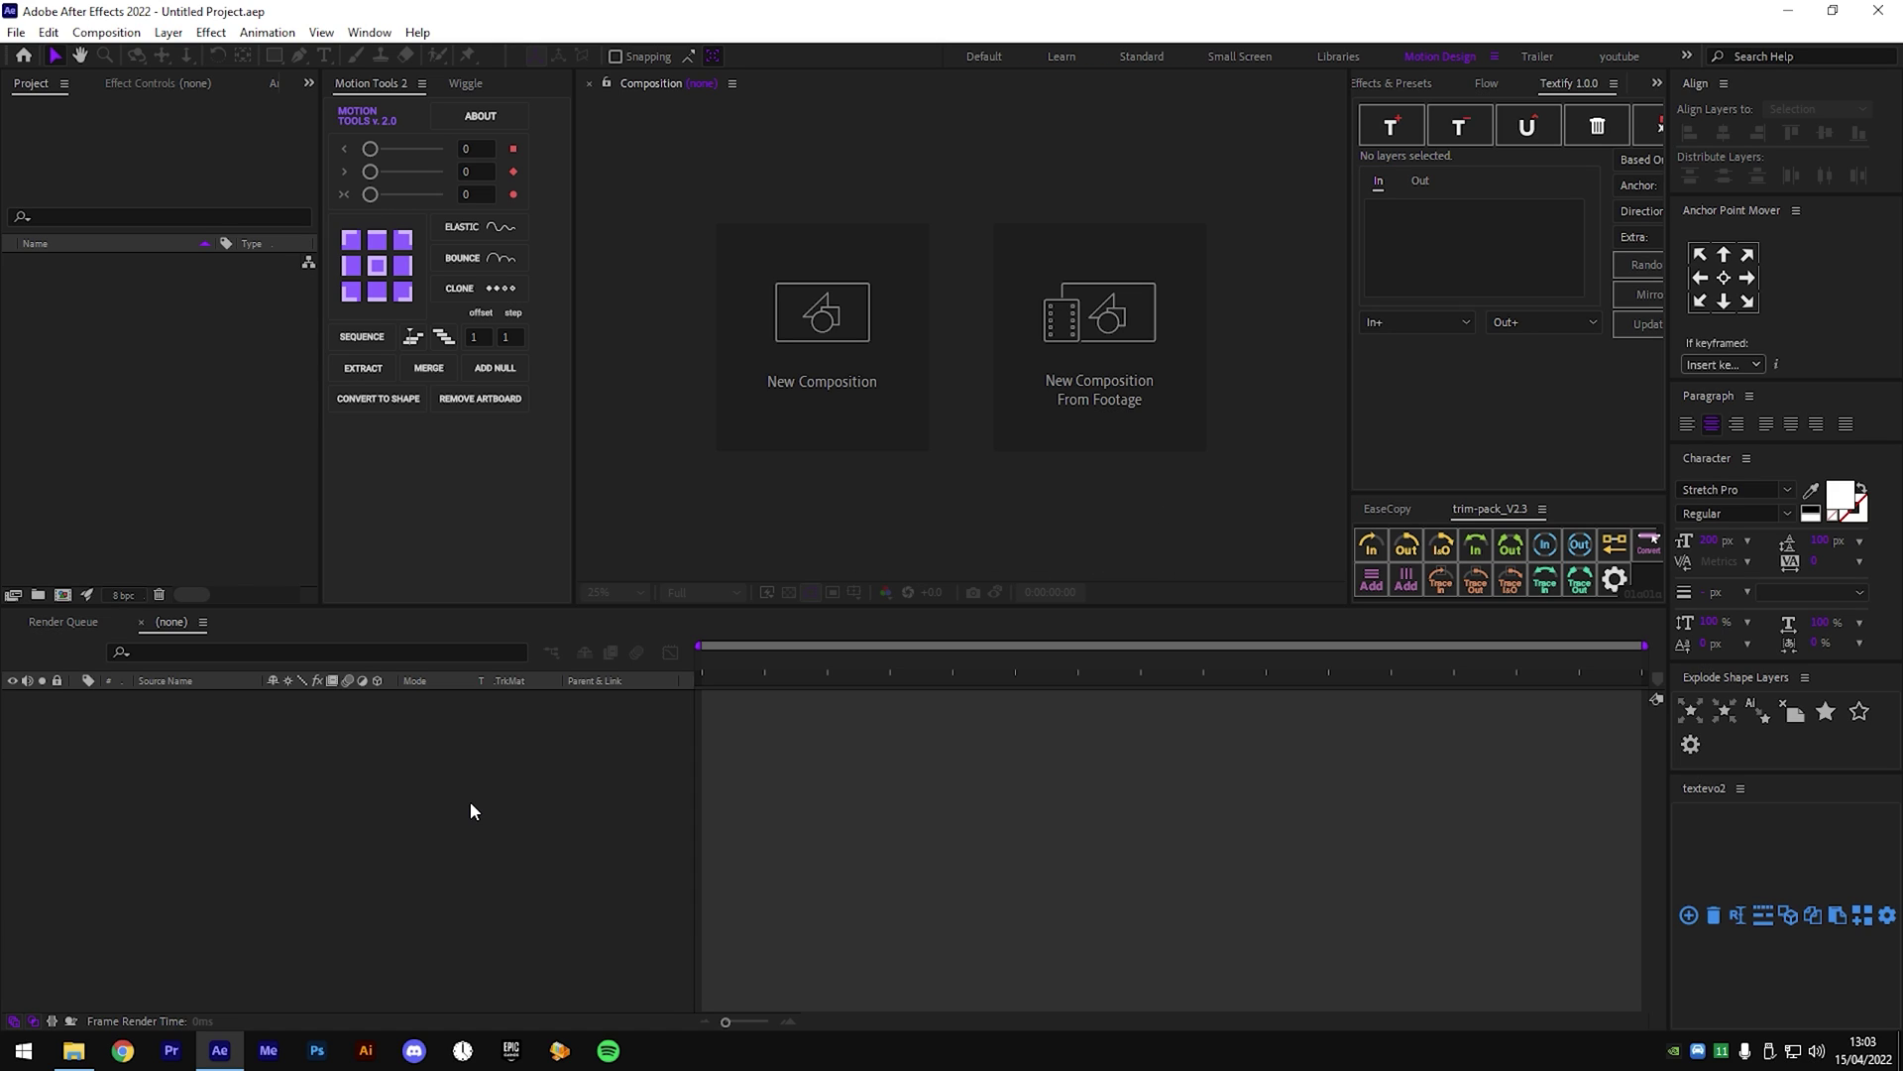
# Import the FREE TRIM PATH PACK.aep project and expand its top folder.
pyautogui.click(138, 360)
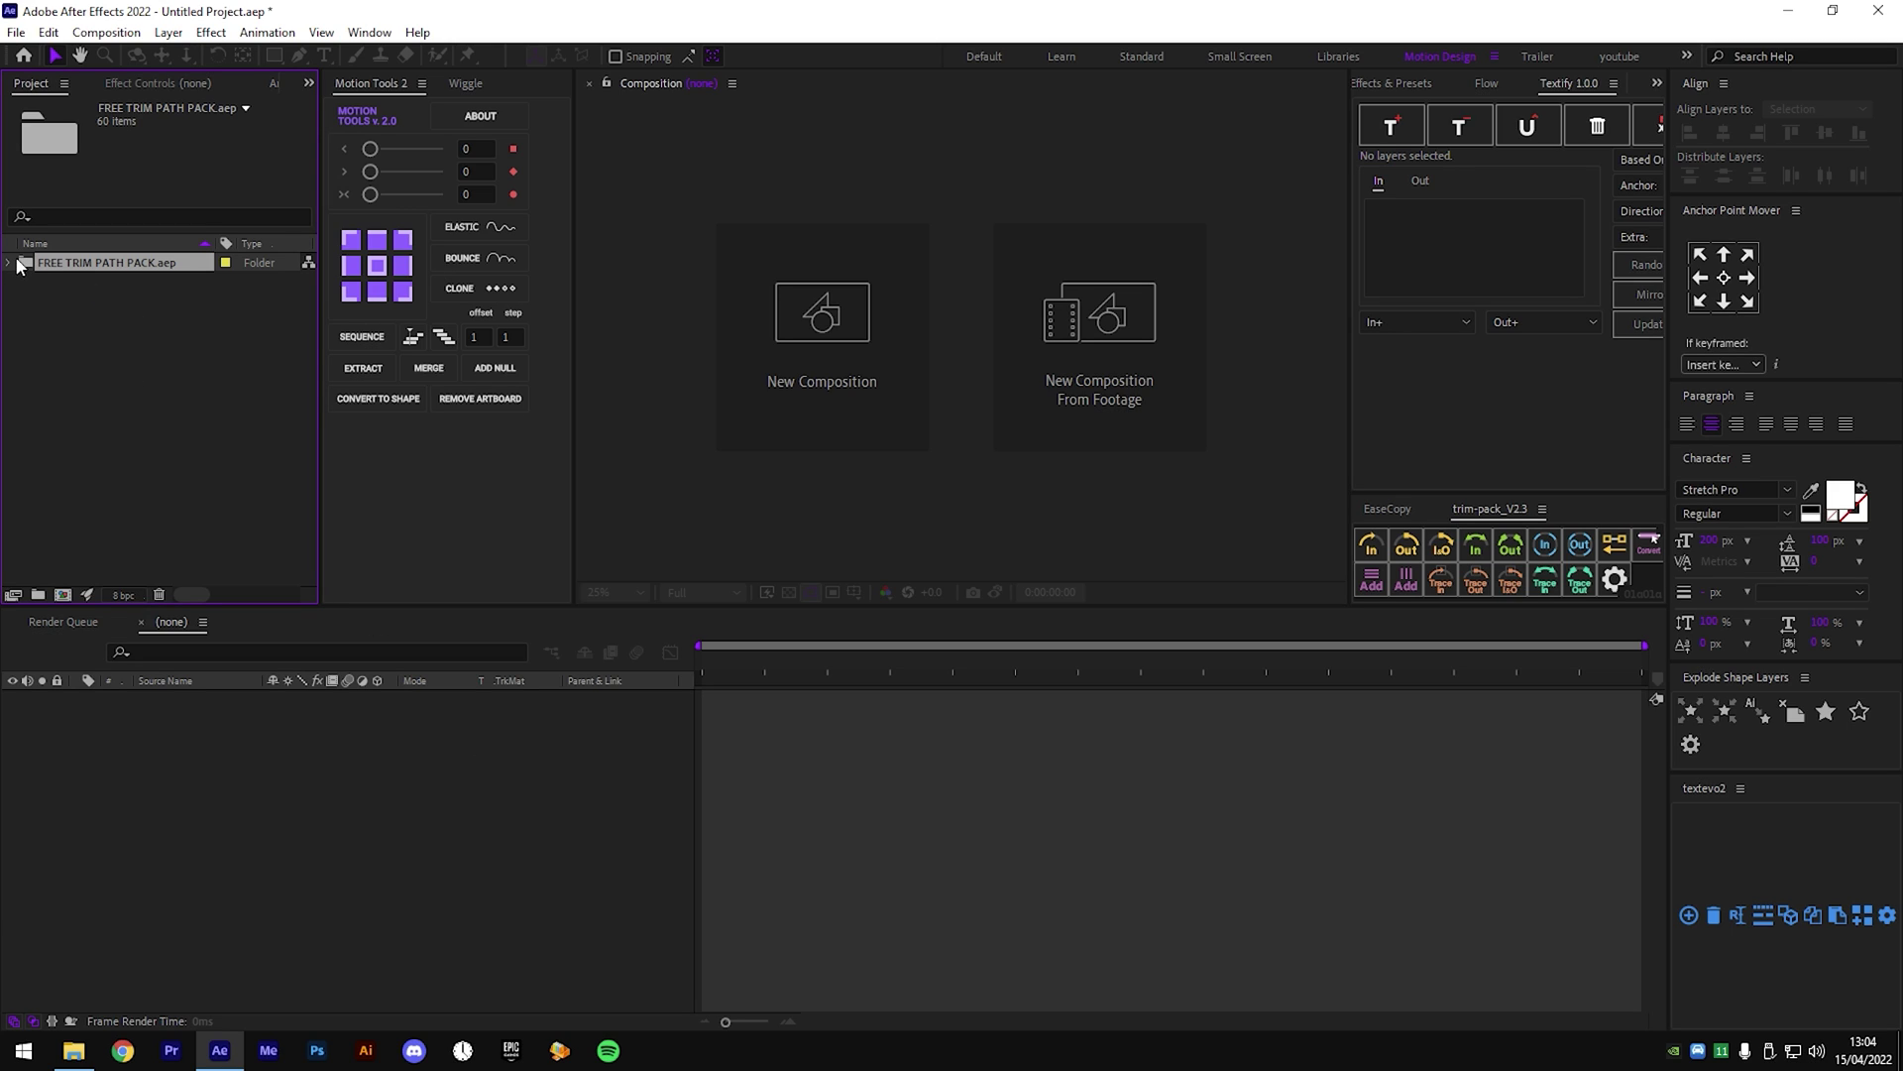
pyautogui.click(12, 263)
pyautogui.click(77, 294)
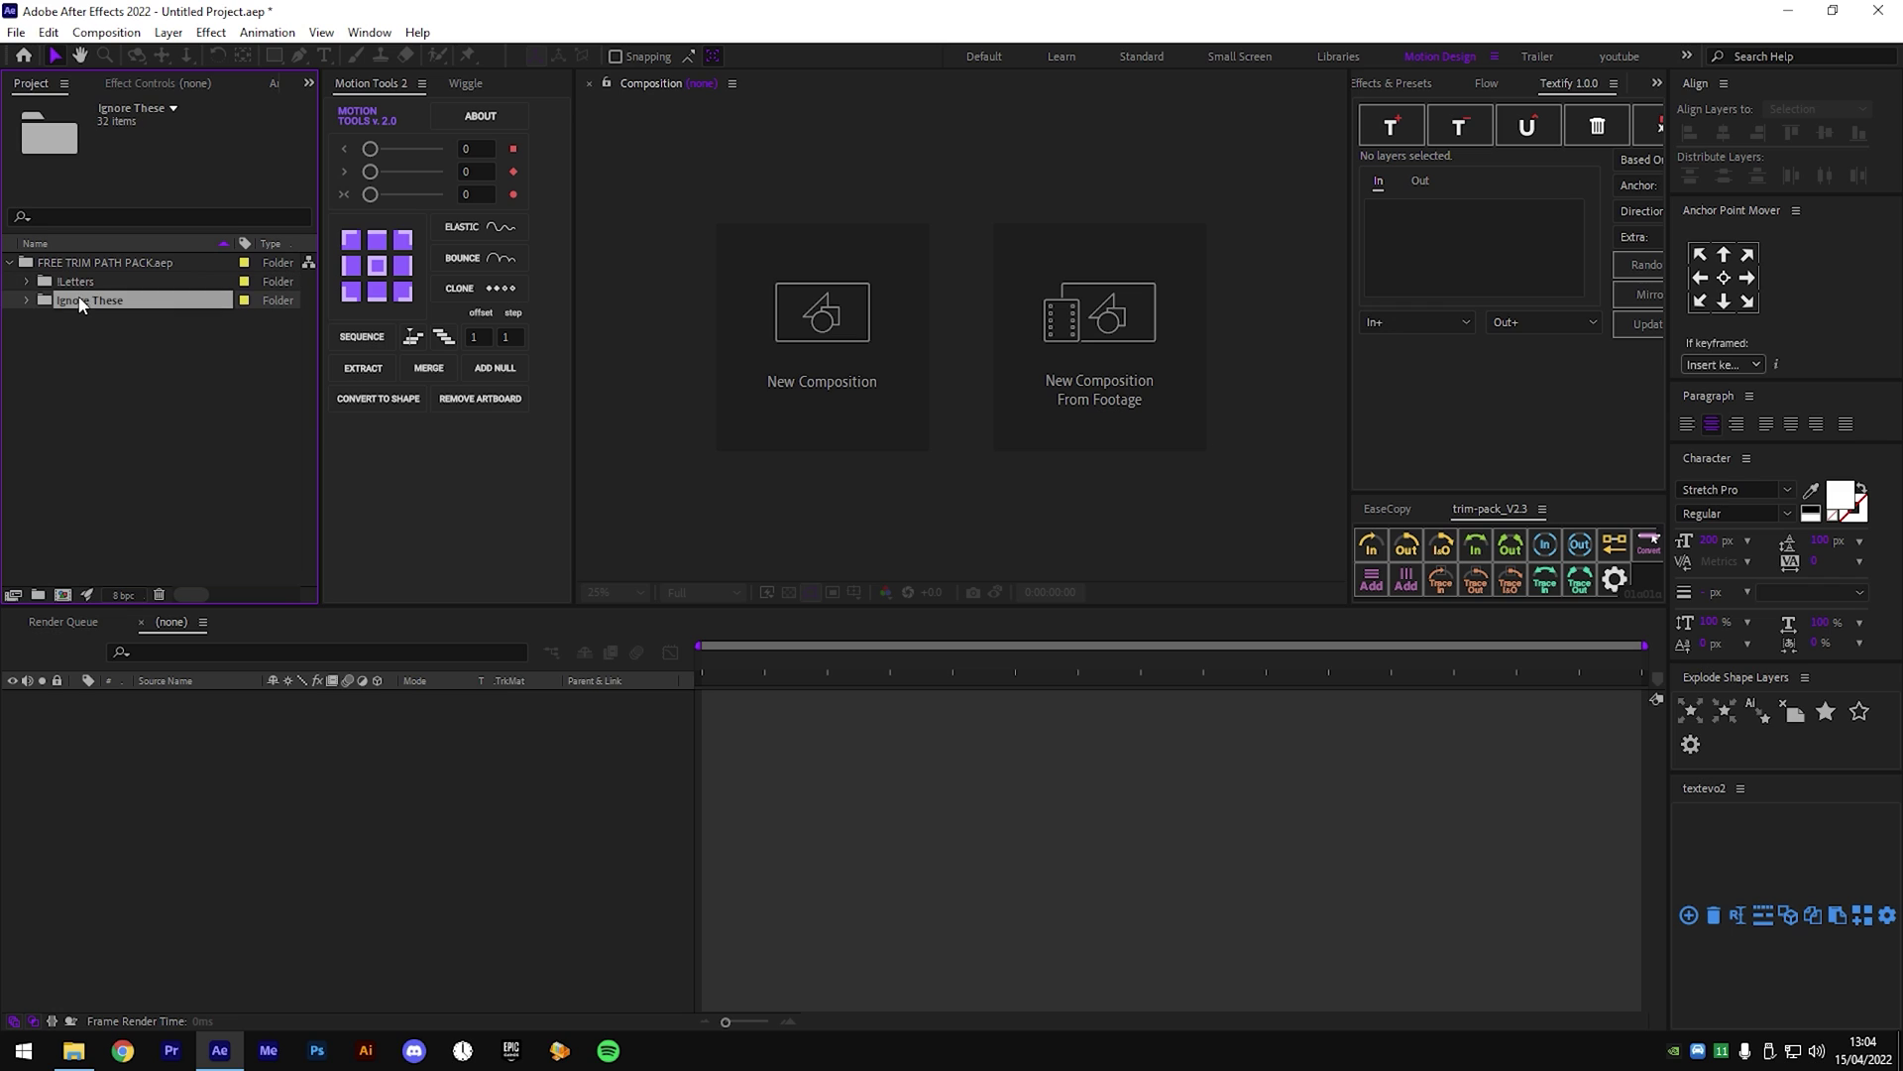
# Create a 1920 x 1080, 30 fps, 5-second composition and add a text layer reading "joez".
pyautogui.click(851, 278)
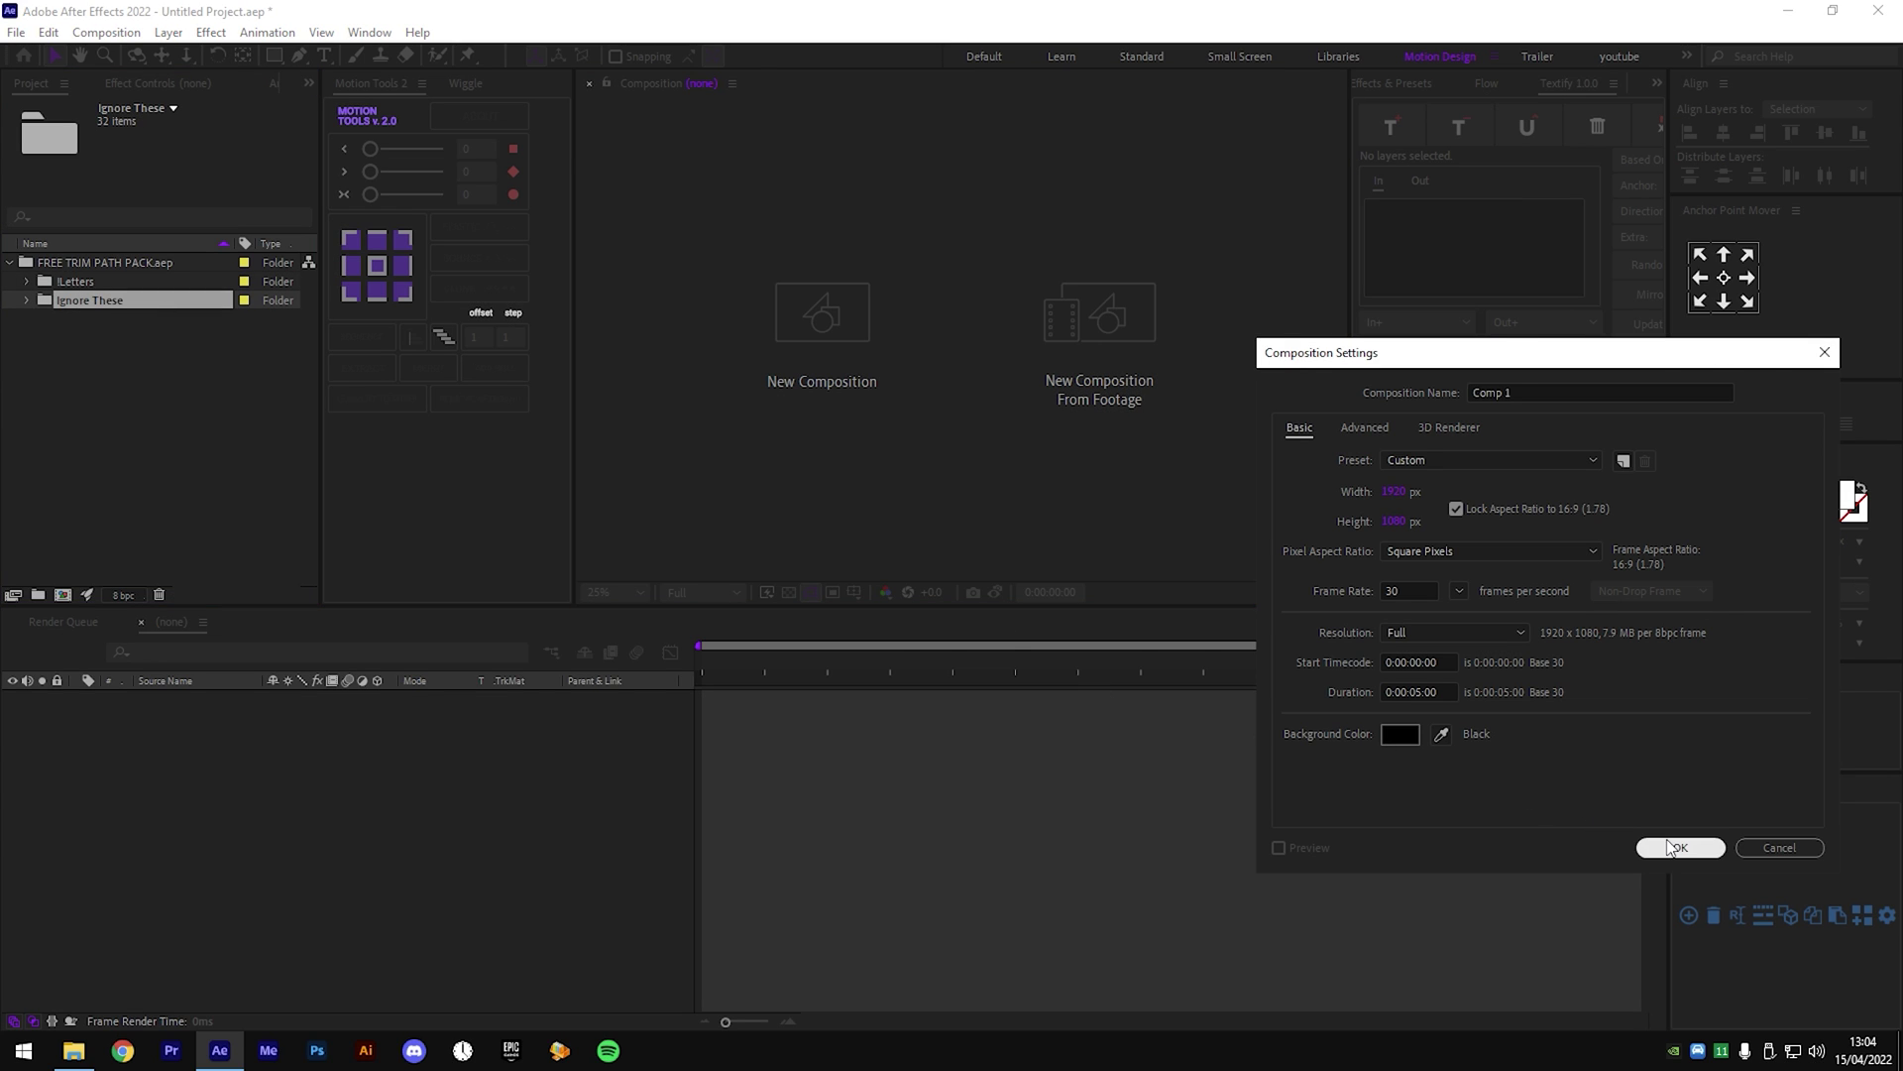
pyautogui.click(1676, 846)
pyautogui.click(322, 55)
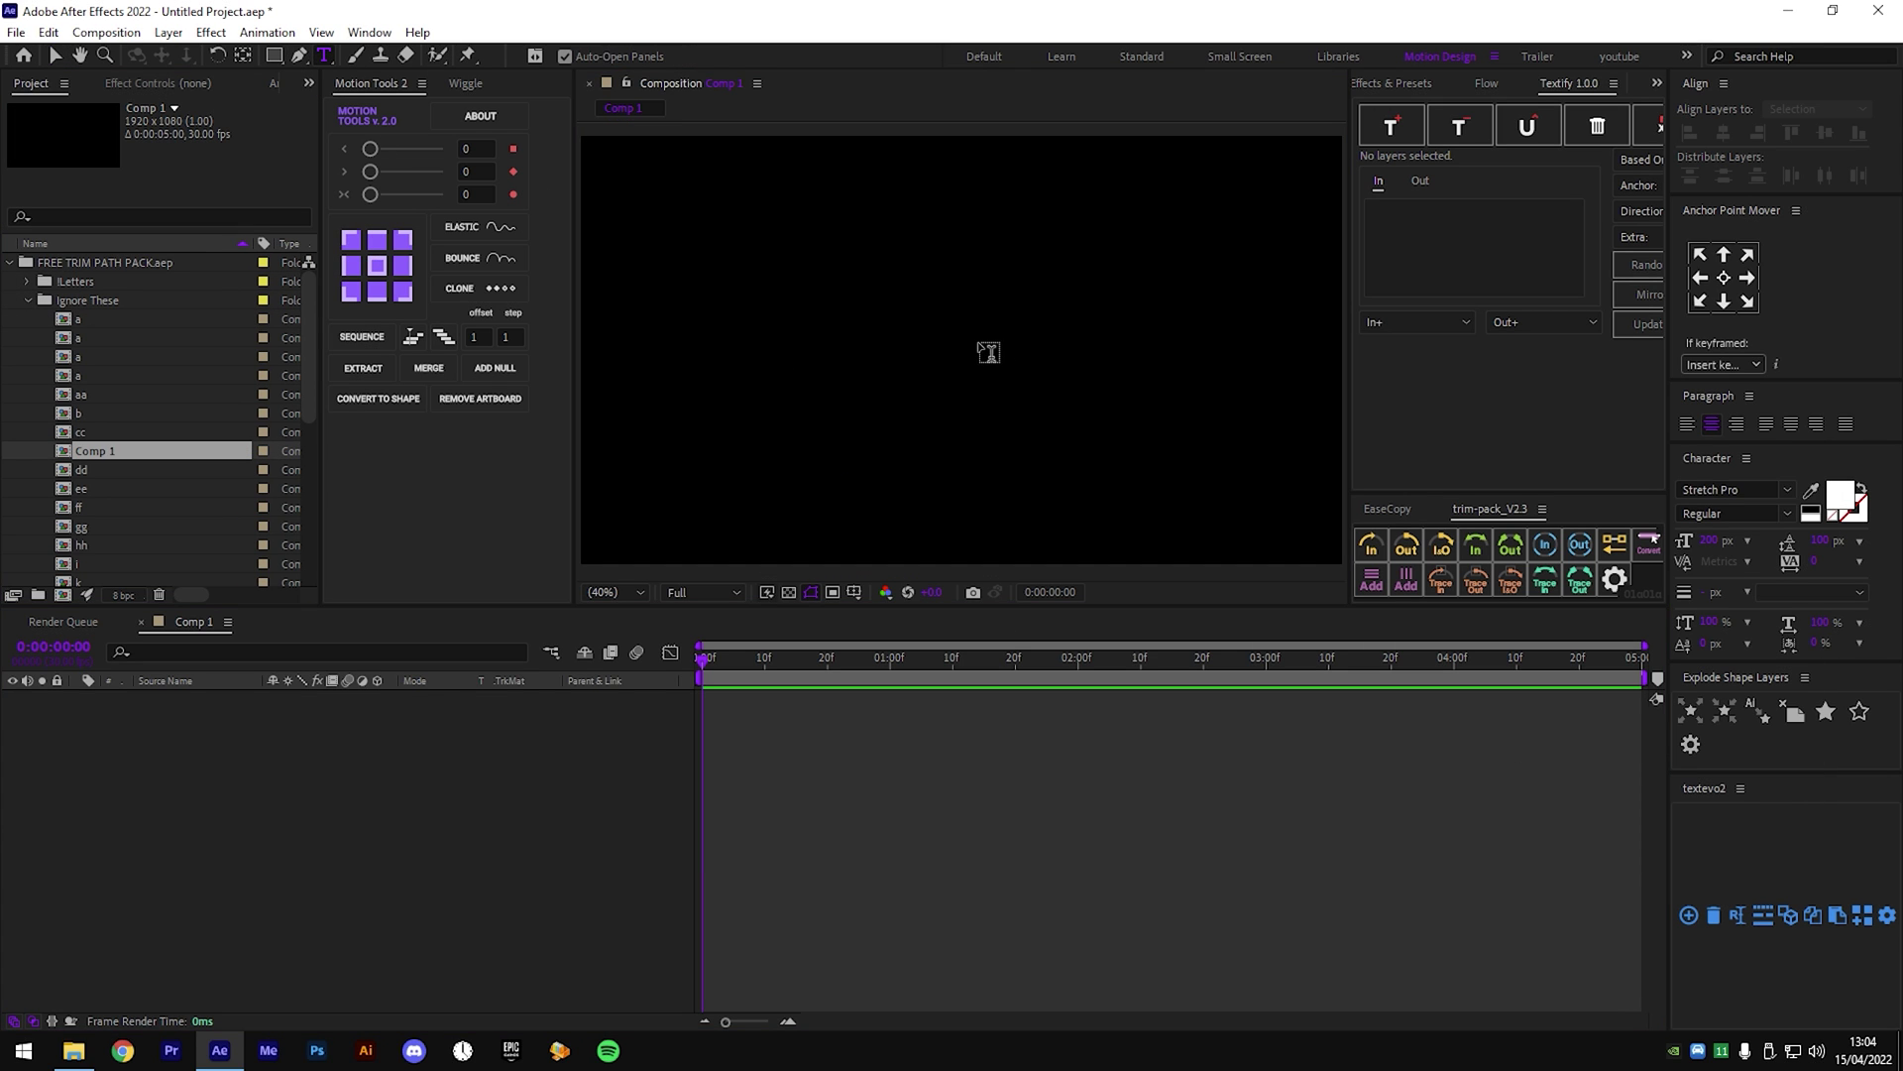
pyautogui.click(984, 349)
pyautogui.write('joes')
pyautogui.press('BackSpace')
pyautogui.write('z')
# Set the joez text's font to Coolvetica and center the text layer in the composition.
pyautogui.doubleClick(951, 355)
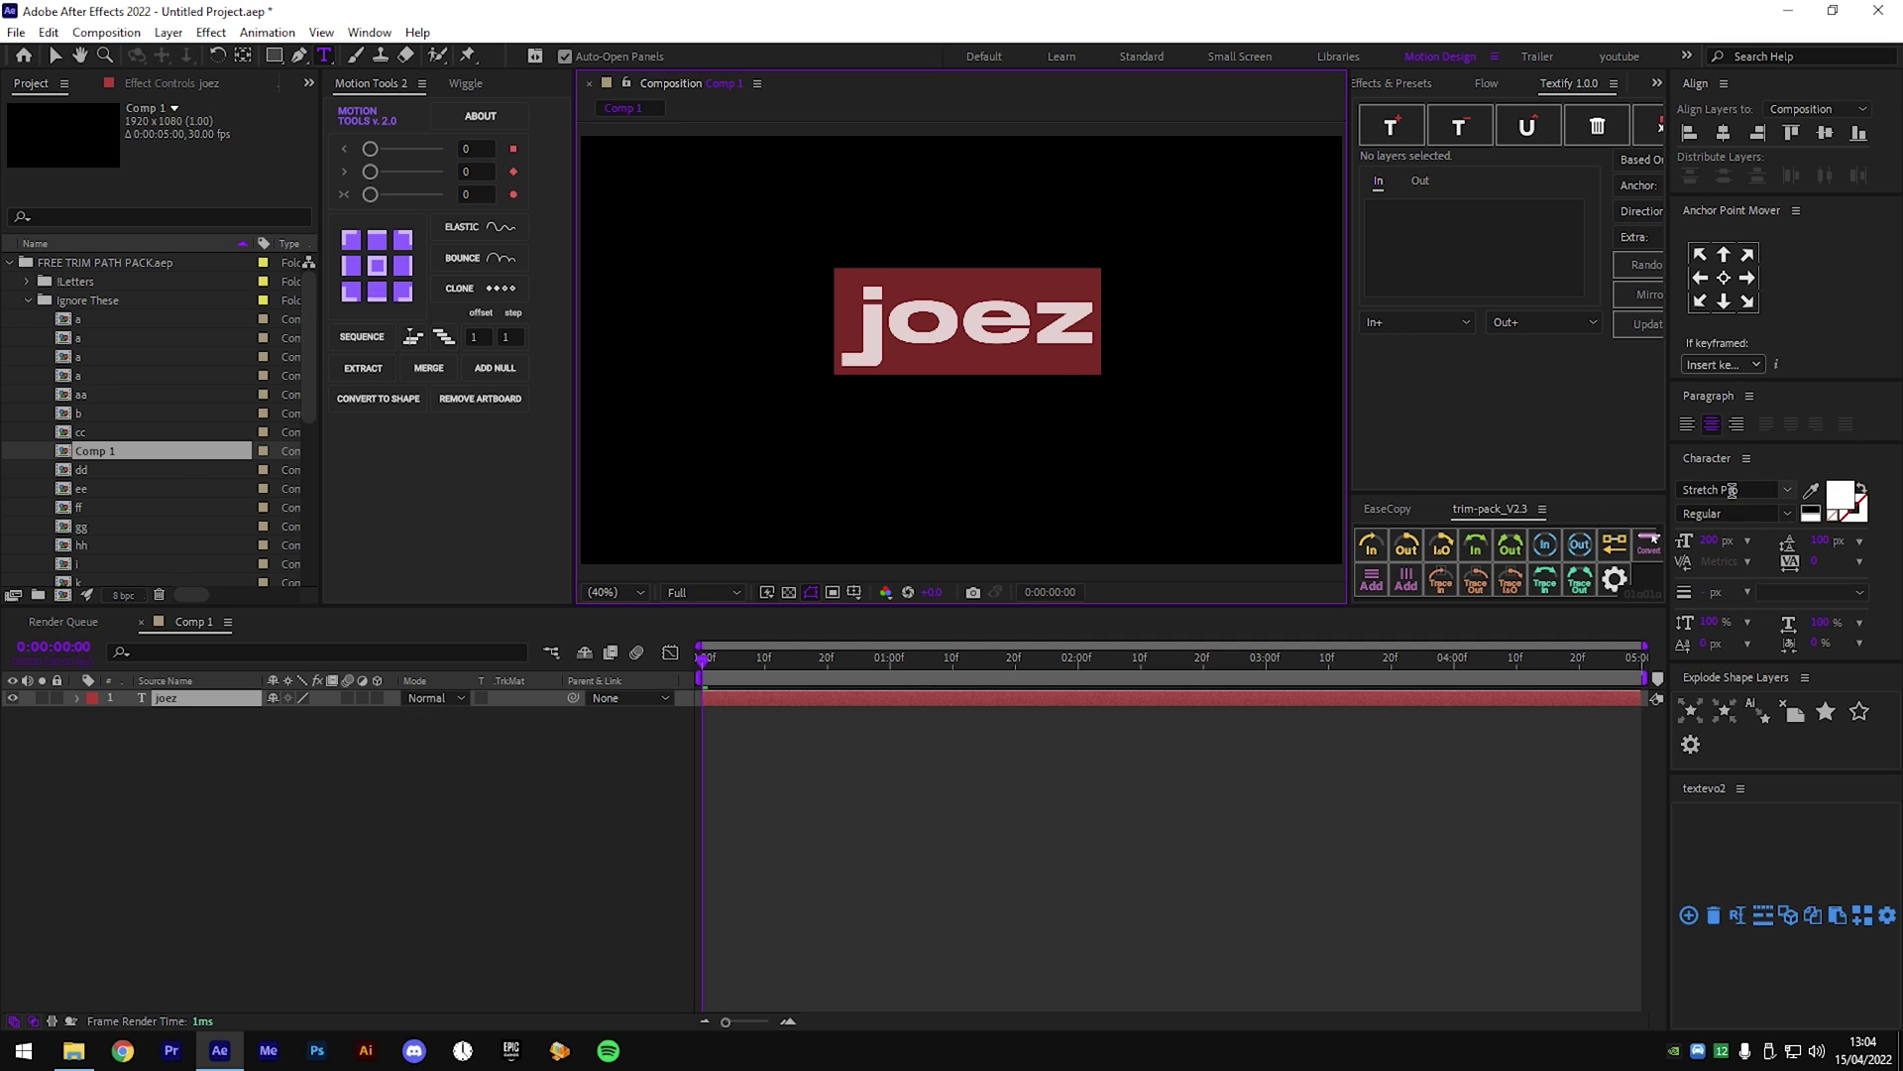
pyautogui.click(1692, 492)
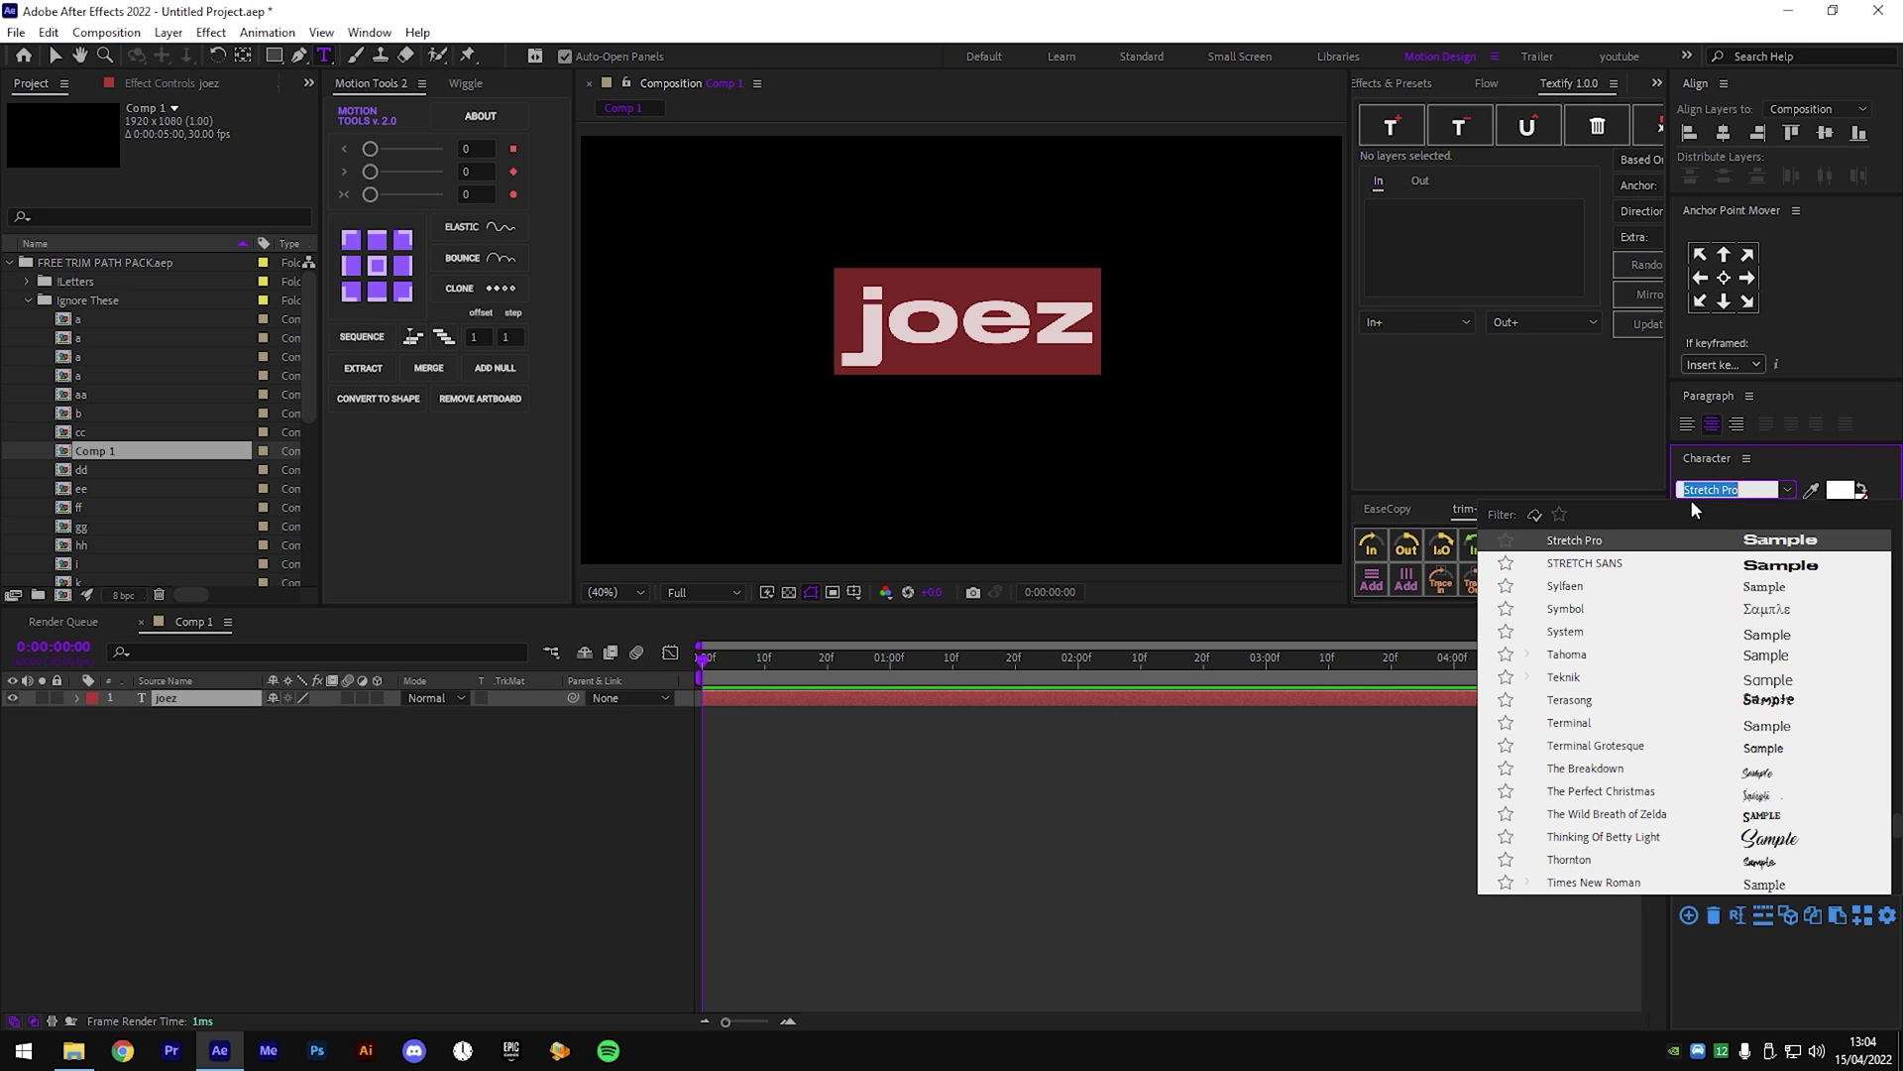
pyautogui.write('coo')
pyautogui.click(1685, 563)
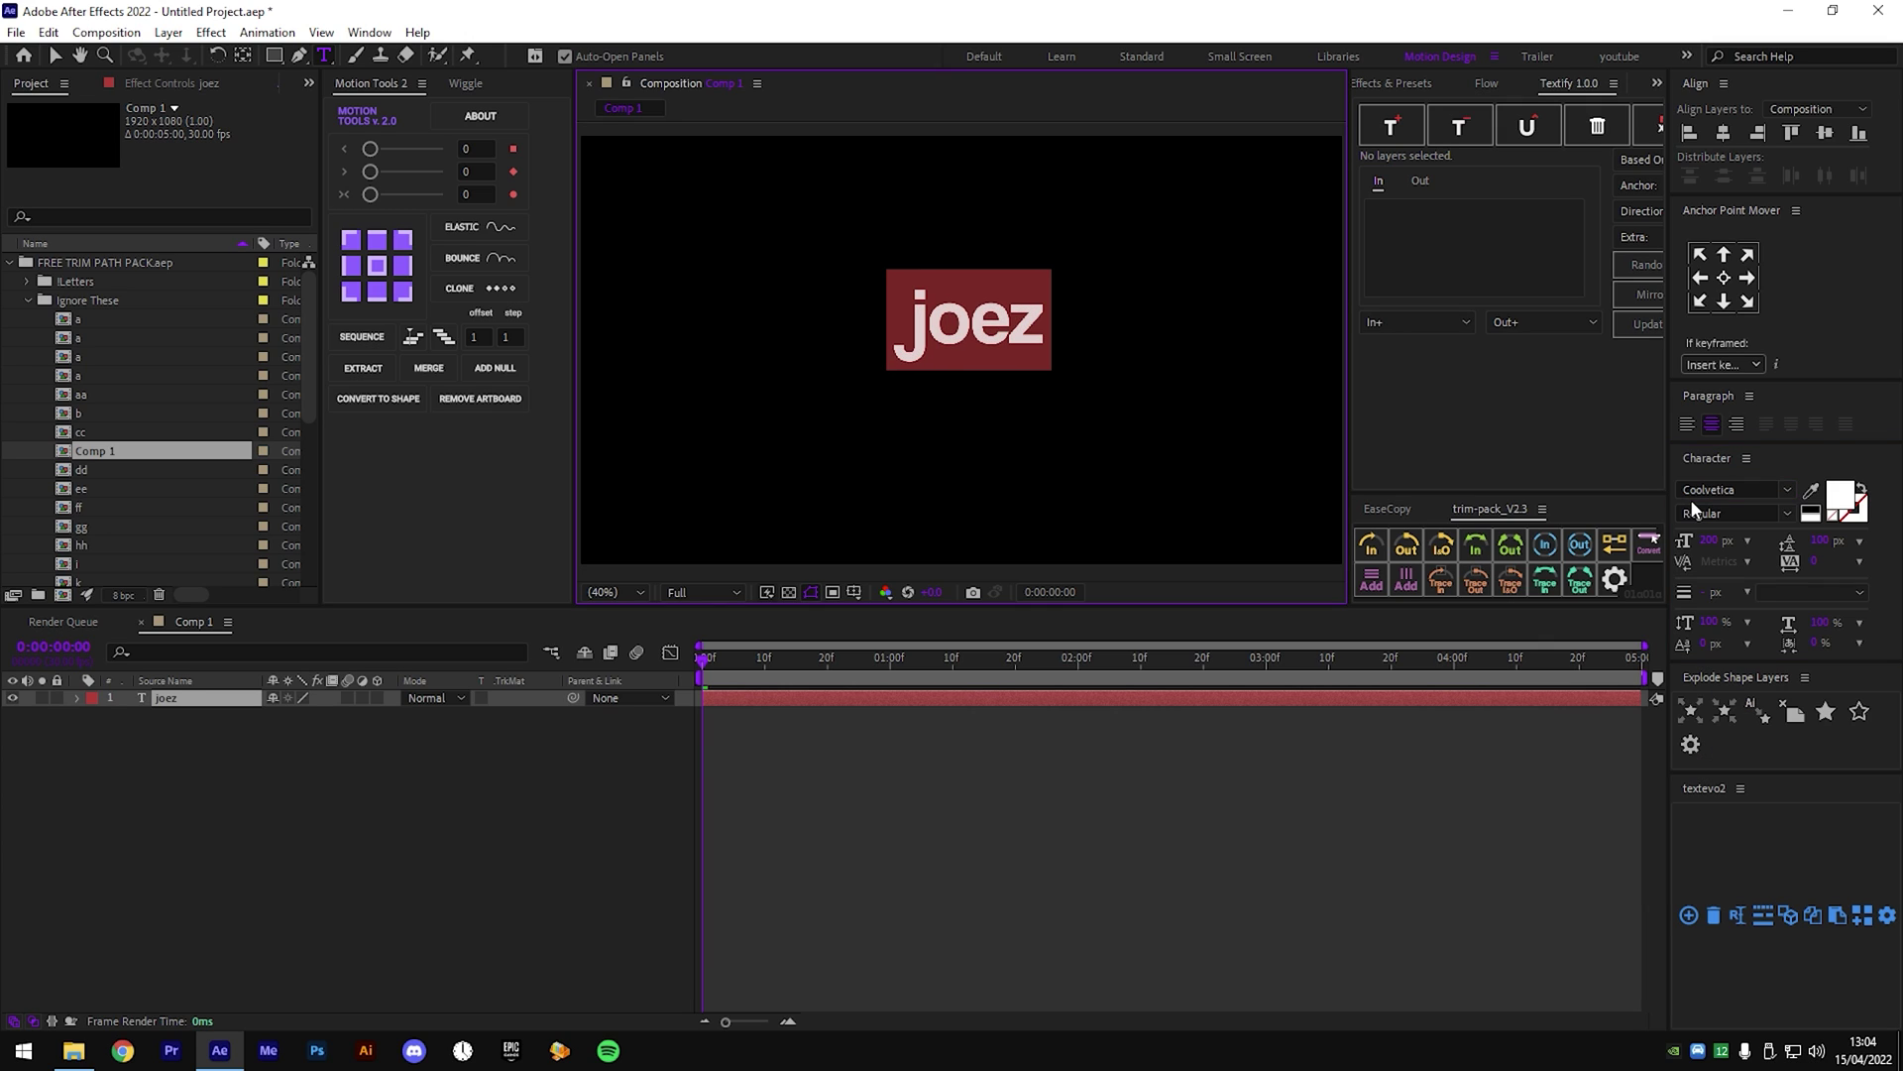
pyautogui.click(223, 699)
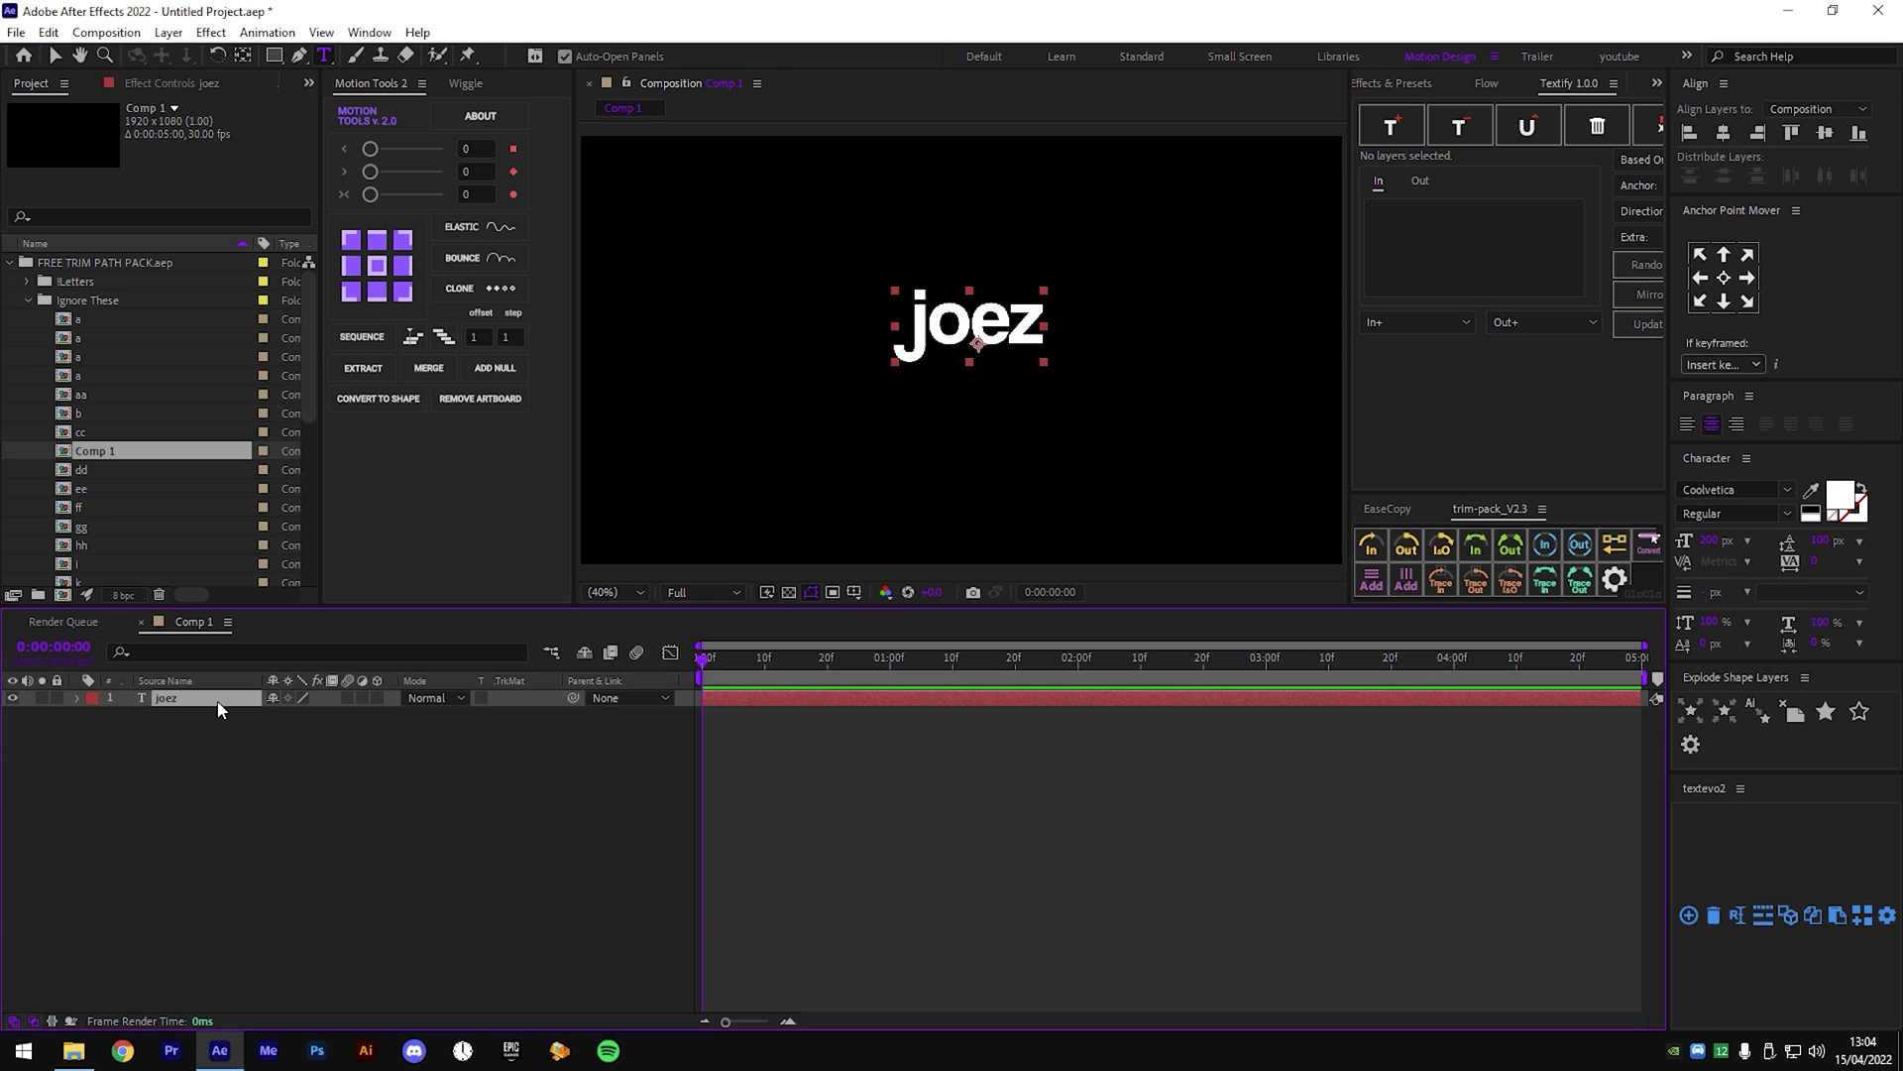
pyautogui.doubleClick(964, 359)
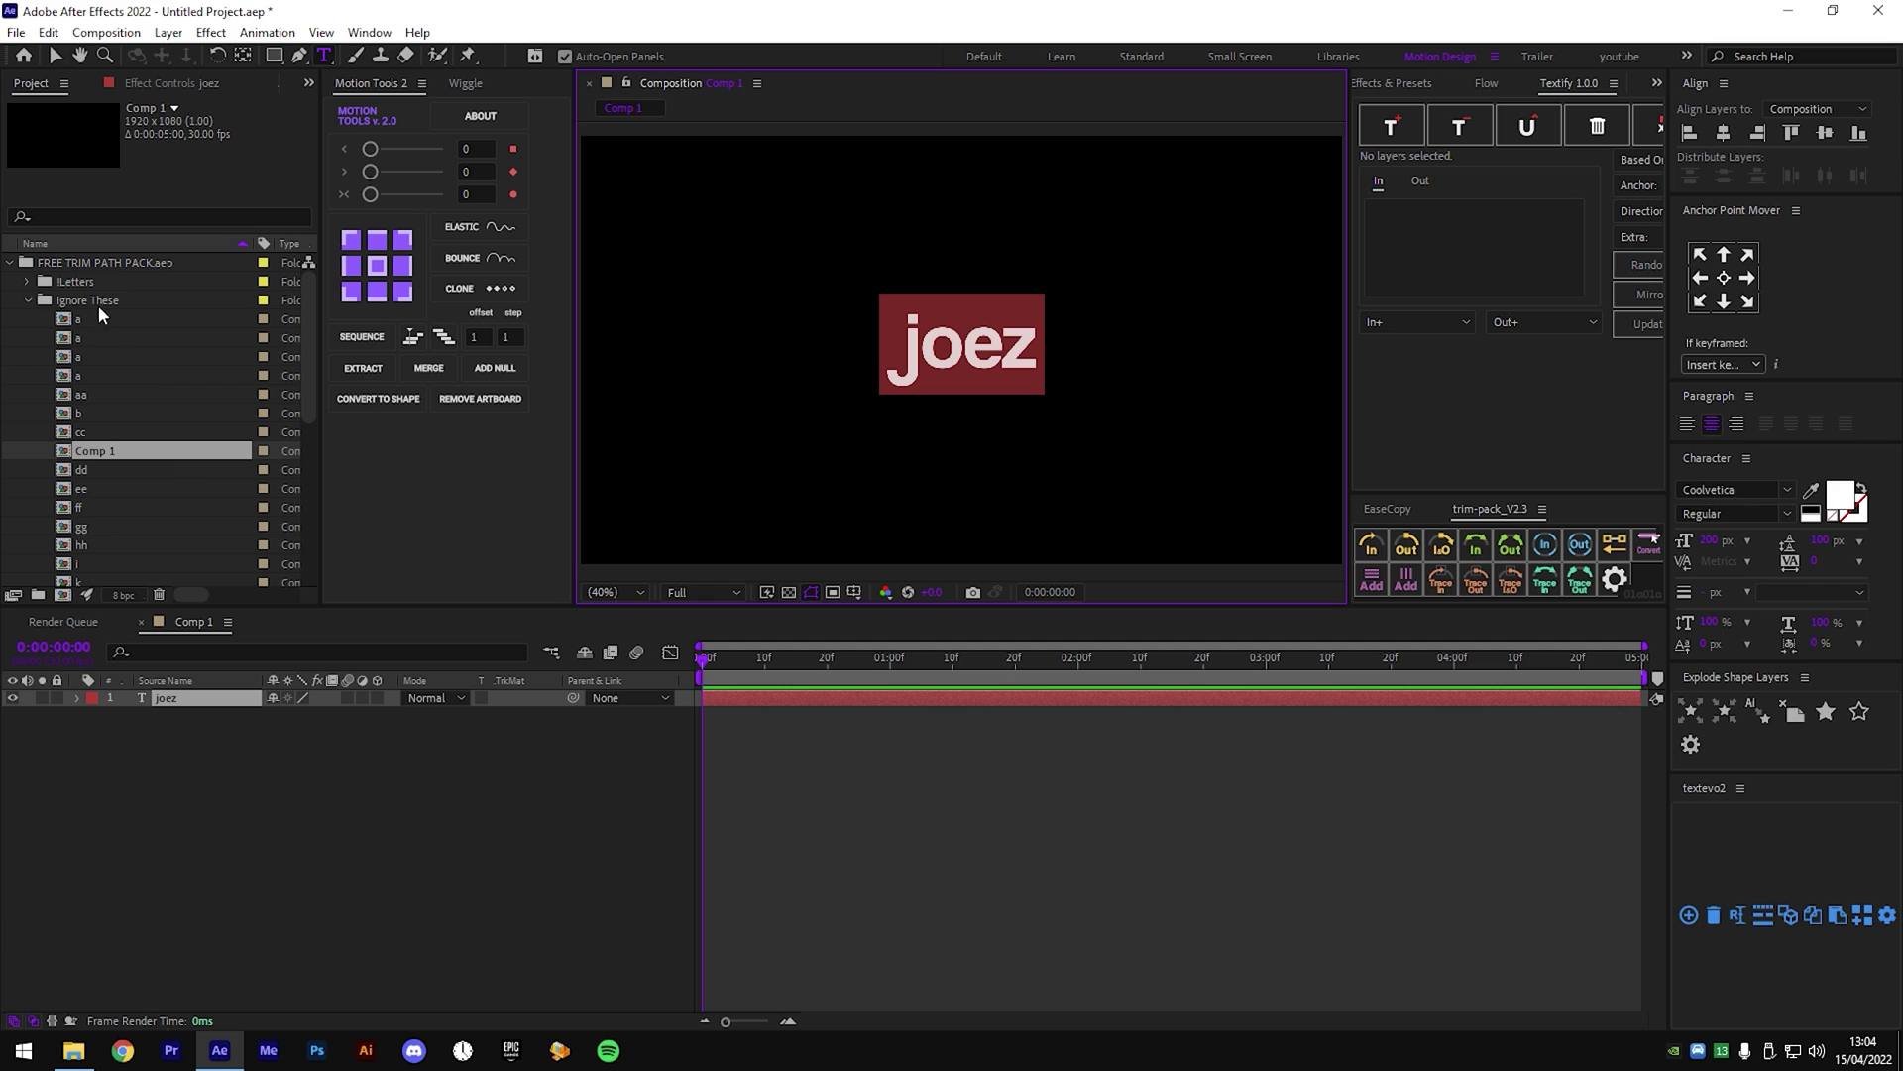
# Collapse the Ignore These folder and expand the !Letters folder to show the letter compositions.
pyautogui.click(27, 301)
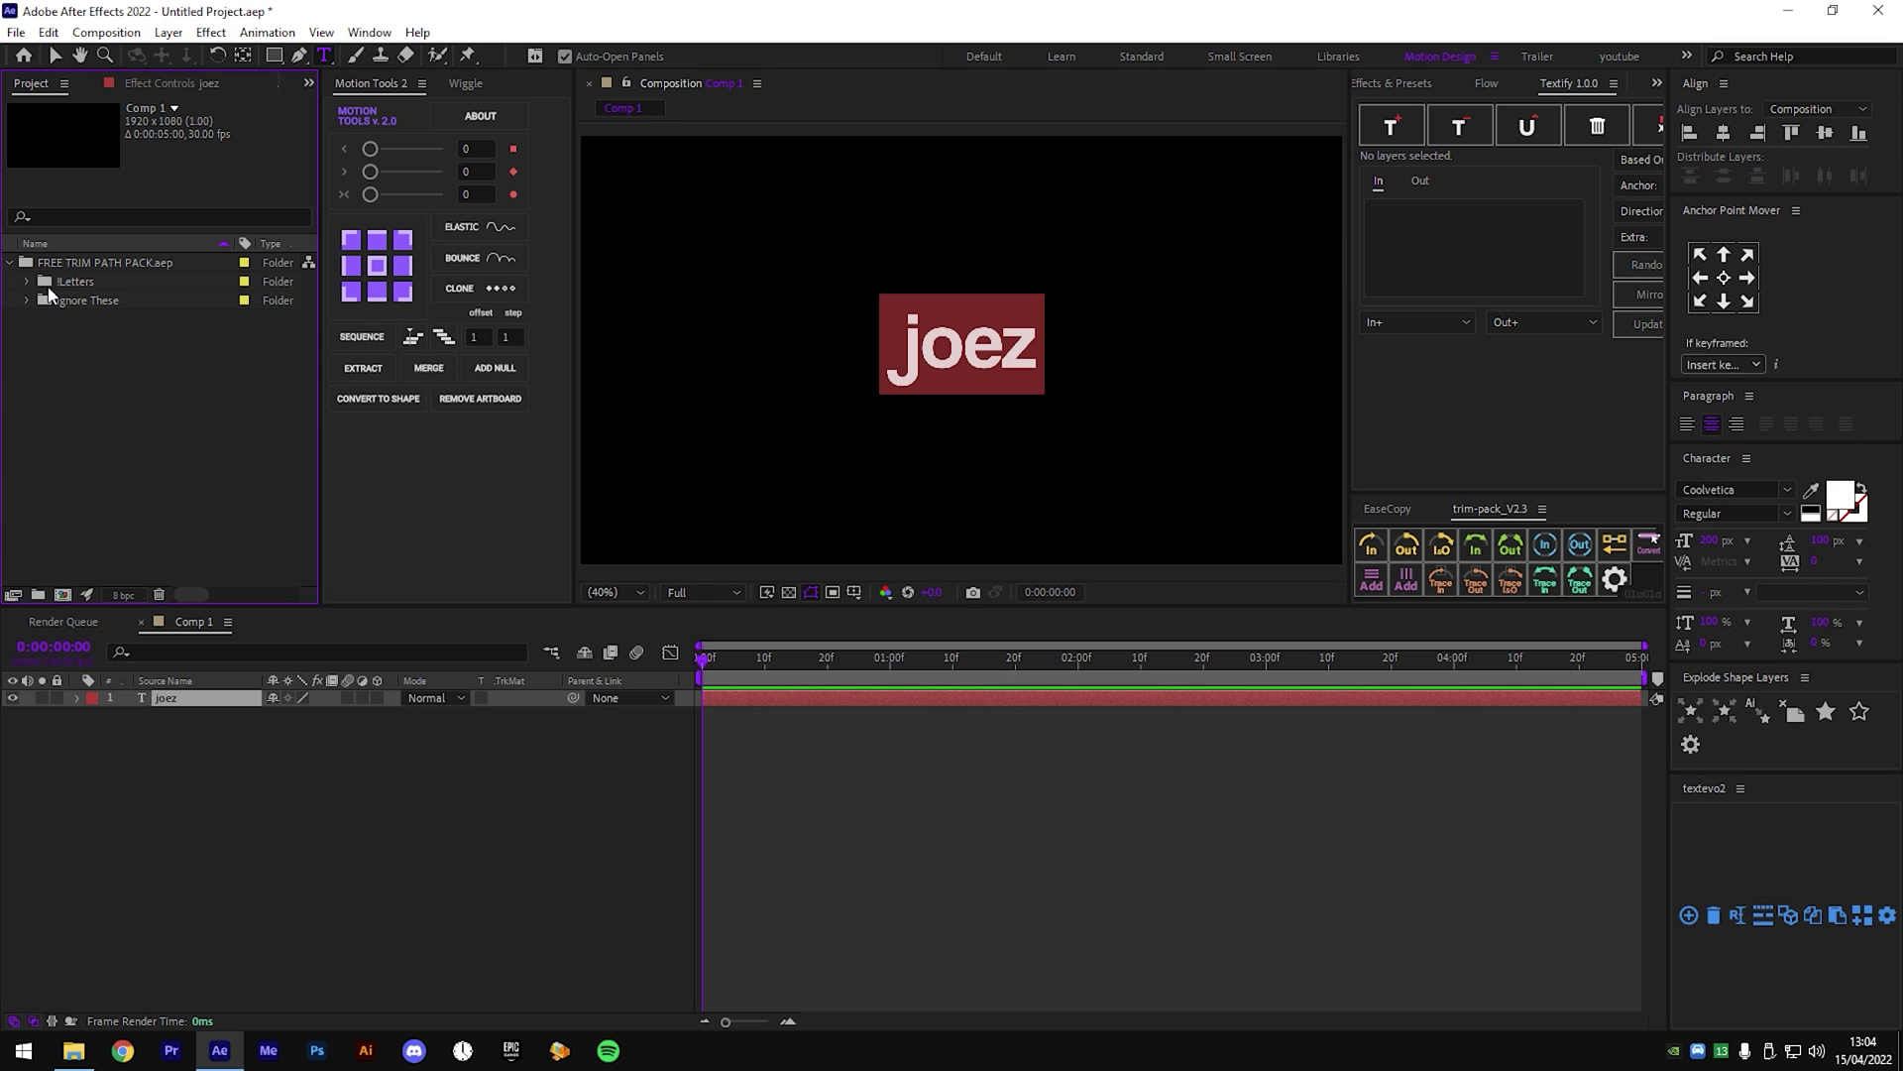
pyautogui.click(45, 282)
pyautogui.click(27, 282)
pyautogui.scroll(-3, 104, 361)
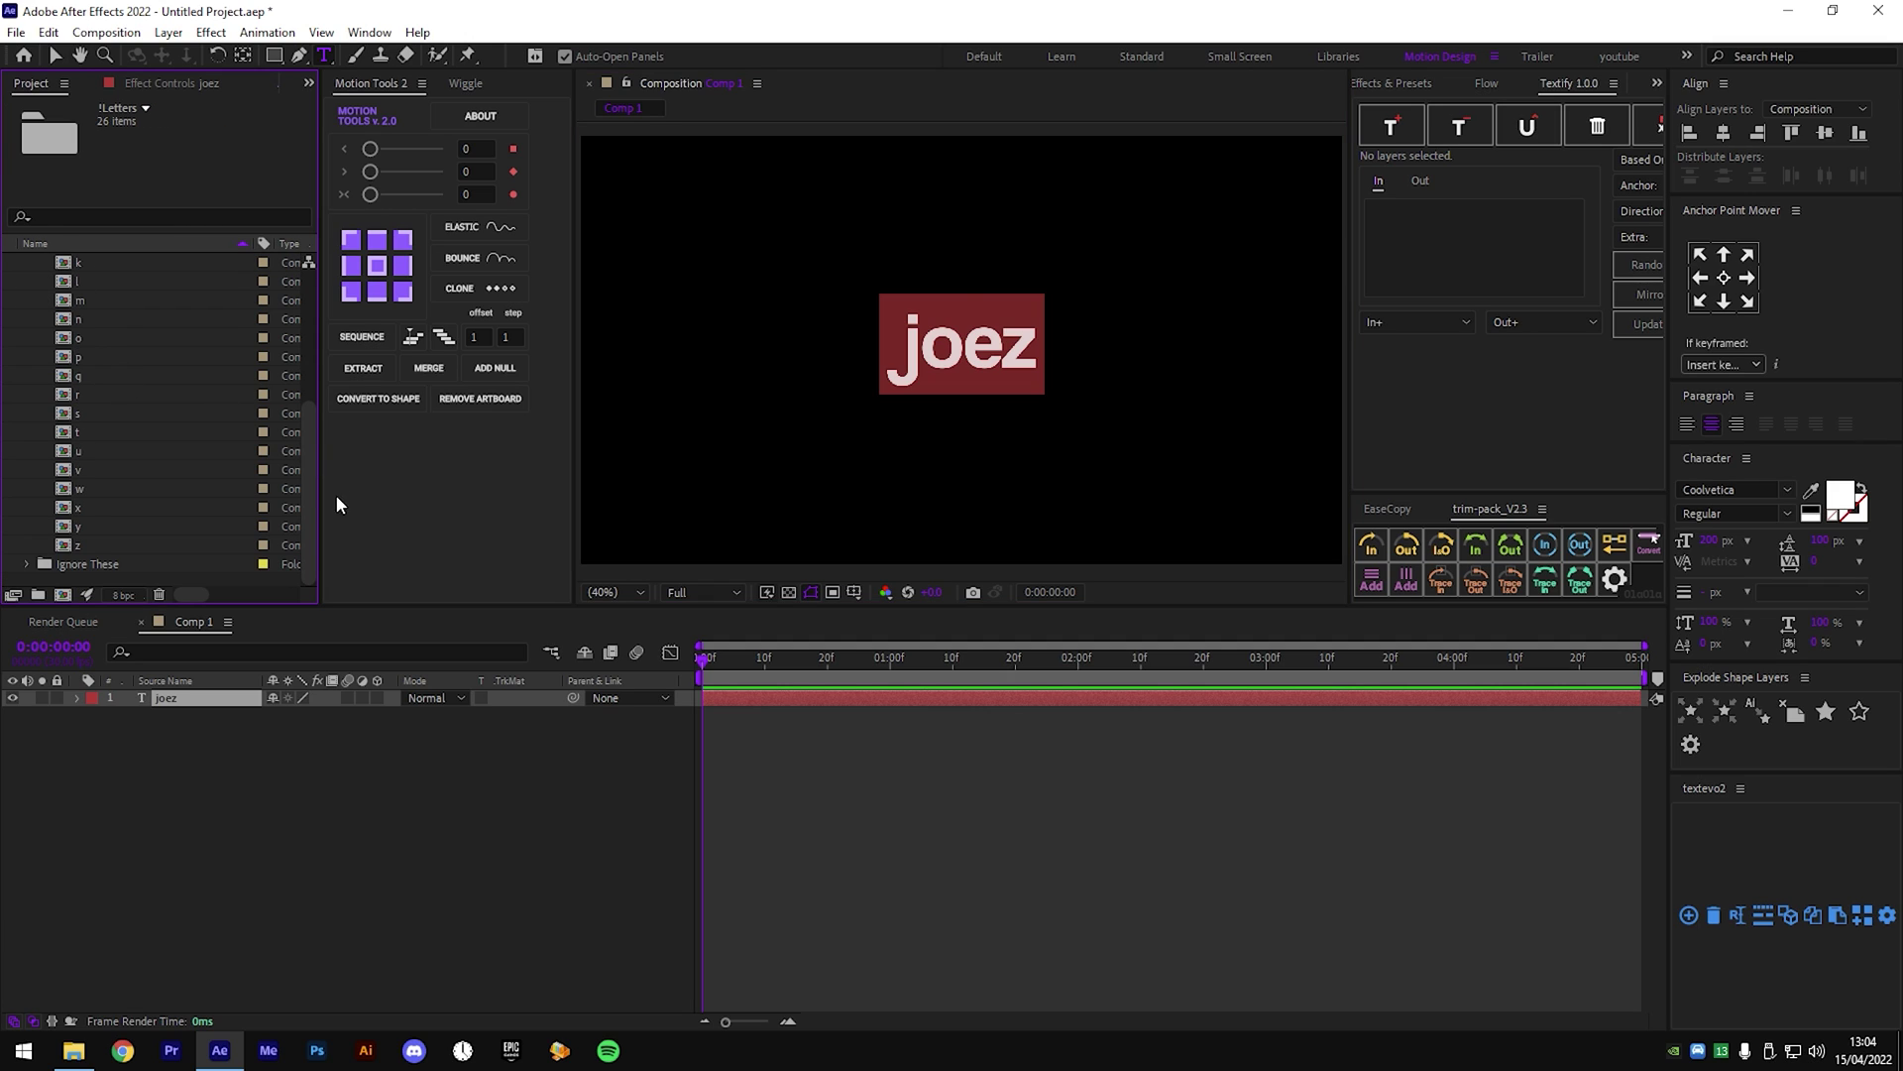
pyautogui.click(956, 349)
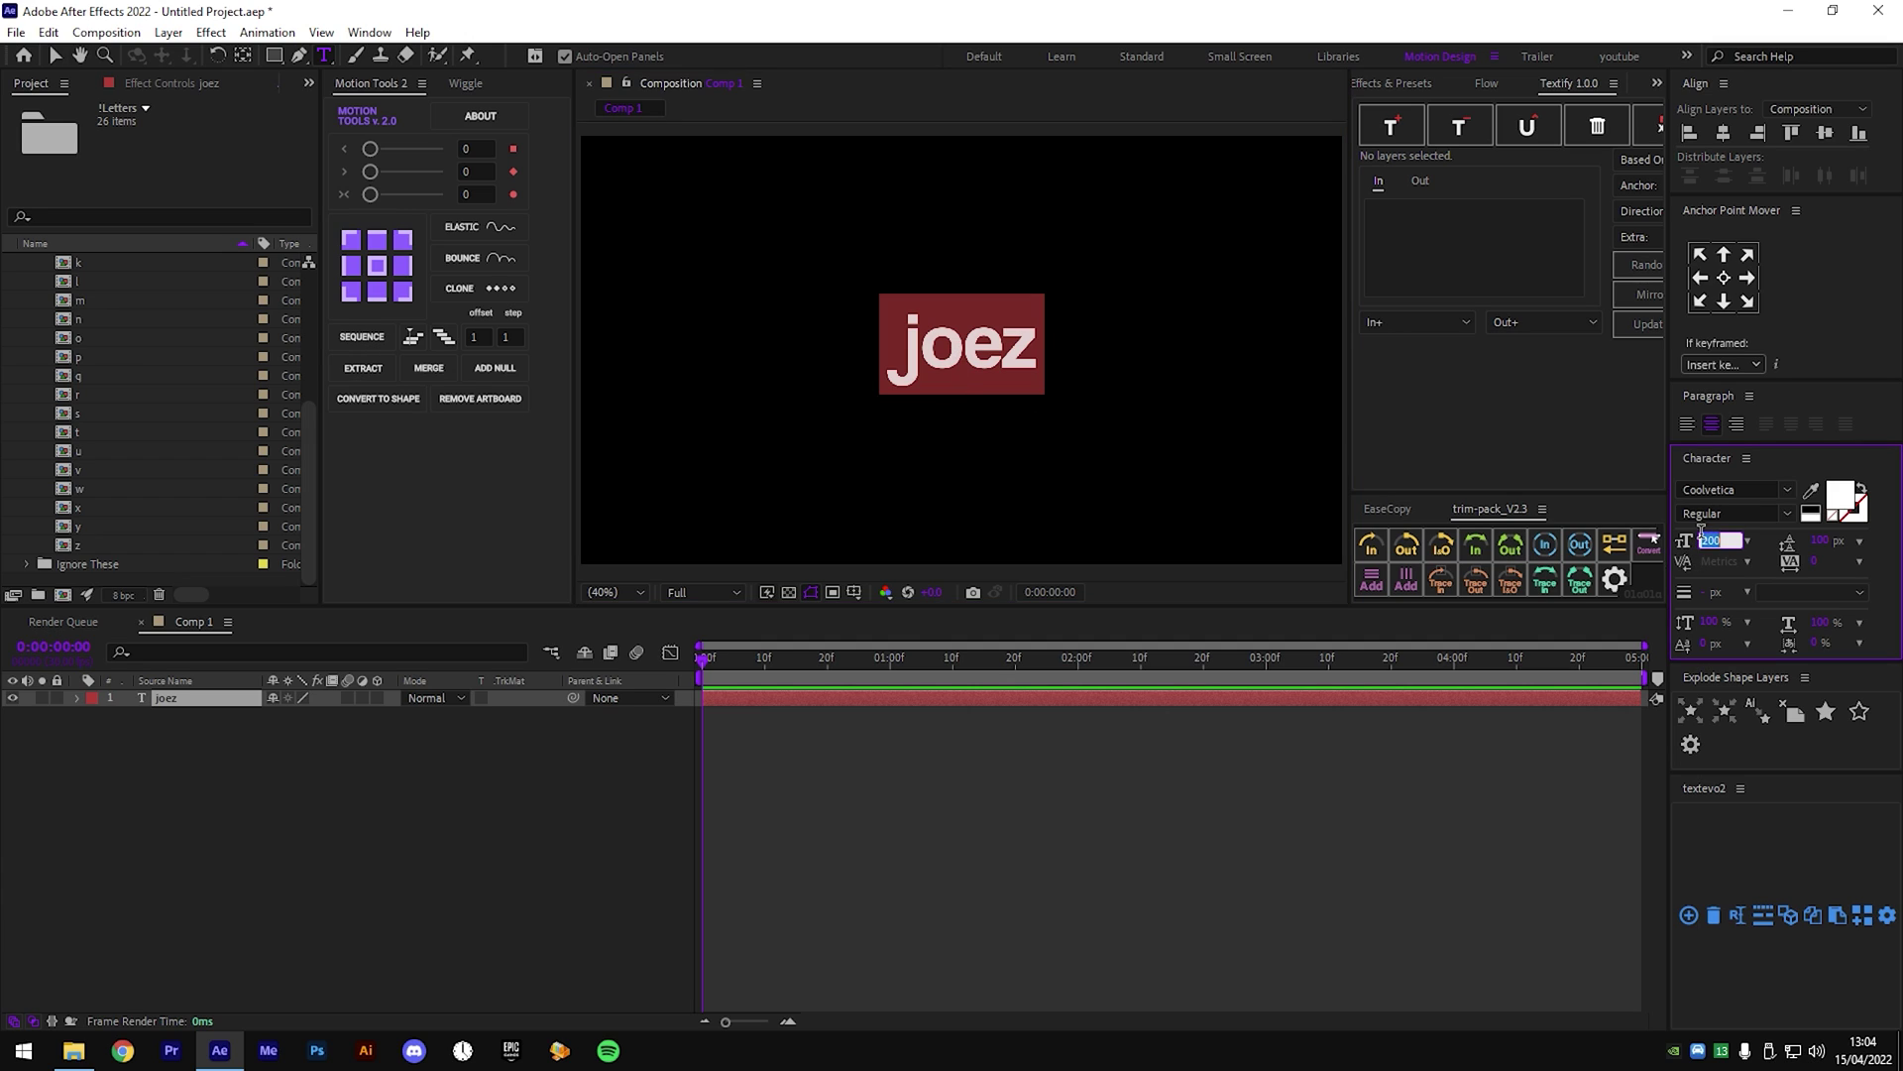
# Apply the Fill effect to the joez text layer, keeping its default red color.
pyautogui.click(189, 700)
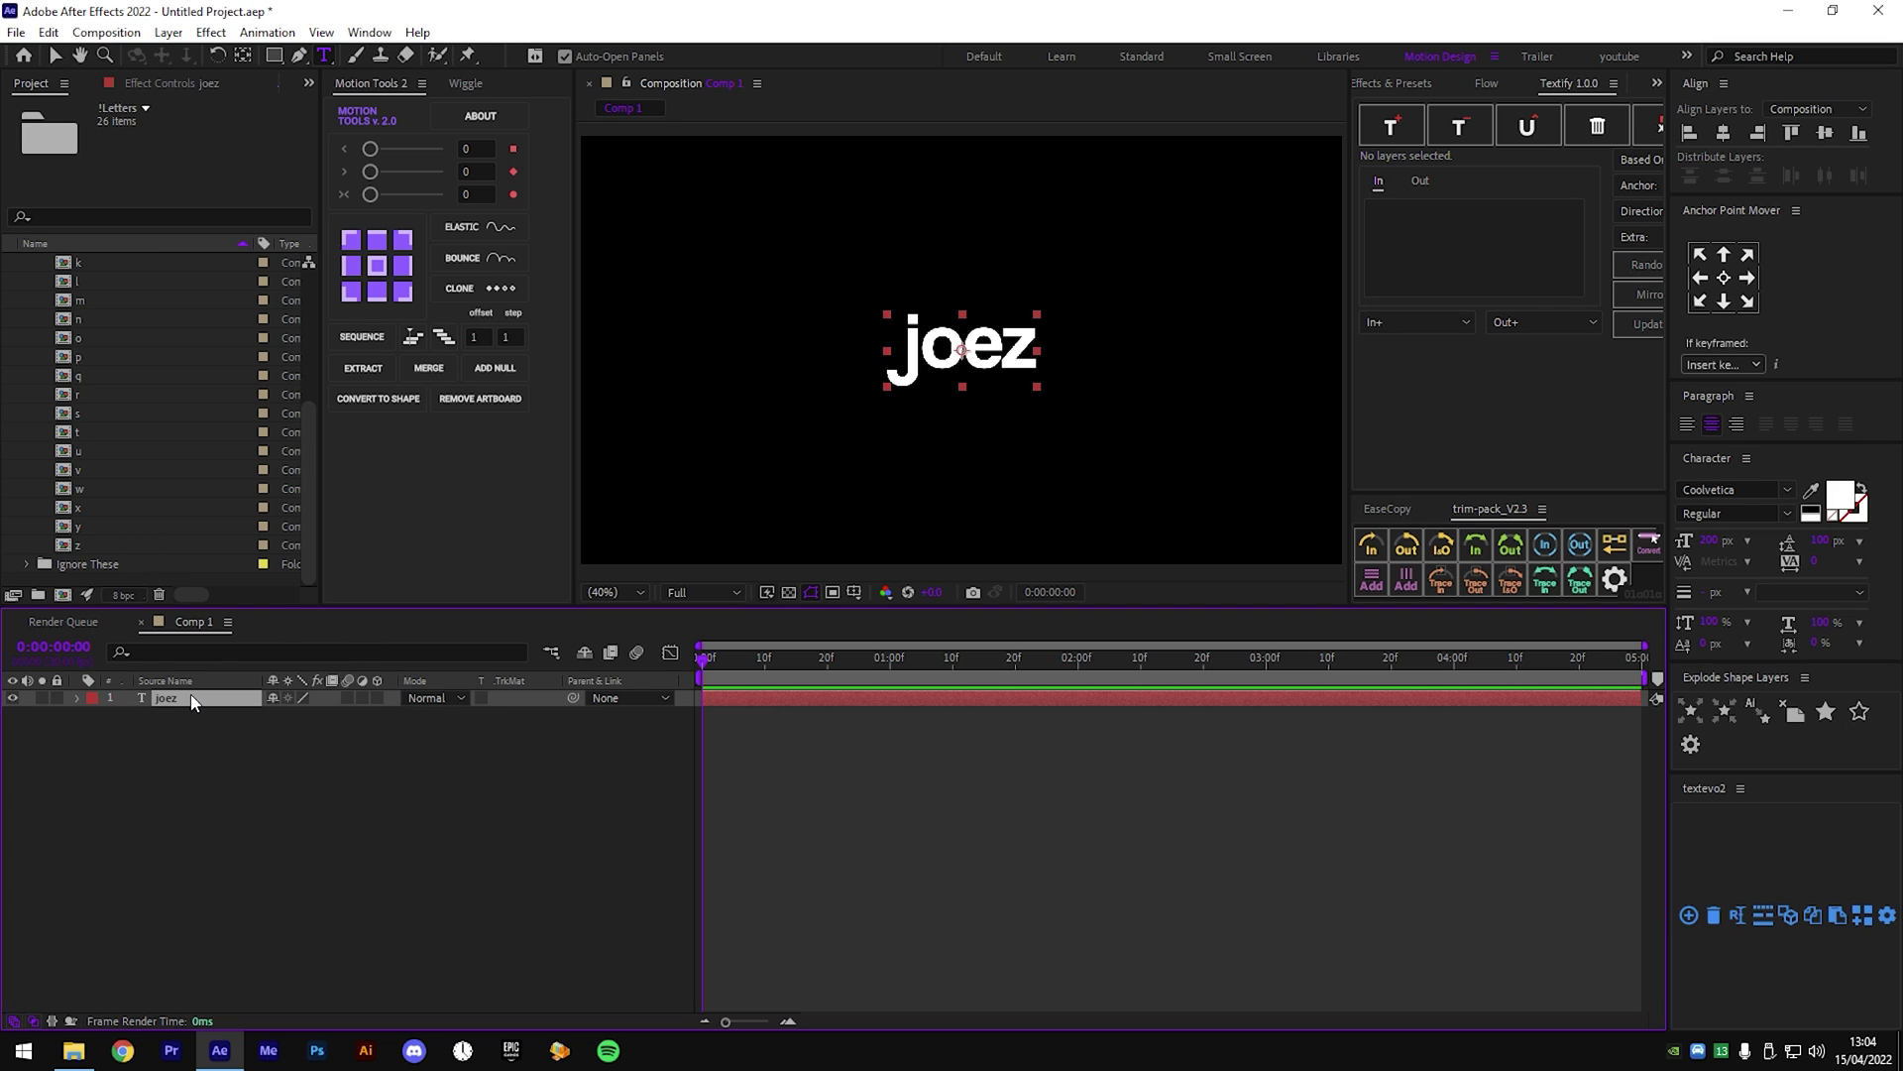
pyautogui.hotkey('ctrl', 'space')
pyautogui.click(270, 781)
pyautogui.click(212, 699)
pyautogui.click(1388, 88)
pyautogui.click(1436, 109)
pyautogui.write('fill')
pyautogui.moveTo(1401, 269); pyautogui.dragTo(221, 707)
pyautogui.press('v')
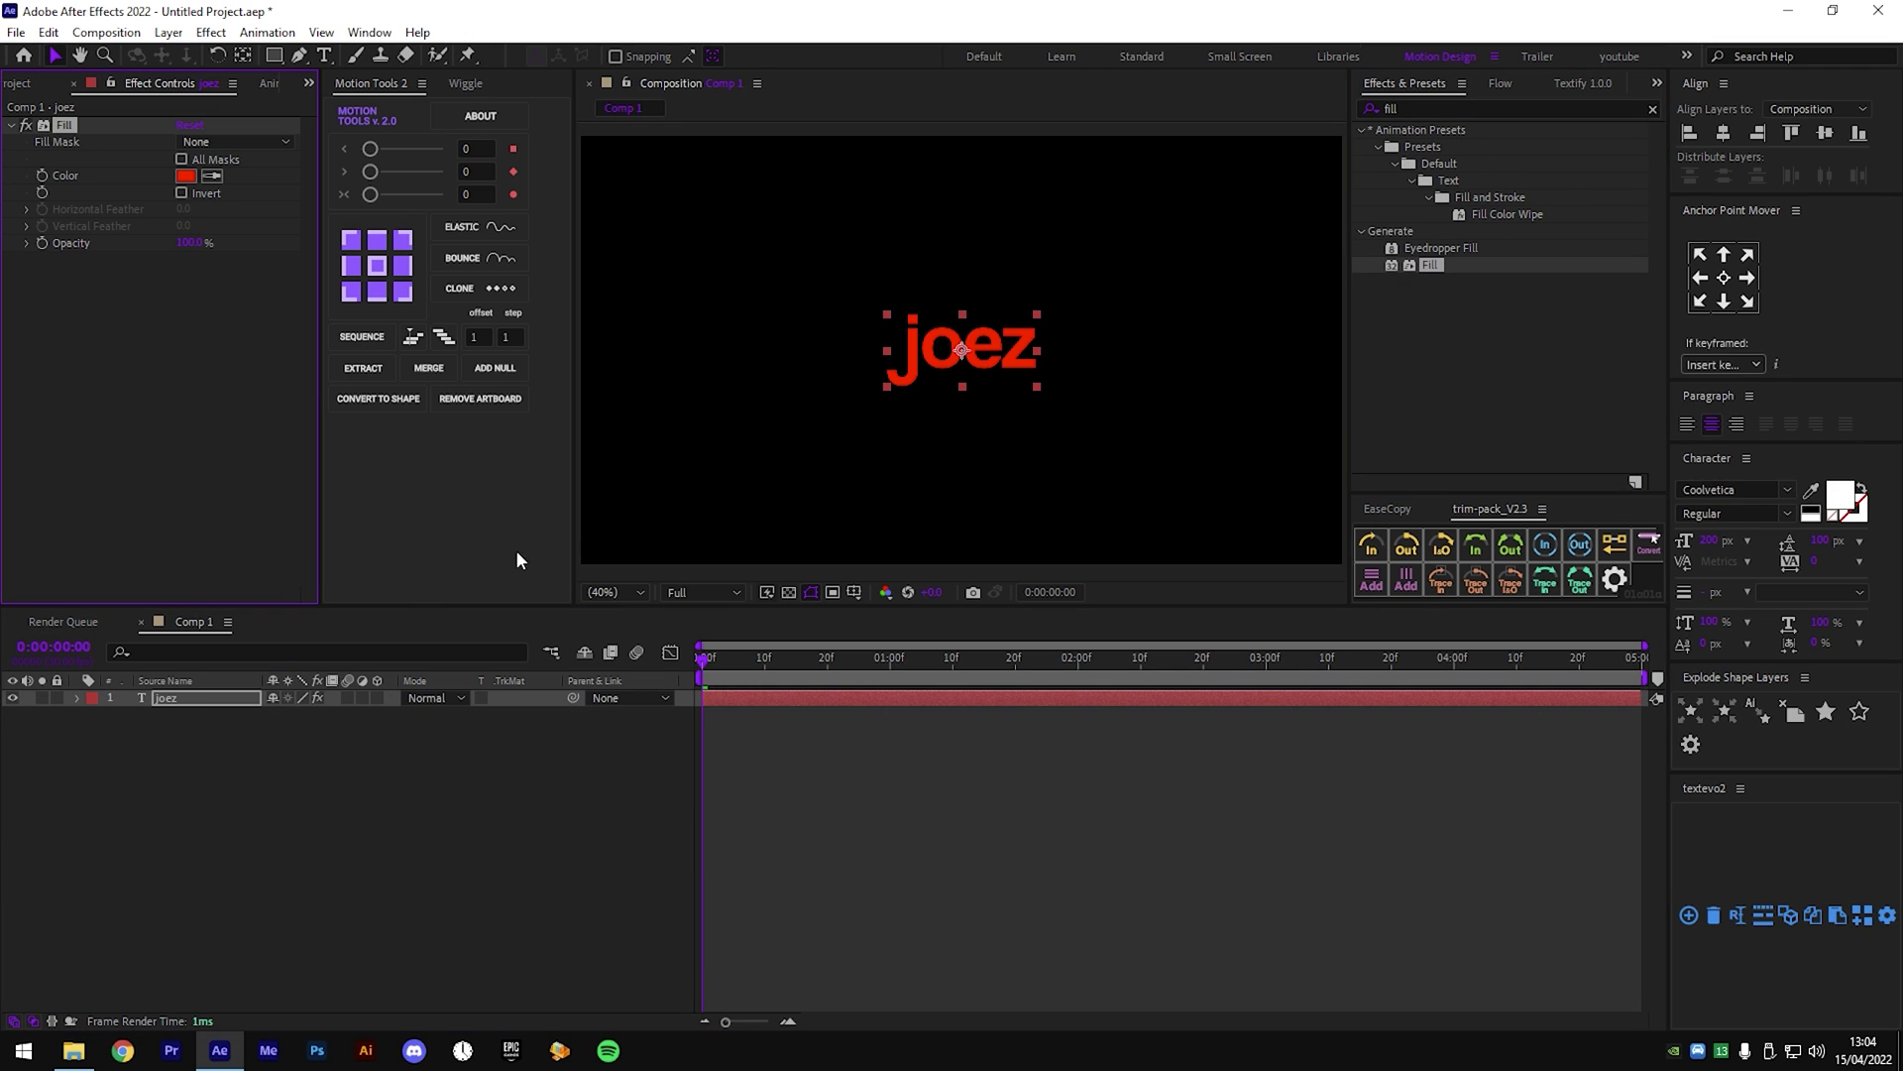
pyautogui.click(506, 779)
# Add the j letter composition above the joez text layer and move the playhead to 0:00:01:01.
pyautogui.click(54, 86)
pyautogui.scroll(3, 73, 317)
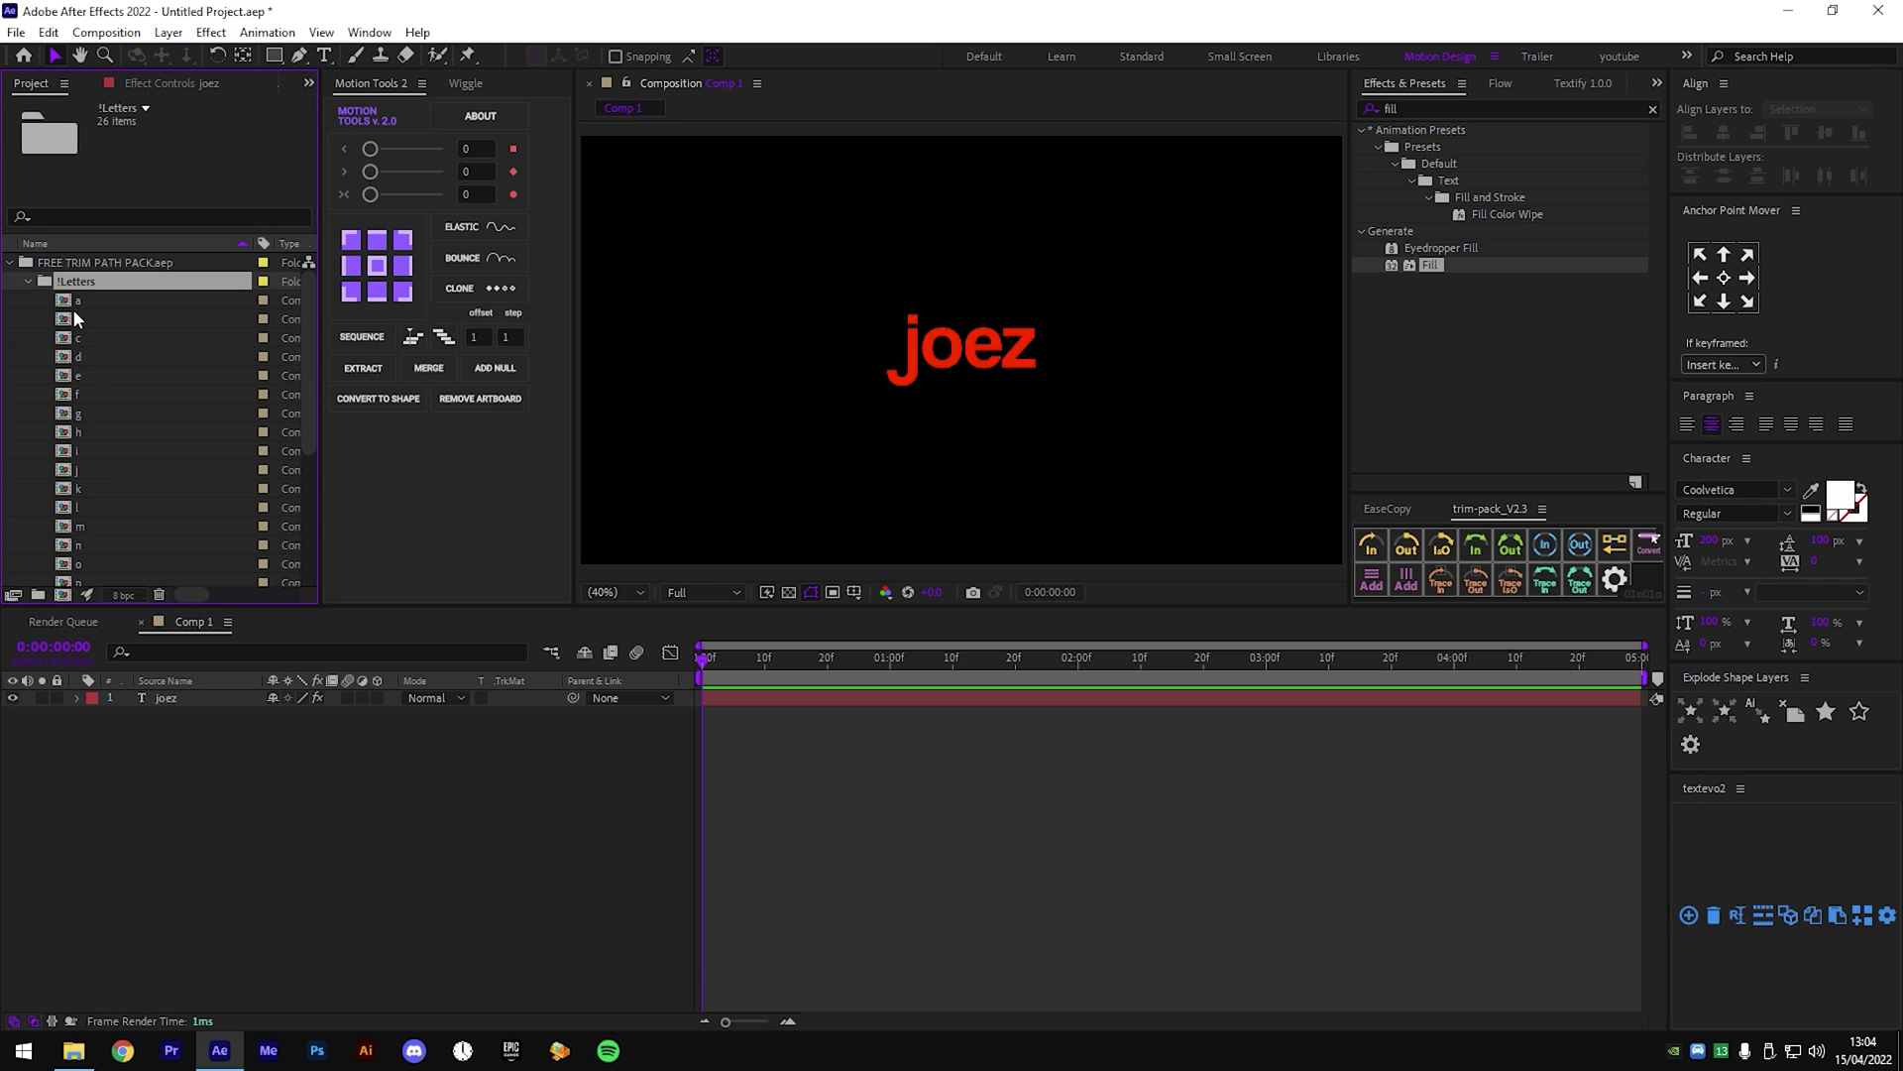
pyautogui.scroll(-3, 86, 378)
pyautogui.moveTo(80, 292); pyautogui.dragTo(238, 691)
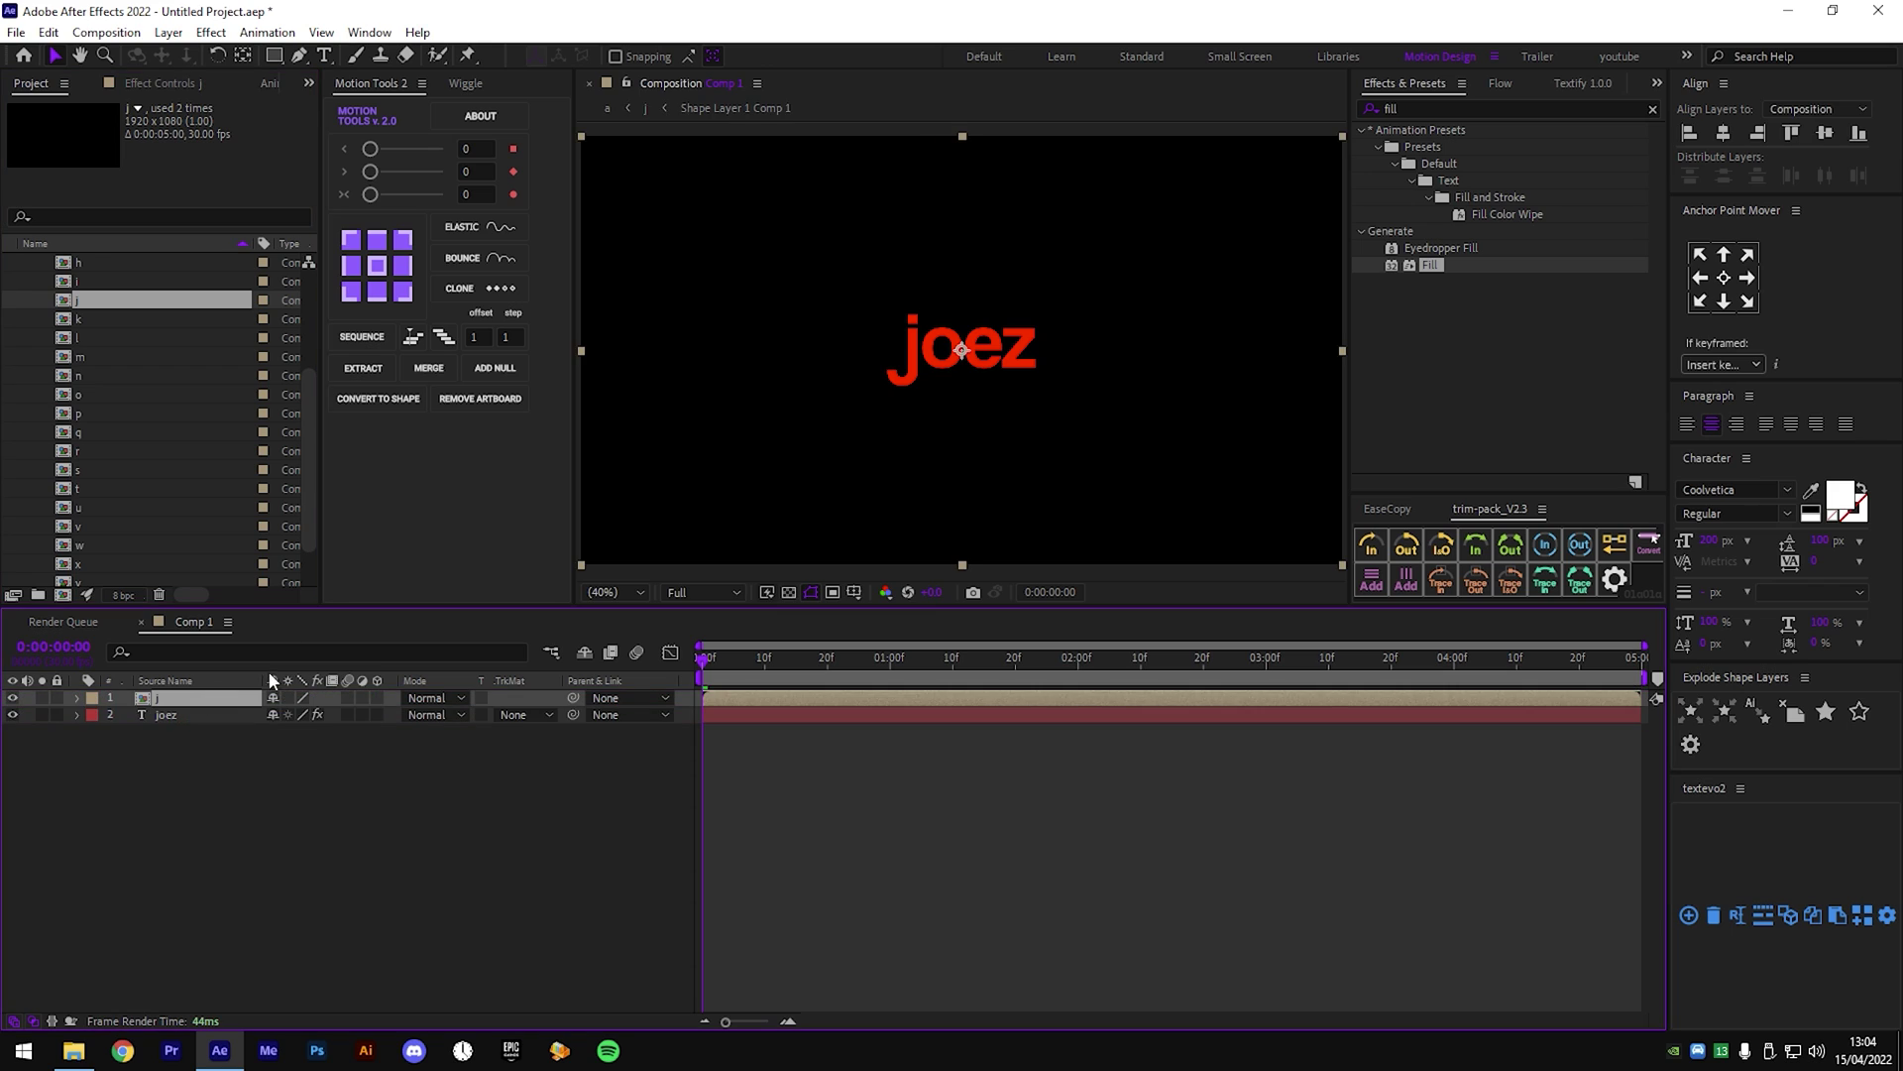
pyautogui.scroll(-2, 886, 426)
pyautogui.moveTo(861, 659); pyautogui.dragTo(898, 677)
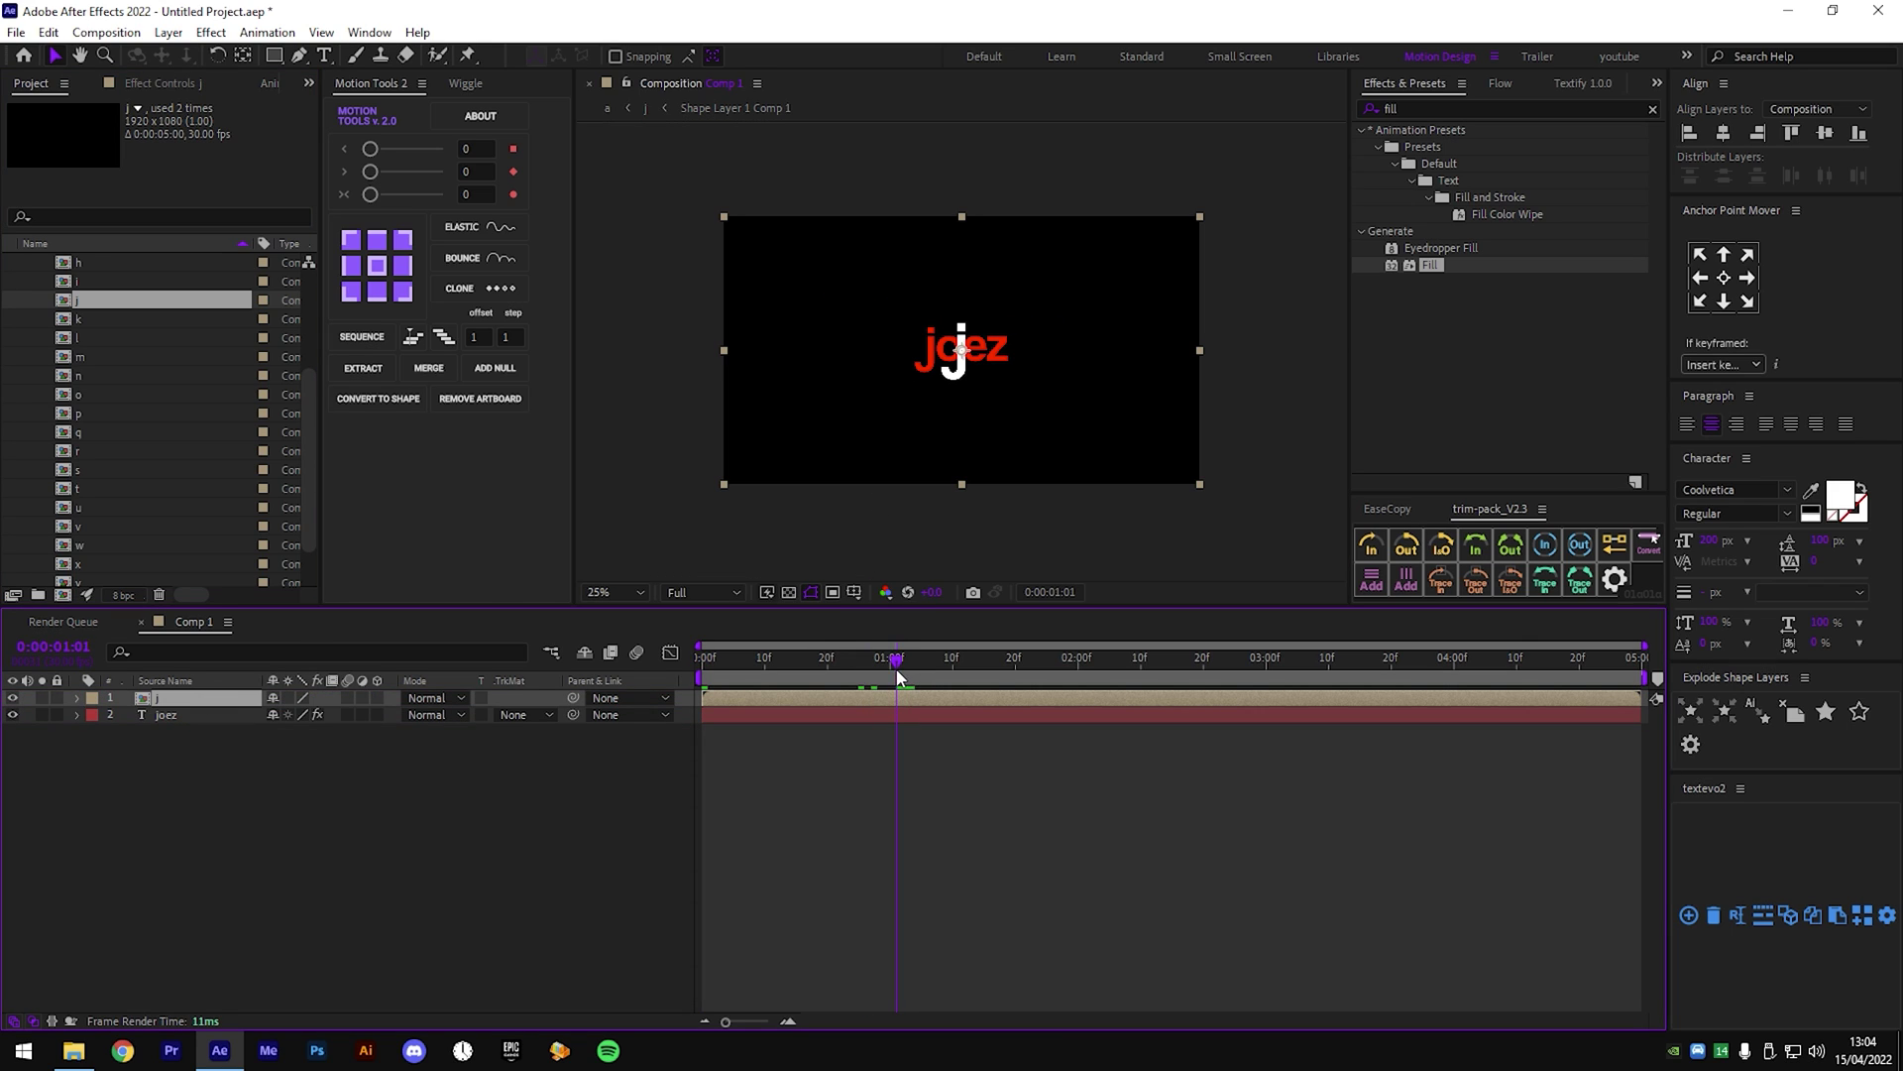
# Move the j letter layer left over the red j of the joez text.
pyautogui.press('/')
pyautogui.press('s')
pyautogui.hotkey('shift', 'Left')
pyautogui.hotkey('shift', 'Left')
pyautogui.hotkey('shift', 'Left')
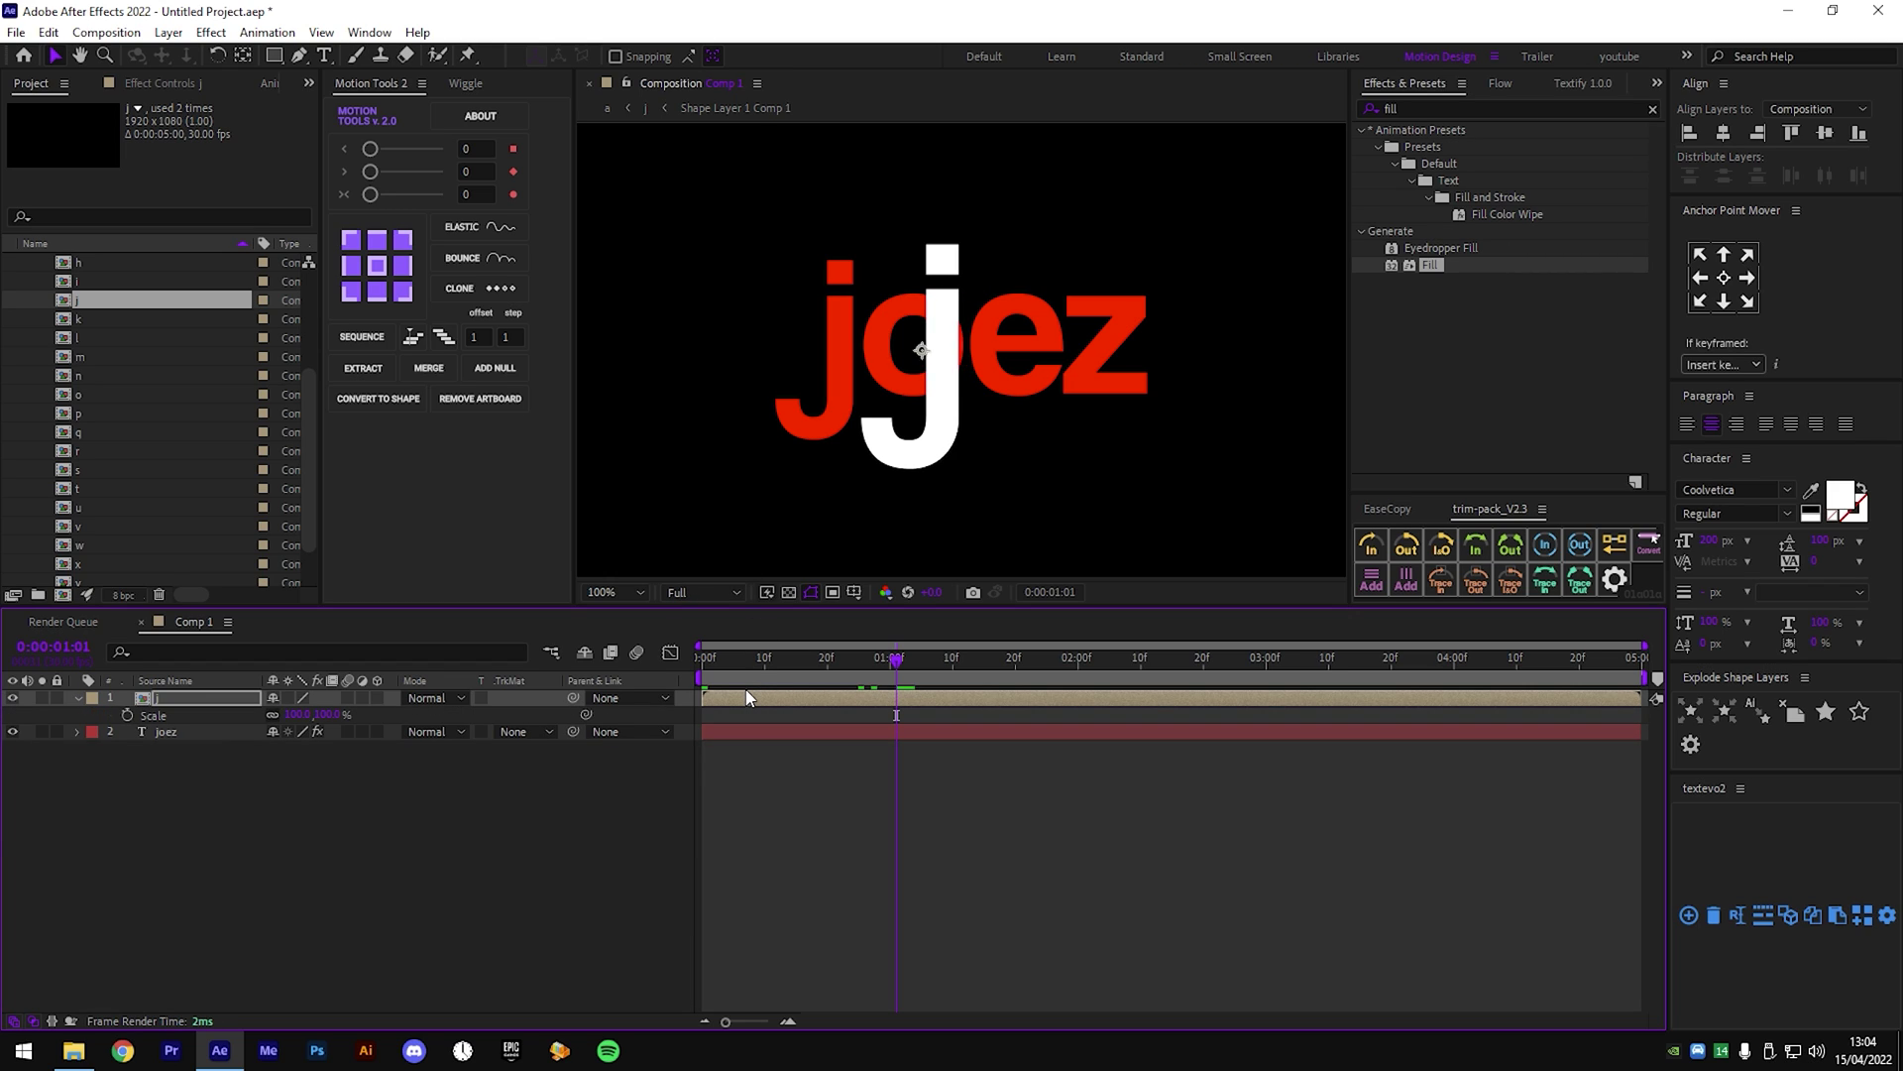
pyautogui.hotkey('shift', 'Left')
pyautogui.hotkey('shift', 'Left')
pyautogui.hotkey('shift', 'Left')
pyautogui.hotkey('shift', 'Left')
pyautogui.hotkey('shift', 'Left')
pyautogui.hotkey('shift', 'Left')
pyautogui.hotkey('shift', 'Left')
pyautogui.hotkey('shift', 'Left')
pyautogui.hotkey('shift', 'Left')
pyautogui.hotkey('shift', 'Left')
# Set the j letter layer's scale to 80%.
pyautogui.press('s')
pyautogui.press('s')
pyautogui.moveTo(335, 717); pyautogui.dragTo(316, 724)
pyautogui.click(317, 724)
pyautogui.write('80')
pyautogui.press('Return')
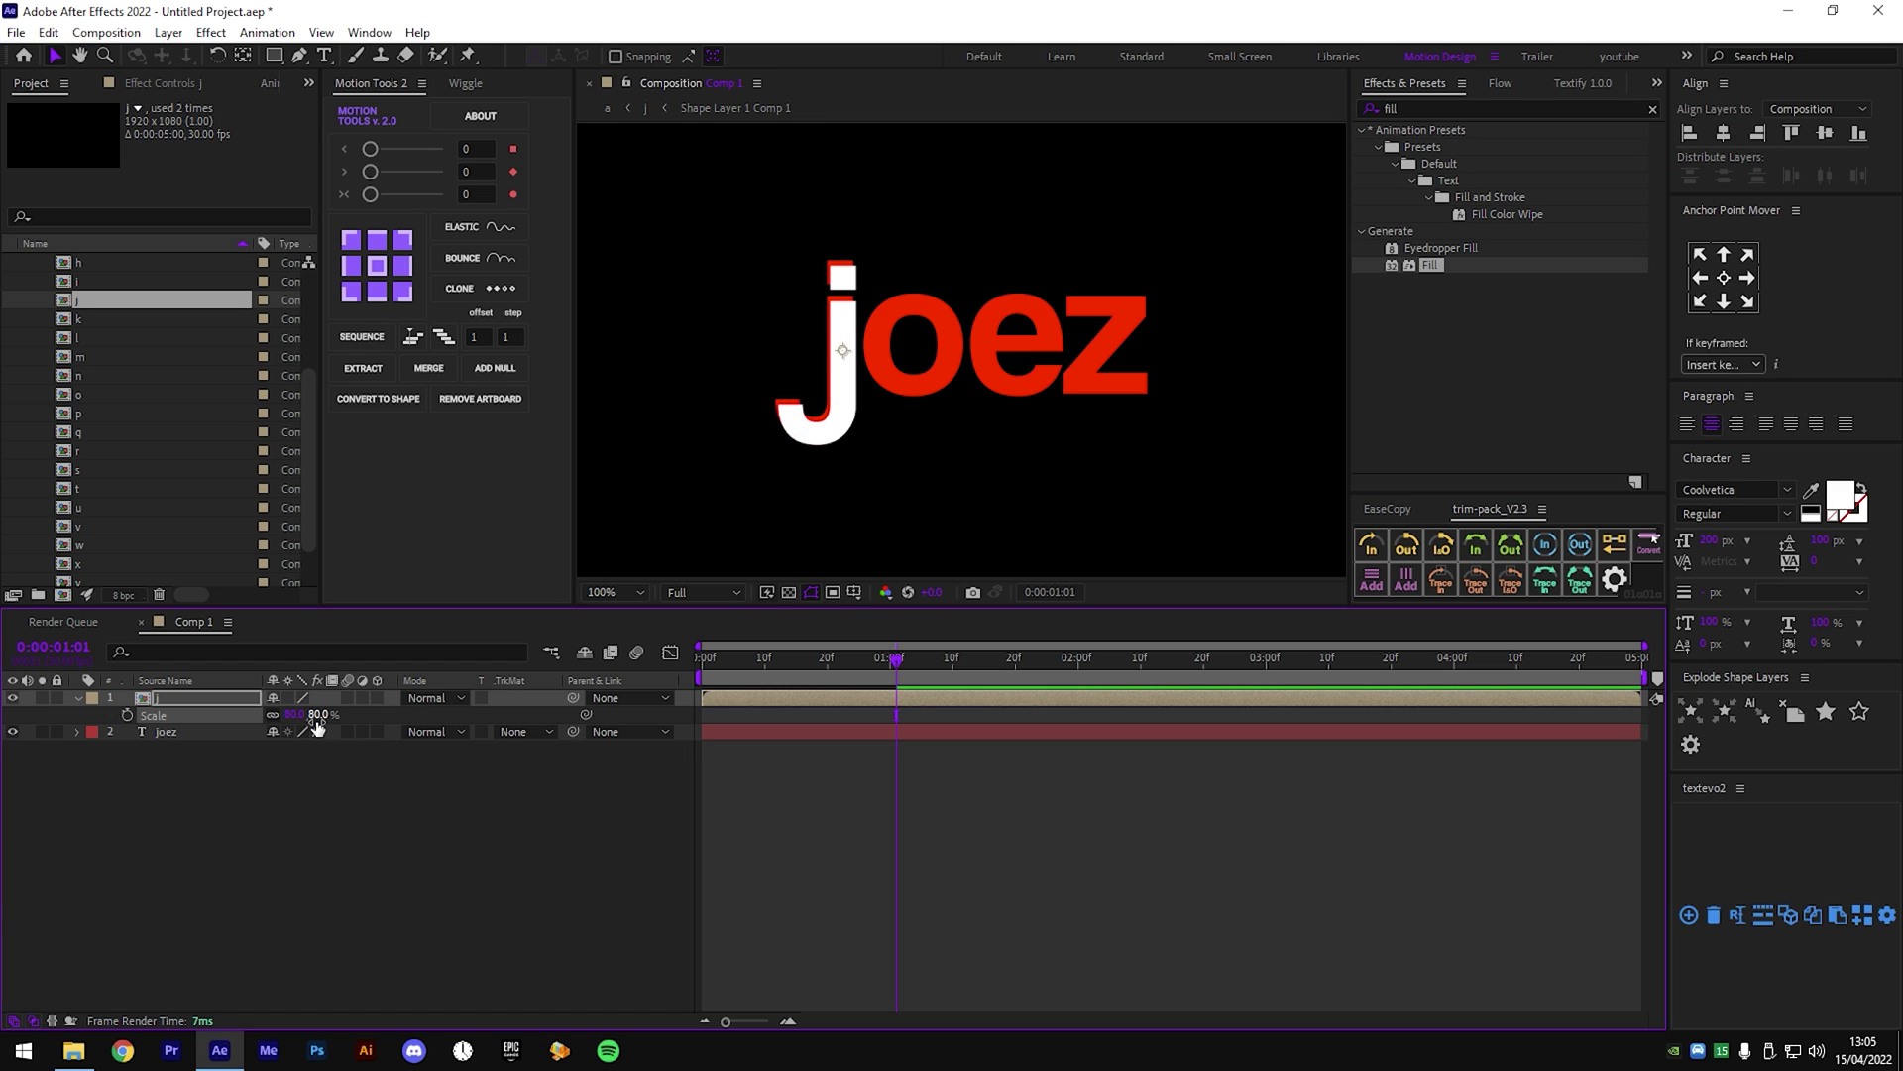
# Nudge the j letter layer up and left until it exactly covers the red j.
pyautogui.press('Up')
pyautogui.press('Up')
pyautogui.press('Up')
pyautogui.press('Left')
pyautogui.press('Left')
pyautogui.press('Left')
pyautogui.press('Up')
pyautogui.press('Up')
pyautogui.press('Up')
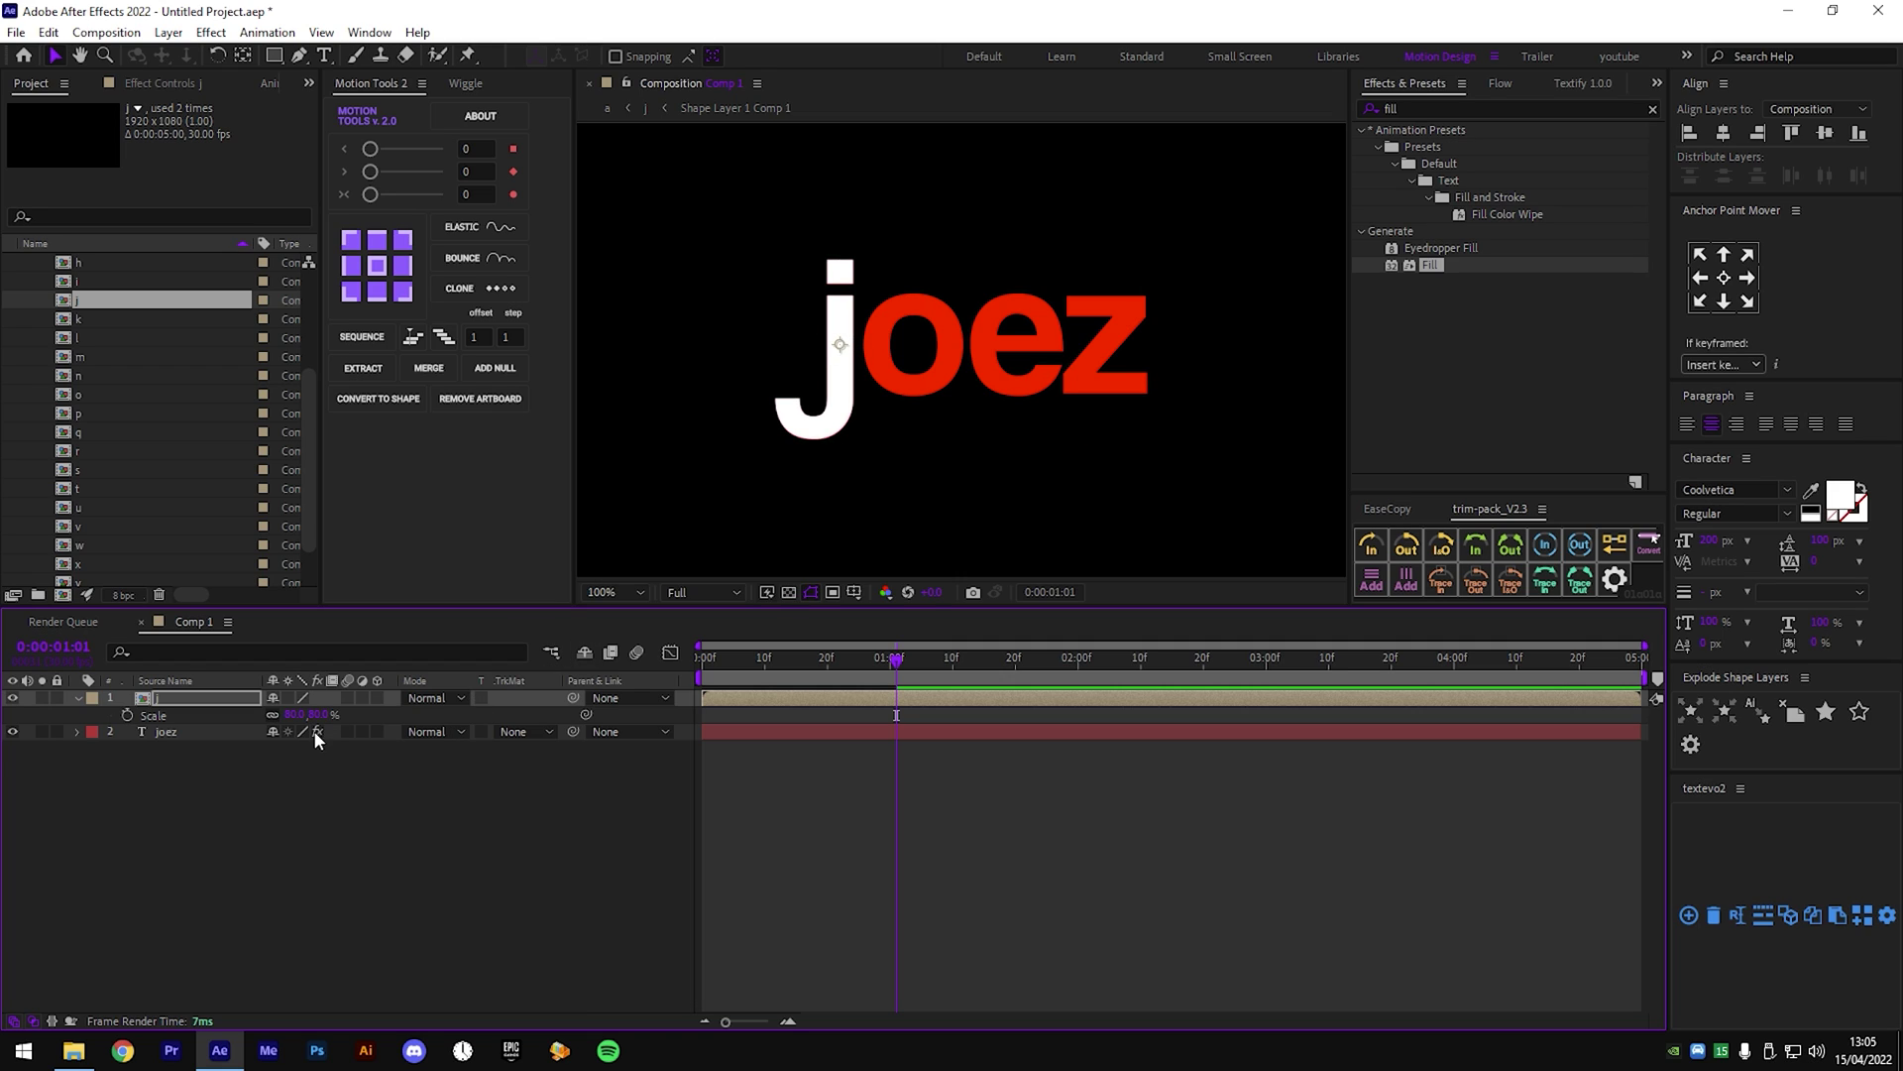
pyautogui.click(243, 793)
pyautogui.click(78, 698)
# Add the o letter composition between the j and joez layers and set its scale to 80%.
pyautogui.scroll(2, 144, 426)
pyautogui.scroll(-3, 144, 428)
pyautogui.moveTo(77, 342); pyautogui.dragTo(200, 704)
pyautogui.press('s')
pyautogui.click(333, 731)
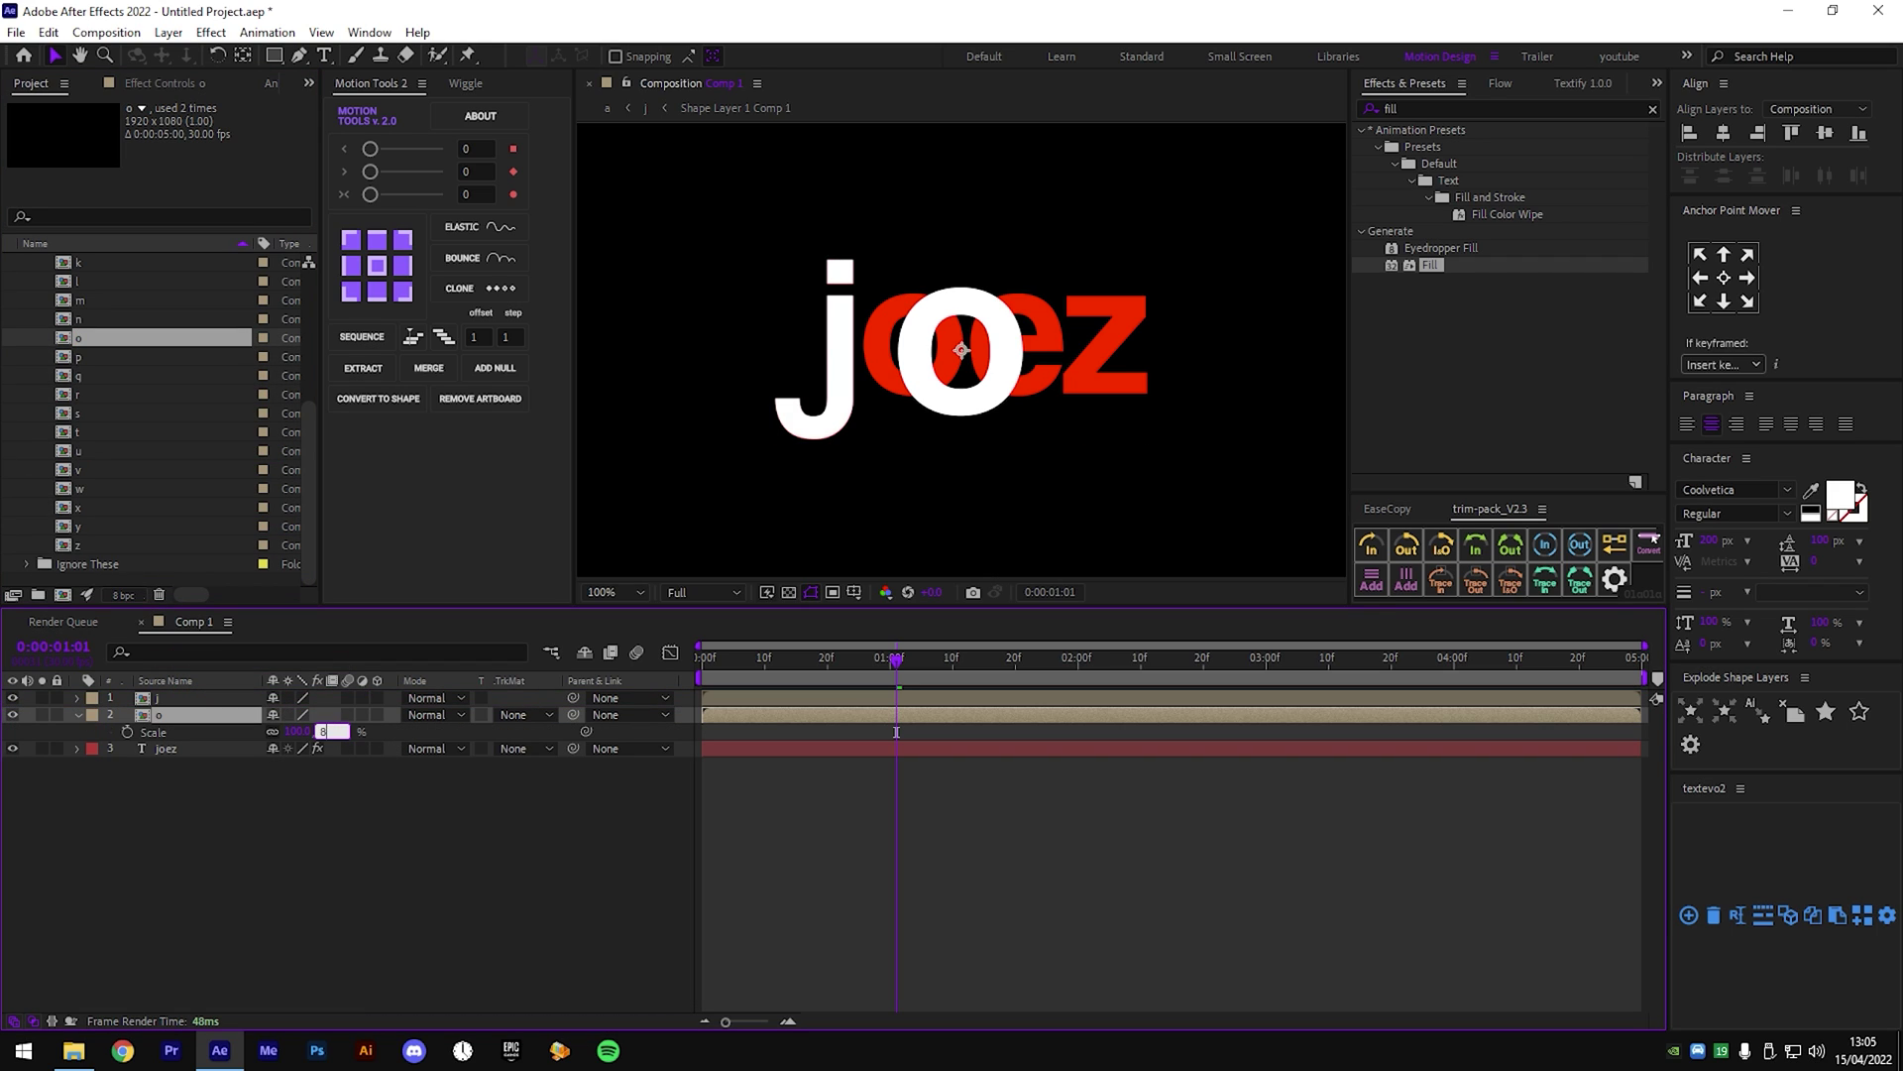
pyautogui.write('80')
pyautogui.press('Return')
# Position the o letter layer exactly over the red o of the joez text.
pyautogui.hotkey('shift', 'Left')
pyautogui.hotkey('shift', 'Left')
pyautogui.hotkey('shift', 'Up')
pyautogui.press('Right')
pyautogui.press('Right')
pyautogui.press('Right')
pyautogui.press('Down')
pyautogui.press('Down')
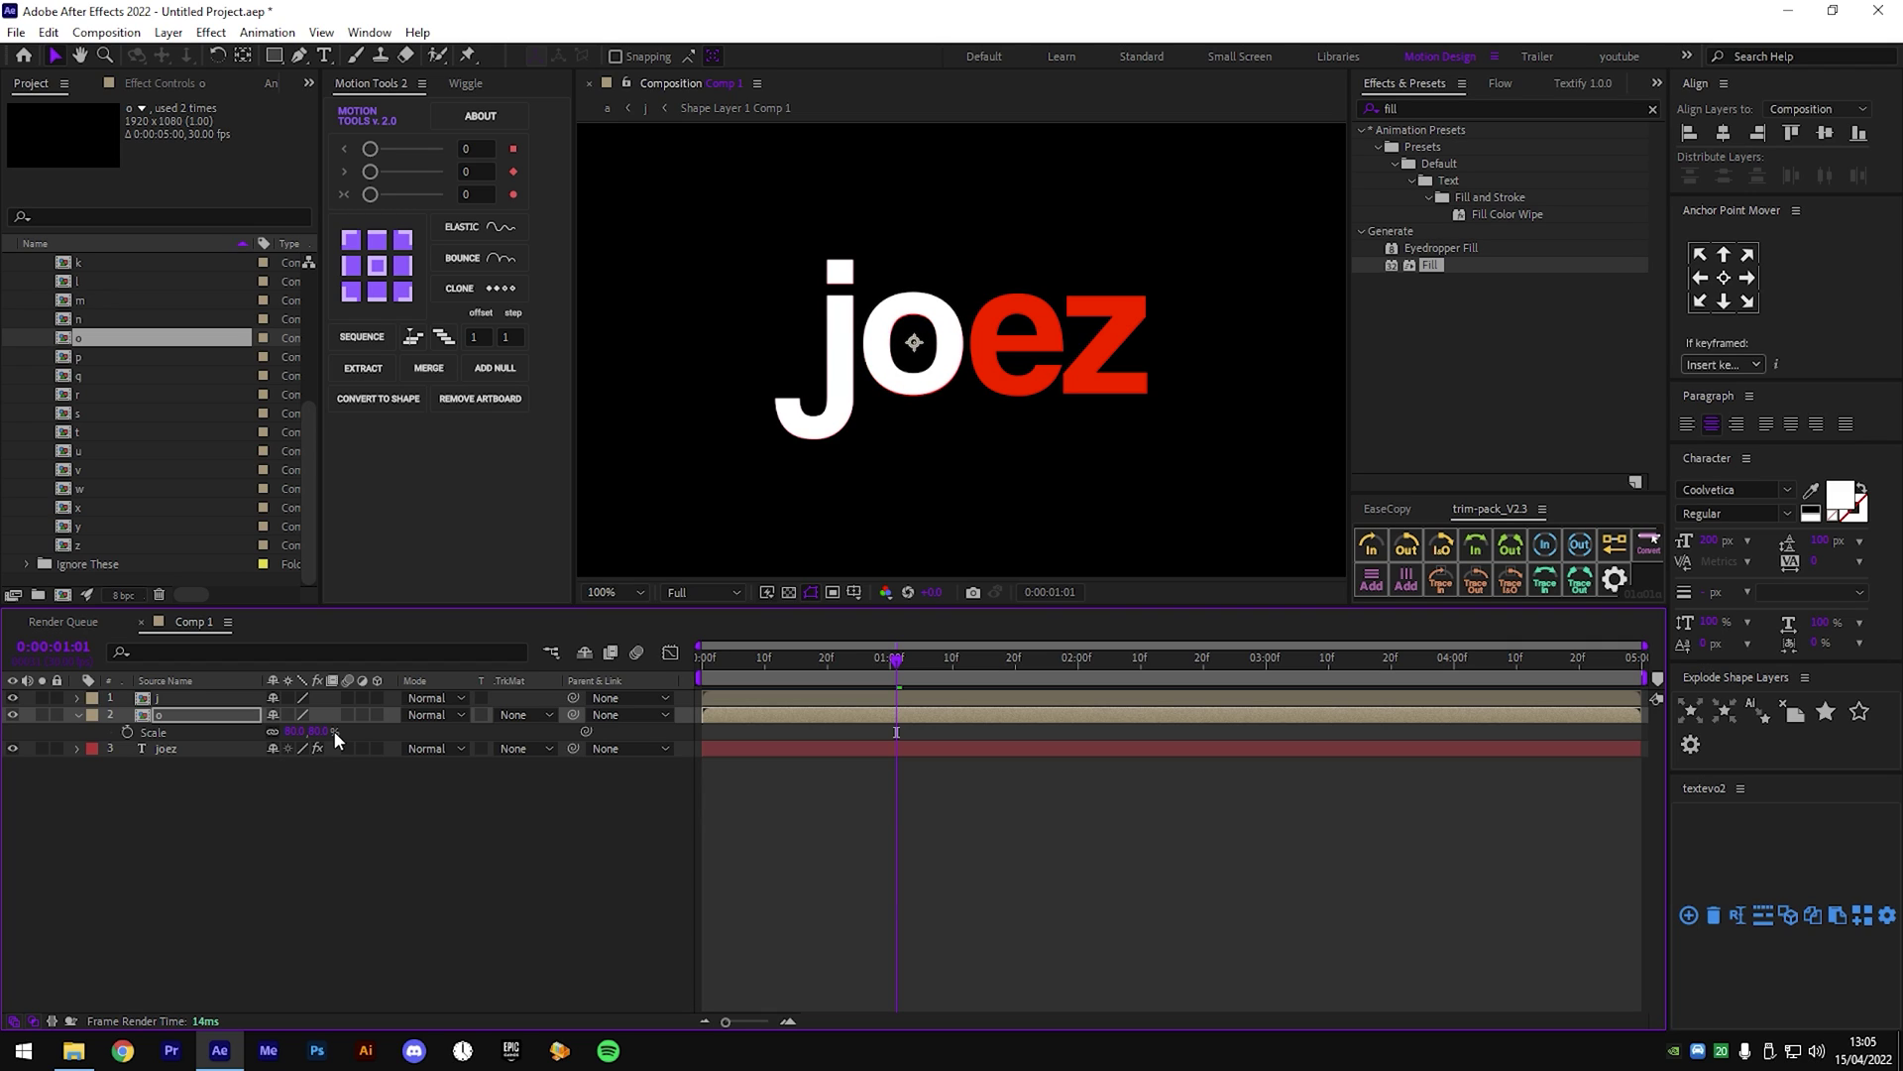
# Add the e letter composition below the o layer at 80% scale, aligned over the text's red e.
pyautogui.scroll(1, 89, 400)
pyautogui.scroll(2, 180, 419)
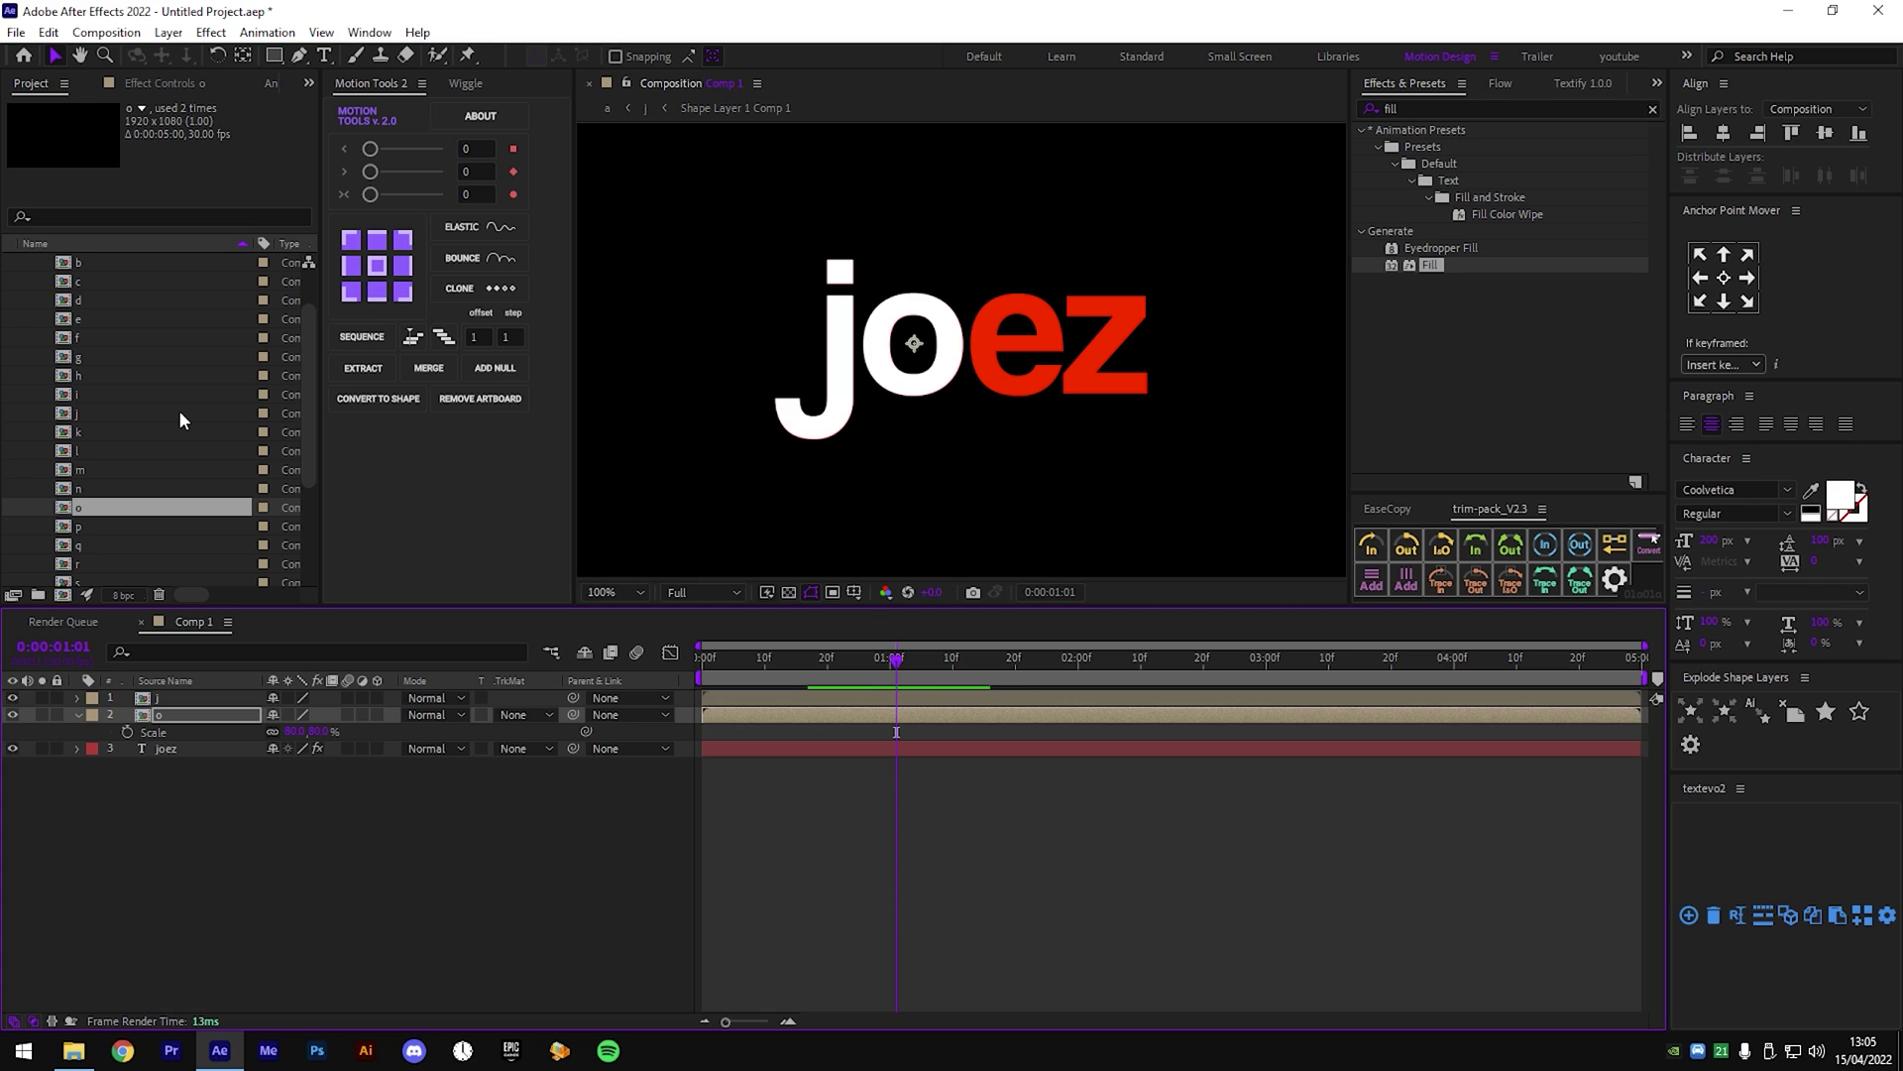
pyautogui.scroll(1, 114, 360)
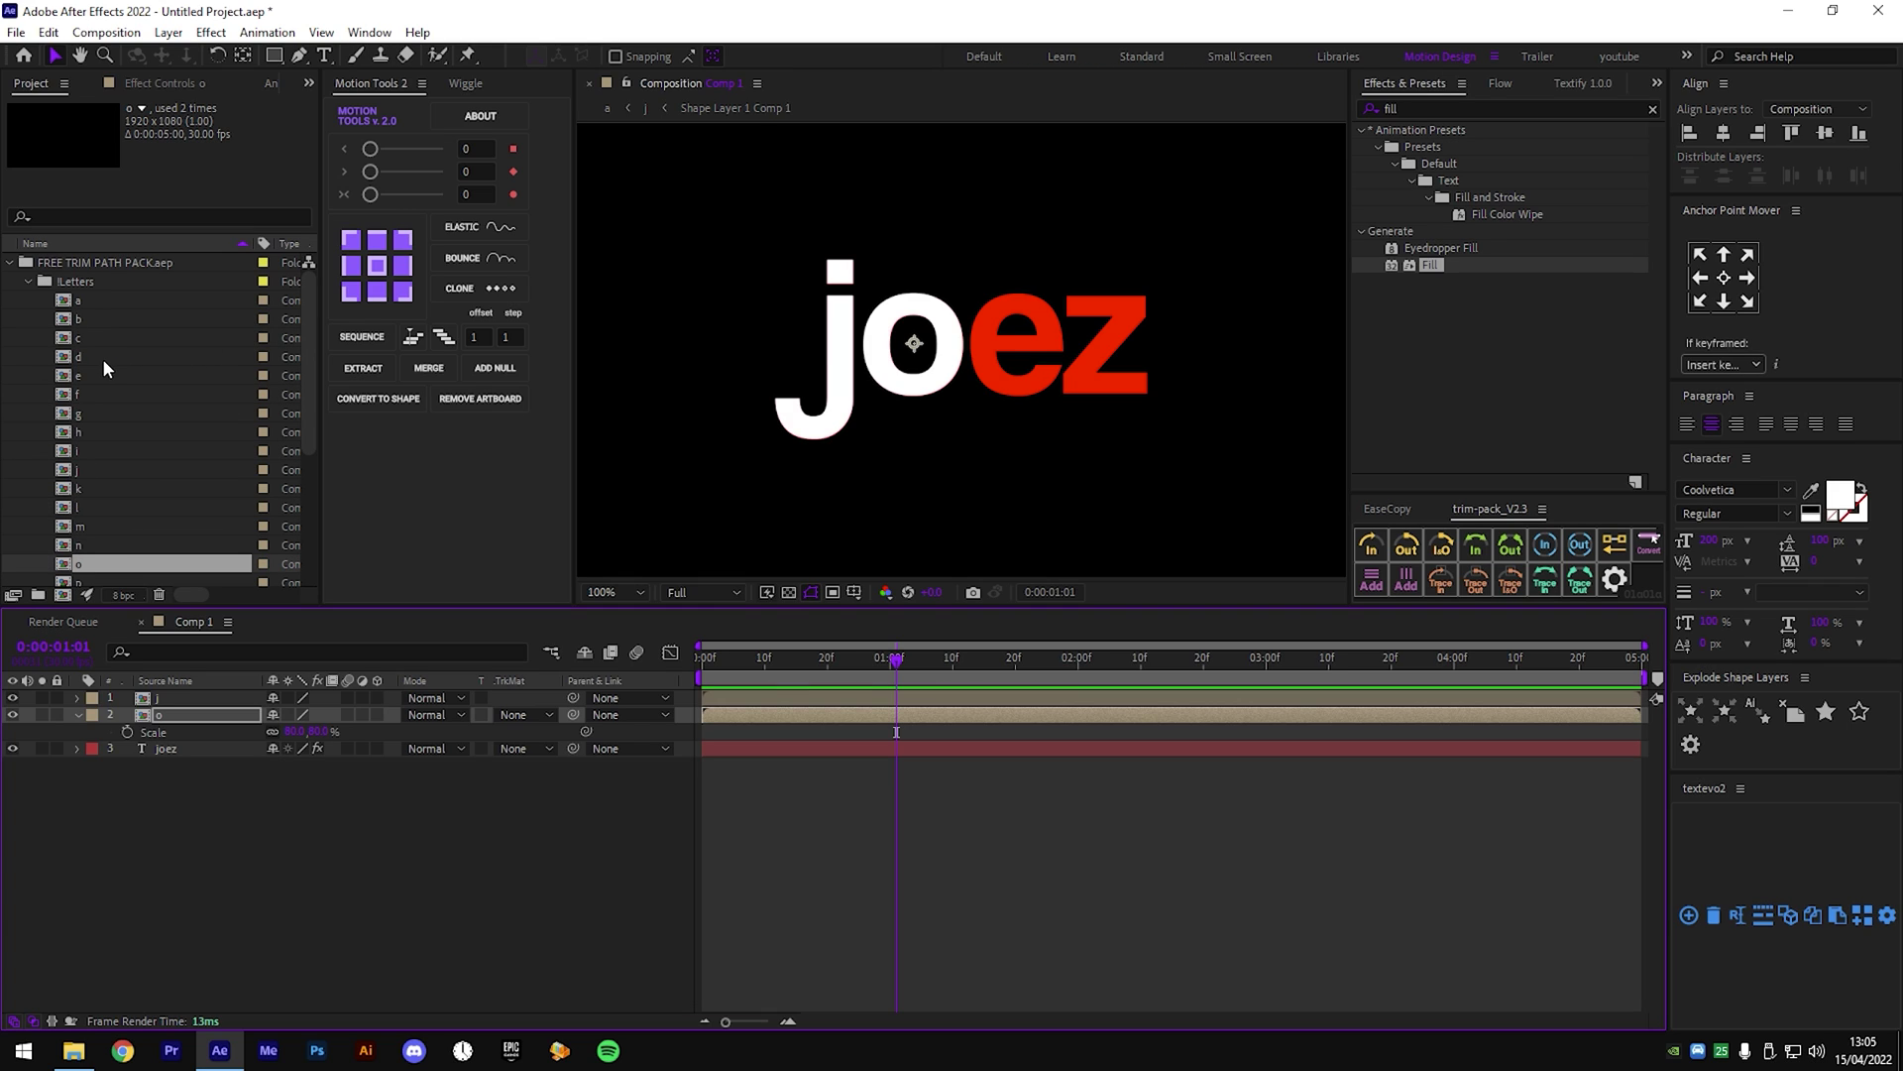
pyautogui.moveTo(89, 375); pyautogui.dragTo(191, 739)
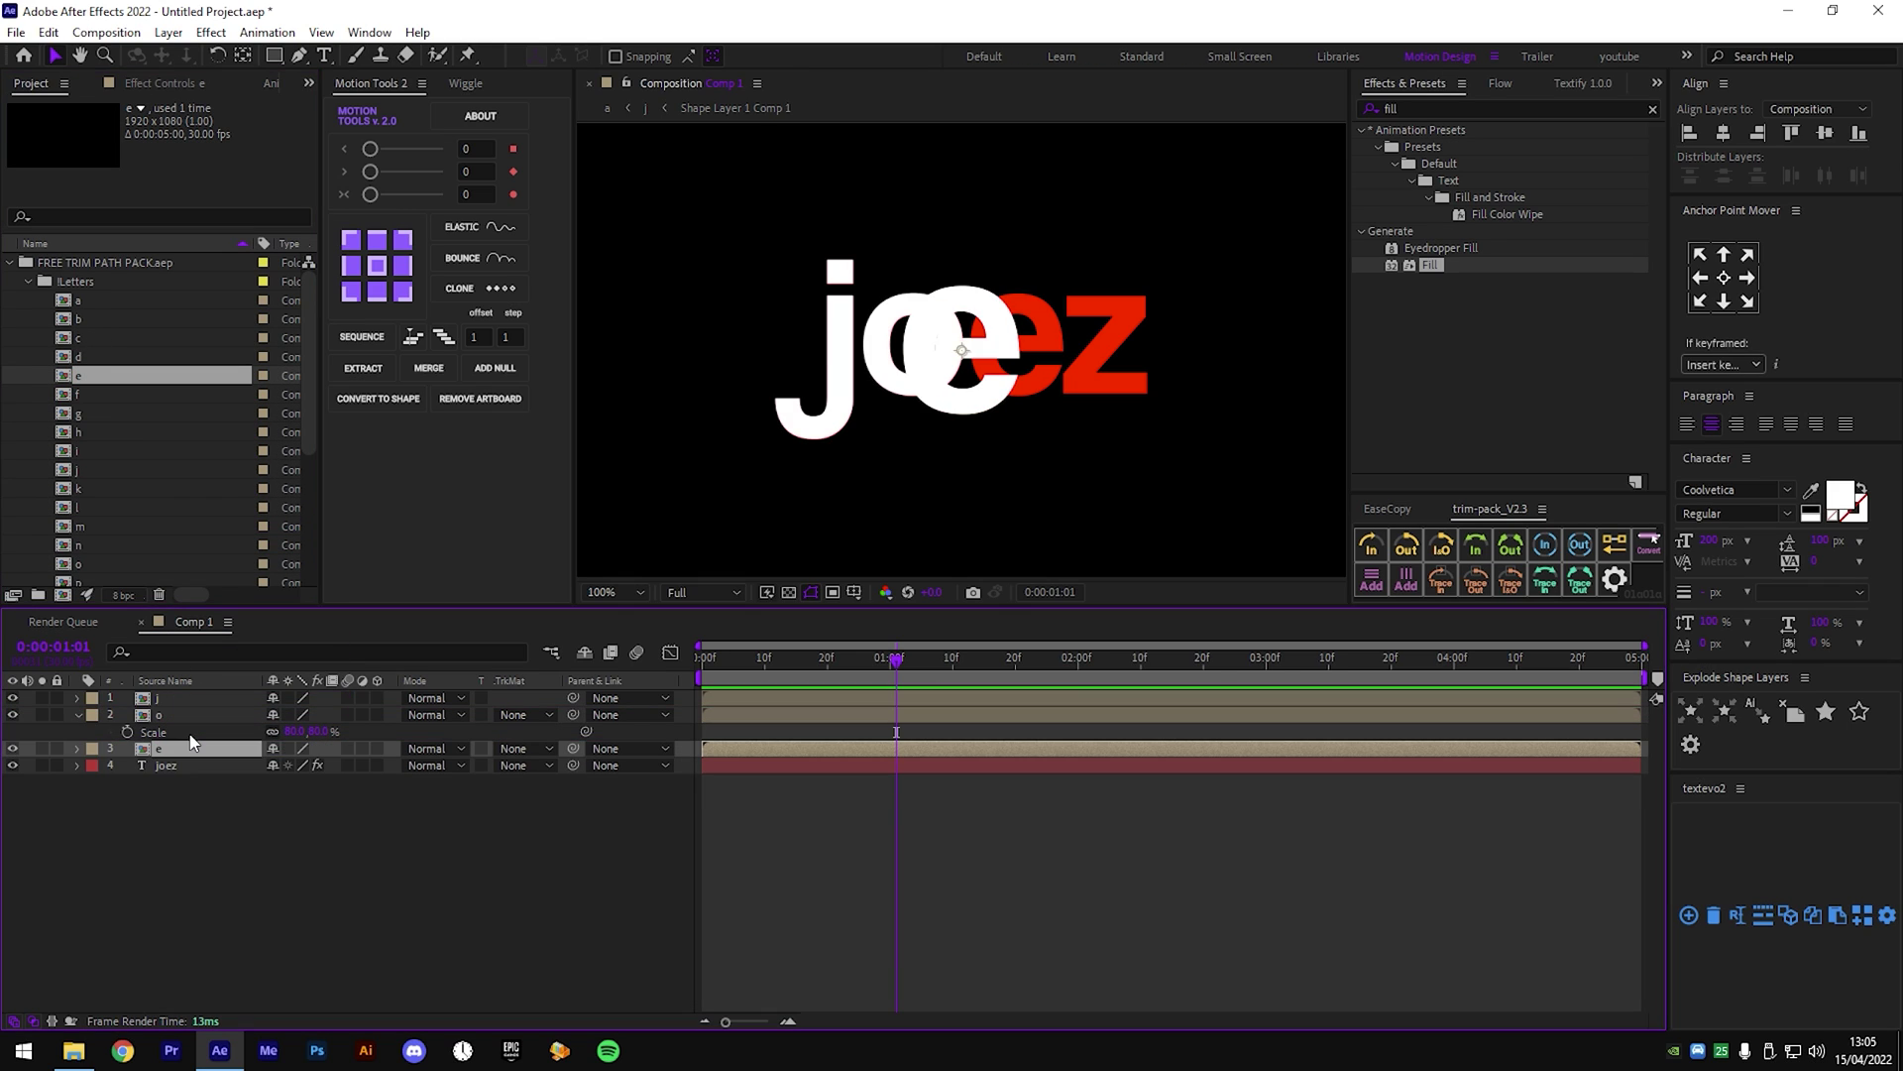
pyautogui.press('s')
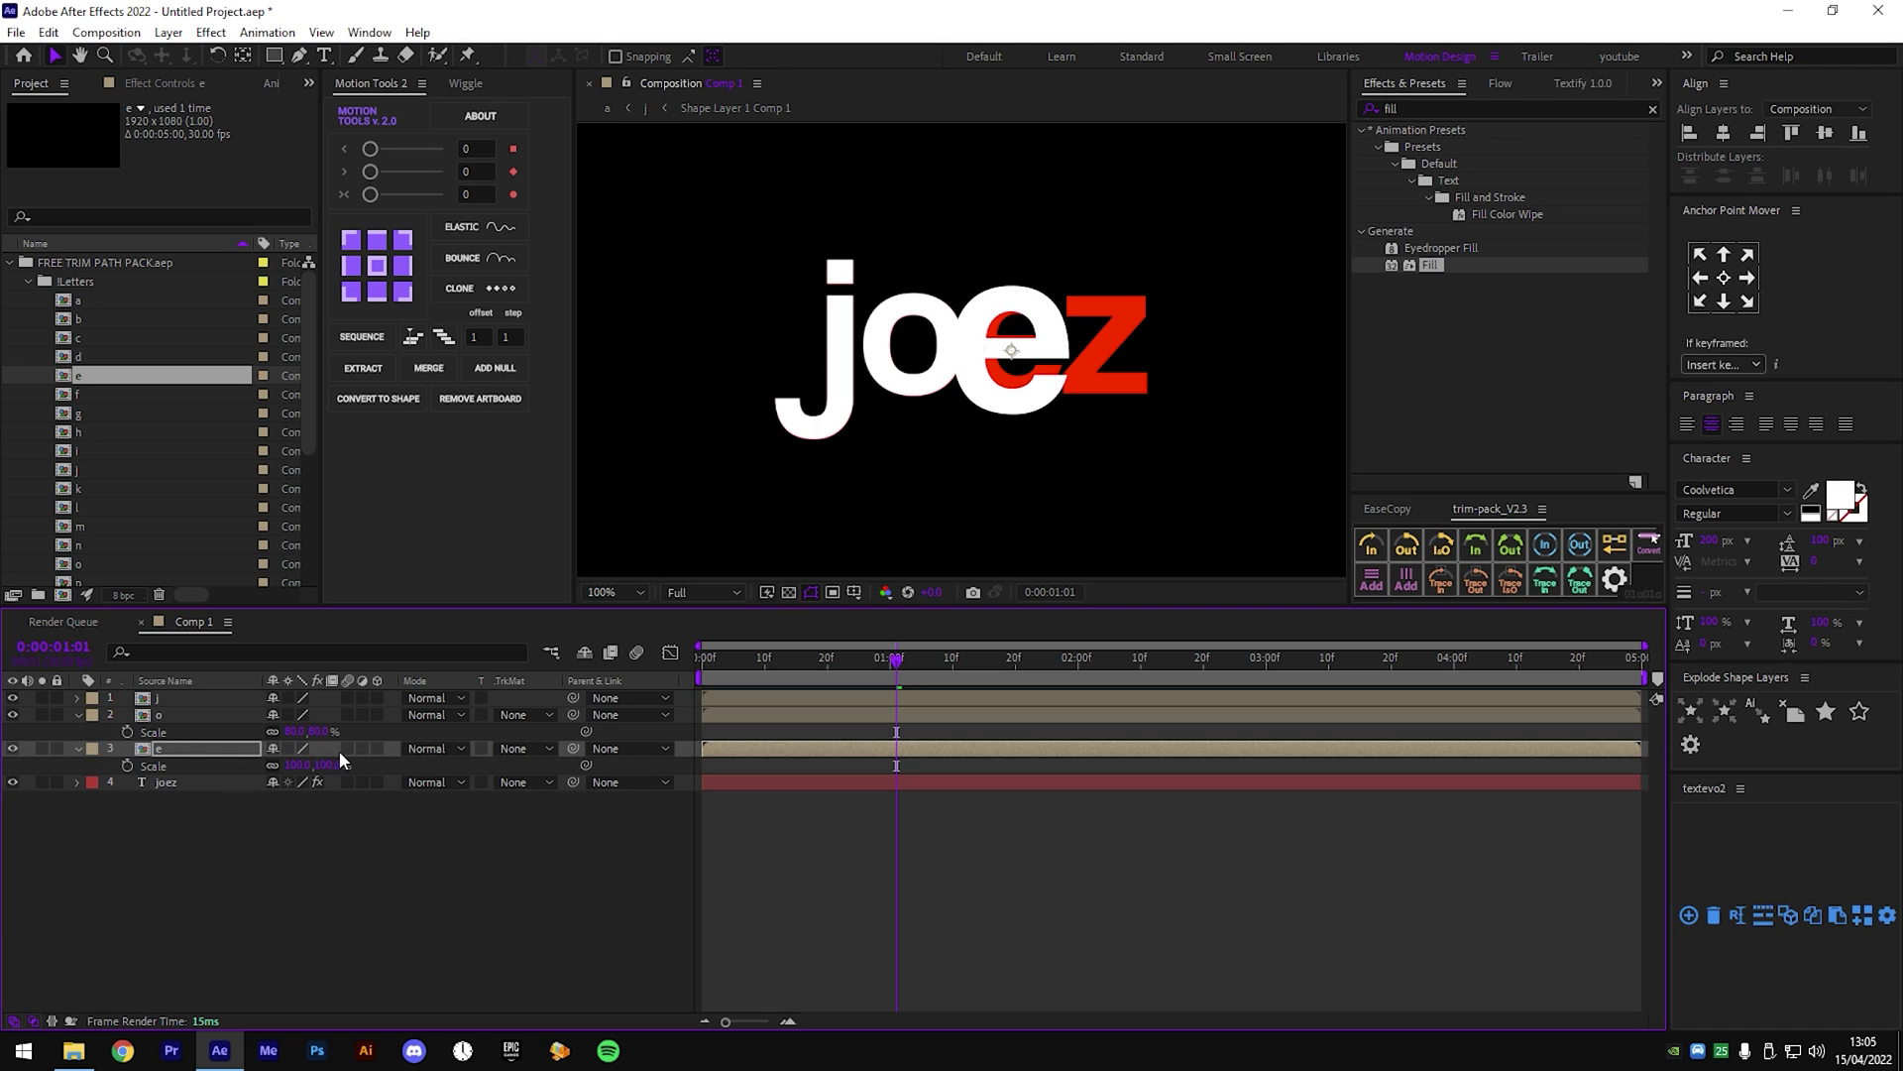
pyautogui.click(332, 765)
pyautogui.write('8')
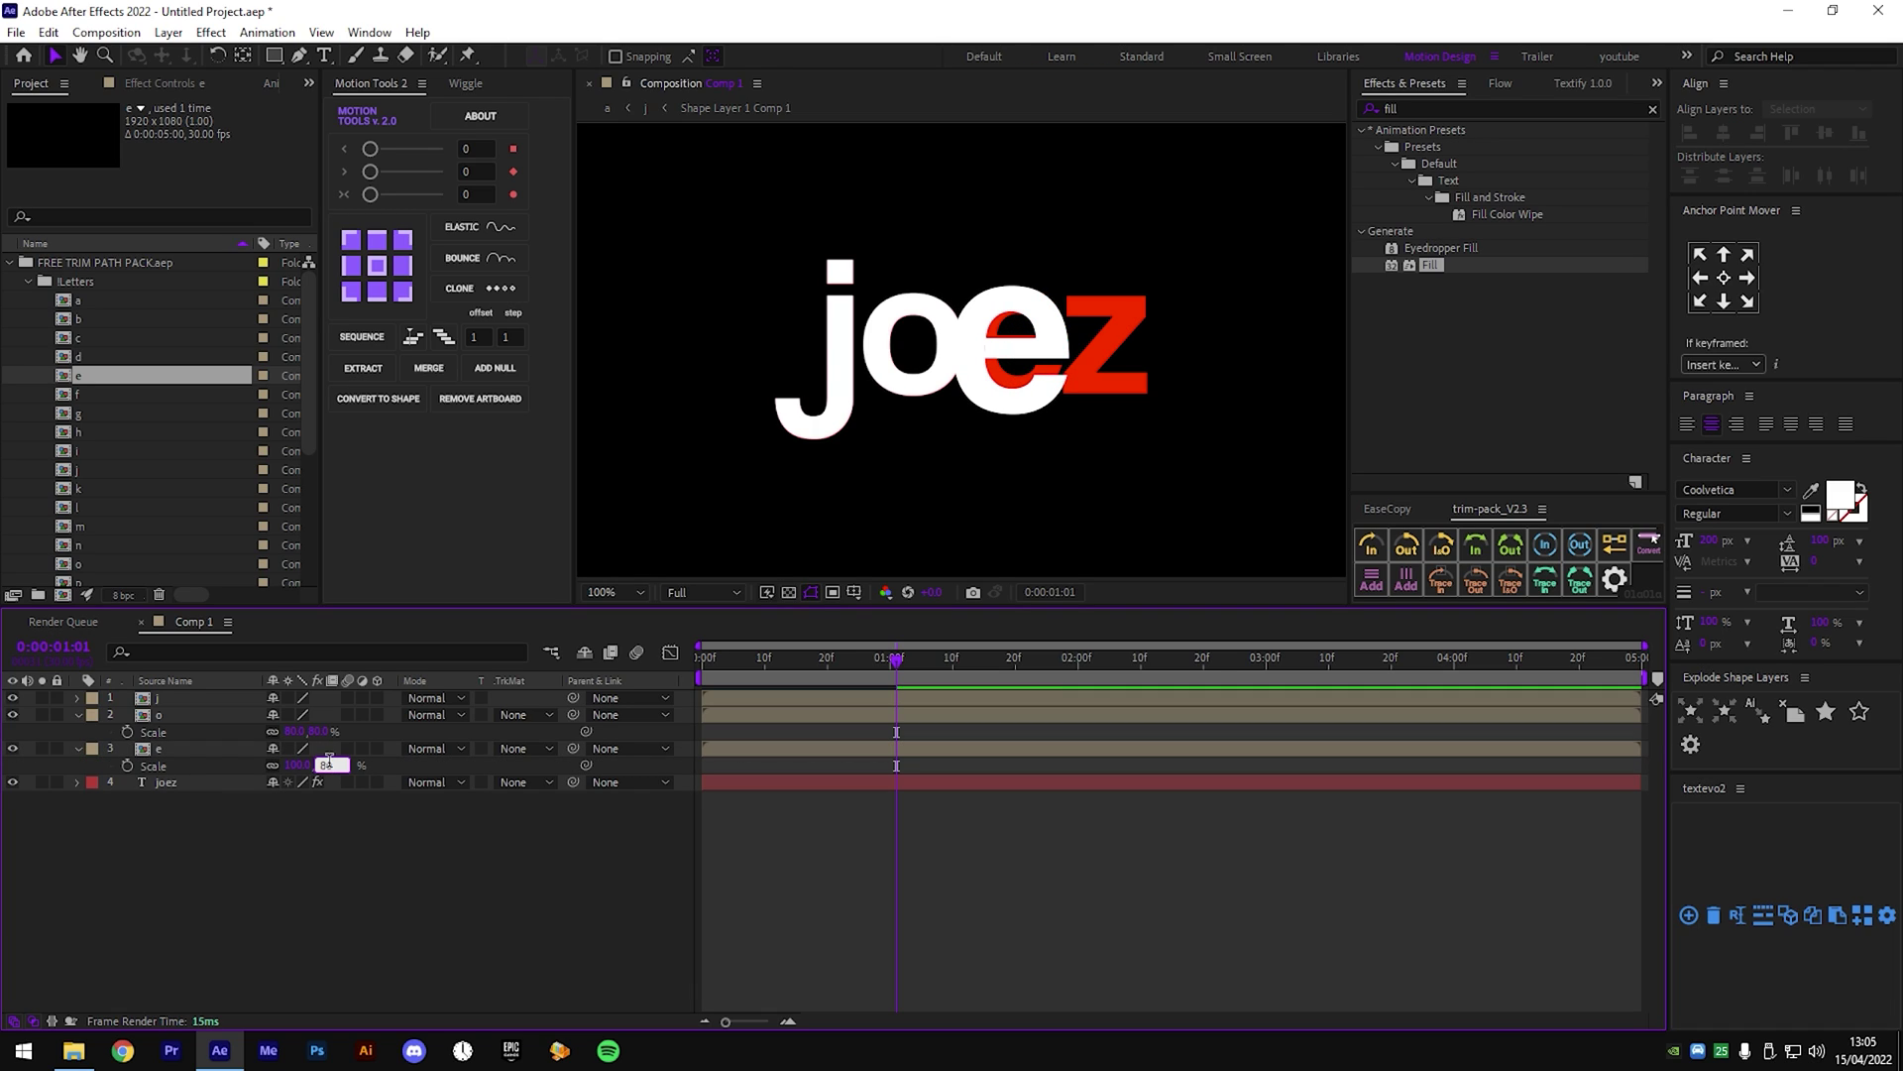
pyautogui.write('0')
pyautogui.press('Return')
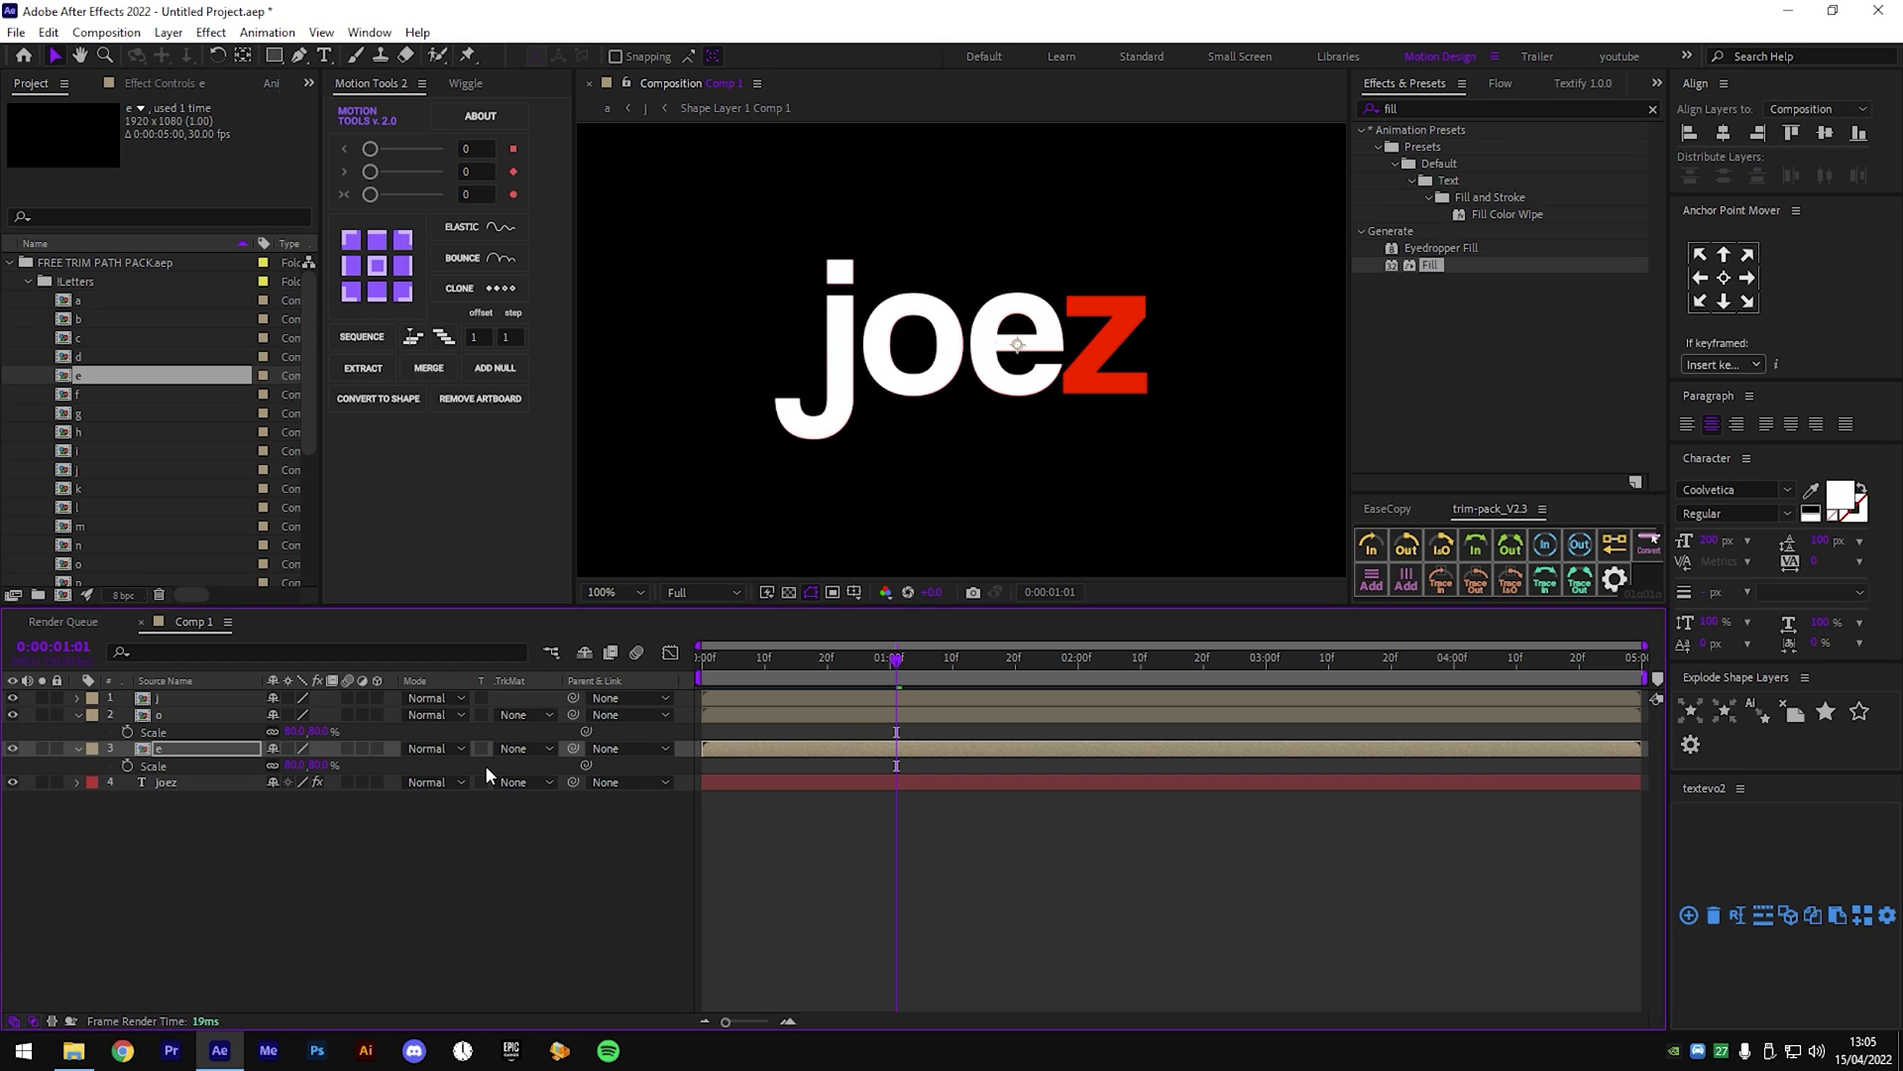
# Add the z letter composition below the e layer at 80% scale, aligned over the text's red z.
pyautogui.scroll(-5, 46, 308)
pyautogui.click(77, 544)
pyautogui.moveTo(78, 544); pyautogui.dragTo(139, 779)
pyautogui.press('s')
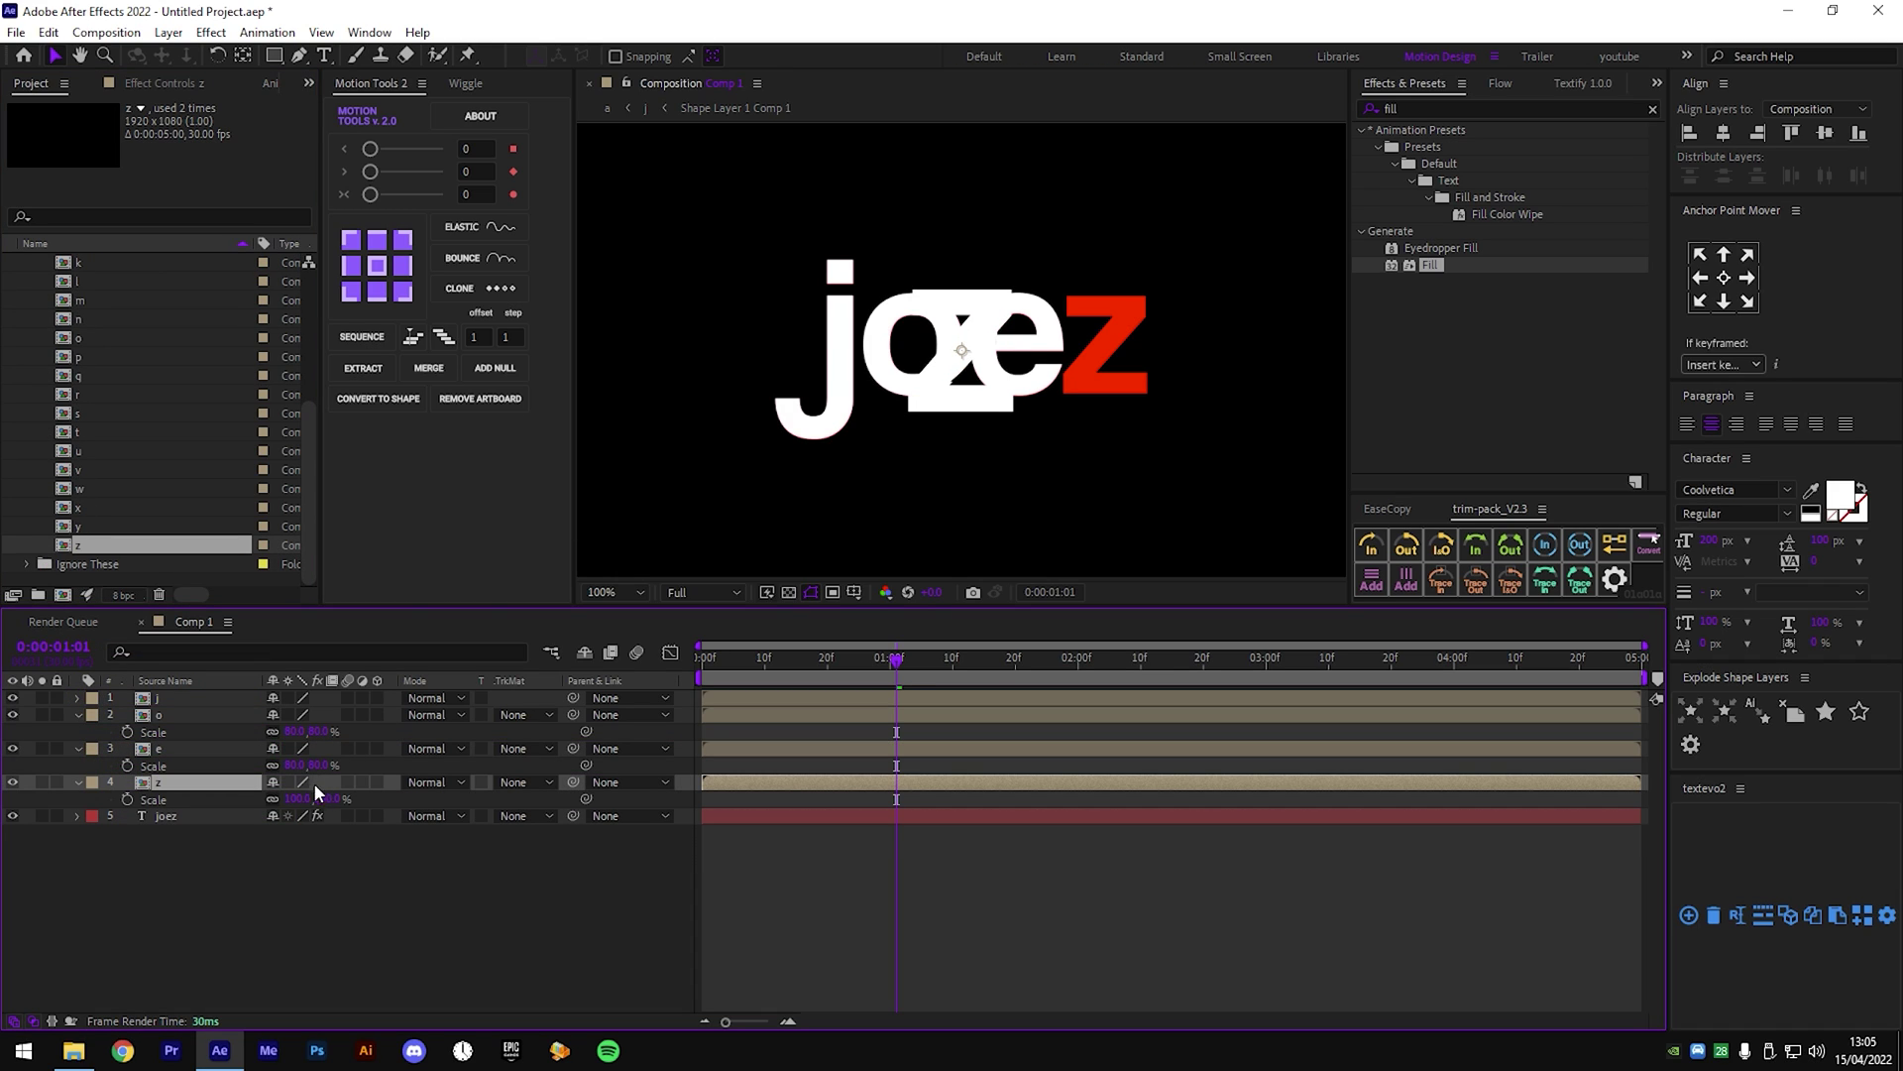
pyautogui.write('80')
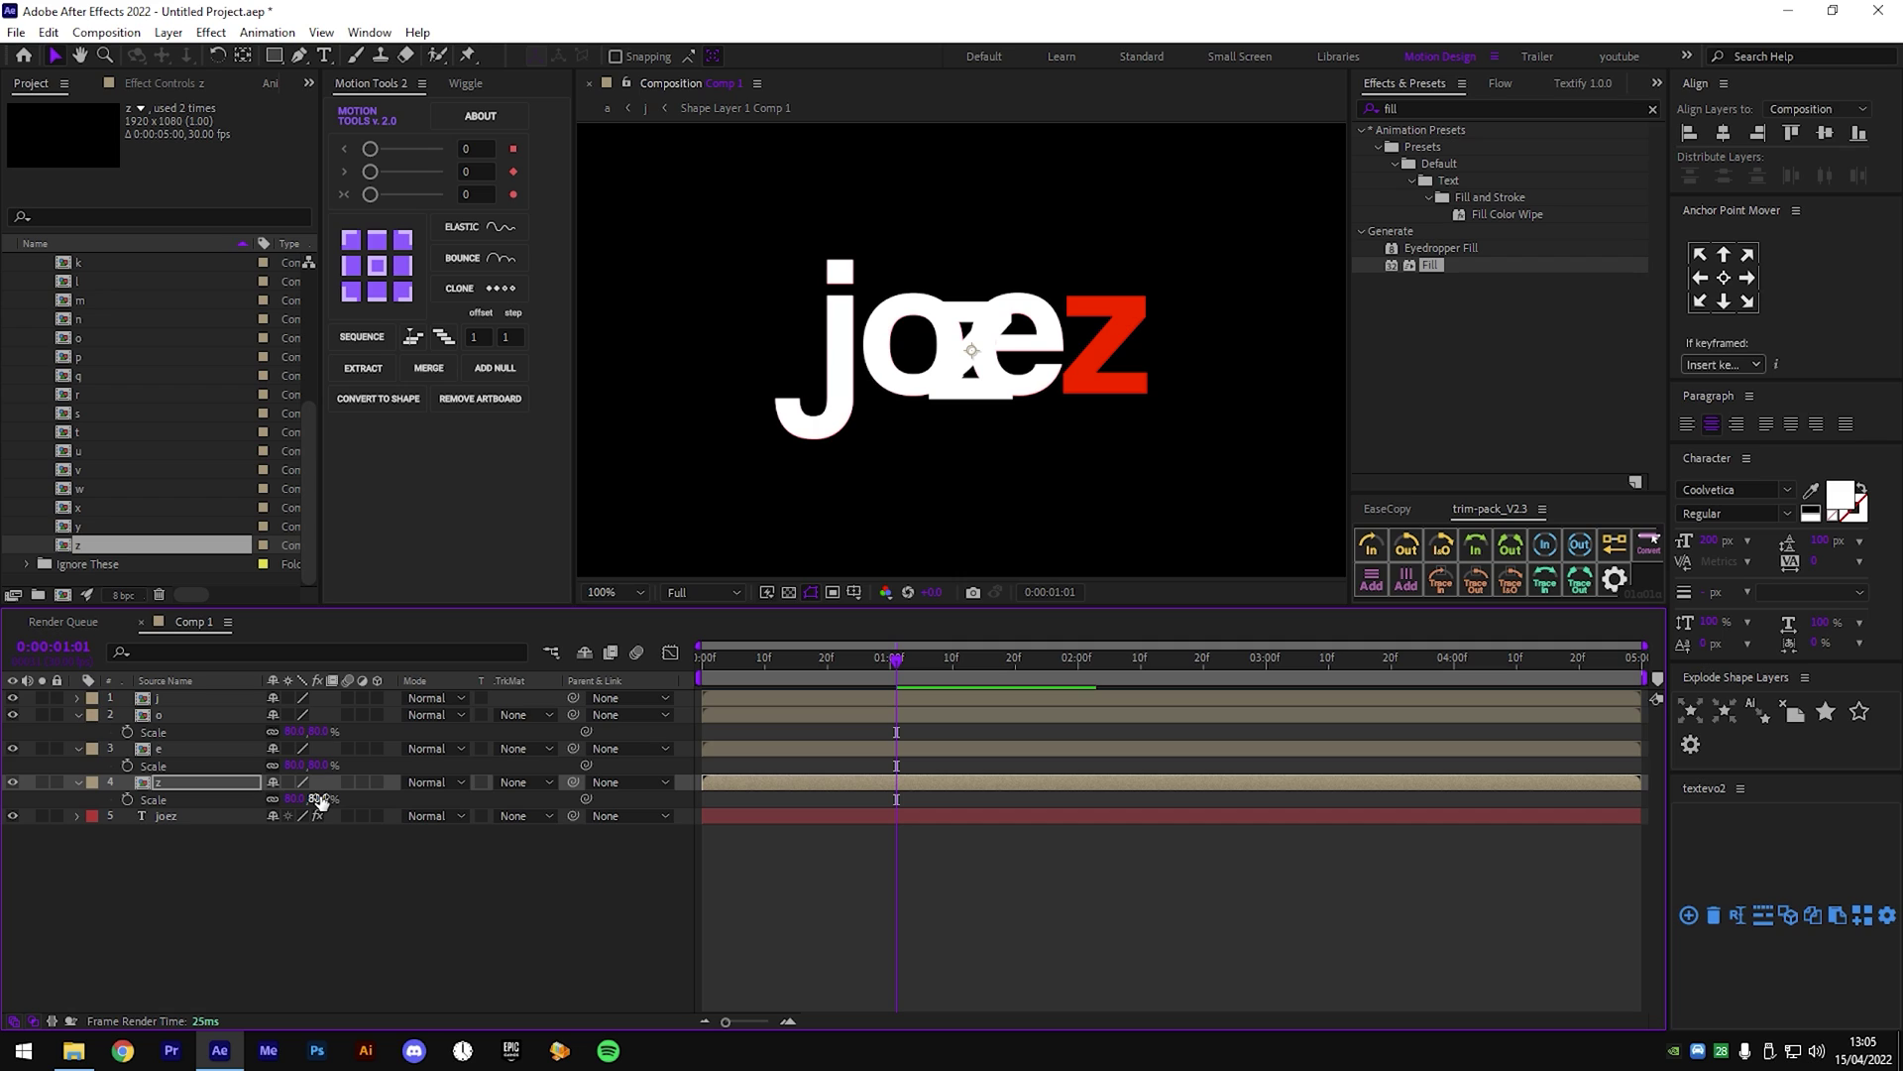
pyautogui.press('Return')
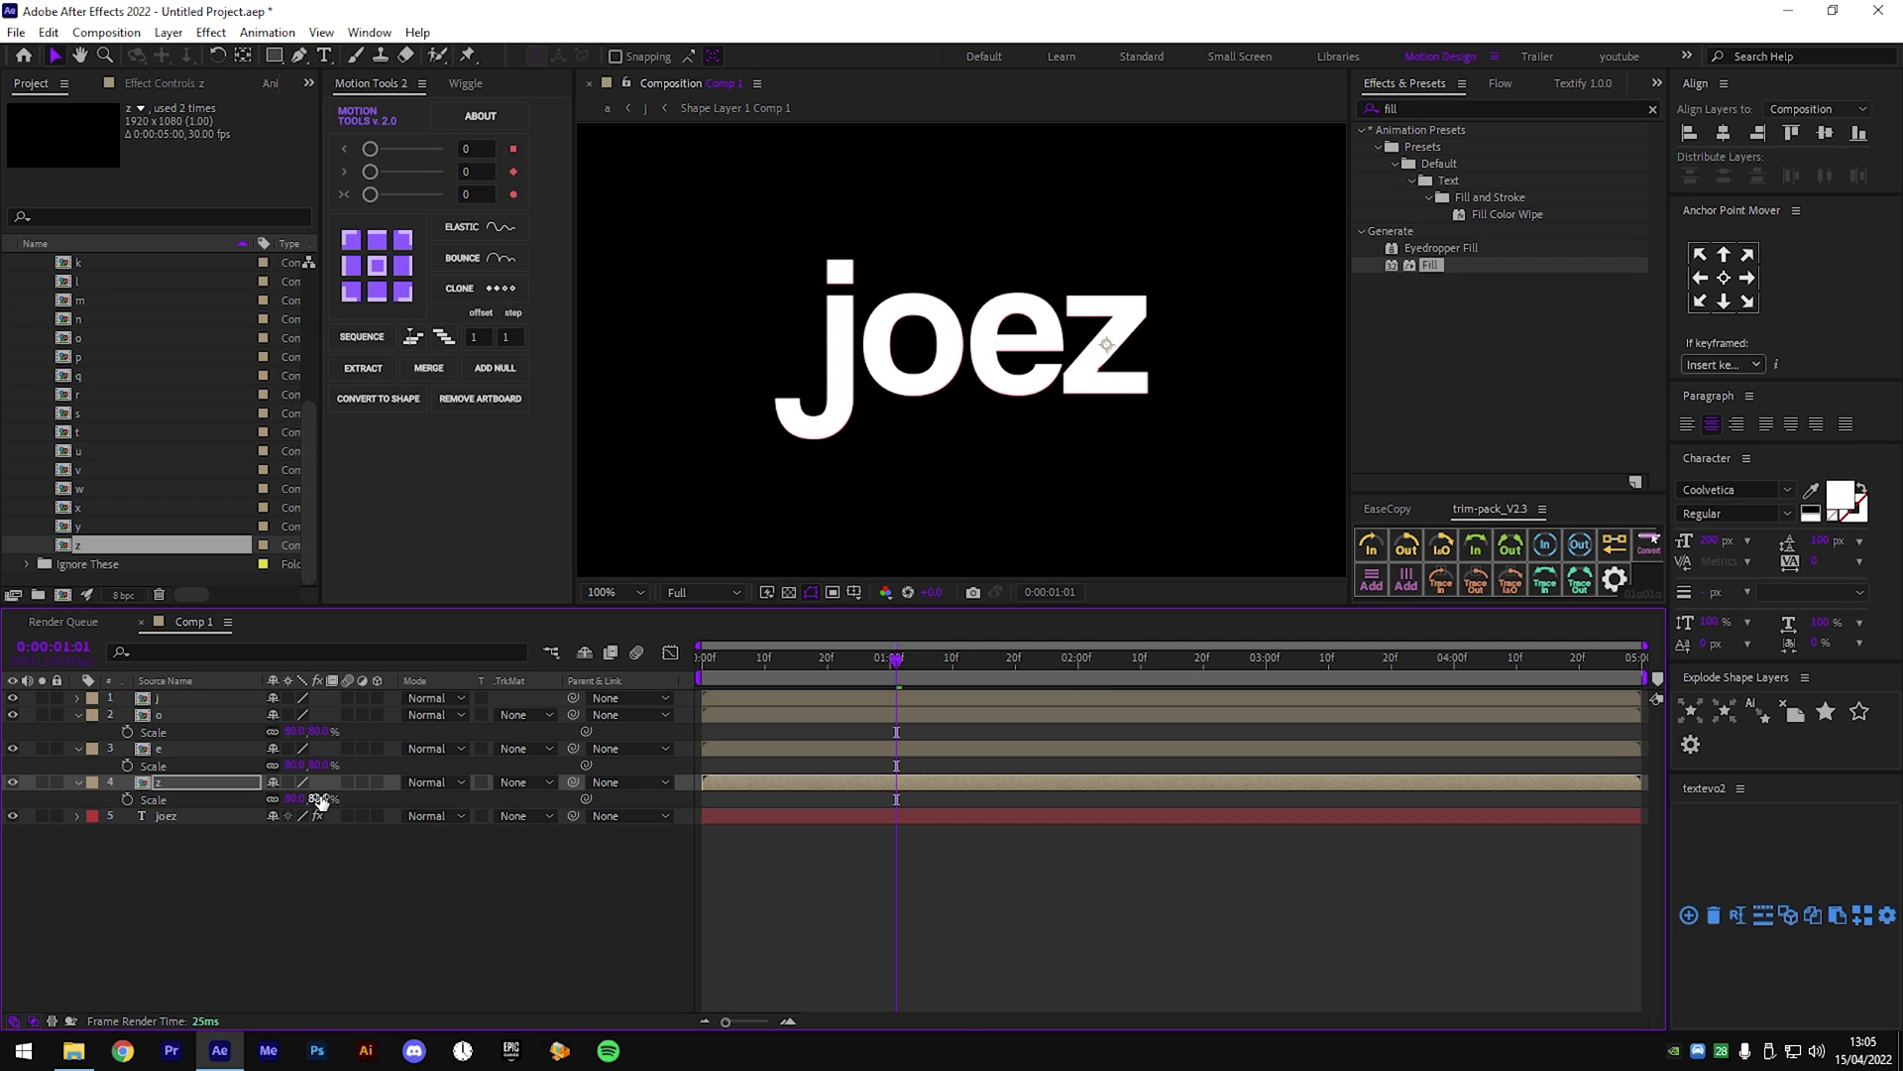
# Collapse the letter layers' scale properties and hide the joez text layer.
pyautogui.click(78, 716)
pyautogui.click(76, 733)
pyautogui.click(75, 750)
pyautogui.click(166, 774)
# Preview the letter animation from the start with the whole composition in view.
pyautogui.press('Home')
pyautogui.press('space')
pyautogui.click(634, 593)
pyautogui.click(634, 609)
pyautogui.click(705, 666)
pyautogui.press('space')
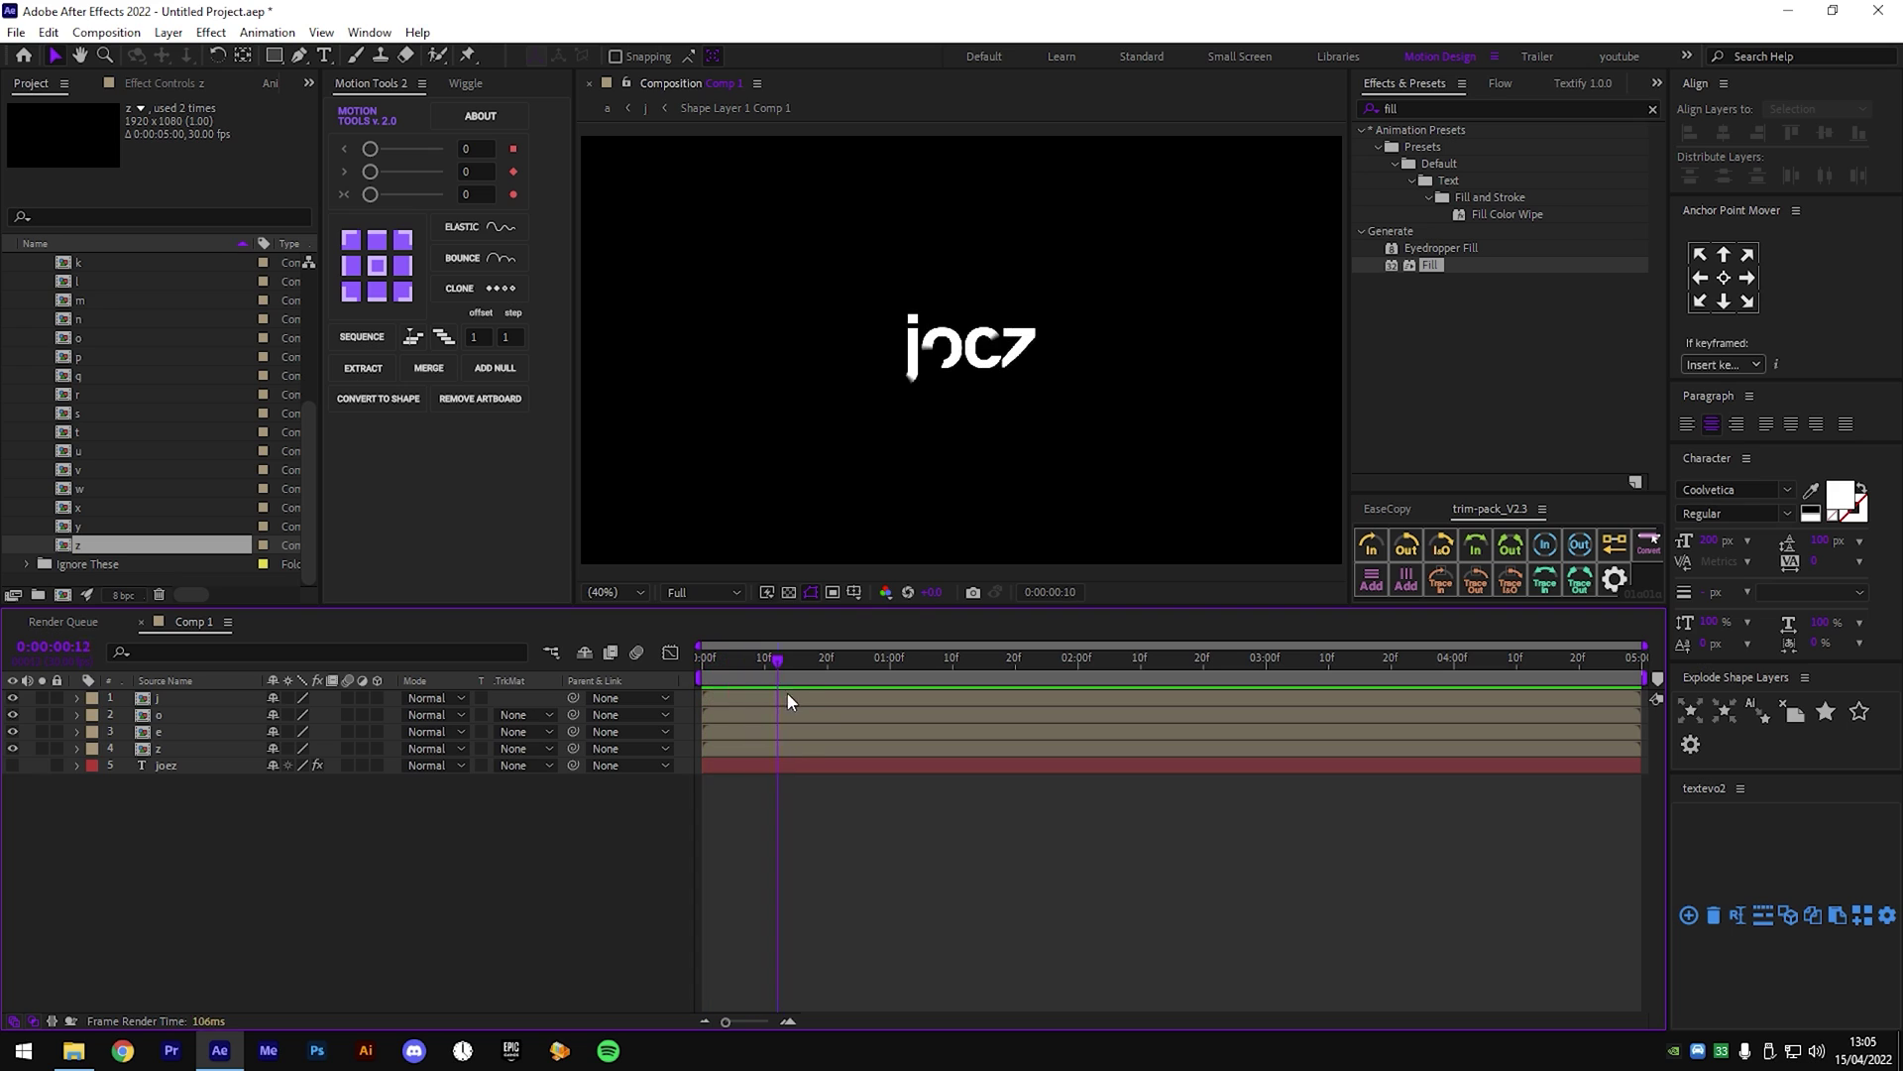
pyautogui.press('space')
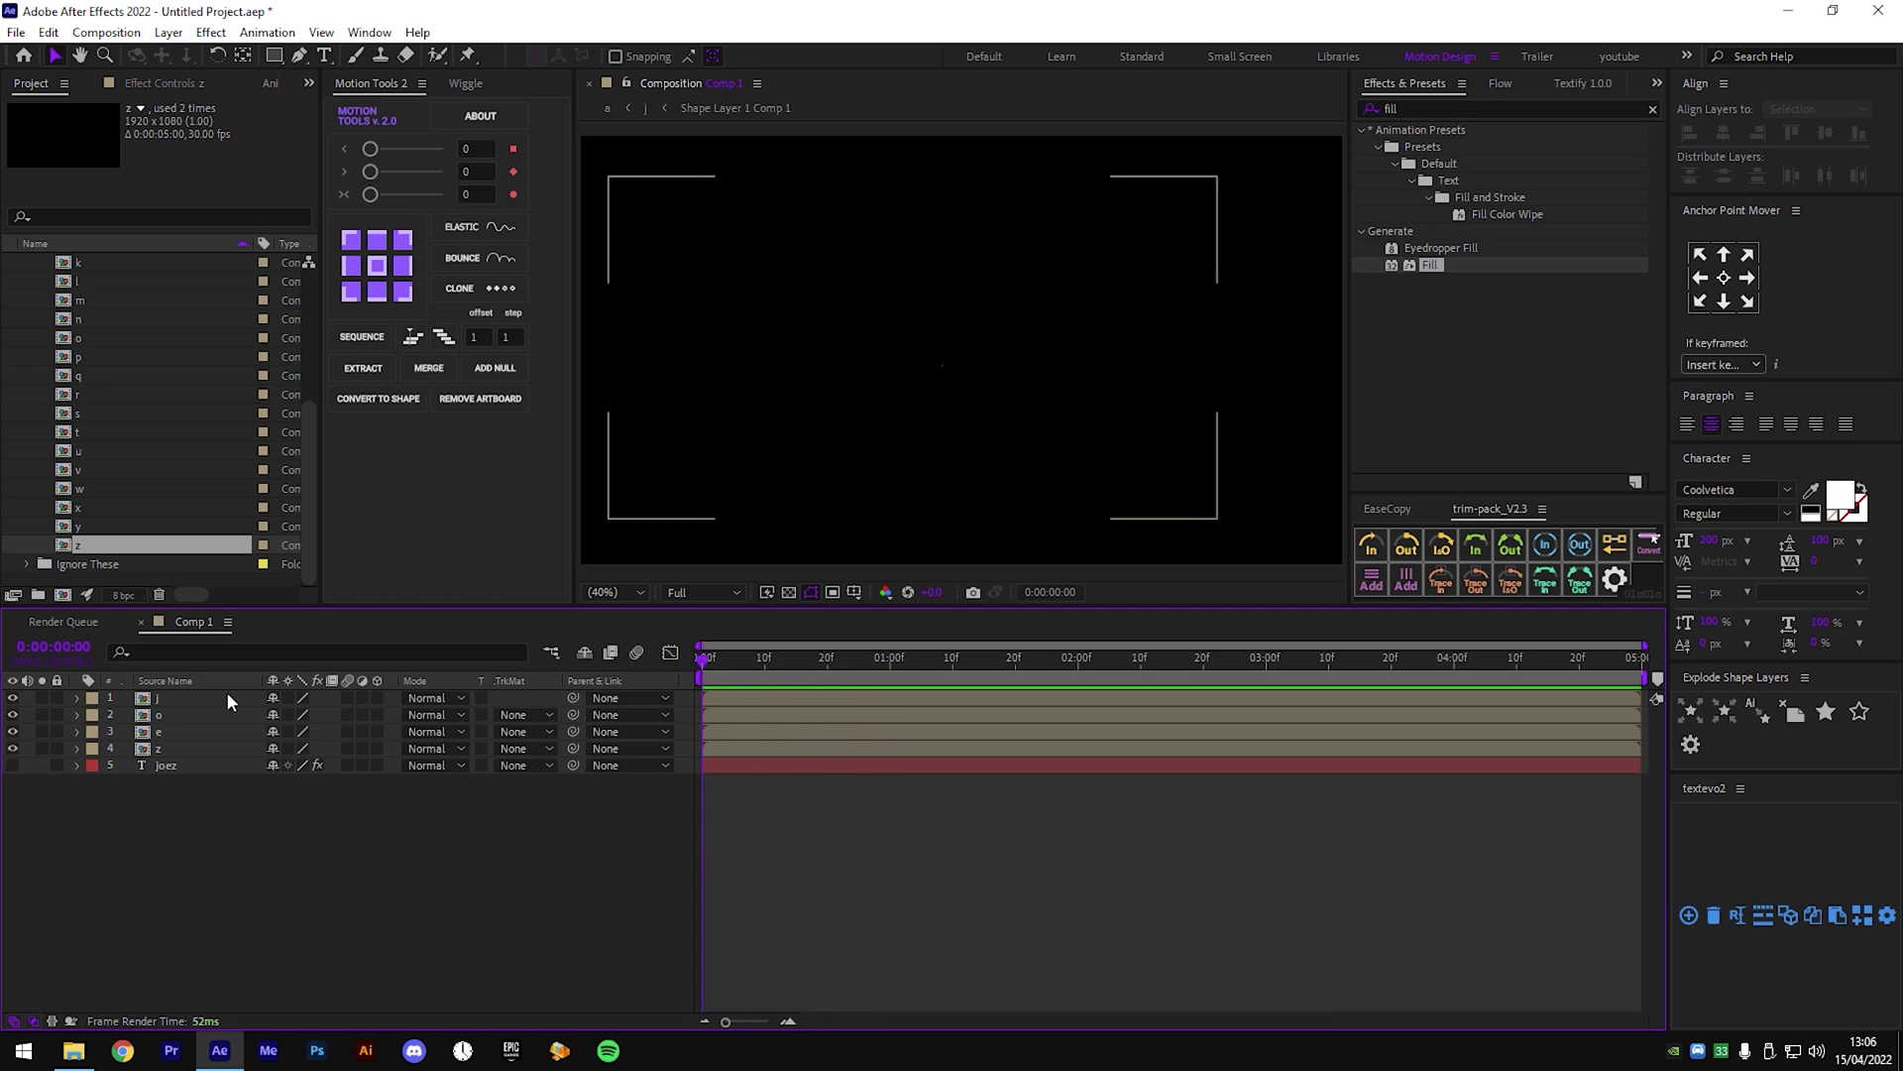
# Keyframe the j layer's position so it moves from an up-left offset at frame 0 to its resting place at 1 second.
pyautogui.click(230, 698)
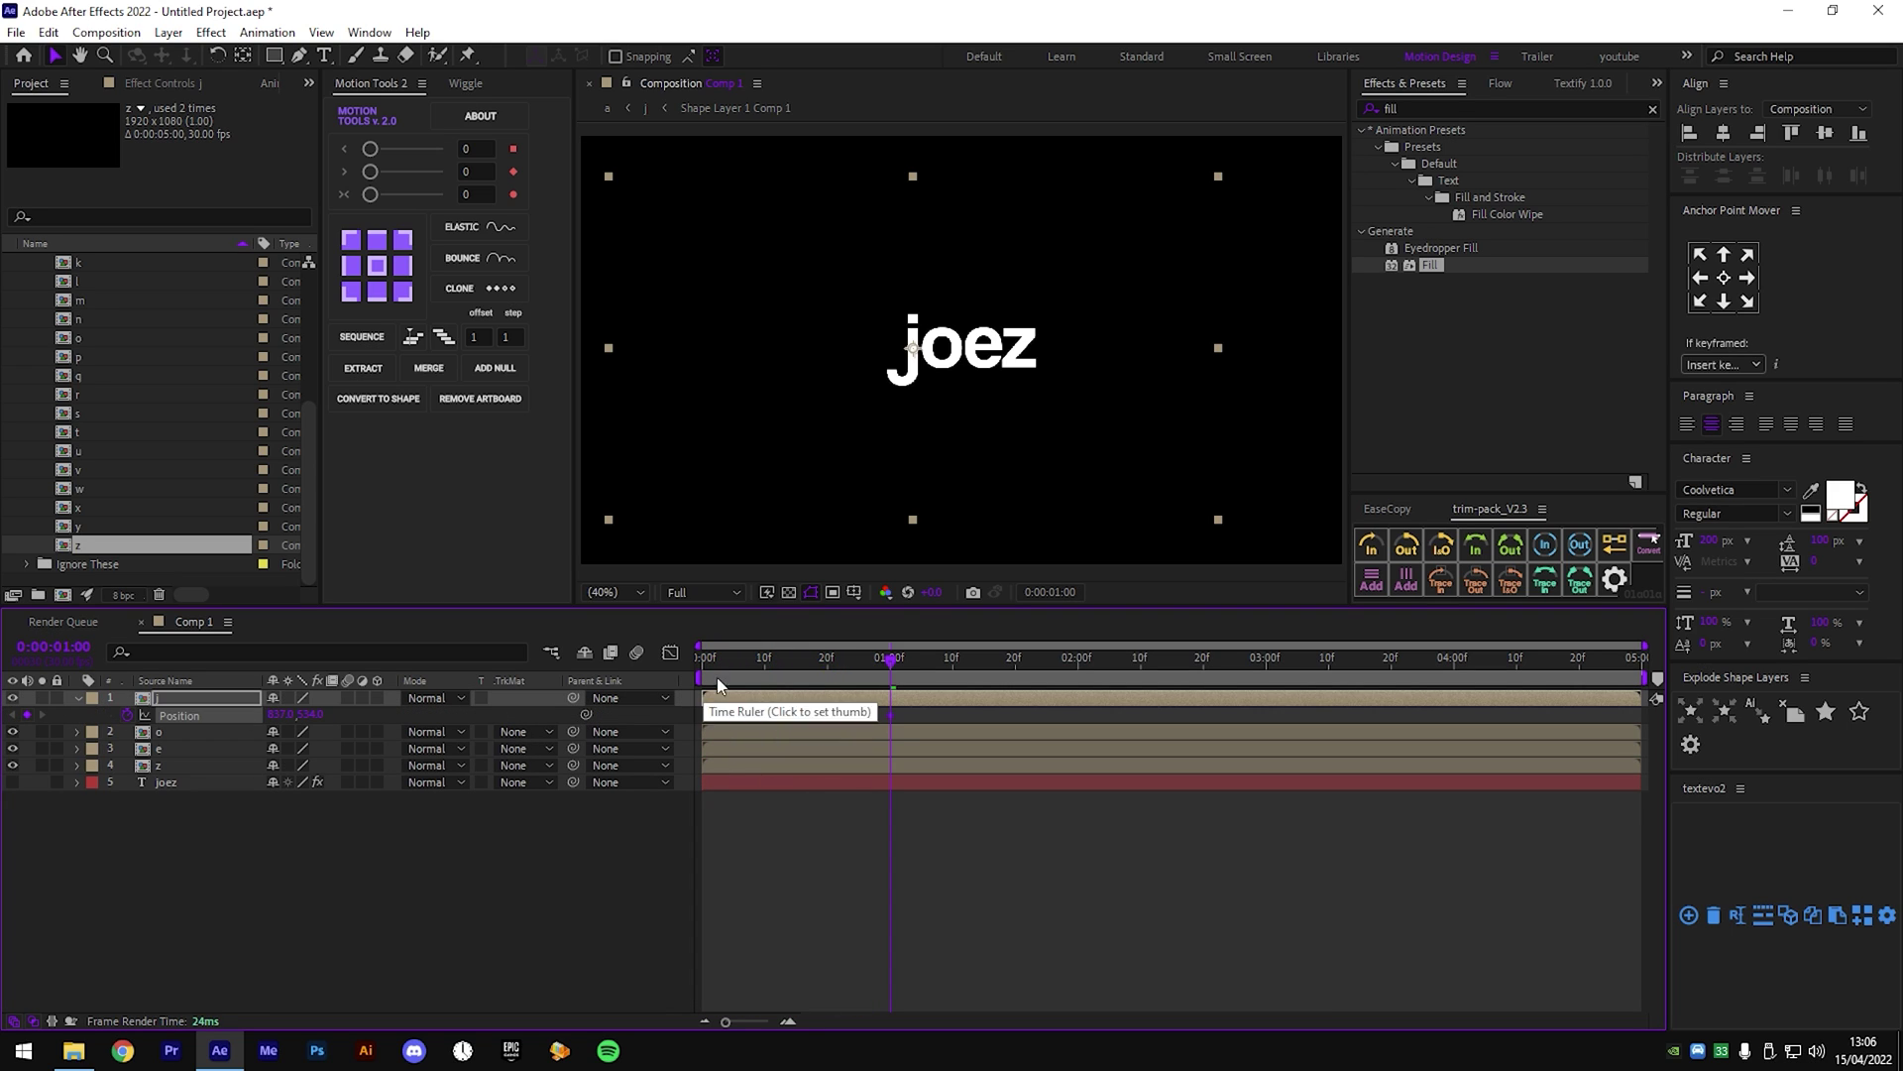
pyautogui.click(702, 659)
pyautogui.click(313, 714)
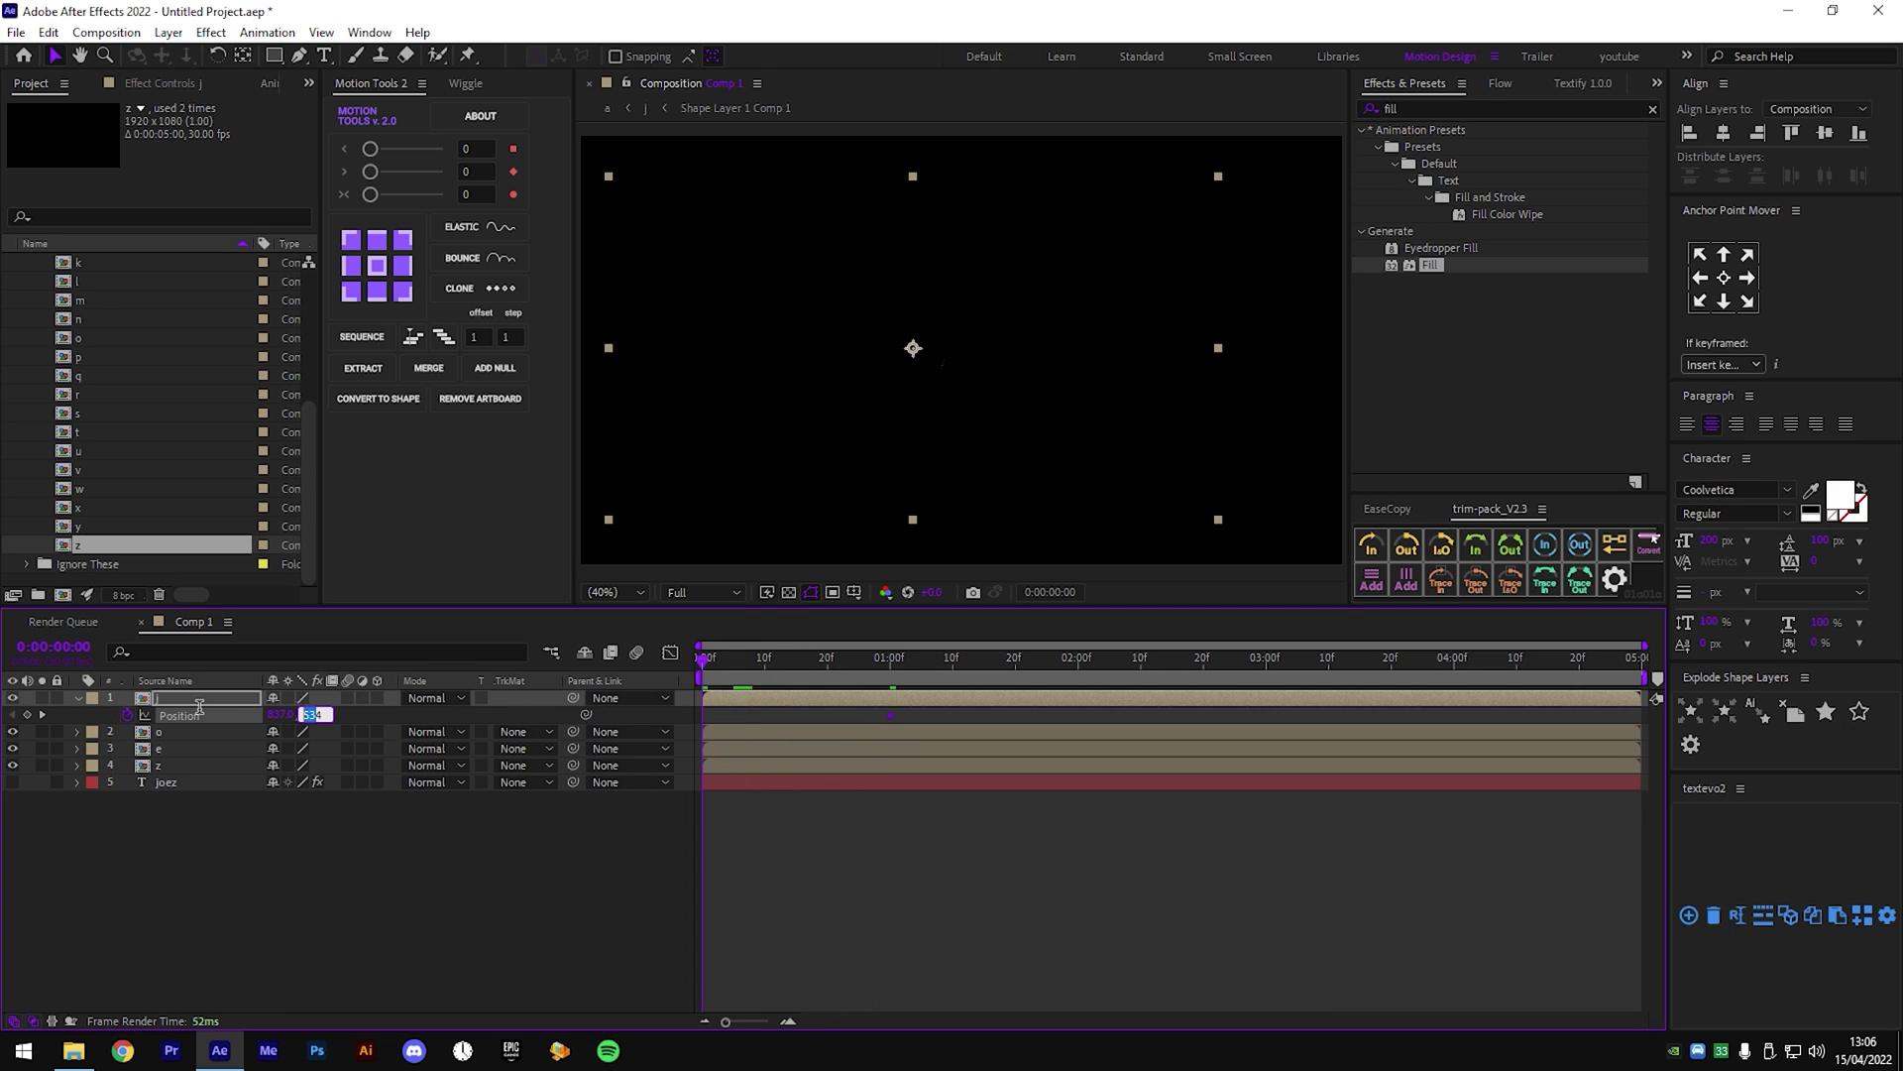
pyautogui.click(355, 714)
pyautogui.moveTo(314, 715); pyautogui.dragTo(153, 728)
pyautogui.moveTo(282, 715); pyautogui.dragTo(160, 719)
pyautogui.click(734, 710)
# Ease the j layer's two position keyframes, shape the speed curve to peak early, and preview the motion.
pyautogui.moveTo(911, 720); pyautogui.dragTo(639, 706)
pyautogui.press('F9')
pyautogui.click(705, 707)
pyautogui.click(671, 652)
pyautogui.moveTo(858, 971); pyautogui.dragTo(737, 975)
pyautogui.press('space')
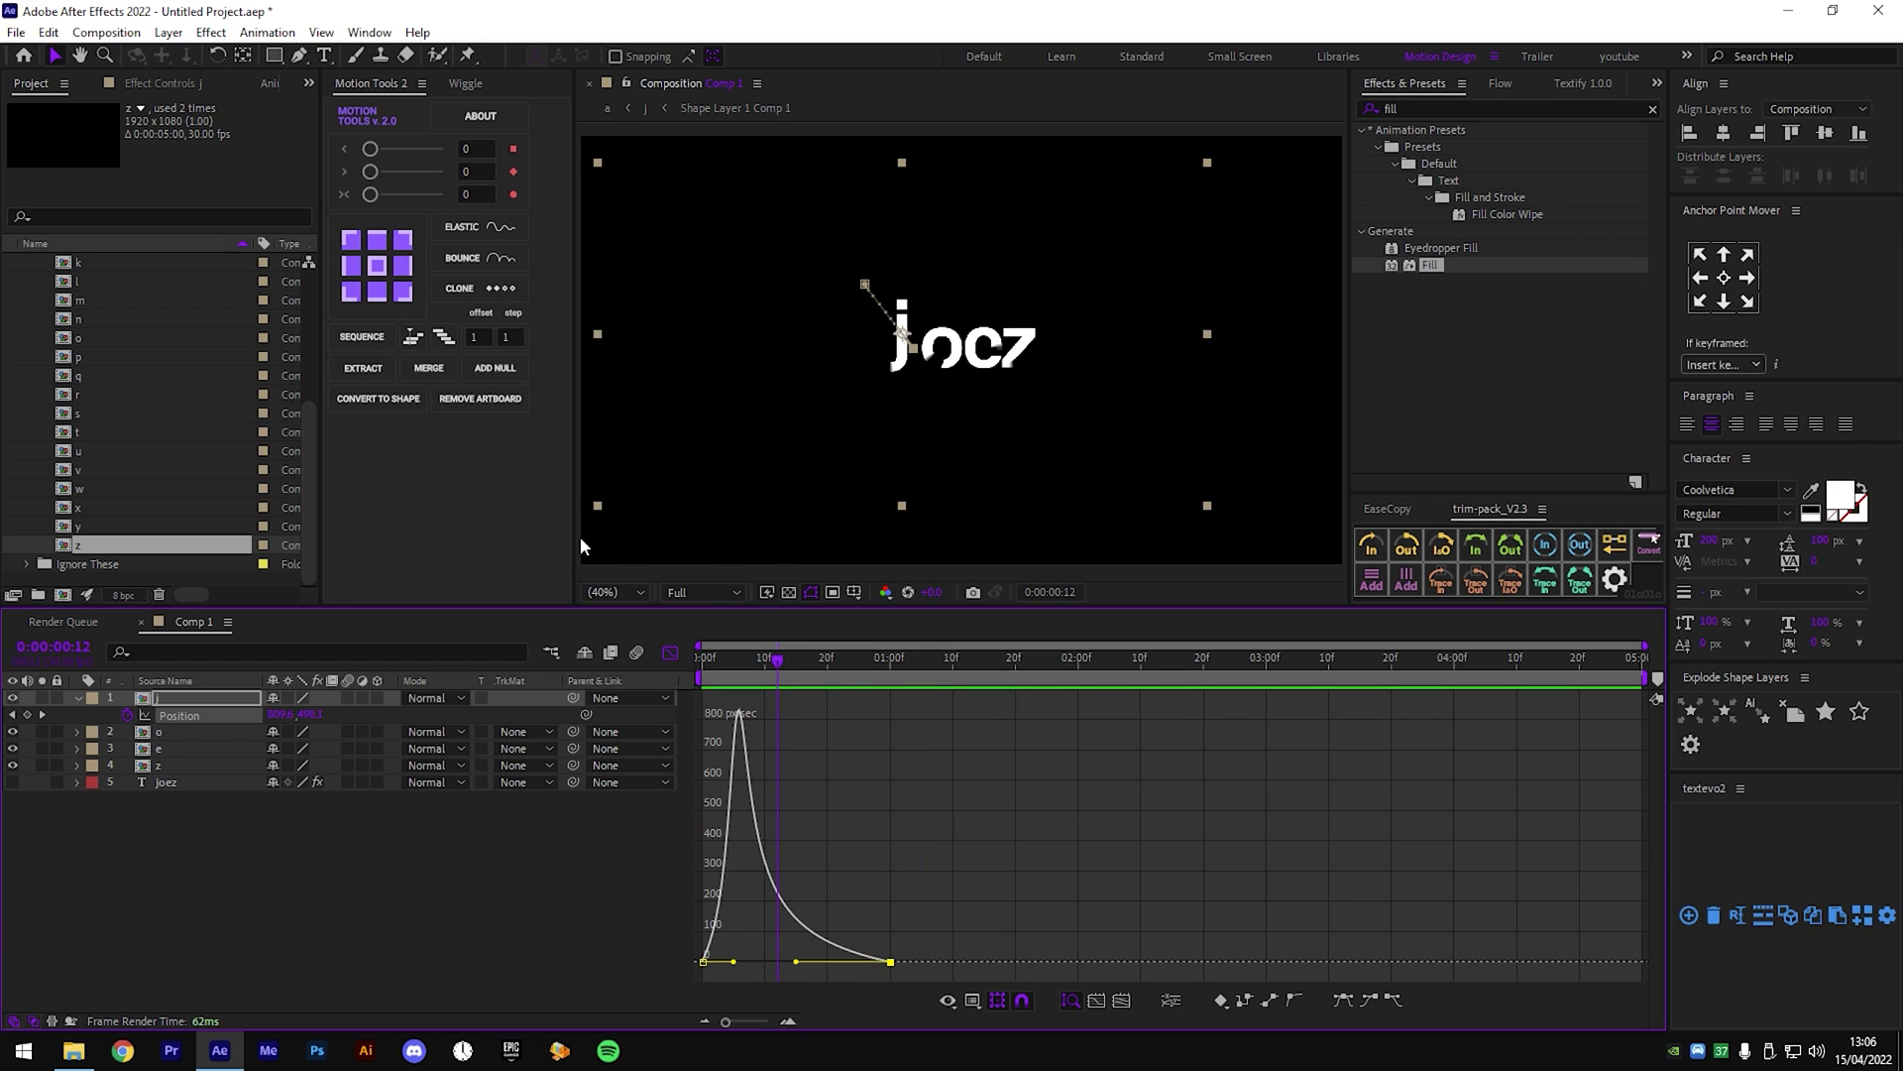
# Remove the j layer's position animation, keeping its 1-second resting place, and return to the start of the timeline.
pyautogui.press('.')
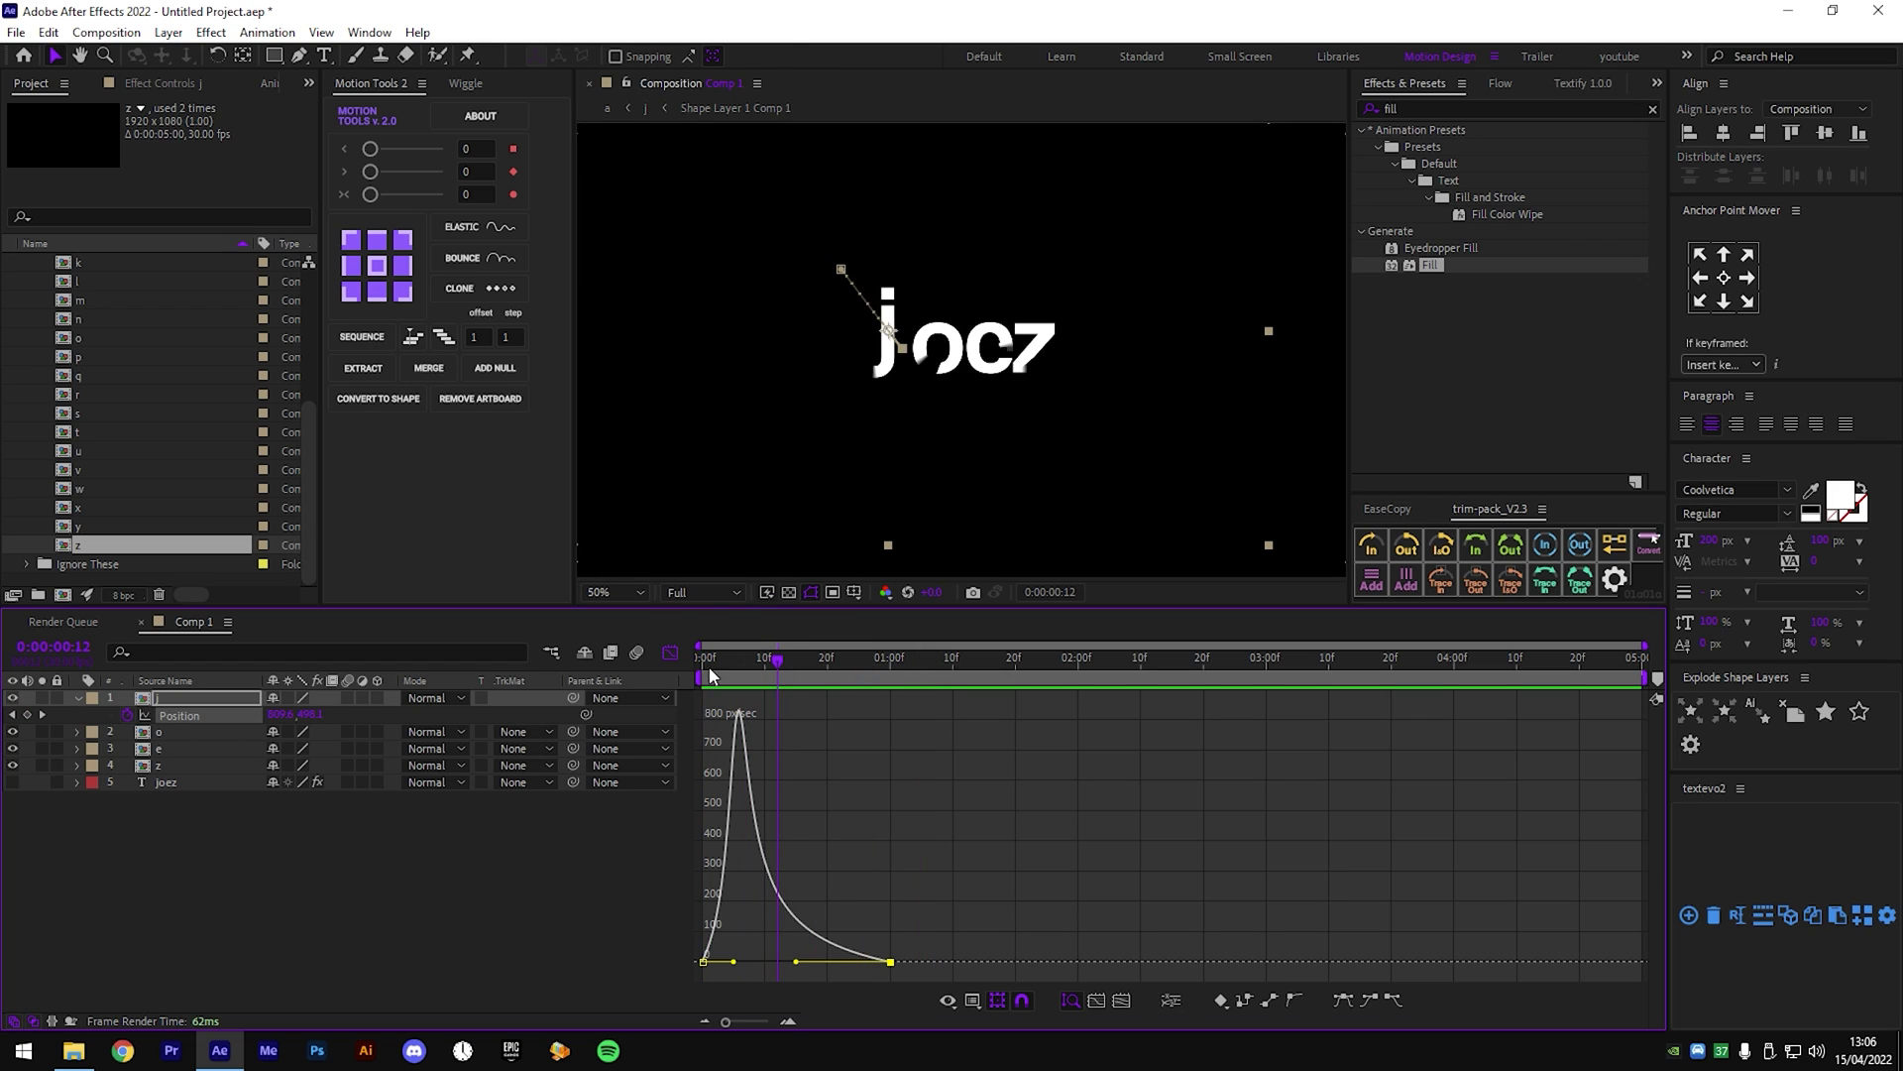
pyautogui.hotkey('shift', 'F3')
pyautogui.click(911, 650)
pyautogui.click(127, 715)
pyautogui.moveTo(865, 656); pyautogui.dragTo(696, 660)
pyautogui.click(1051, 920)
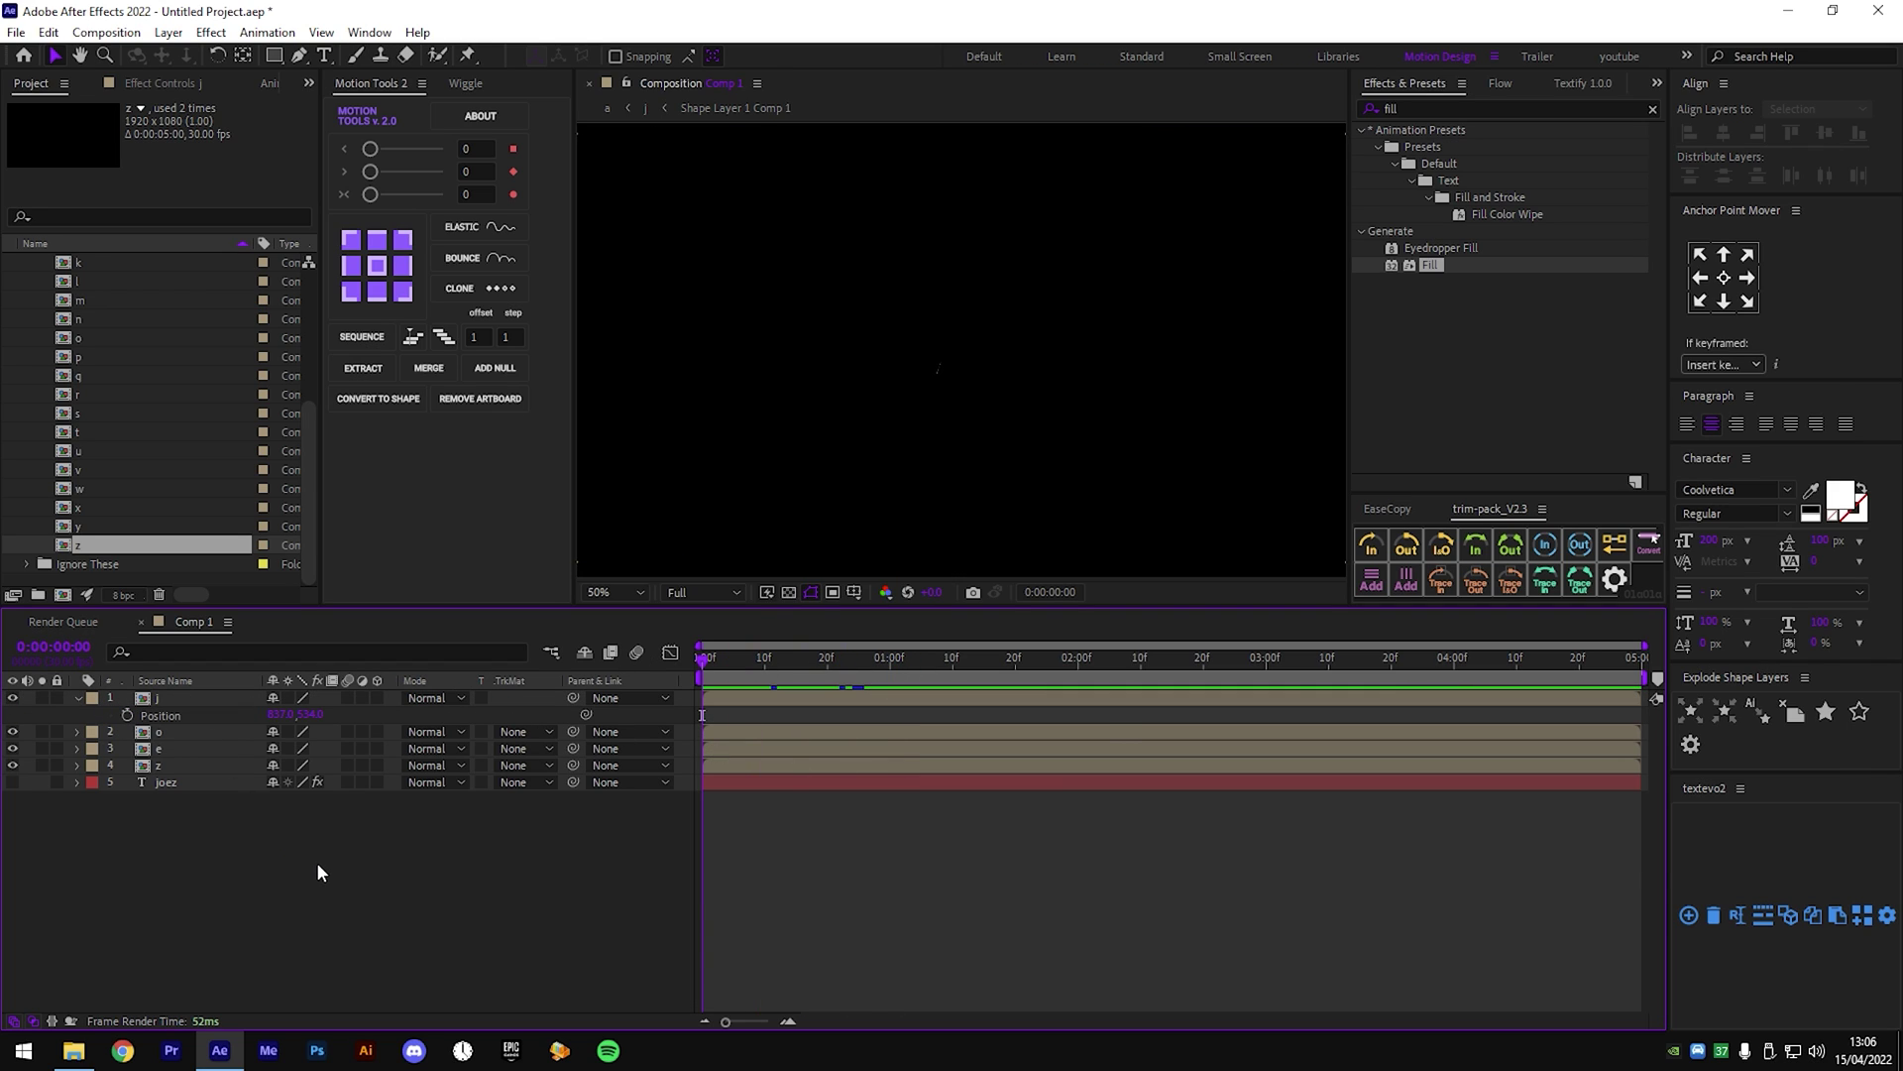
# Create a new composition with the default settings and add a text layer reading "g".
pyautogui.hotkey('ctrl', 'n')
pyautogui.press('Return')
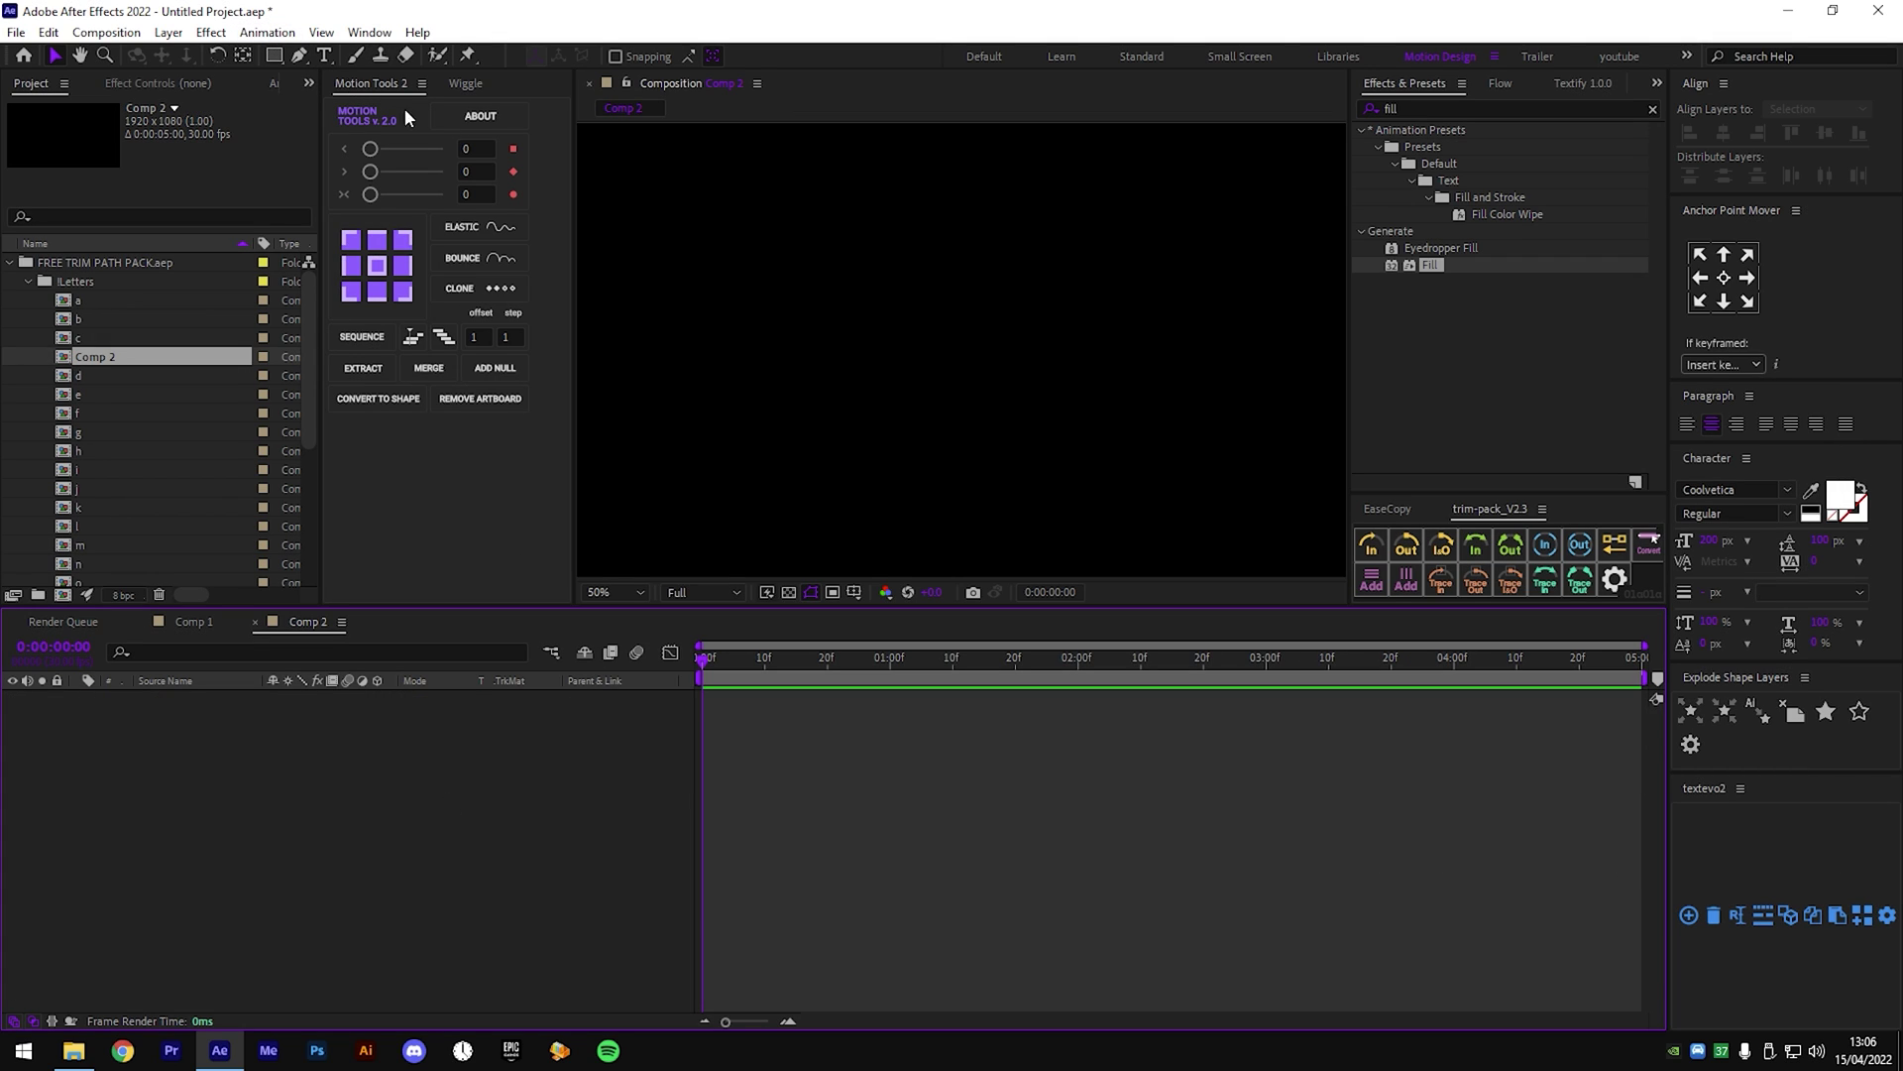
pyautogui.click(324, 55)
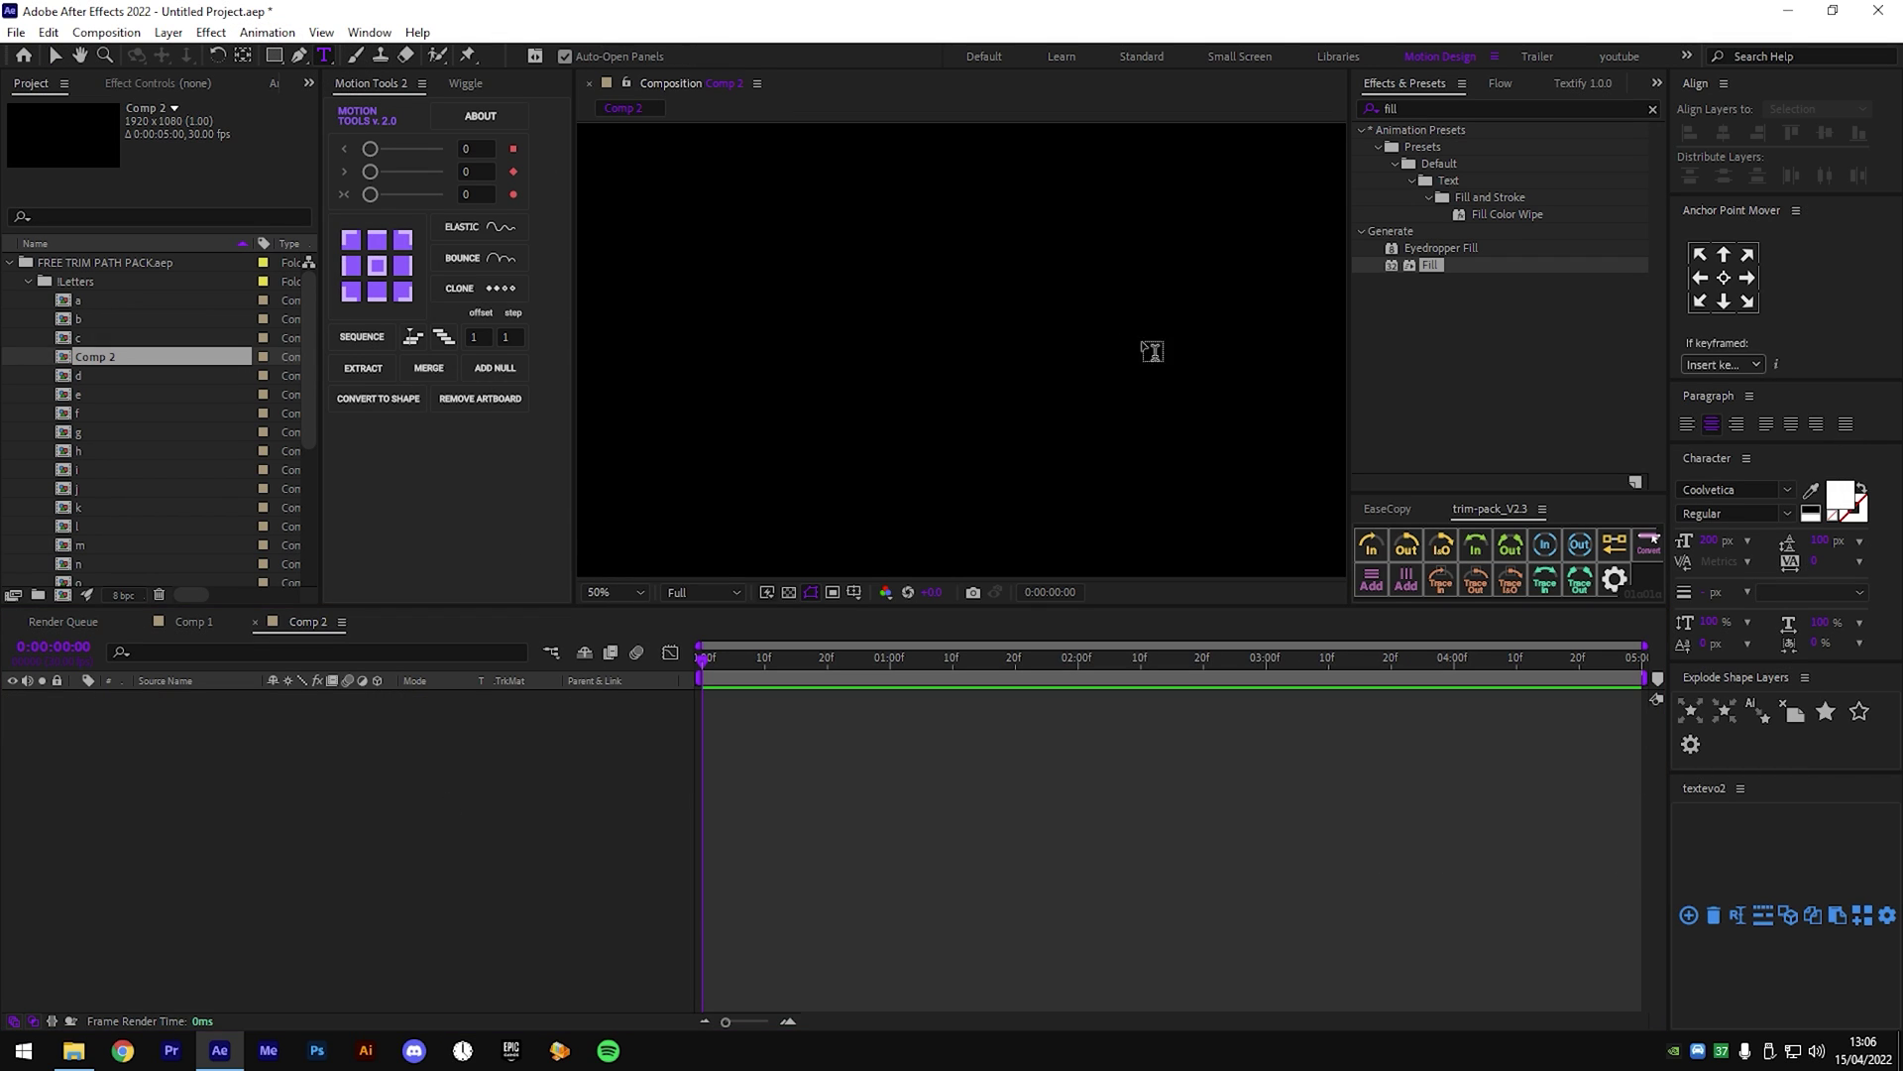
pyautogui.click(939, 346)
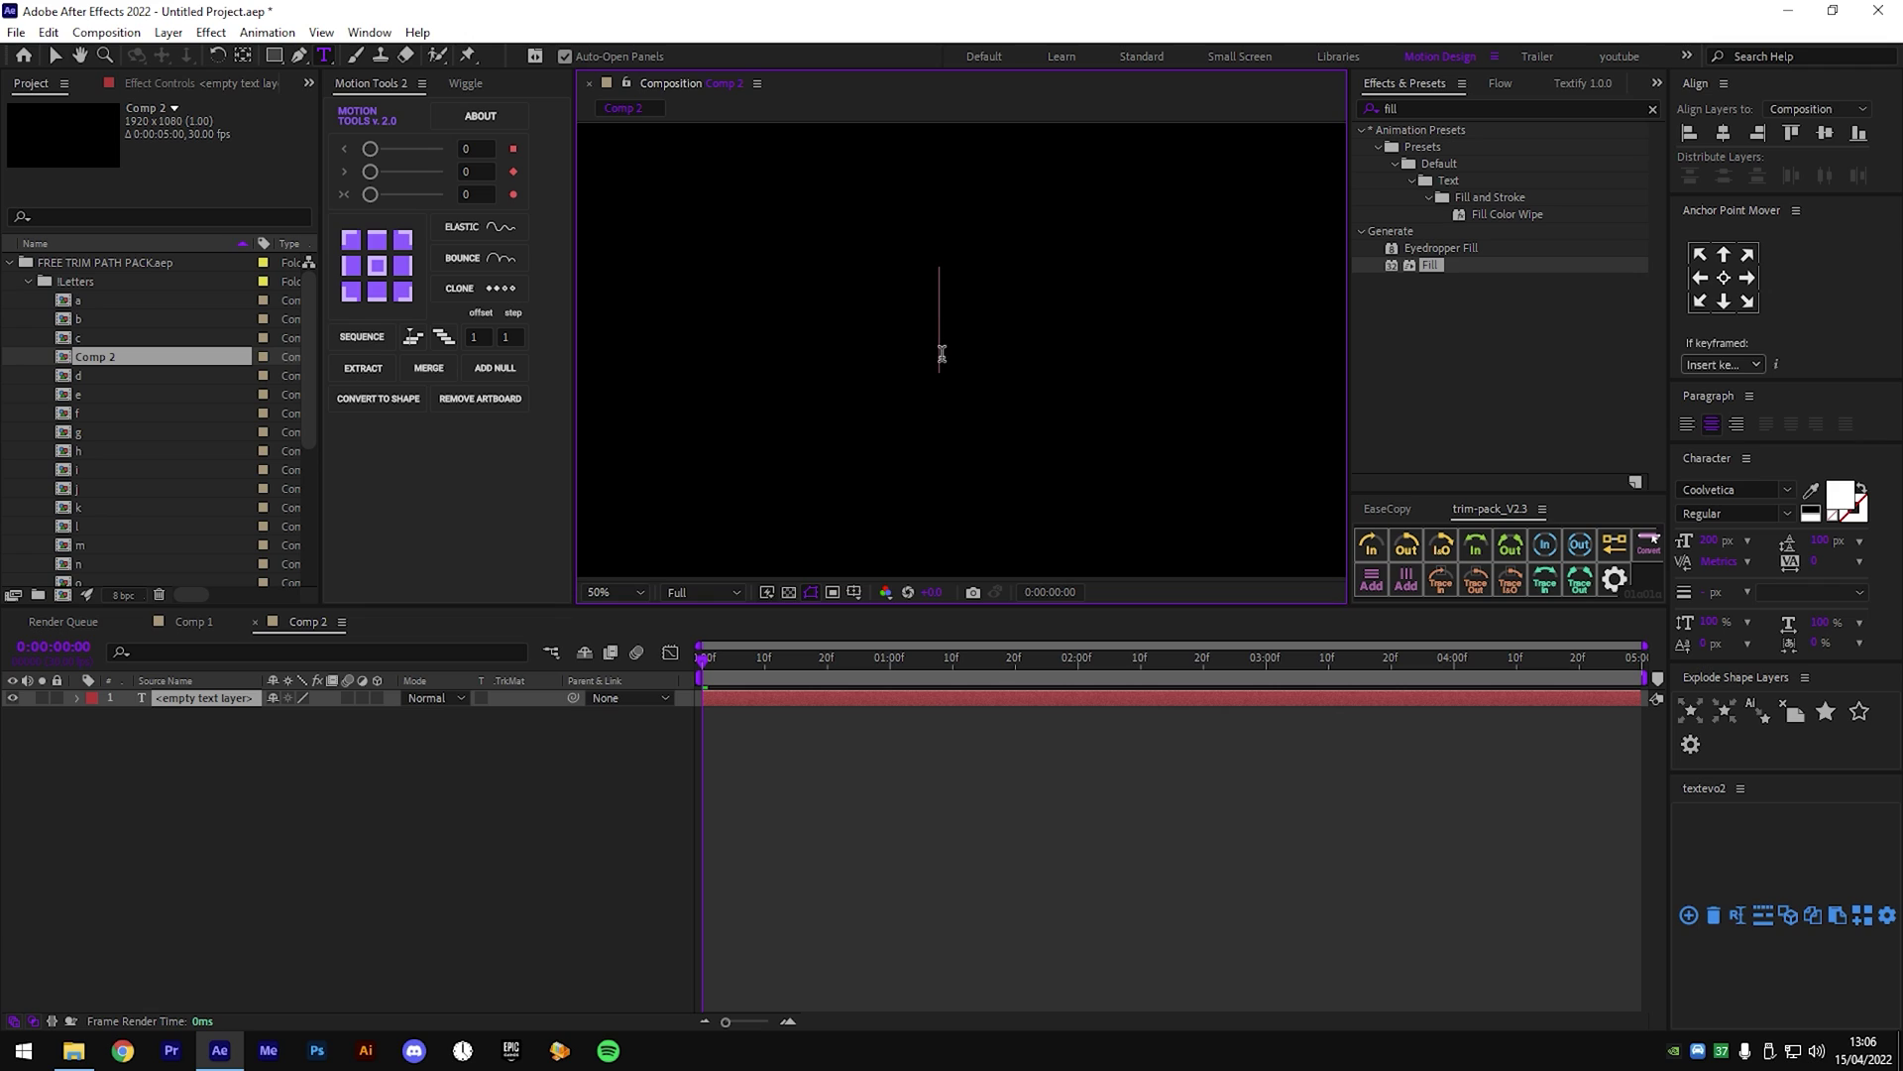
pyautogui.write('g')
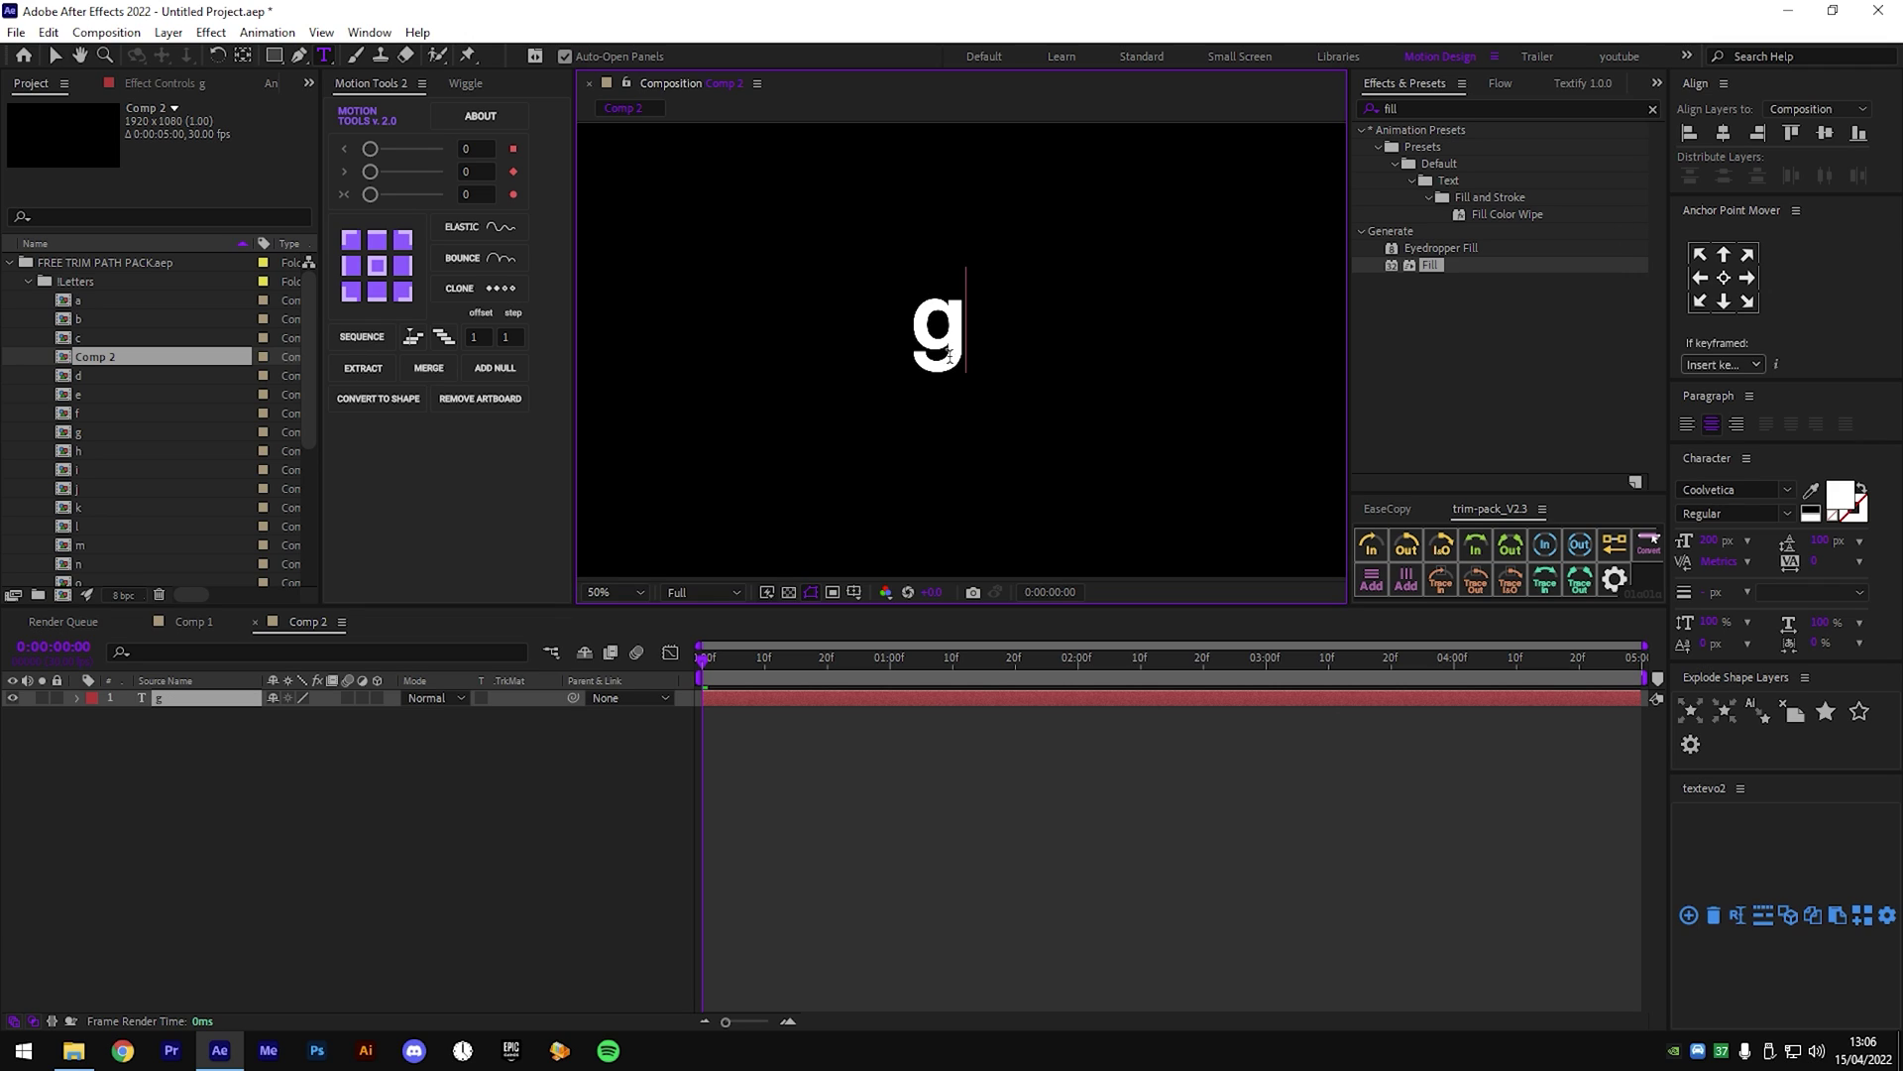
# Set the g text's font size to 350 px.
pyautogui.doubleClick(205, 704)
pyautogui.click(1711, 541)
pyautogui.write('250')
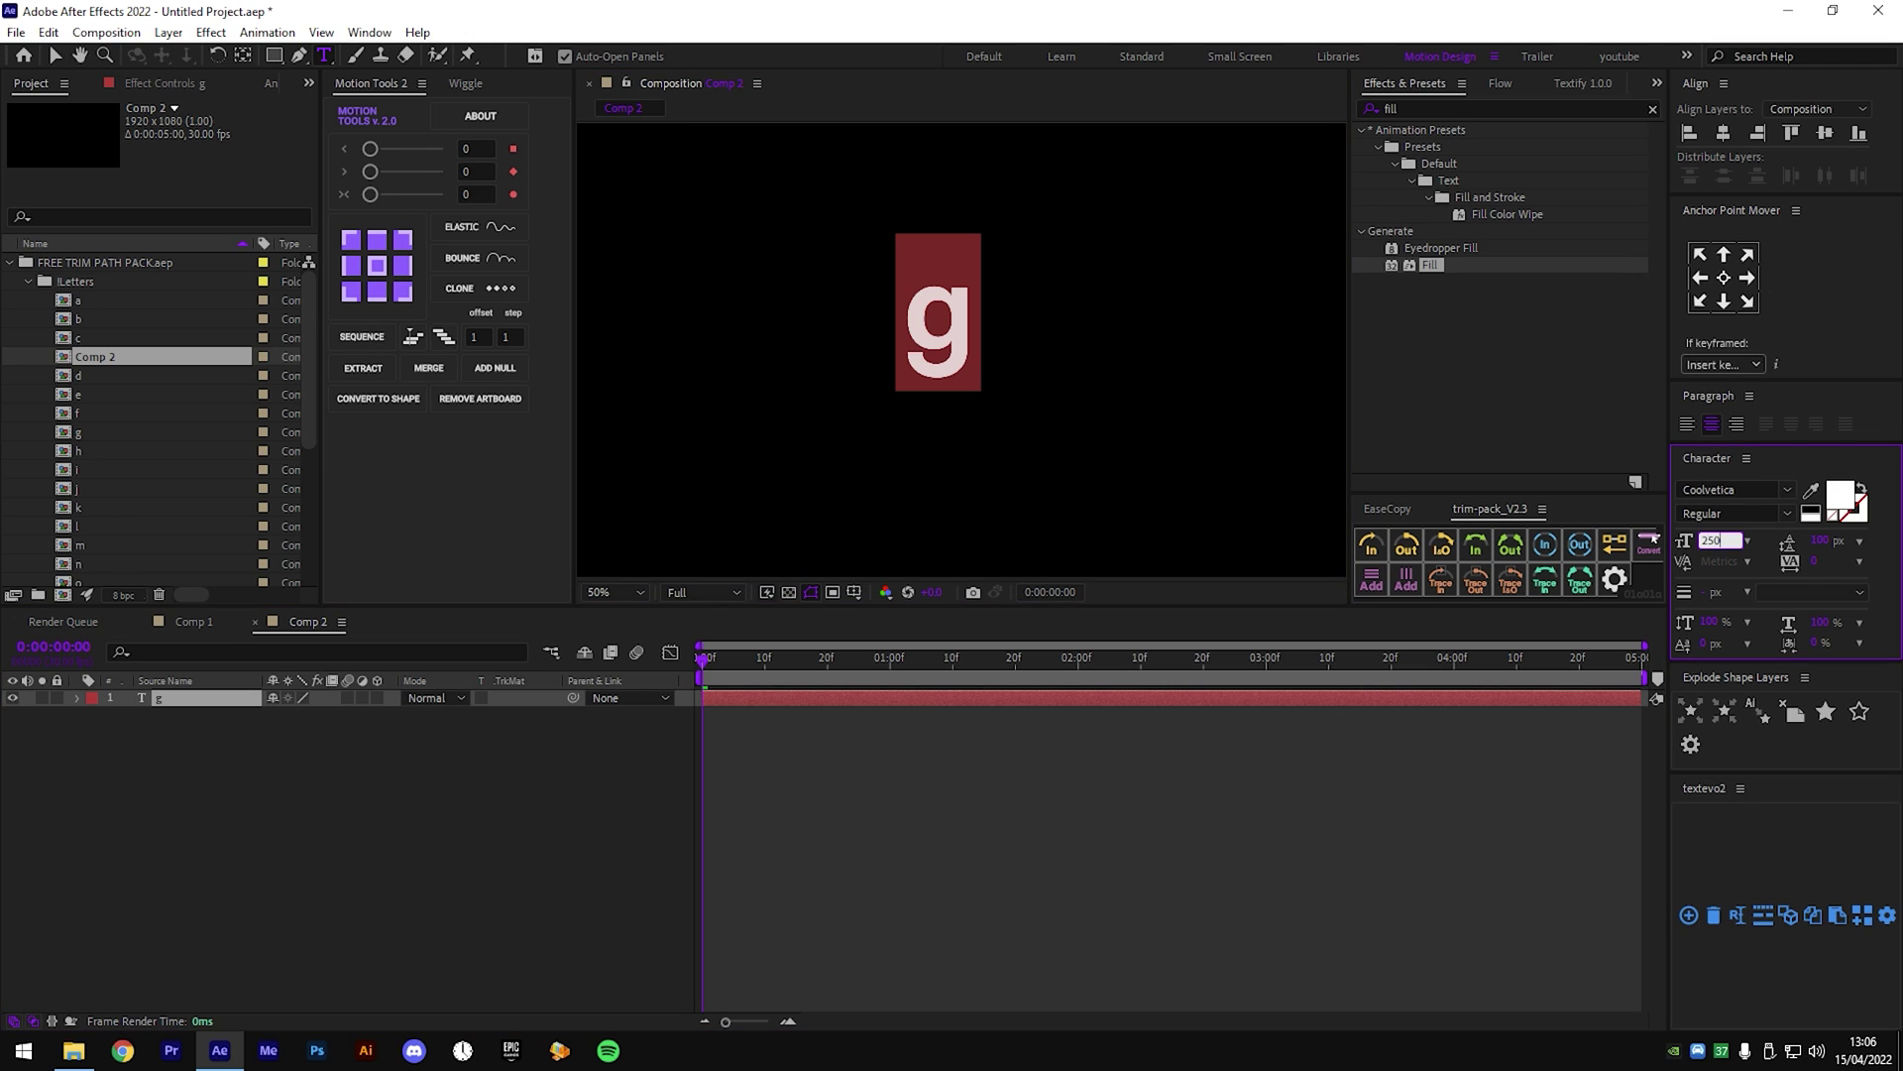
pyautogui.press('Return')
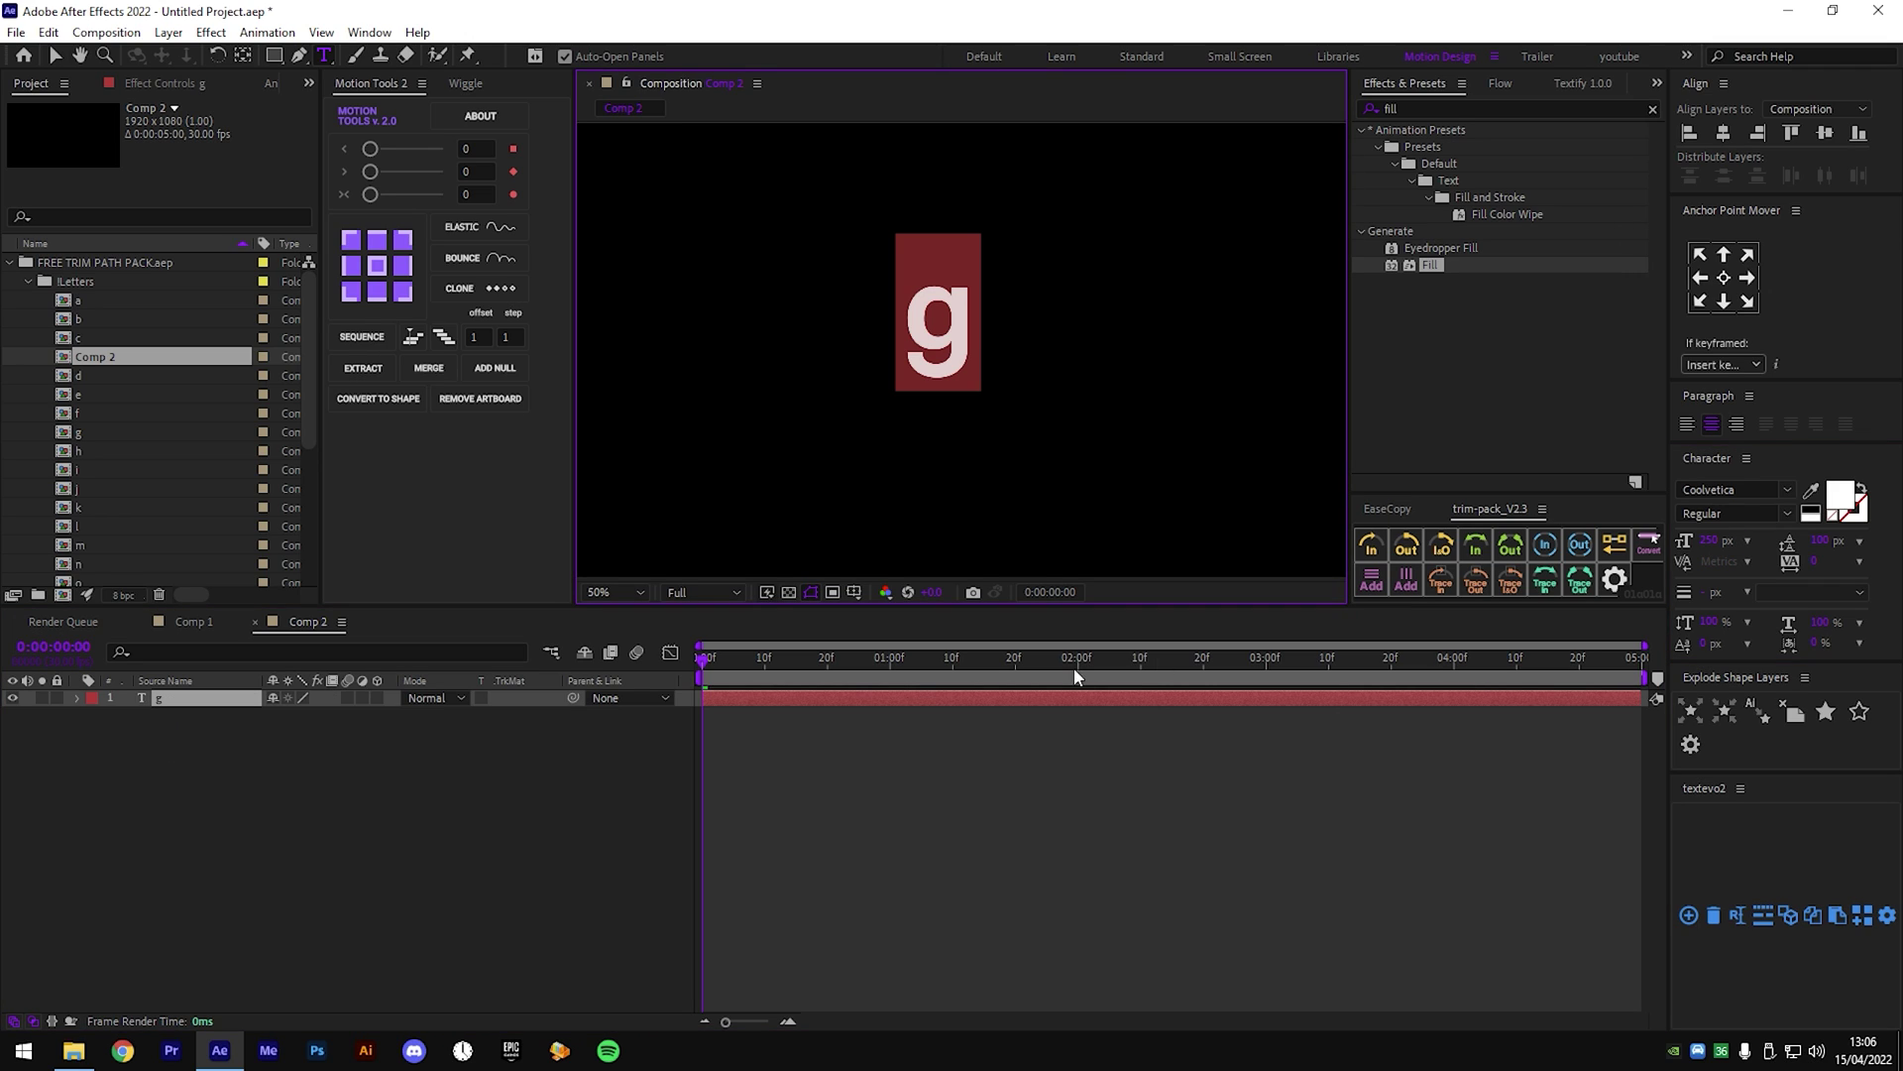
pyautogui.click(1716, 542)
pyautogui.write('350')
pyautogui.press('Return')
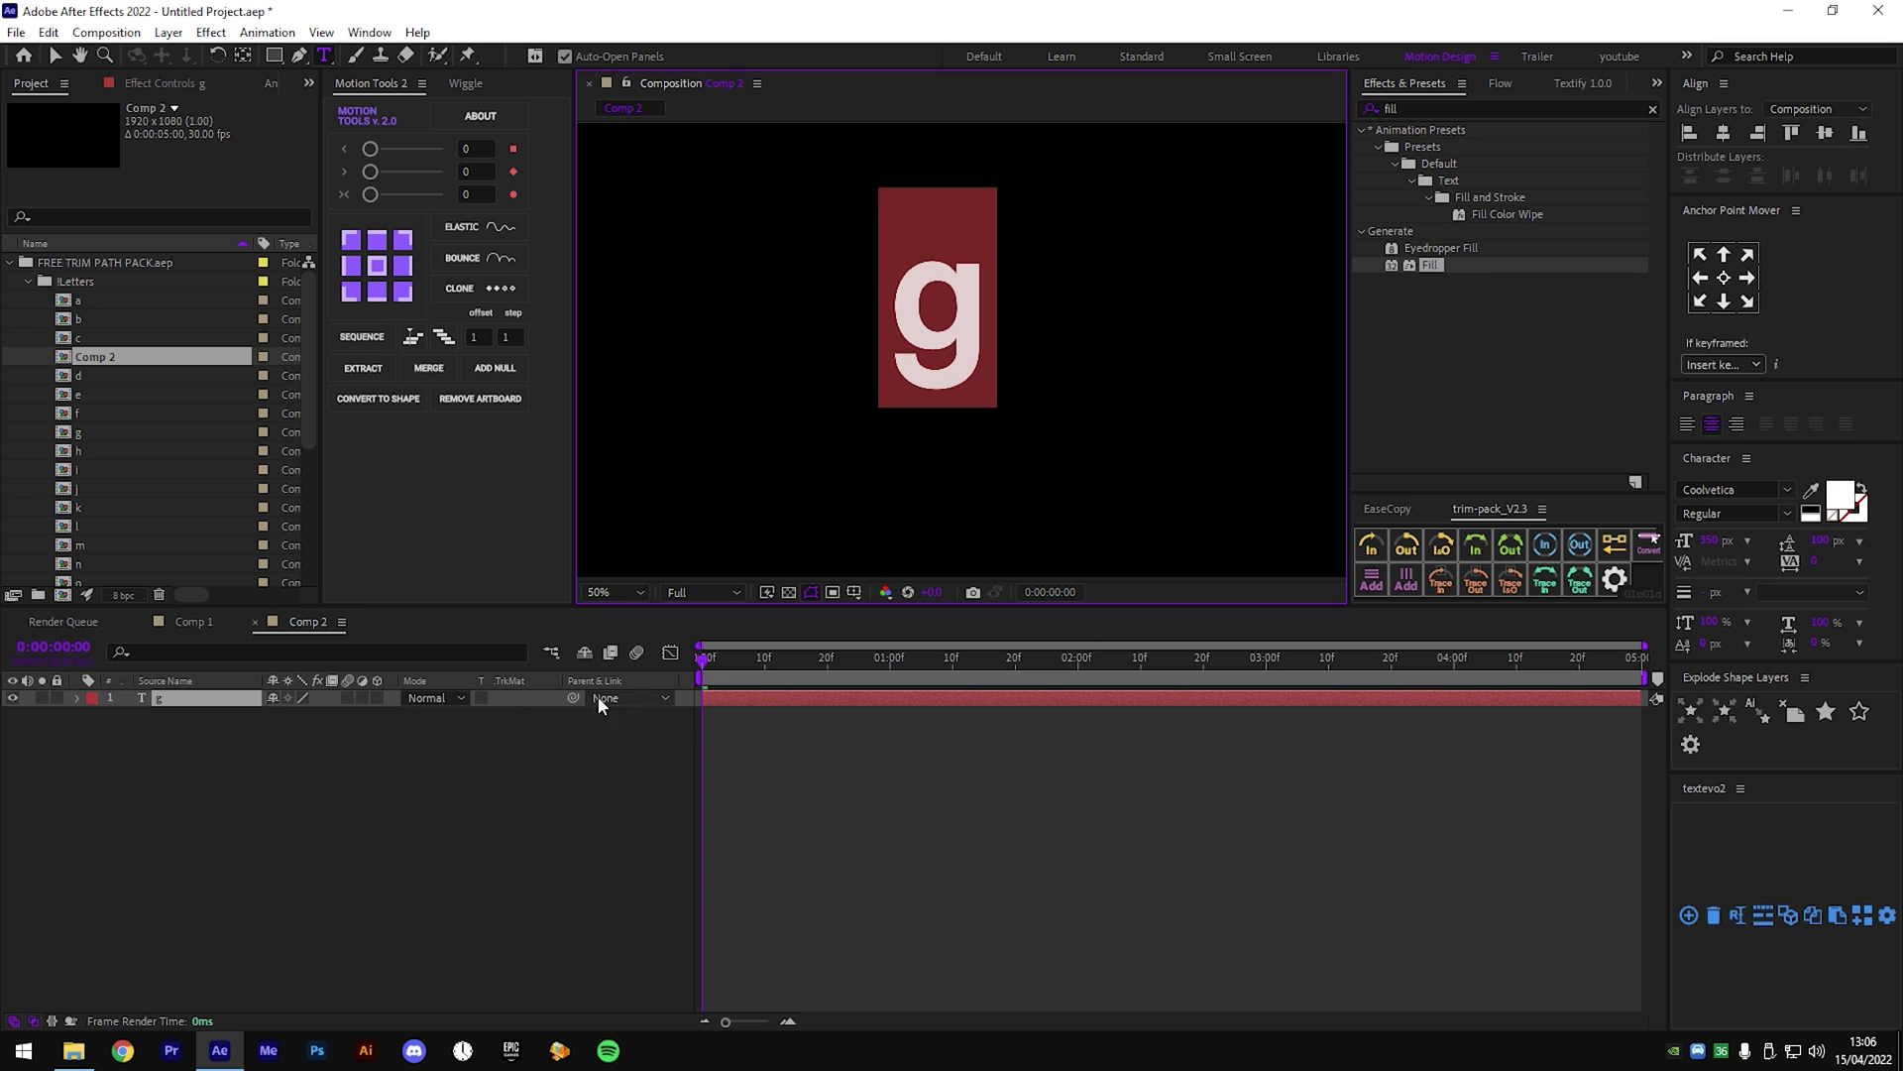
# Center the g text layer and its anchor point in the composition.
pyautogui.click(236, 701)
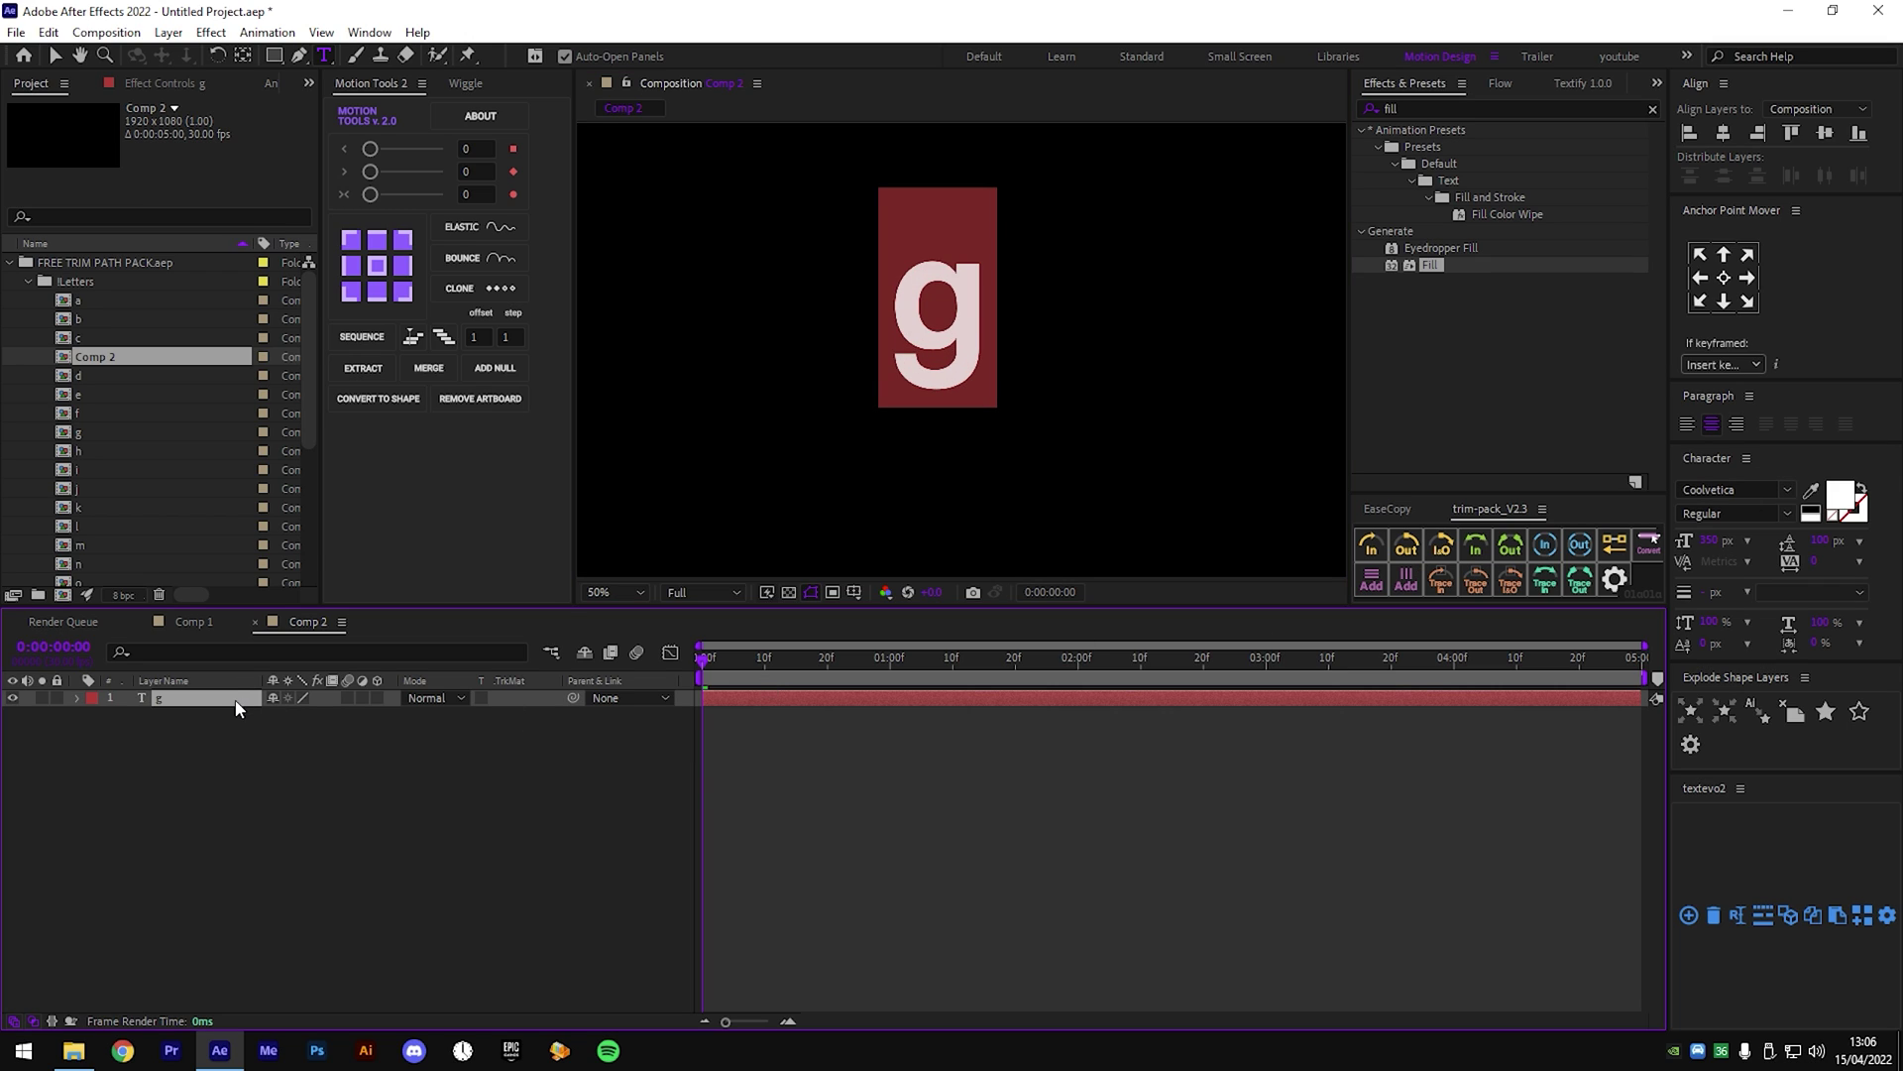
pyautogui.scroll(4, 1056, 362)
pyautogui.scroll(-2, 991, 367)
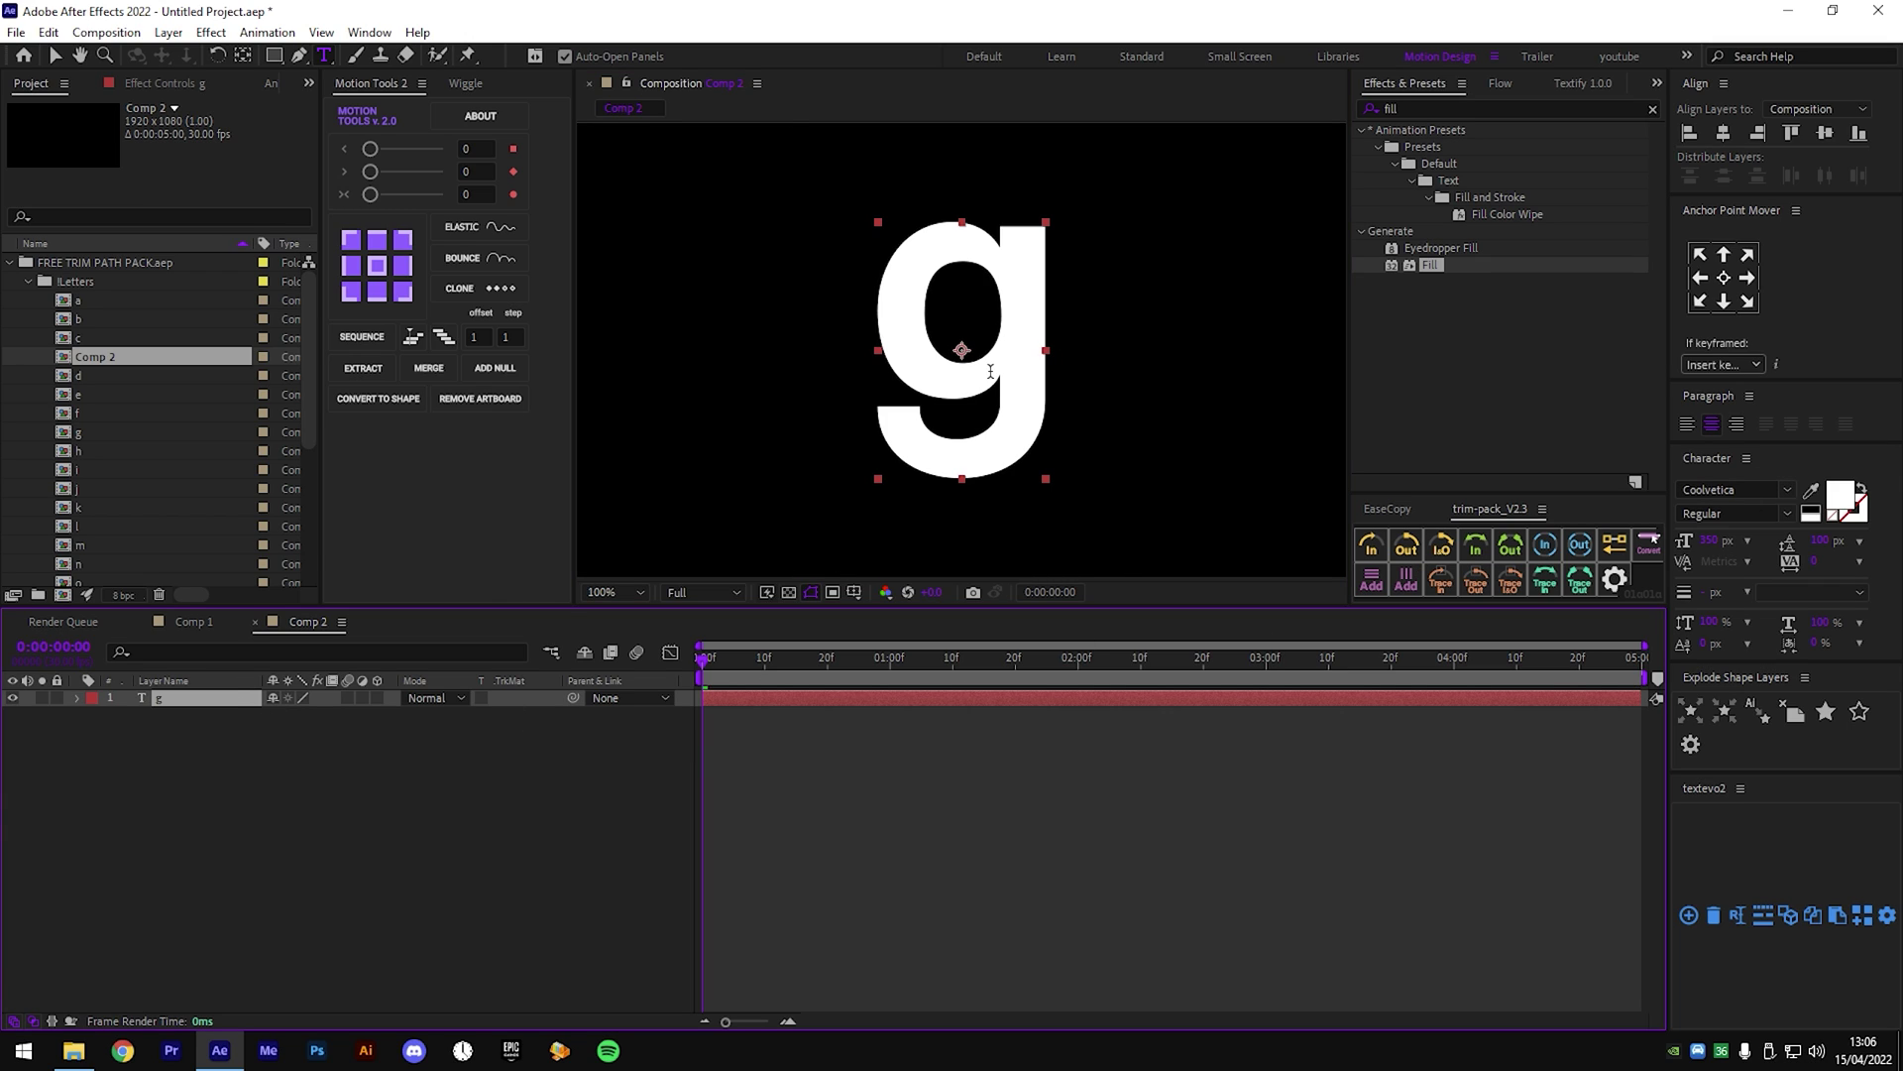
pyautogui.click(793, 823)
pyautogui.scroll(1, 918, 429)
pyautogui.scroll(-1, 918, 429)
pyautogui.scroll(1, 918, 430)
pyautogui.scroll(-1, 918, 430)
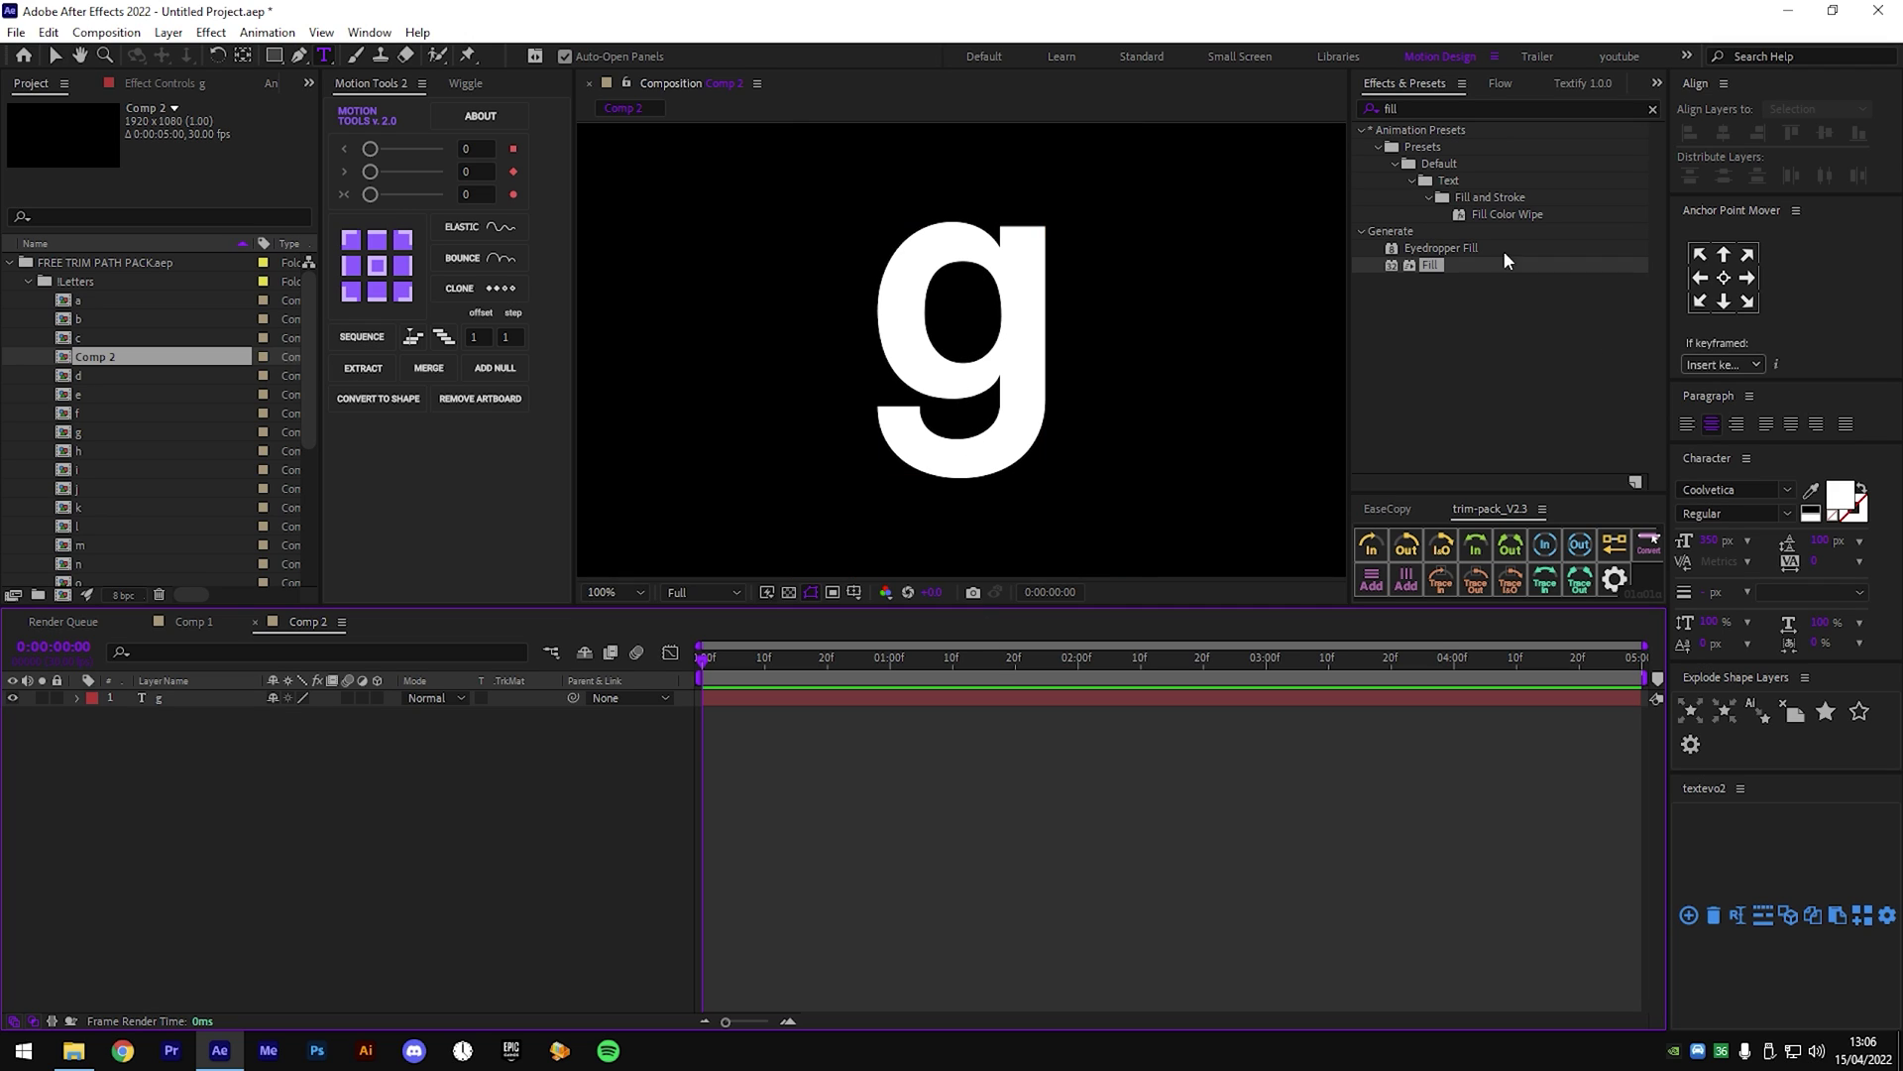
# Set up the Pen tool with no fill and a red stroke for tracing the g.
pyautogui.press('v')
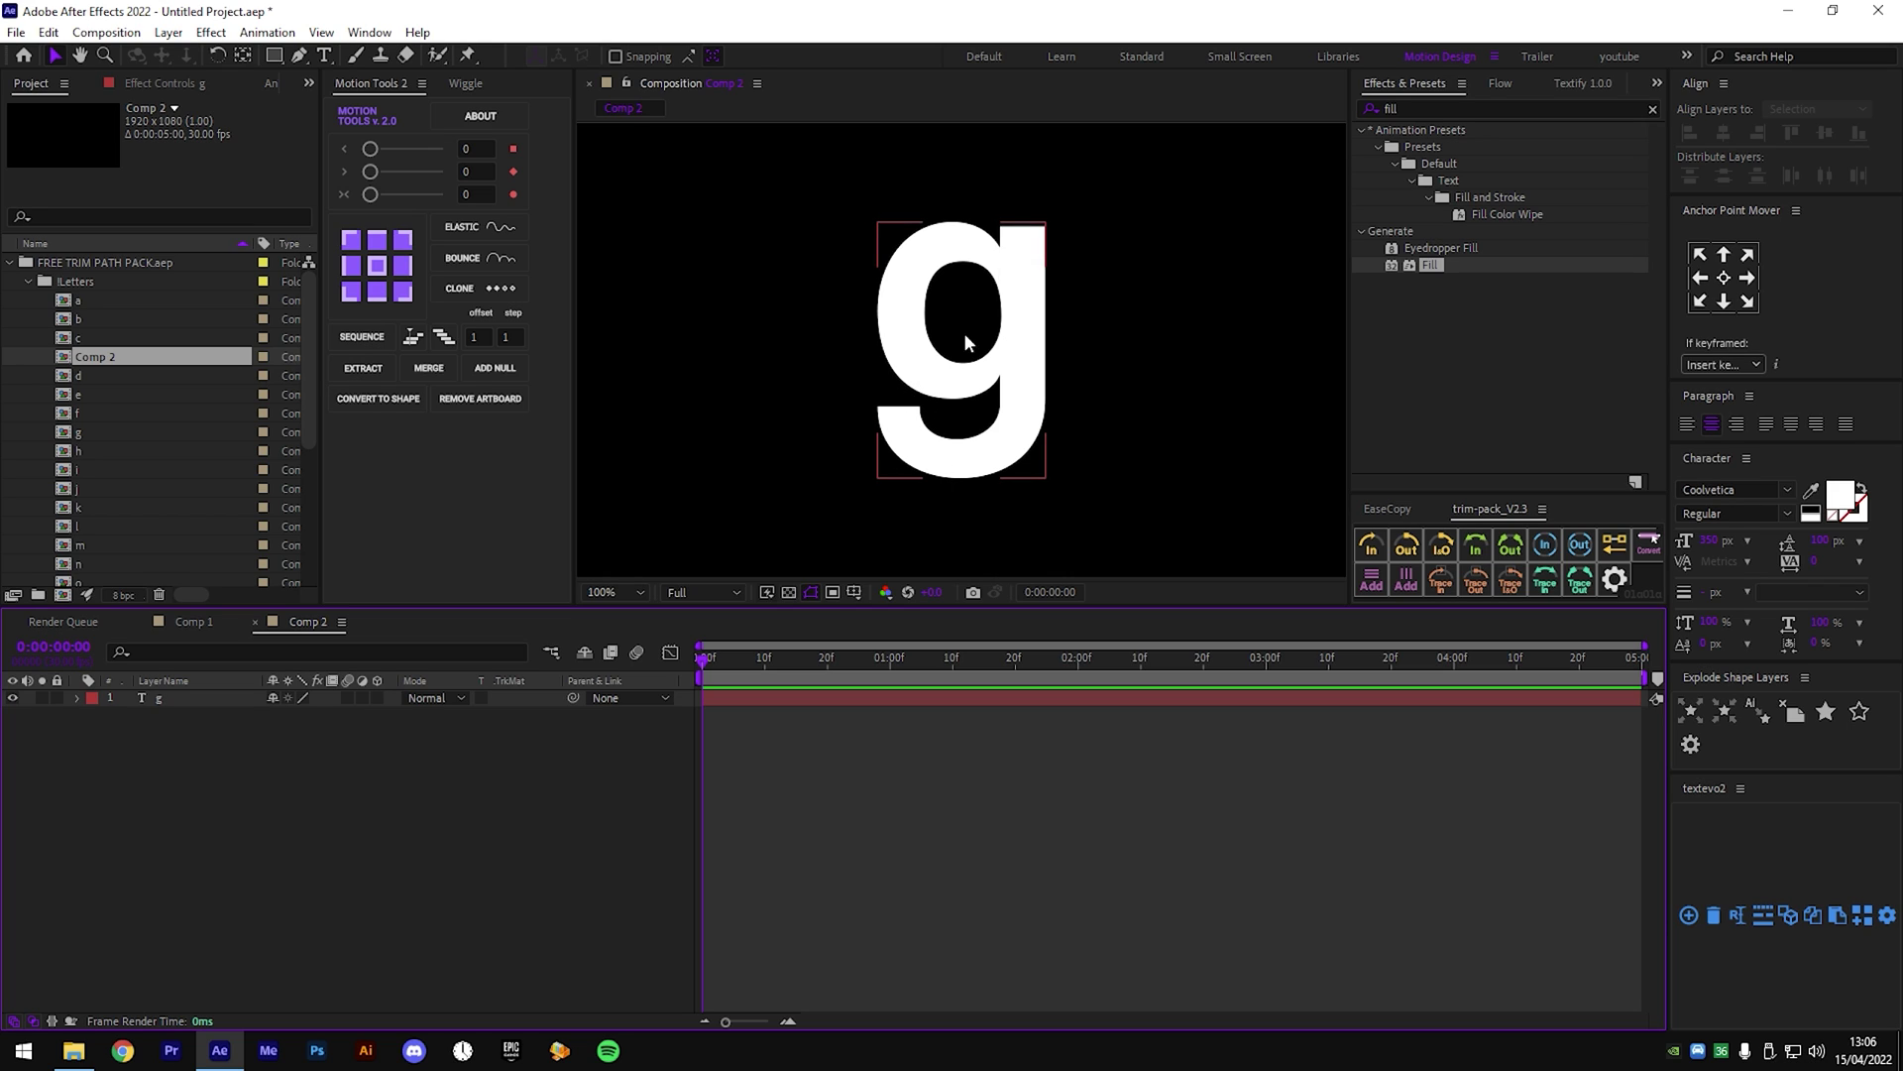
pyautogui.scroll(2, 829, 435)
pyautogui.press('g')
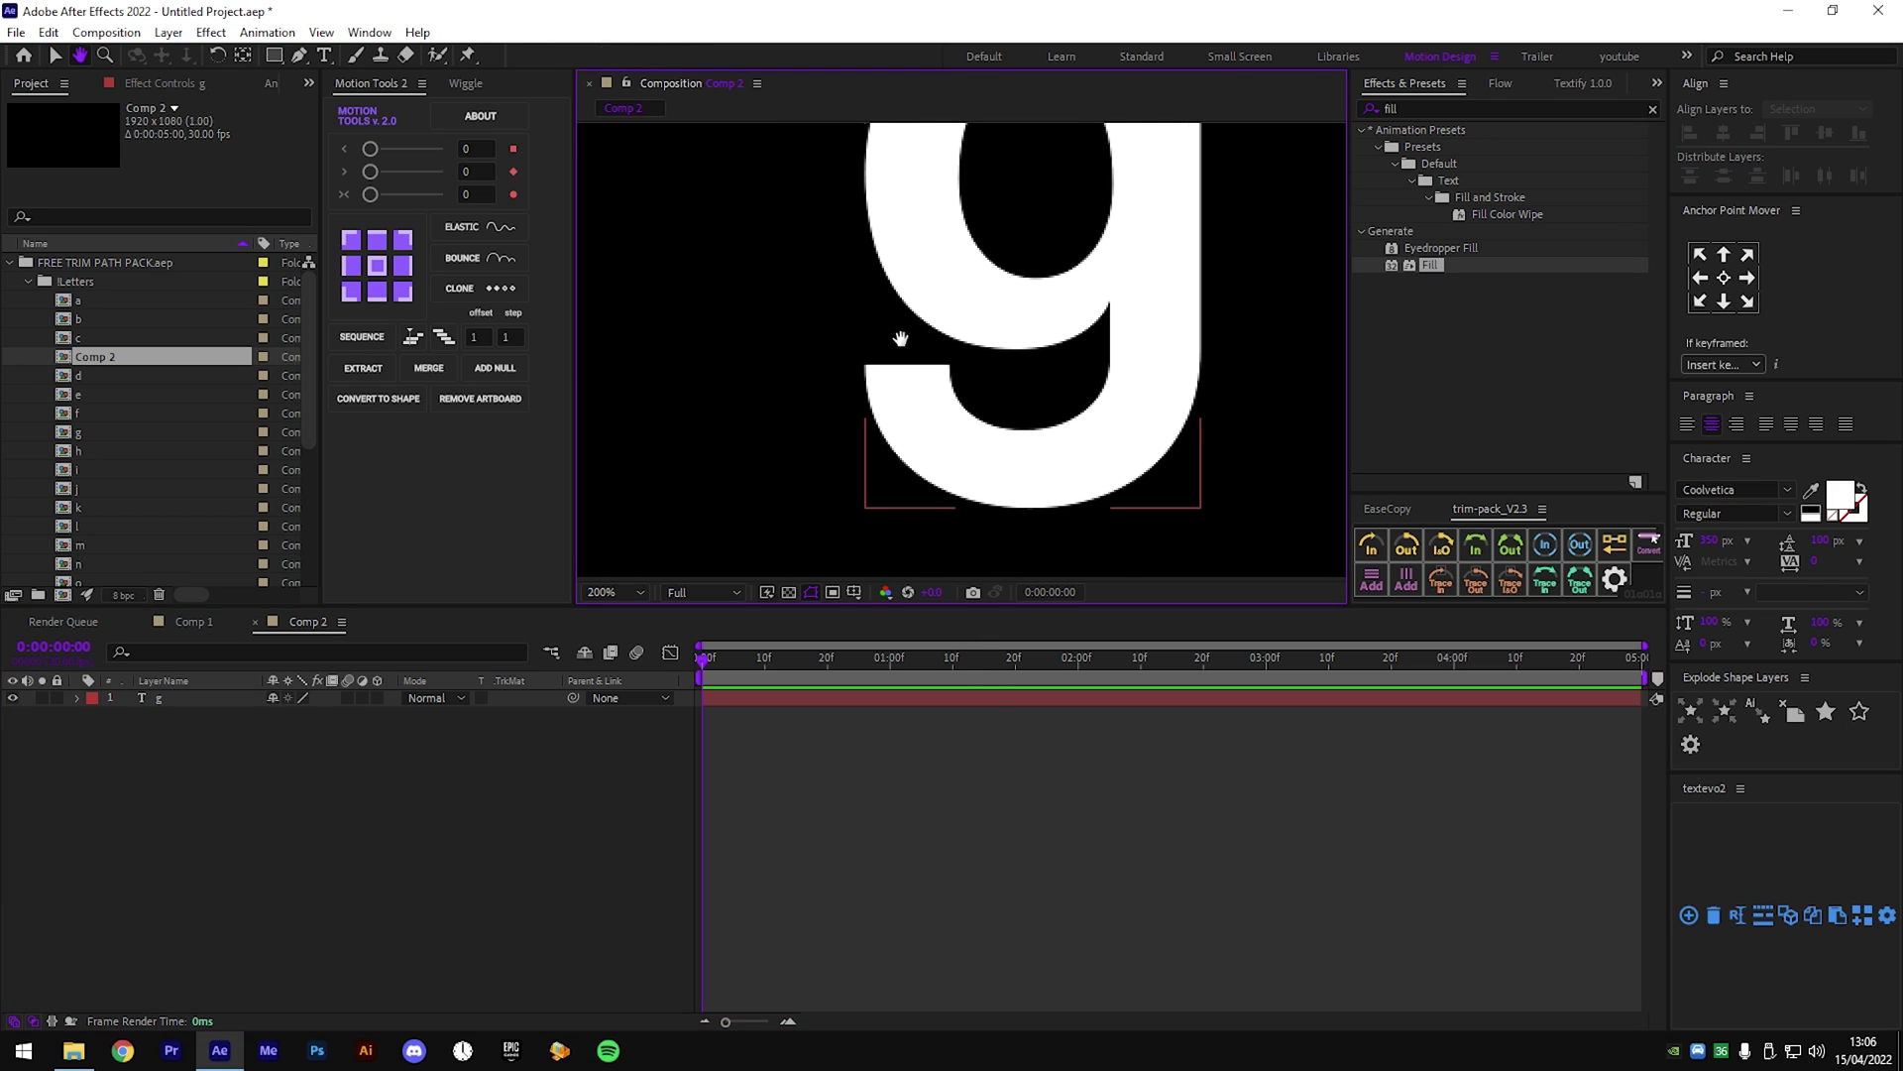
pyautogui.click(451, 659)
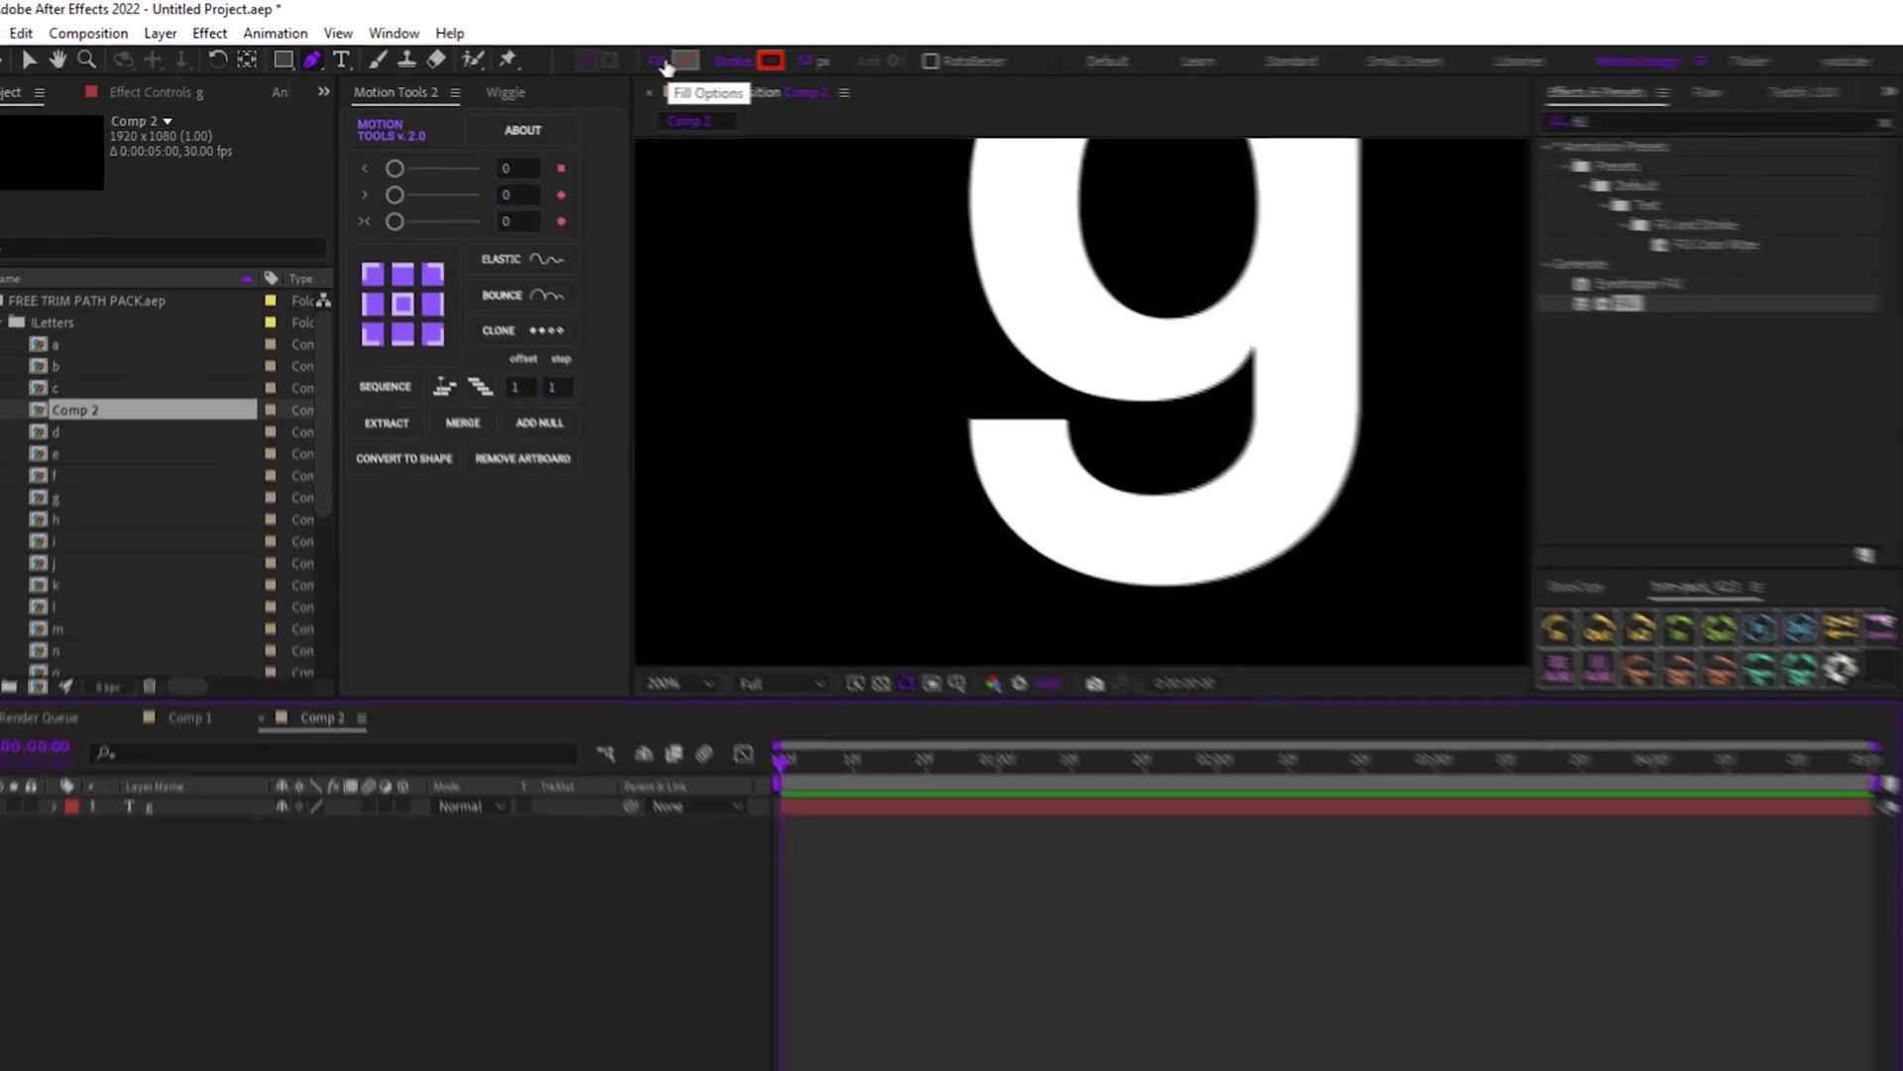
pyautogui.click(664, 62)
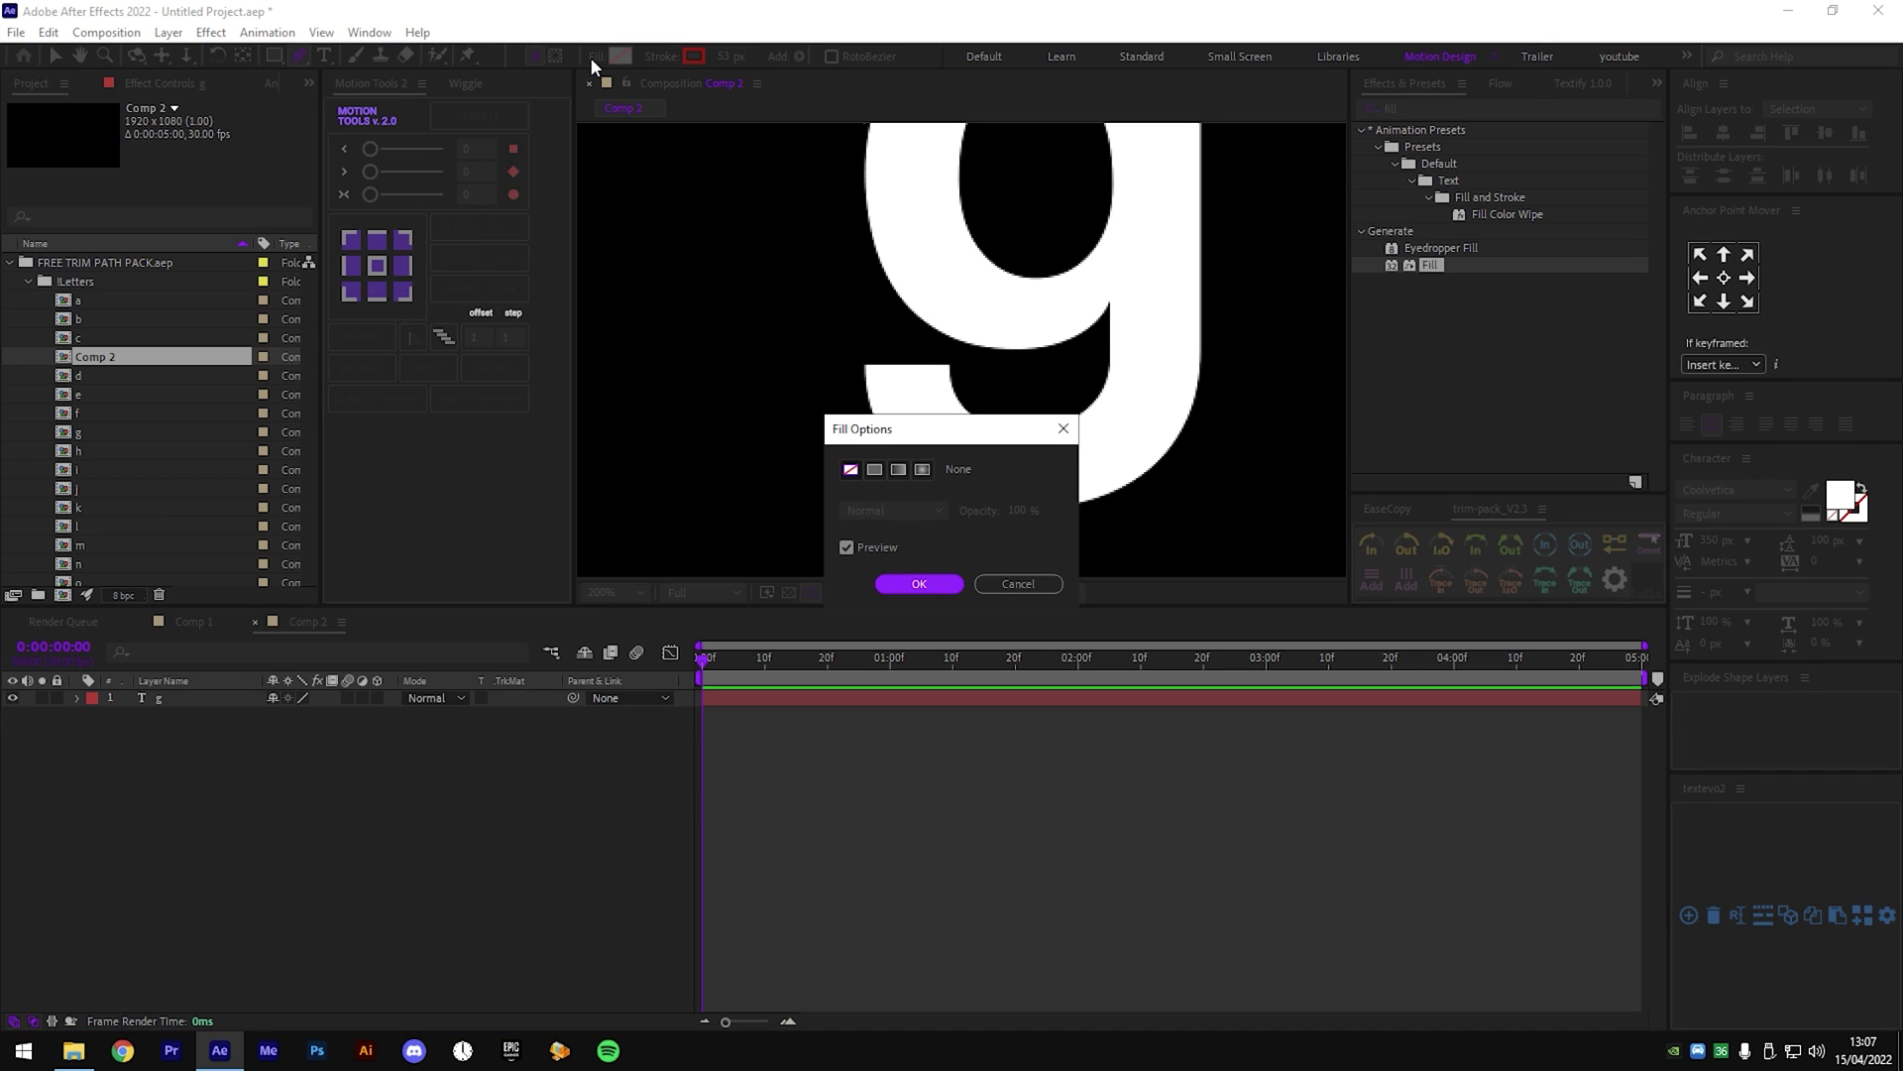
pyautogui.click(934, 591)
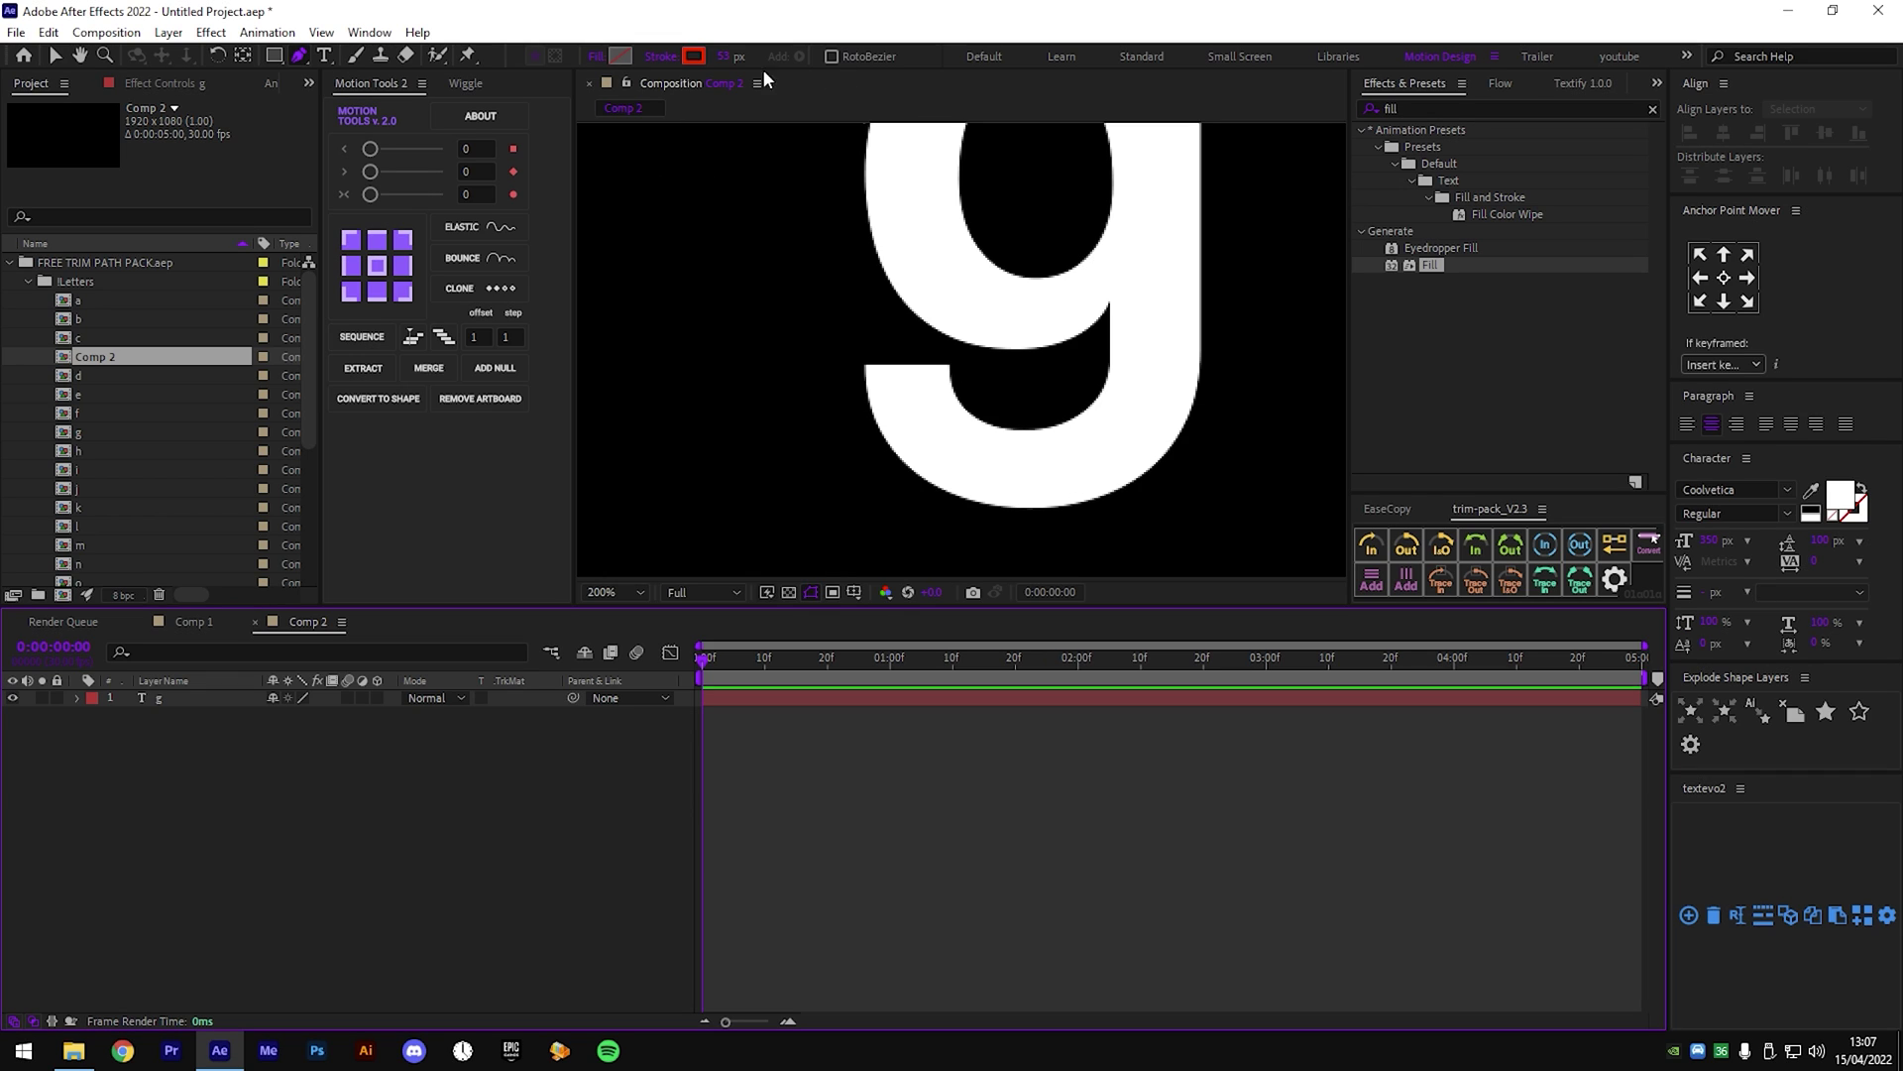
pyautogui.click(694, 56)
pyautogui.click(1698, 435)
# Draw a curved path from the g's hook tip to the bottom of its tail and set the stroke width to 47 px.
pyautogui.moveTo(907, 363); pyautogui.dragTo(907, 393)
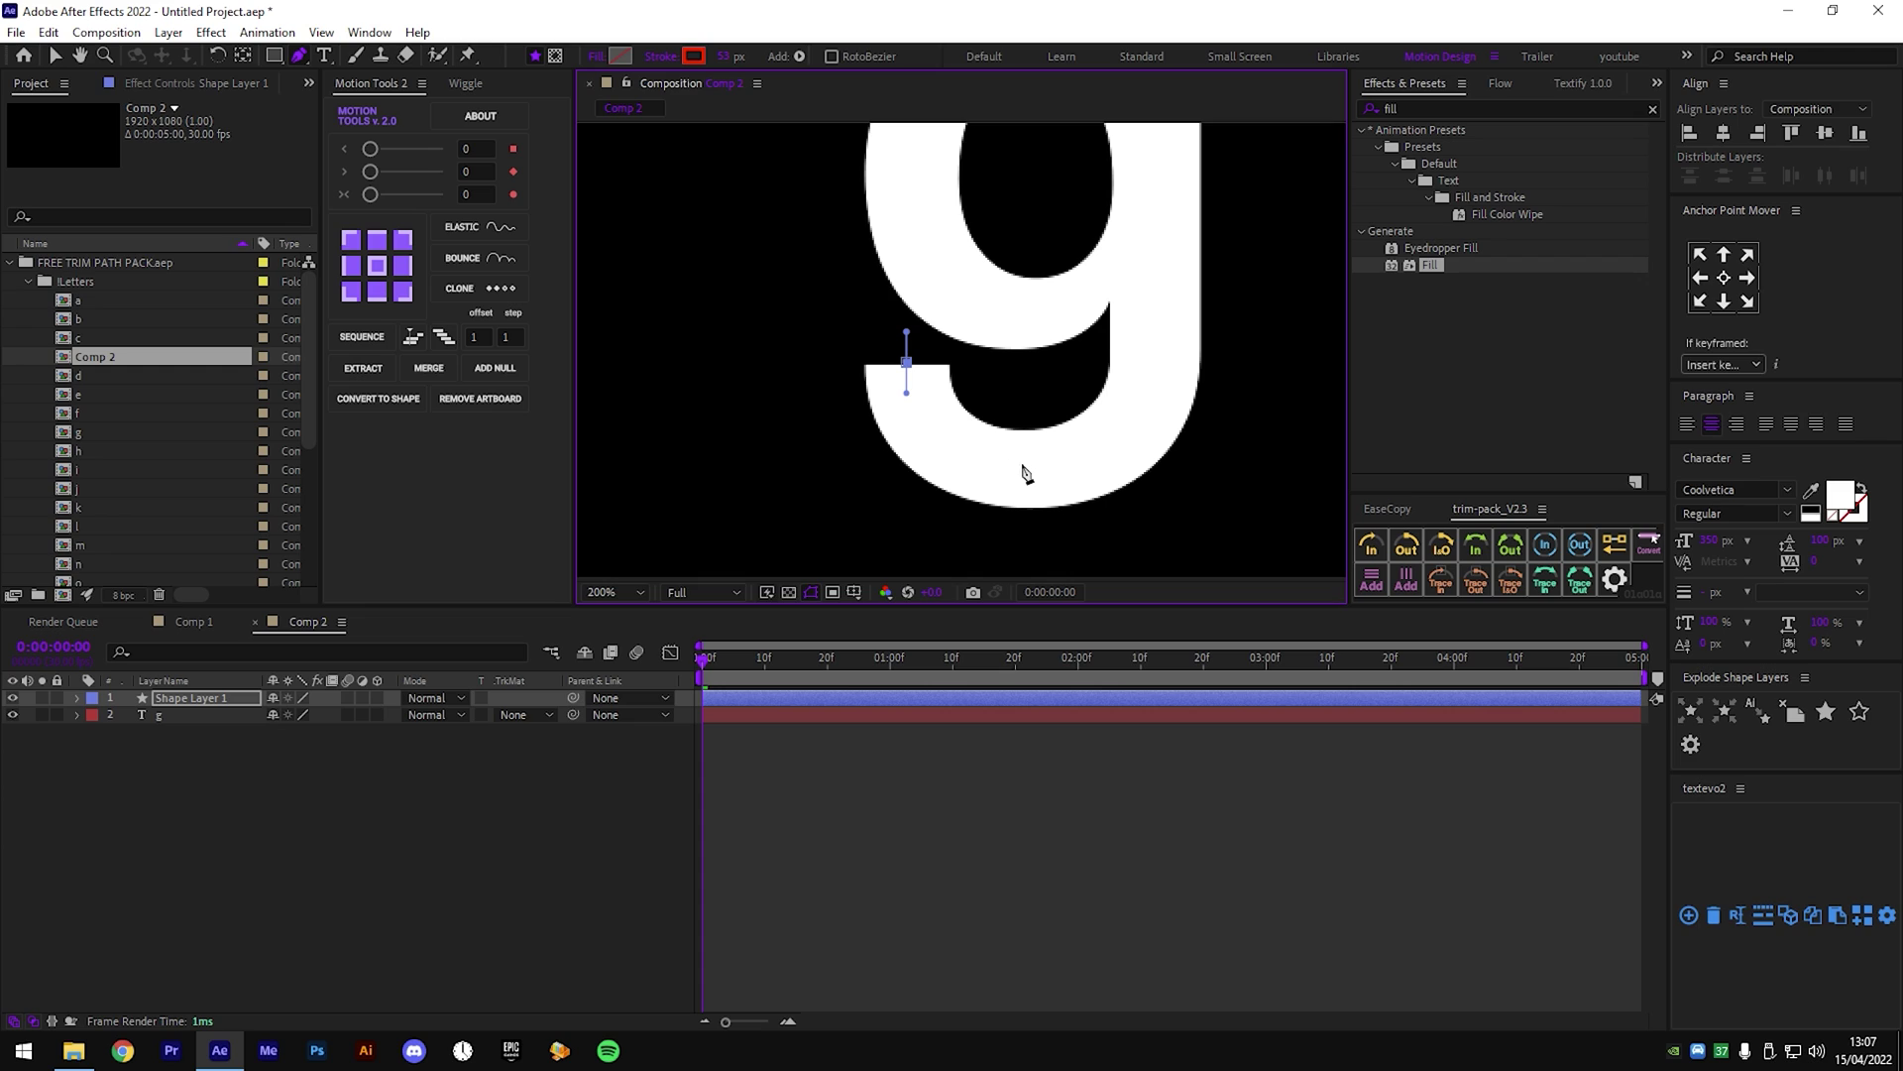
pyautogui.moveTo(1020, 473)
pyautogui.mouseDown()
pyautogui.moveTo(1109, 472)
pyautogui.moveTo(1038, 475)
pyautogui.mouseUp()
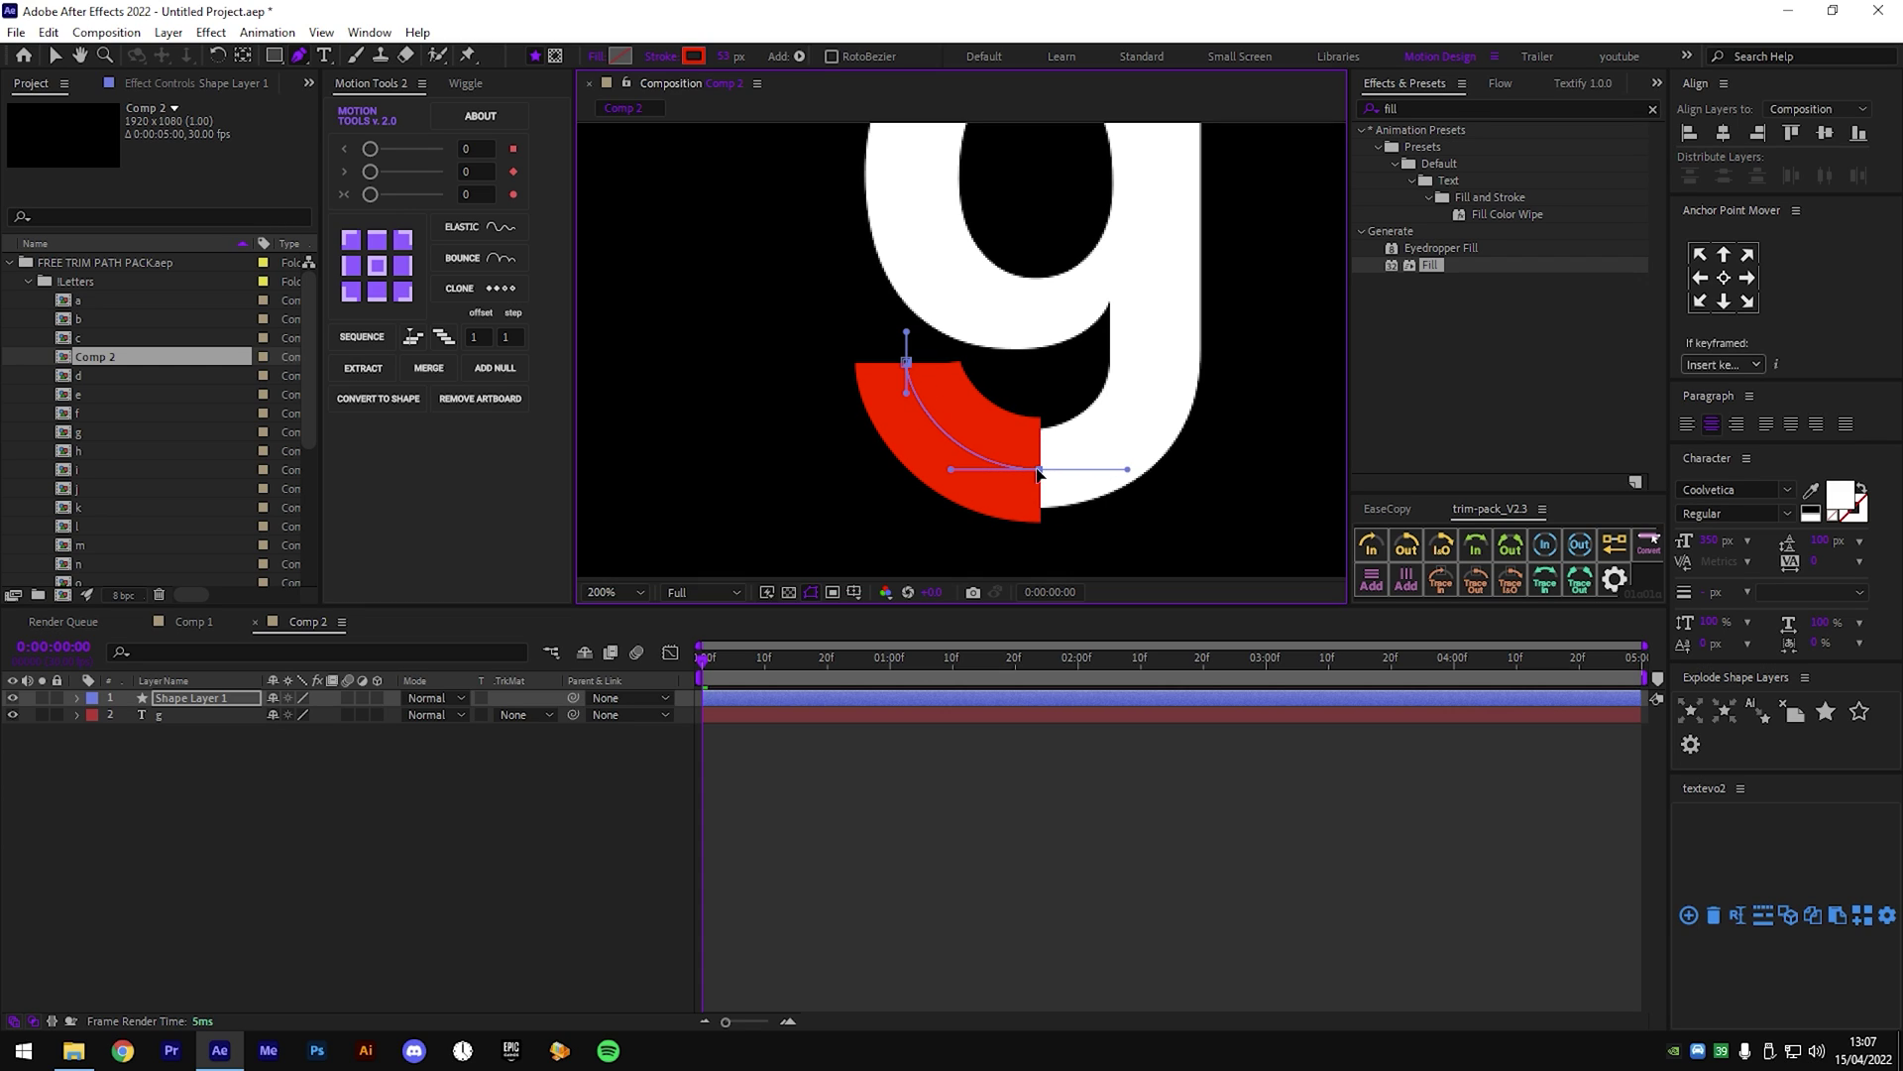
pyautogui.press('v')
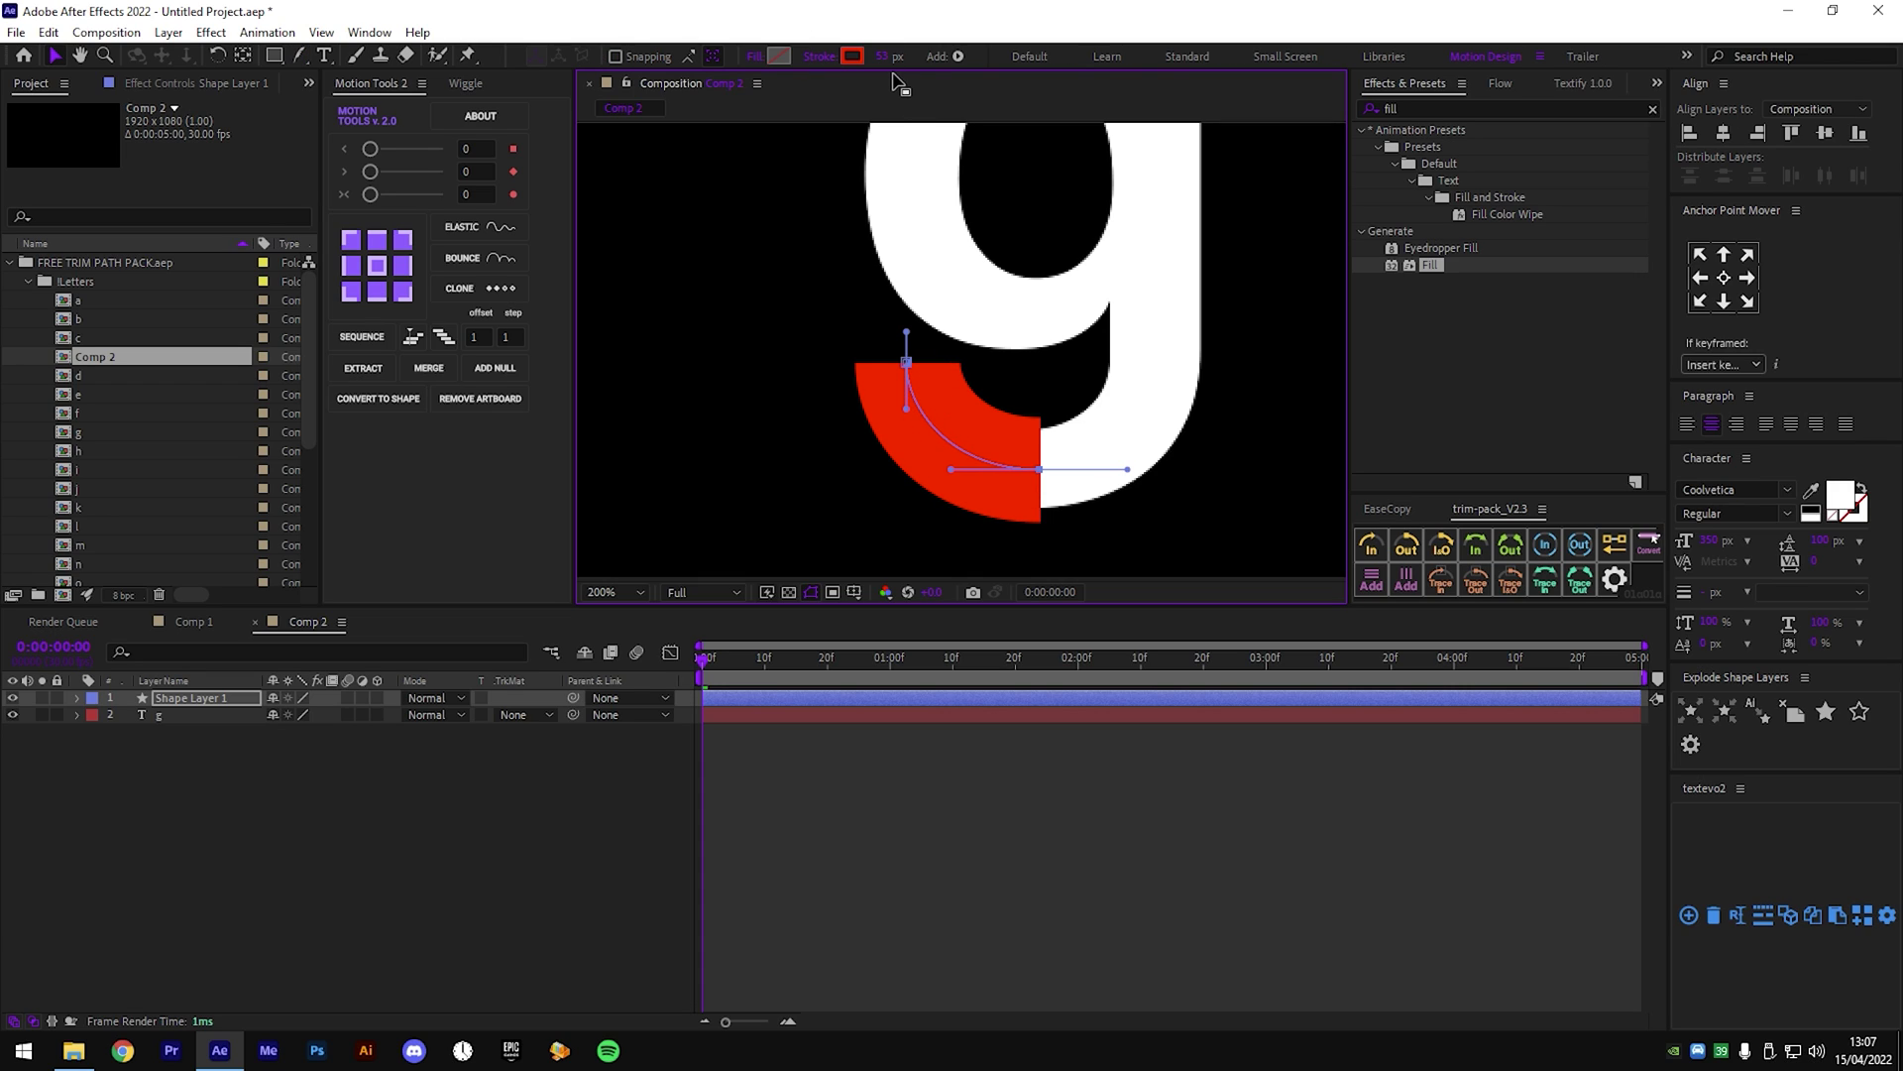
pyautogui.moveTo(885, 56); pyautogui.dragTo(880, 59)
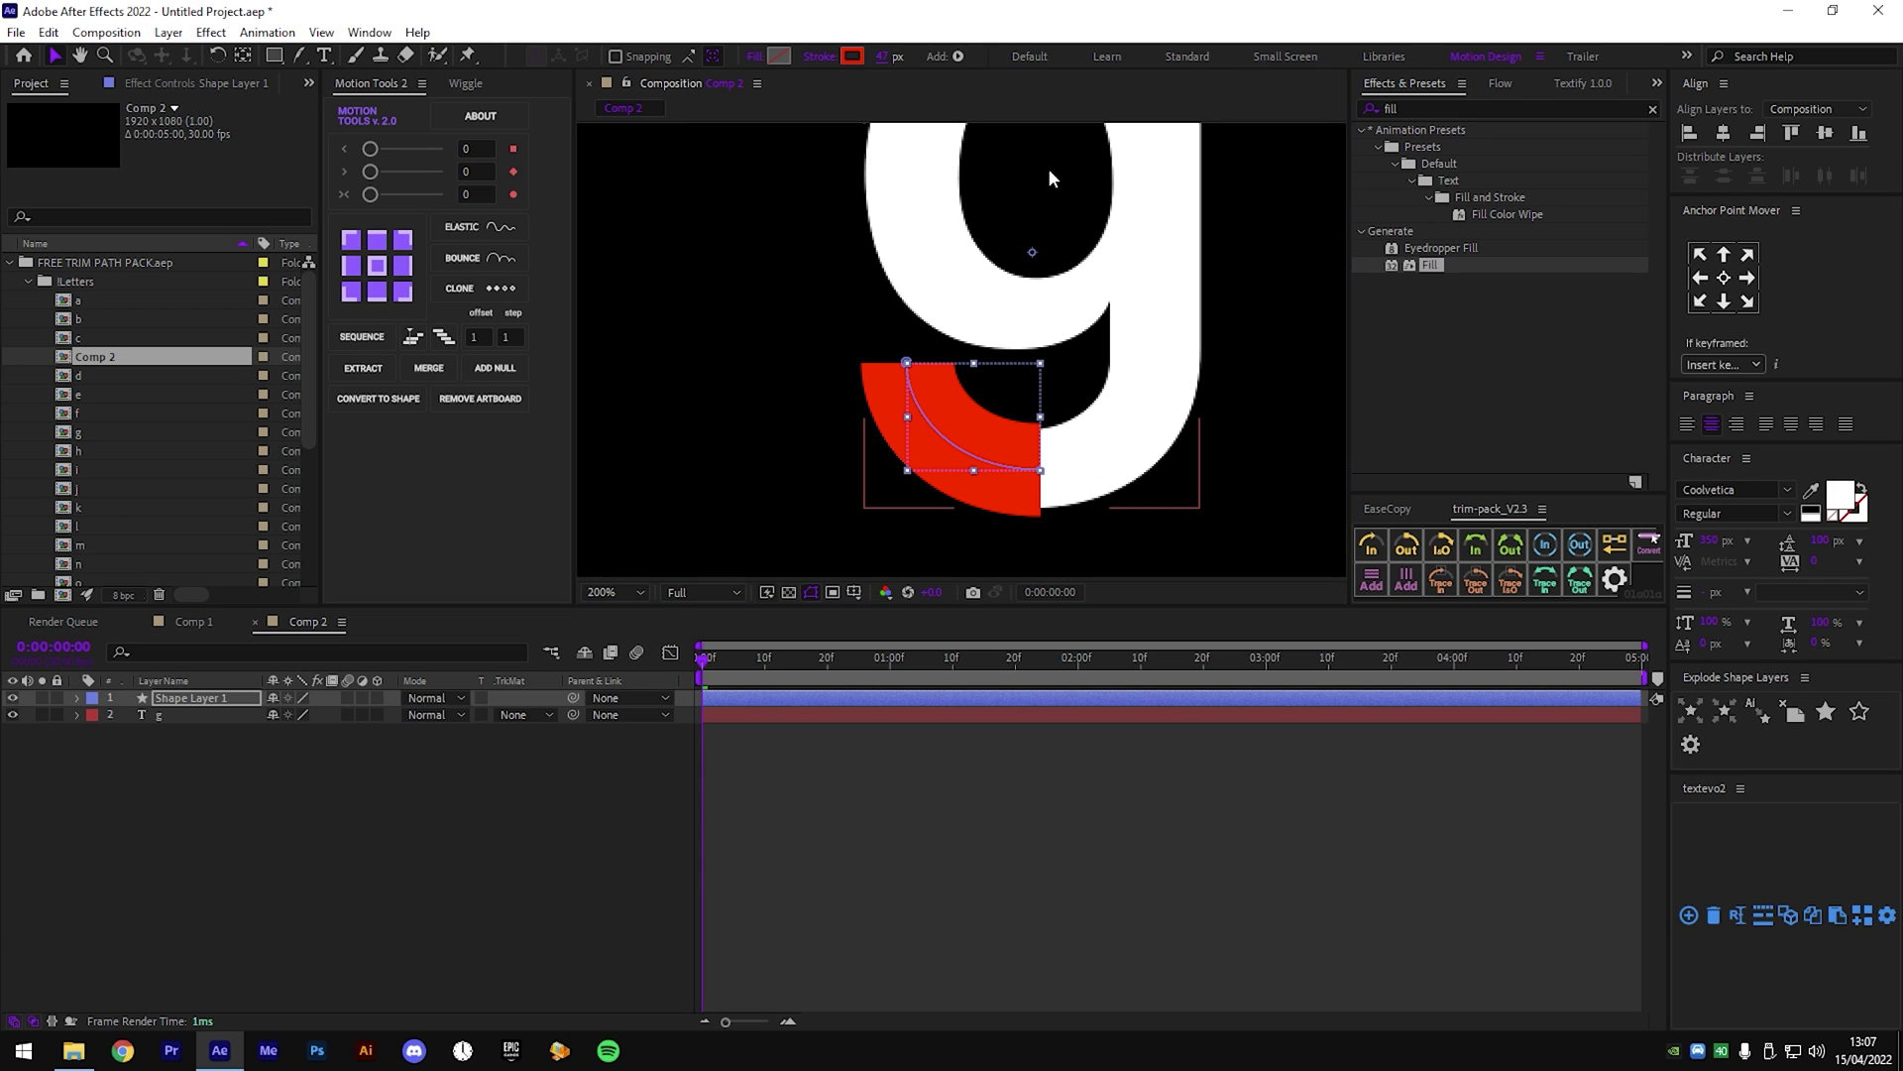
# Continue the path around the tail's right curve and straight up the g's stem past its top.
pyautogui.press('g')
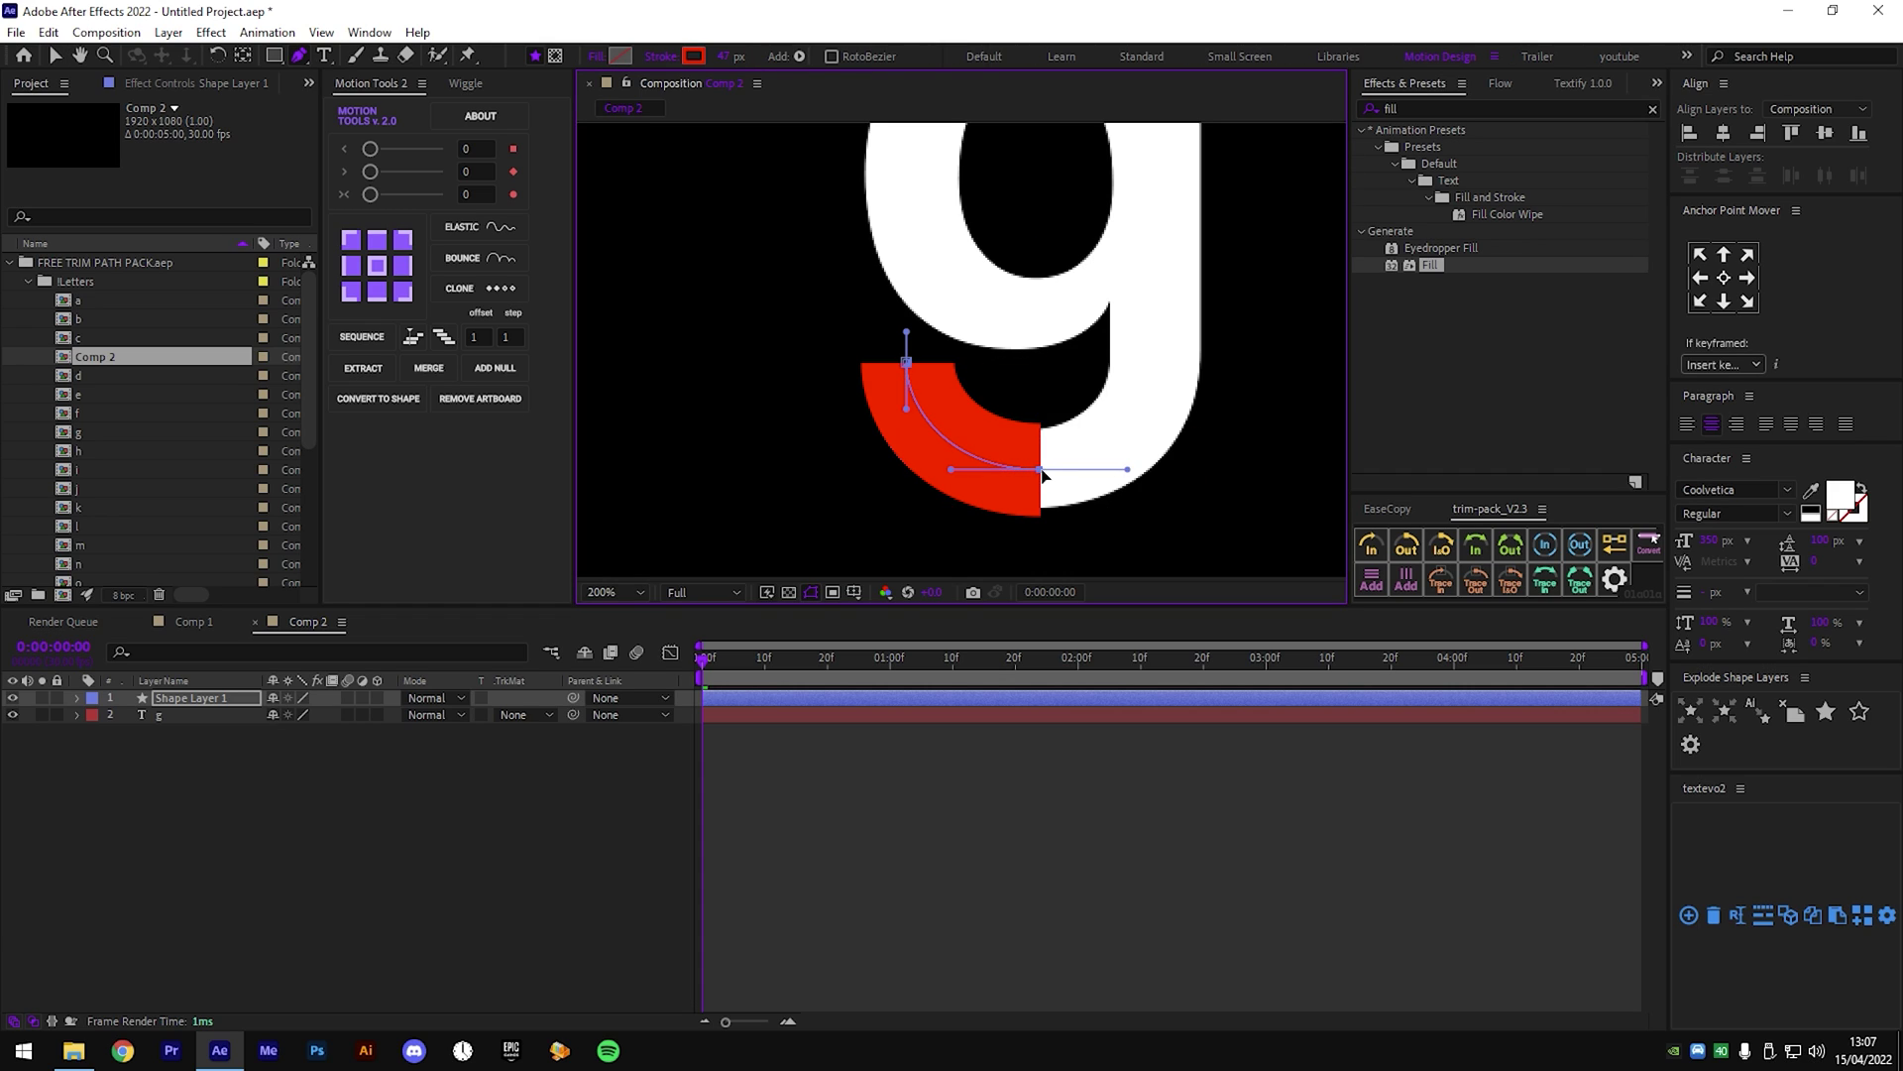
pyautogui.moveTo(1092, 425); pyautogui.dragTo(1012, 413)
pyautogui.moveTo(1075, 344); pyautogui.dragTo(1075, 293)
pyautogui.scroll(3, 1061, 198)
pyautogui.moveTo(1039, 164); pyautogui.dragTo(1039, 123)
pyautogui.scroll(-1, 1053, 186)
pyautogui.press('v')
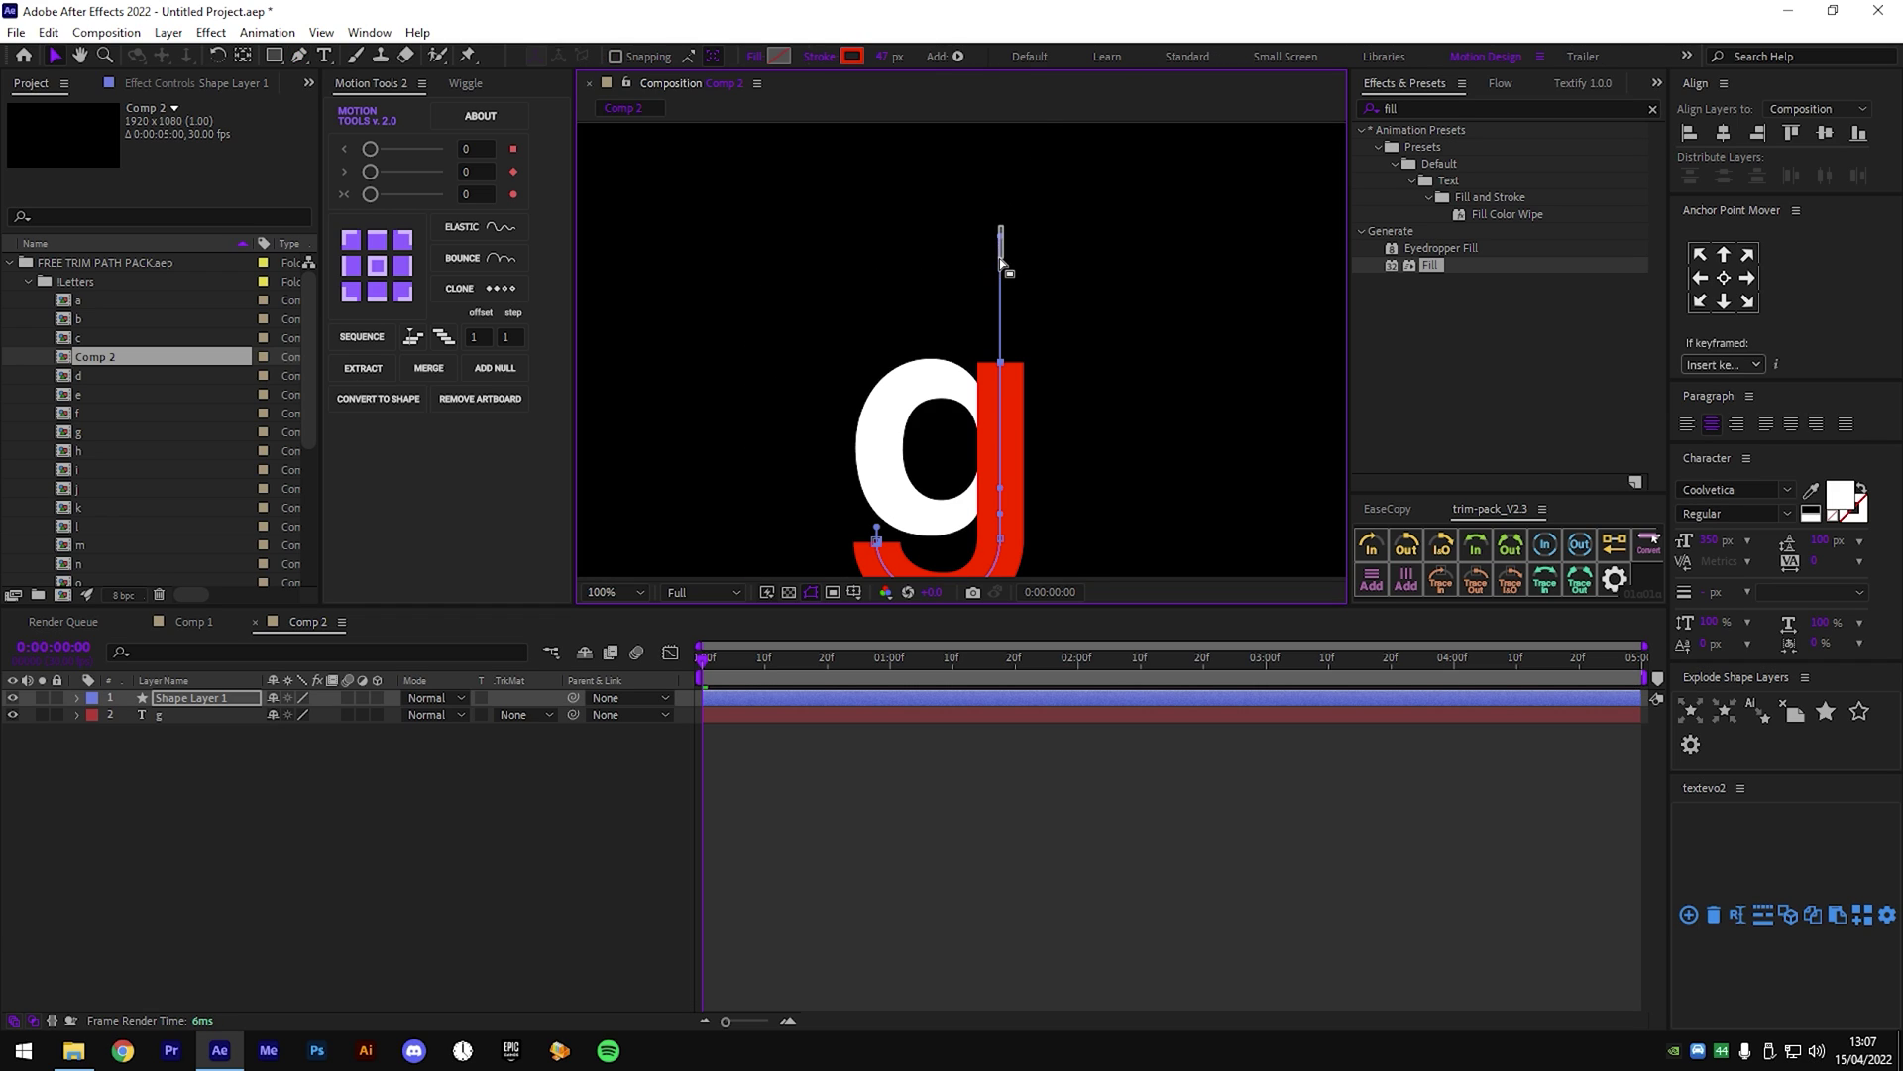
# Move the stem path's top point down to match the top edge of the g's stem and center it on the stem.
pyautogui.moveTo(1000, 236)
pyautogui.mouseDown()
pyautogui.moveTo(999, 319)
pyautogui.moveTo(999, 242)
pyautogui.mouseUp()
pyautogui.scroll(1, 999, 244)
pyautogui.moveTo(1002, 354); pyautogui.dragTo(1005, 408)
pyautogui.moveTo(1044, 516); pyautogui.dragTo(965, 224)
pyautogui.moveTo(1008, 171); pyautogui.dragTo(1010, 283)
pyautogui.press('Left')
pyautogui.press('Left')
pyautogui.press('Right')
pyautogui.press('Right')
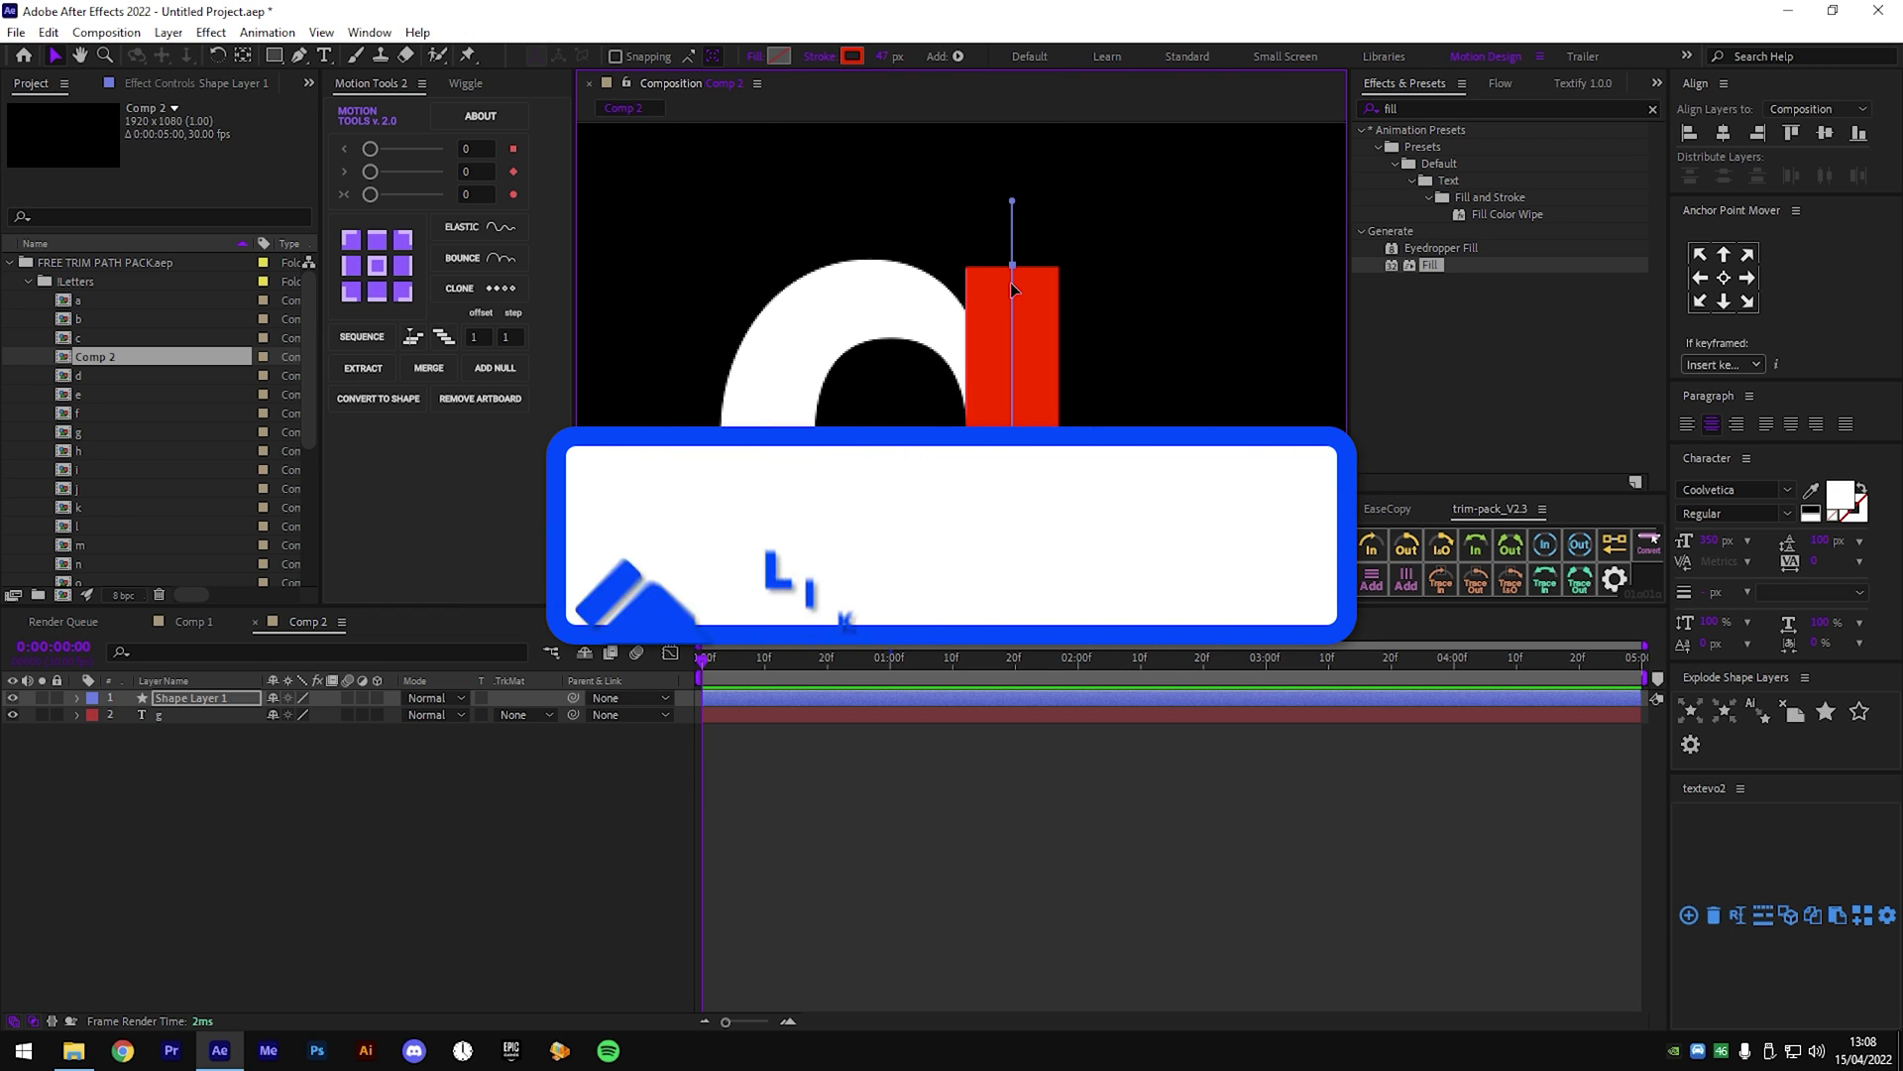
# Deselect the first shape and start a separate path from the stem along the lower curve of the g's bowl.
pyautogui.press('h')
pyautogui.moveTo(1118, 373); pyautogui.dragTo(1234, 207)
pyautogui.click(333, 815)
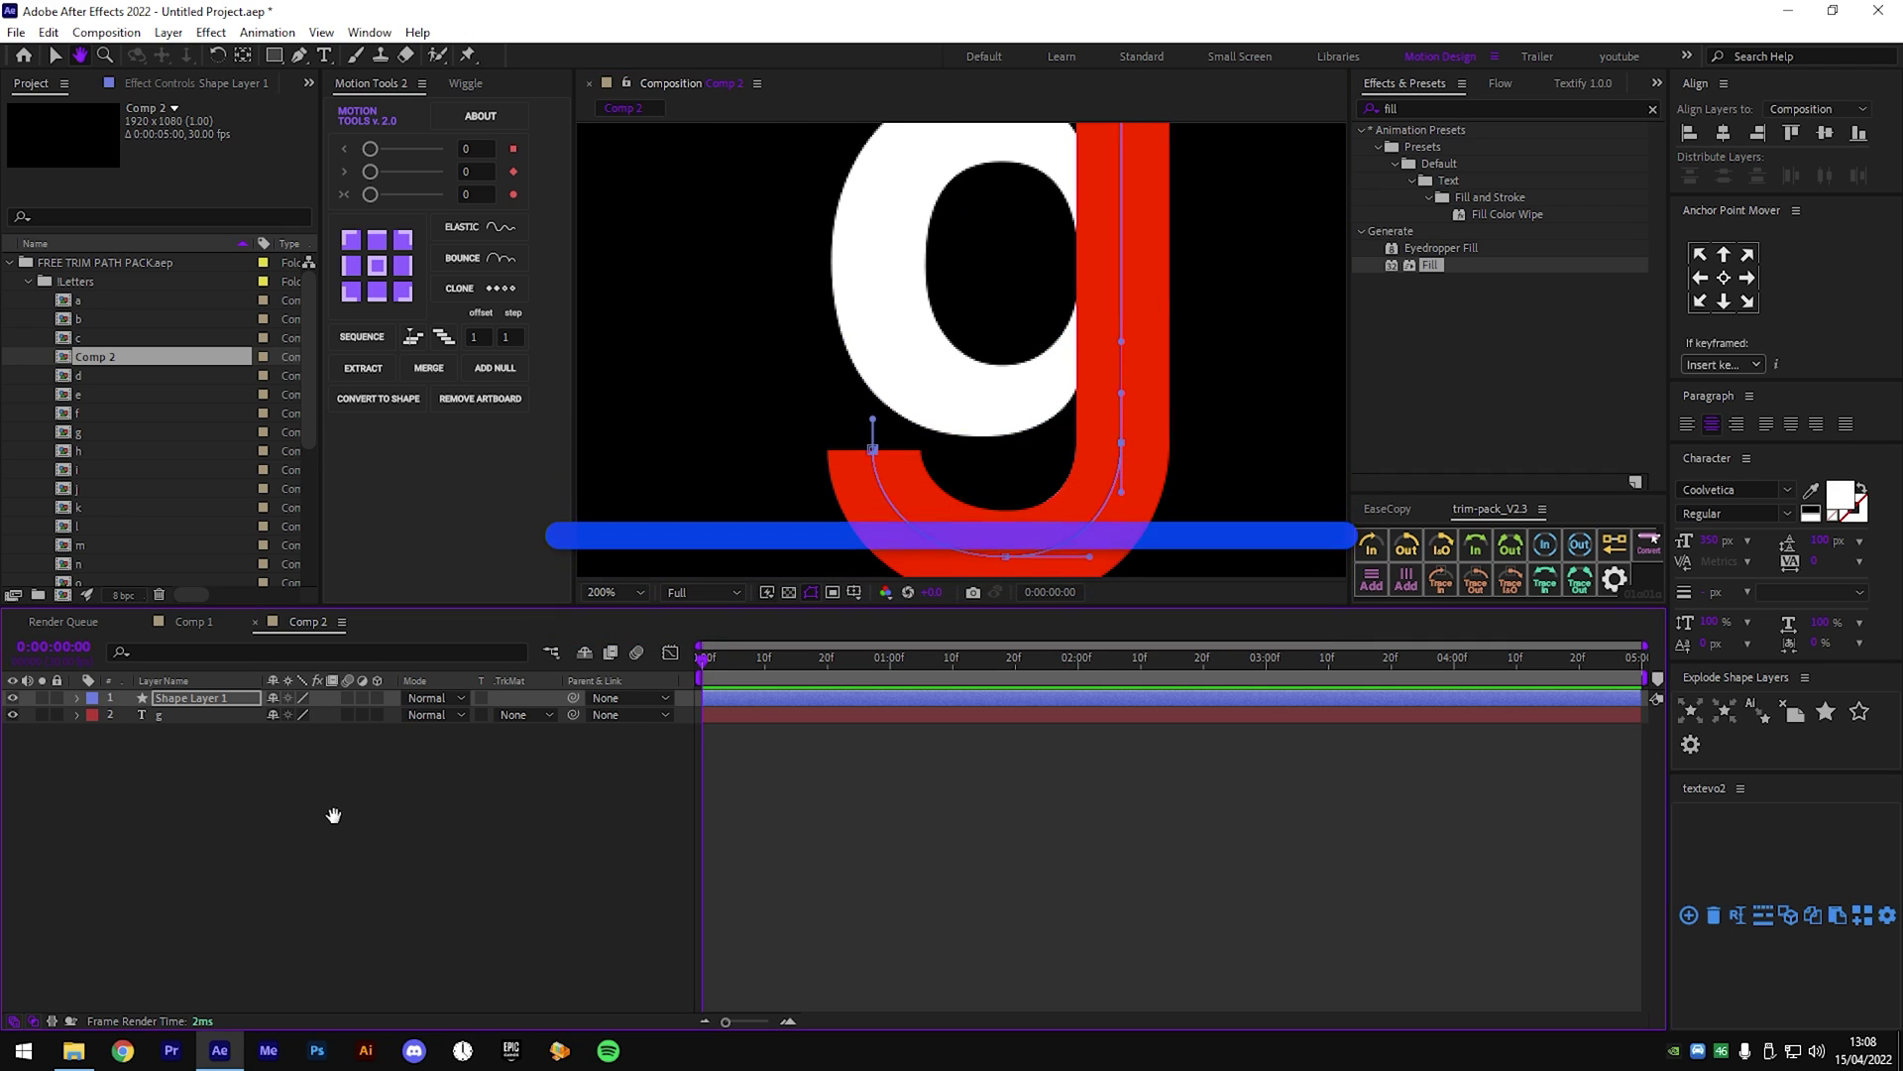
pyautogui.click(490, 870)
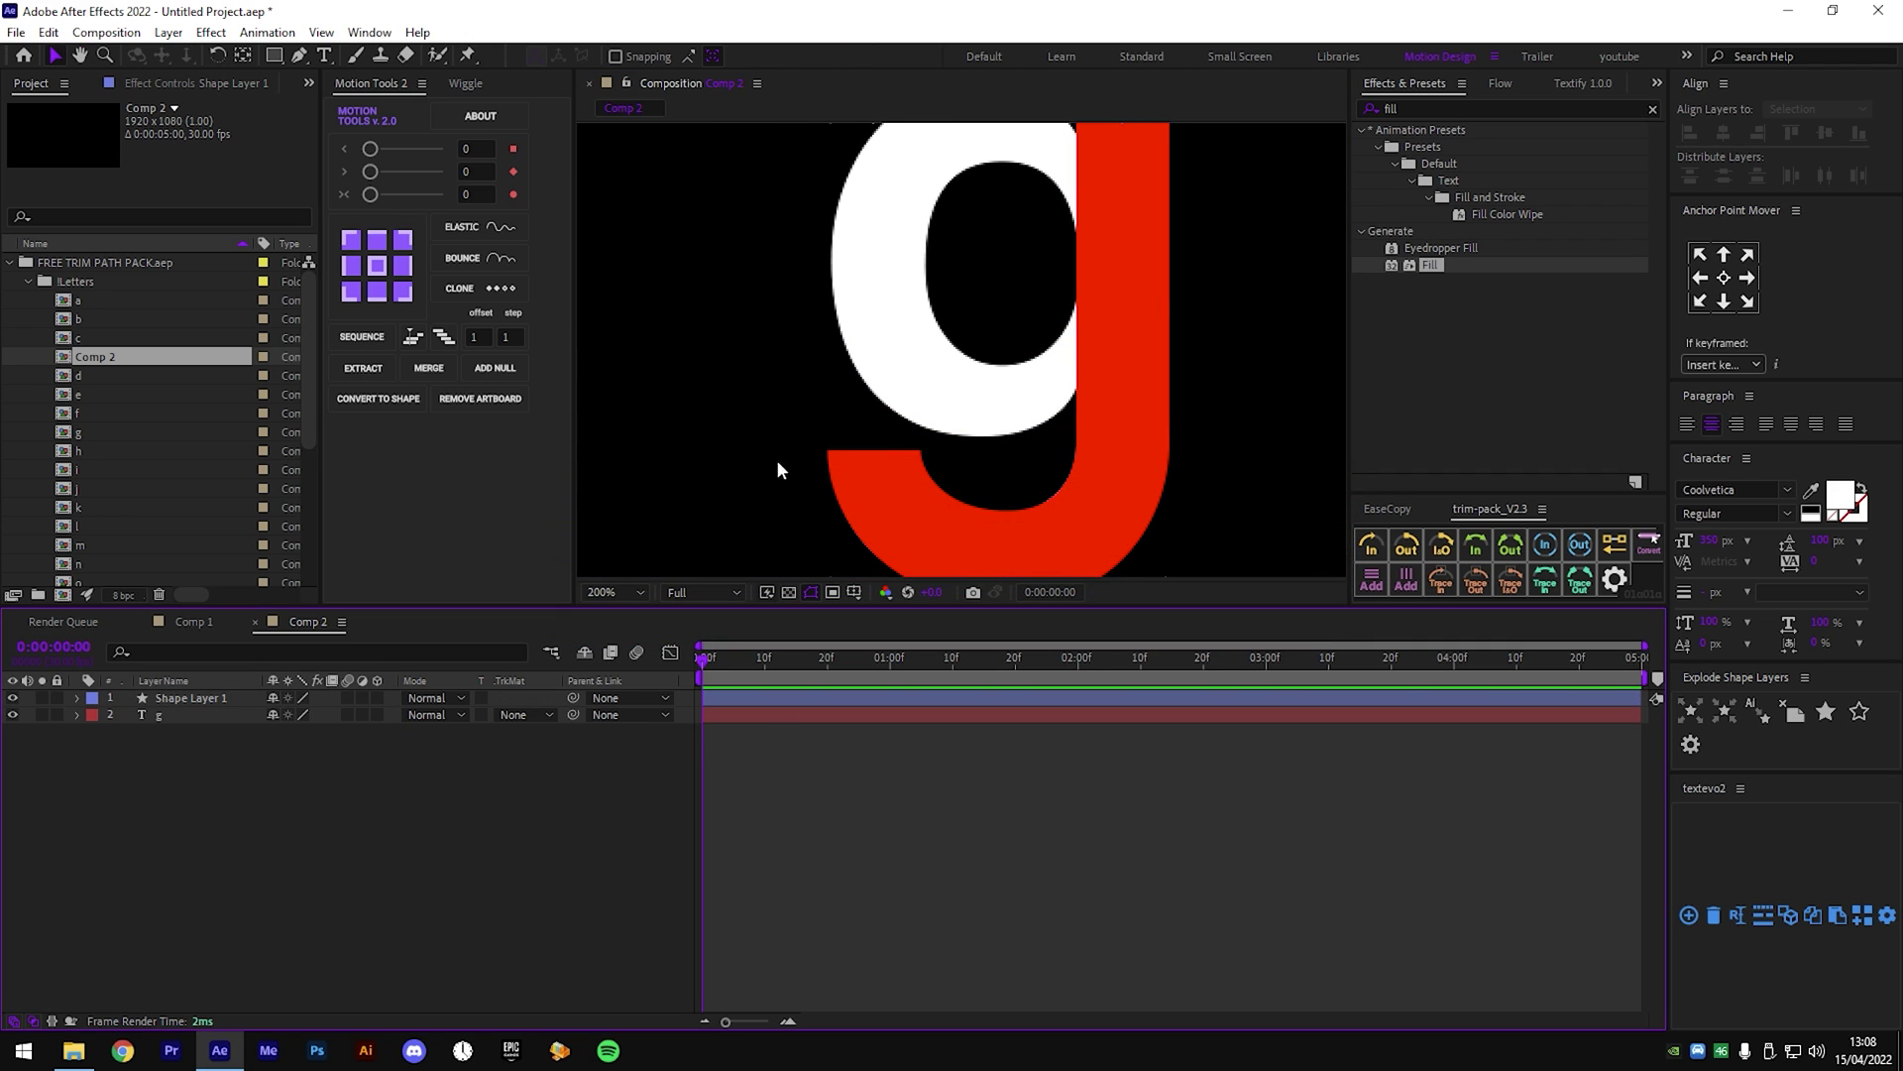
pyautogui.press('g')
pyautogui.click(1090, 347)
pyautogui.moveTo(891, 355); pyautogui.dragTo(823, 231)
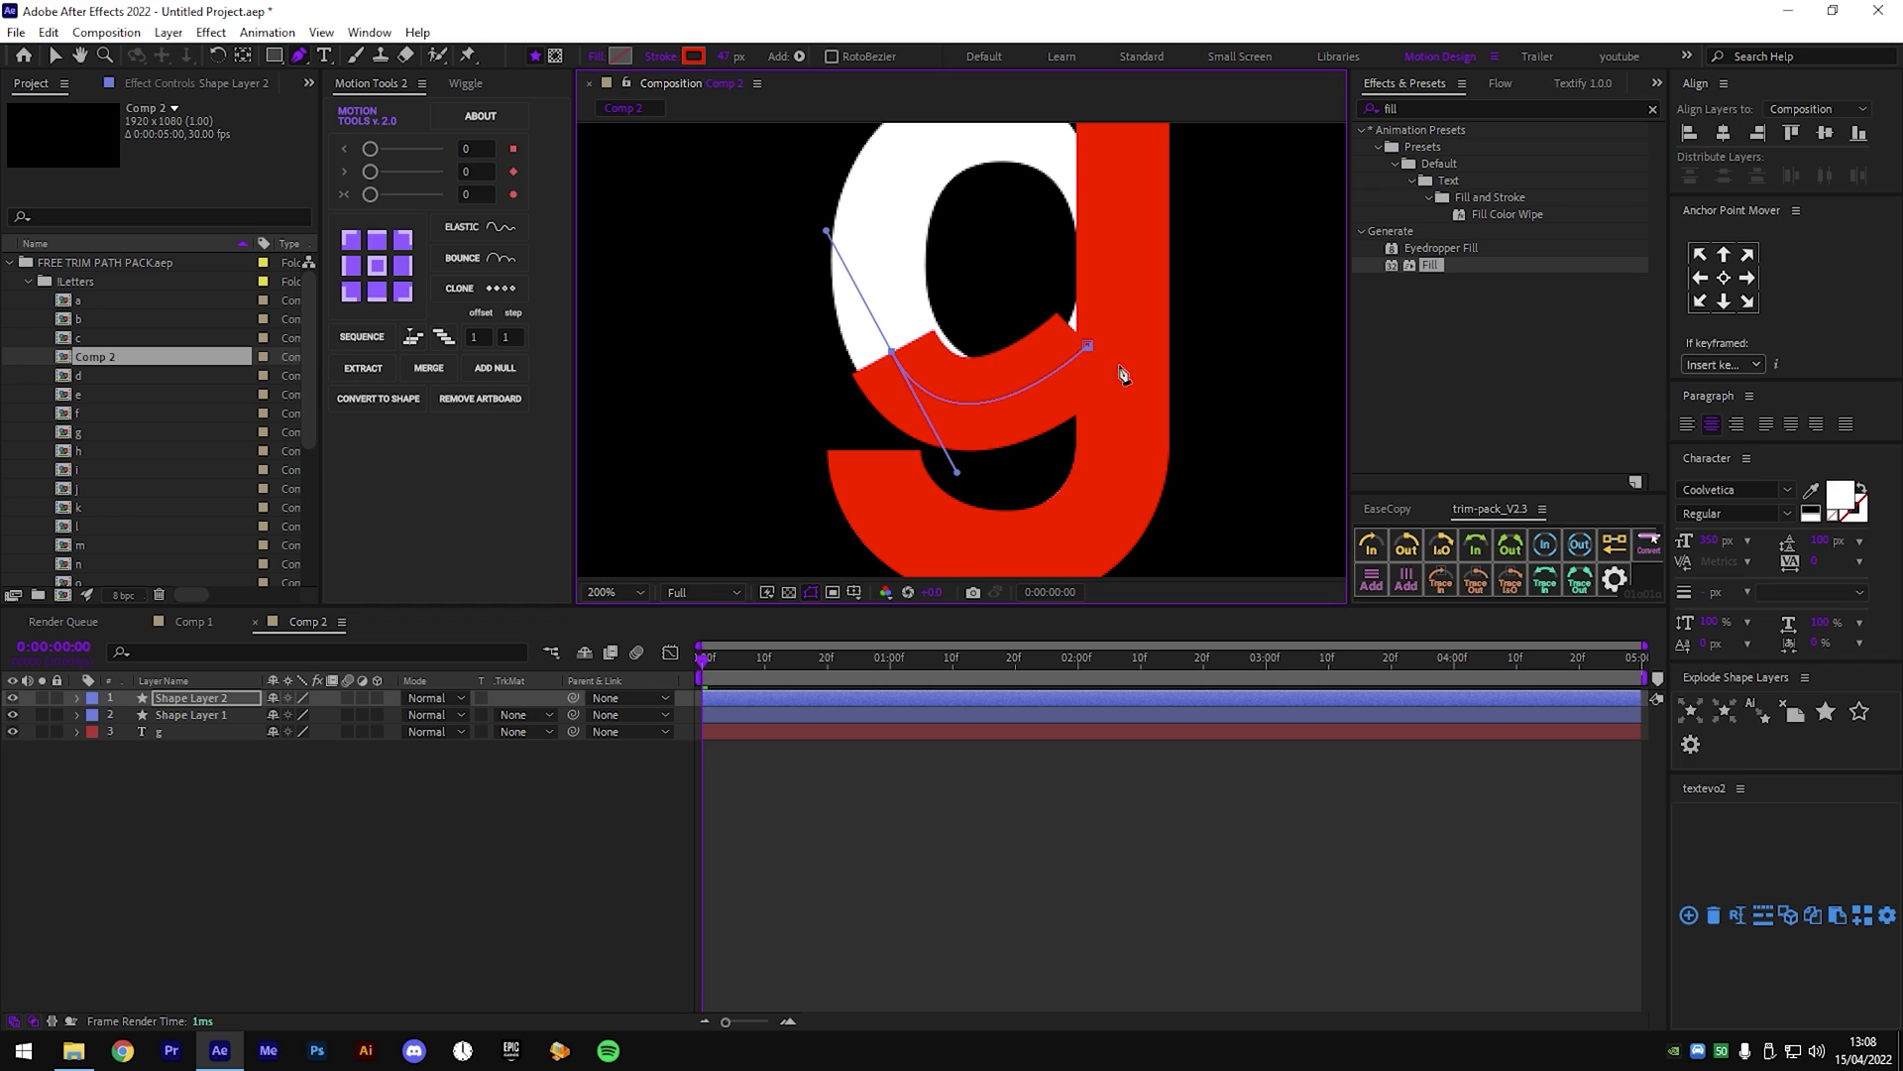
# Reposition the bowl path's two points so its start sits inside the stem and its curve follows the letter.
pyautogui.press('v')
pyautogui.moveTo(1093, 347); pyautogui.dragTo(1107, 341)
pyautogui.moveTo(895, 353); pyautogui.dragTo(901, 347)
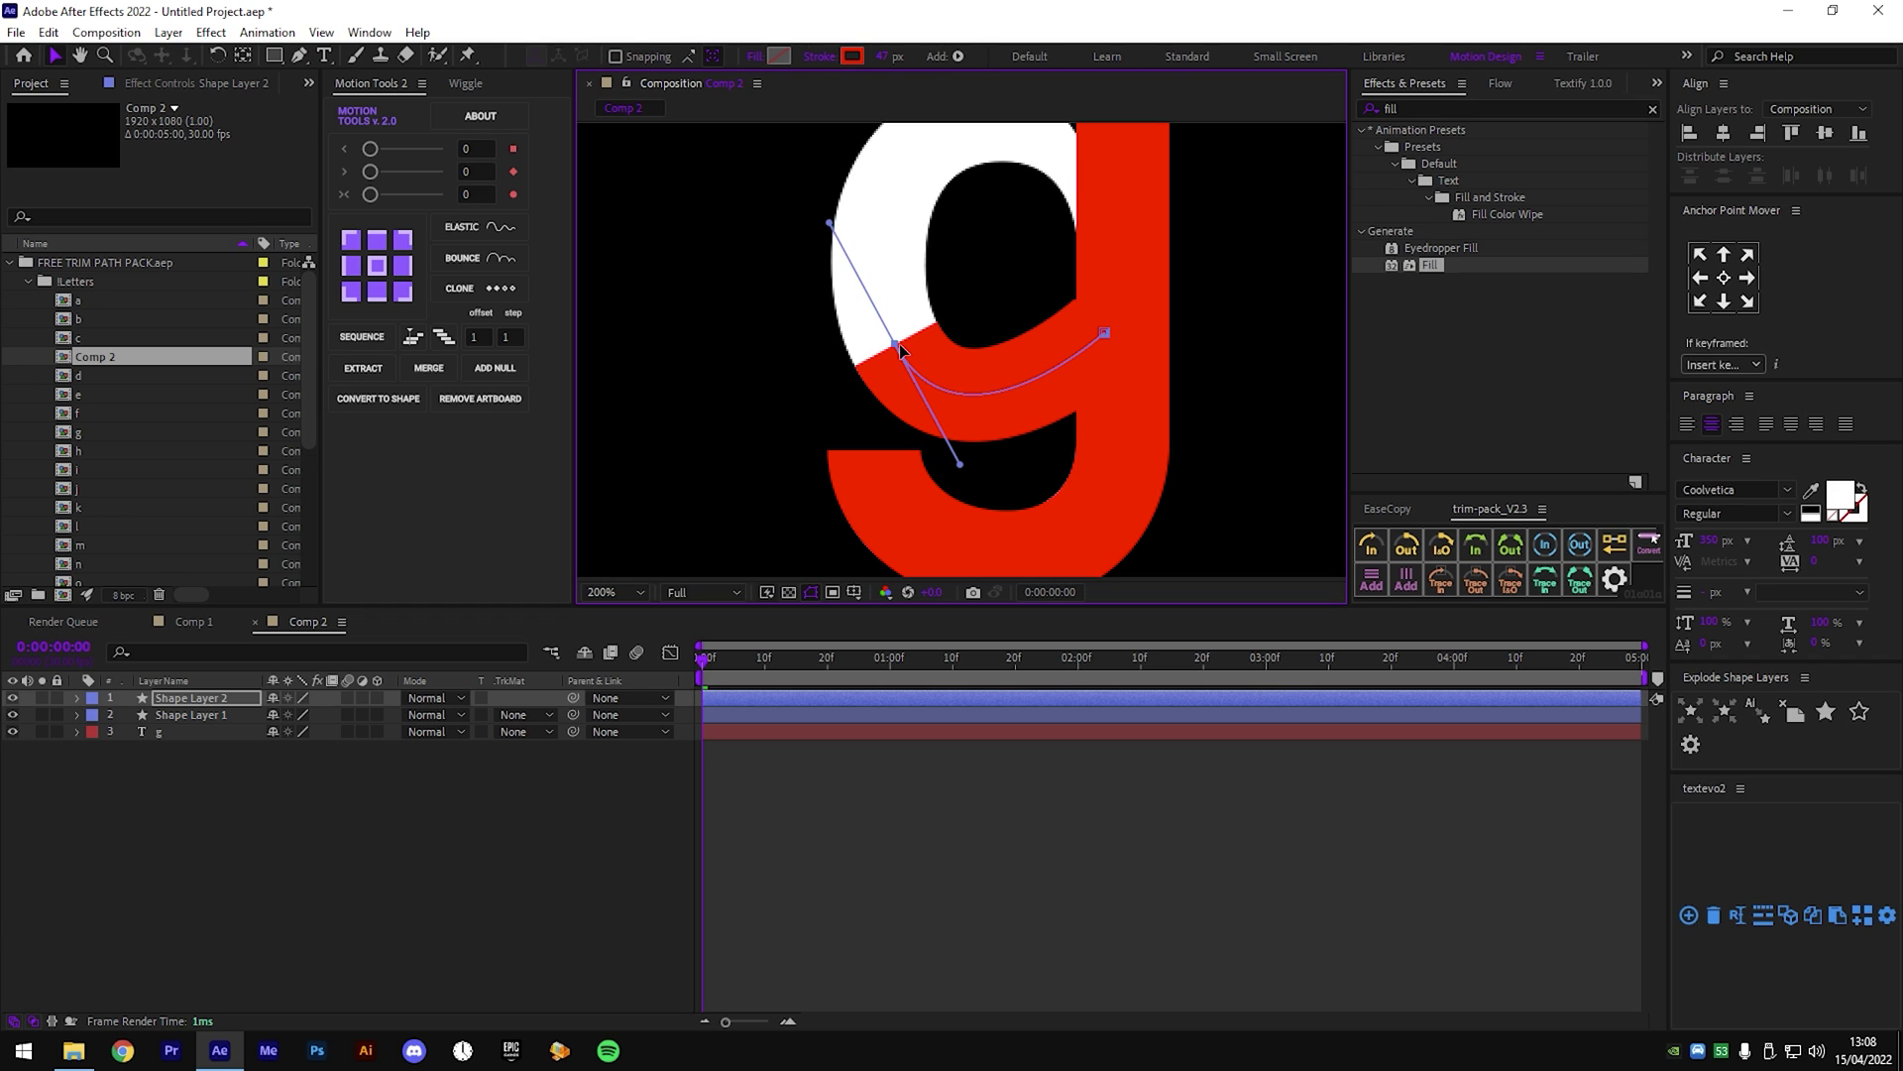
# Extend the bowl path up the g's left side to its upper-left curve and adjust the curve handle to fit.
pyautogui.press('g')
pyautogui.moveTo(889, 215); pyautogui.dragTo(916, 300)
pyautogui.hotkey('ctrl', 'z')
pyautogui.press('space')
pyautogui.moveTo(952, 218); pyautogui.dragTo(1020, 368)
pyautogui.press('g')
pyautogui.moveTo(1019, 282)
pyautogui.mouseDown()
pyautogui.moveTo(1054, 242)
pyautogui.moveTo(1049, 258)
pyautogui.mouseUp()
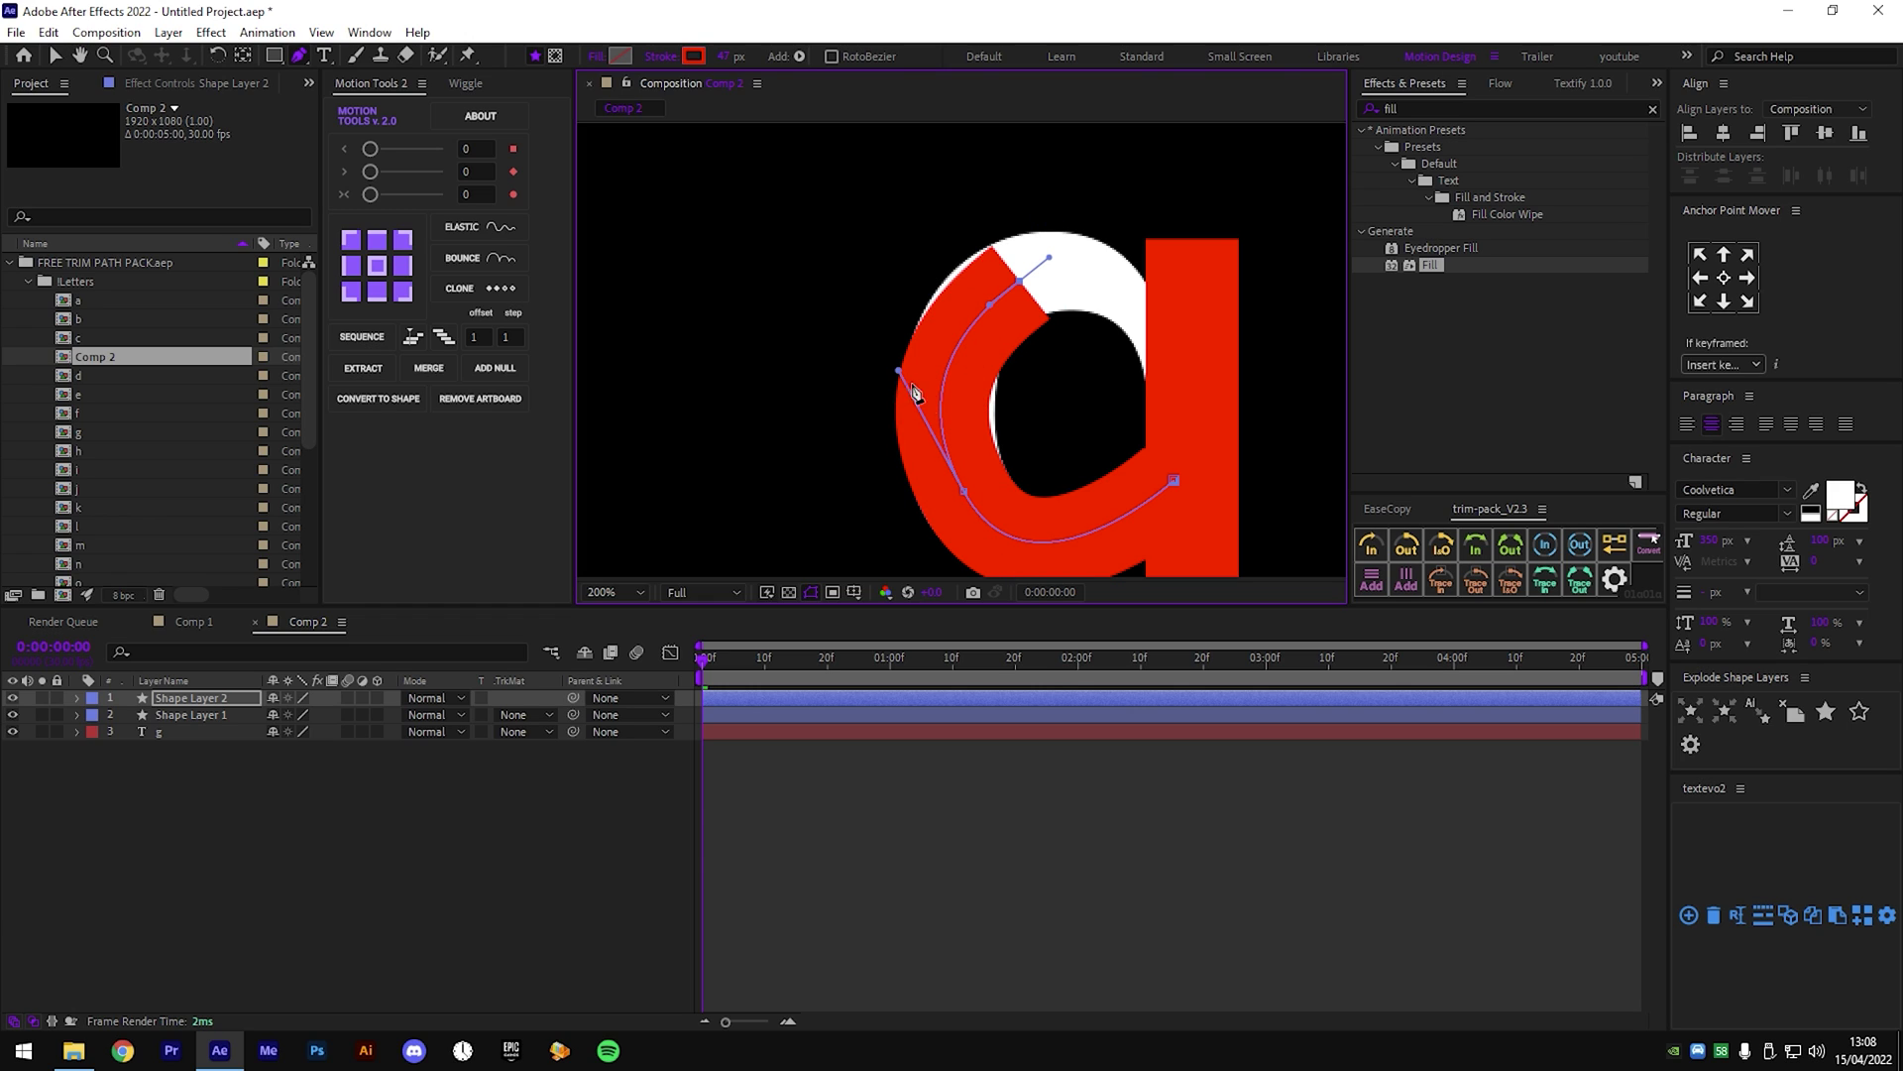
pyautogui.moveTo(899, 372); pyautogui.dragTo(911, 388)
pyautogui.press('space')
pyautogui.moveTo(1101, 456)
pyautogui.mouseDown()
pyautogui.moveTo(1100, 349)
pyautogui.moveTo(1101, 403)
pyautogui.moveTo(1140, 403)
pyautogui.mouseUp()
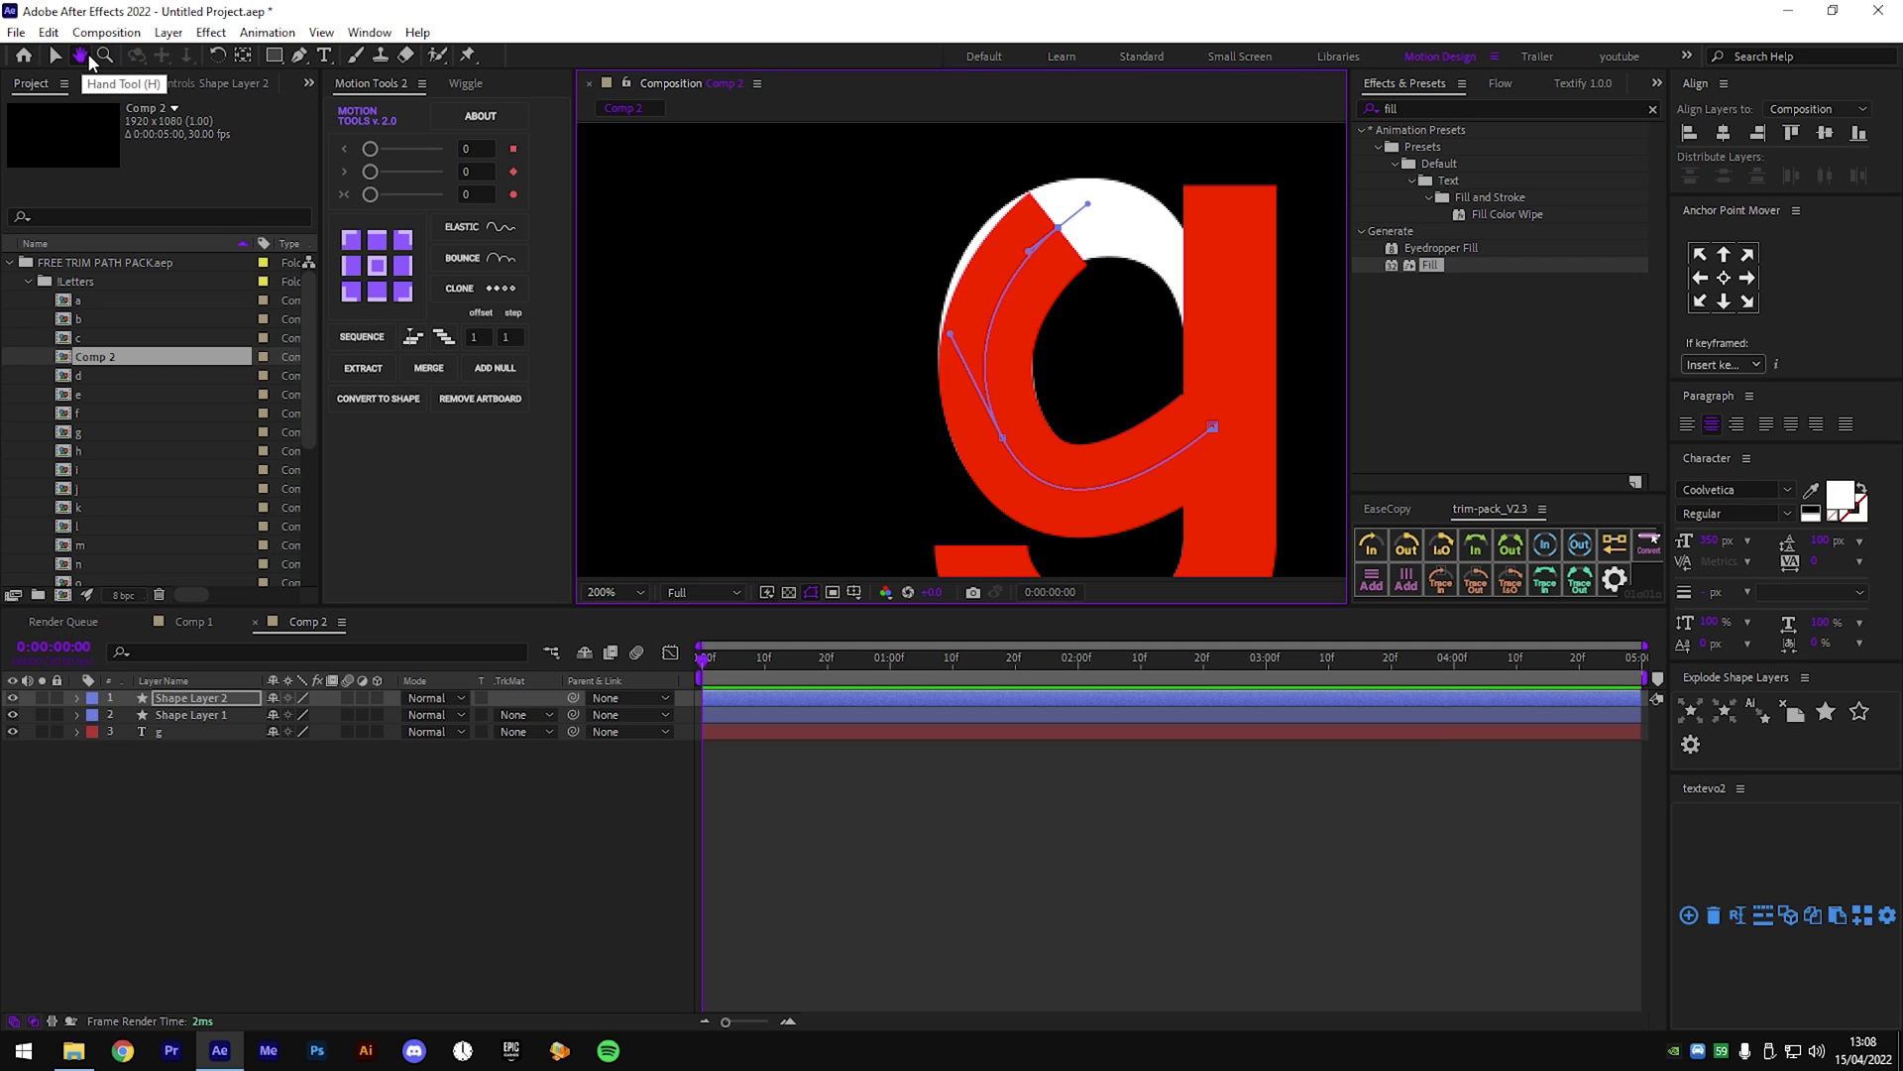
# Shift the bowl path's upper-left point outward to cover the letter and set the stroke width to 50 px.
pyautogui.moveTo(1068, 364); pyautogui.dragTo(953, 369)
pyautogui.press('v')
pyautogui.moveTo(944, 234); pyautogui.dragTo(928, 231)
pyautogui.moveTo(890, 59); pyautogui.dragTo(895, 59)
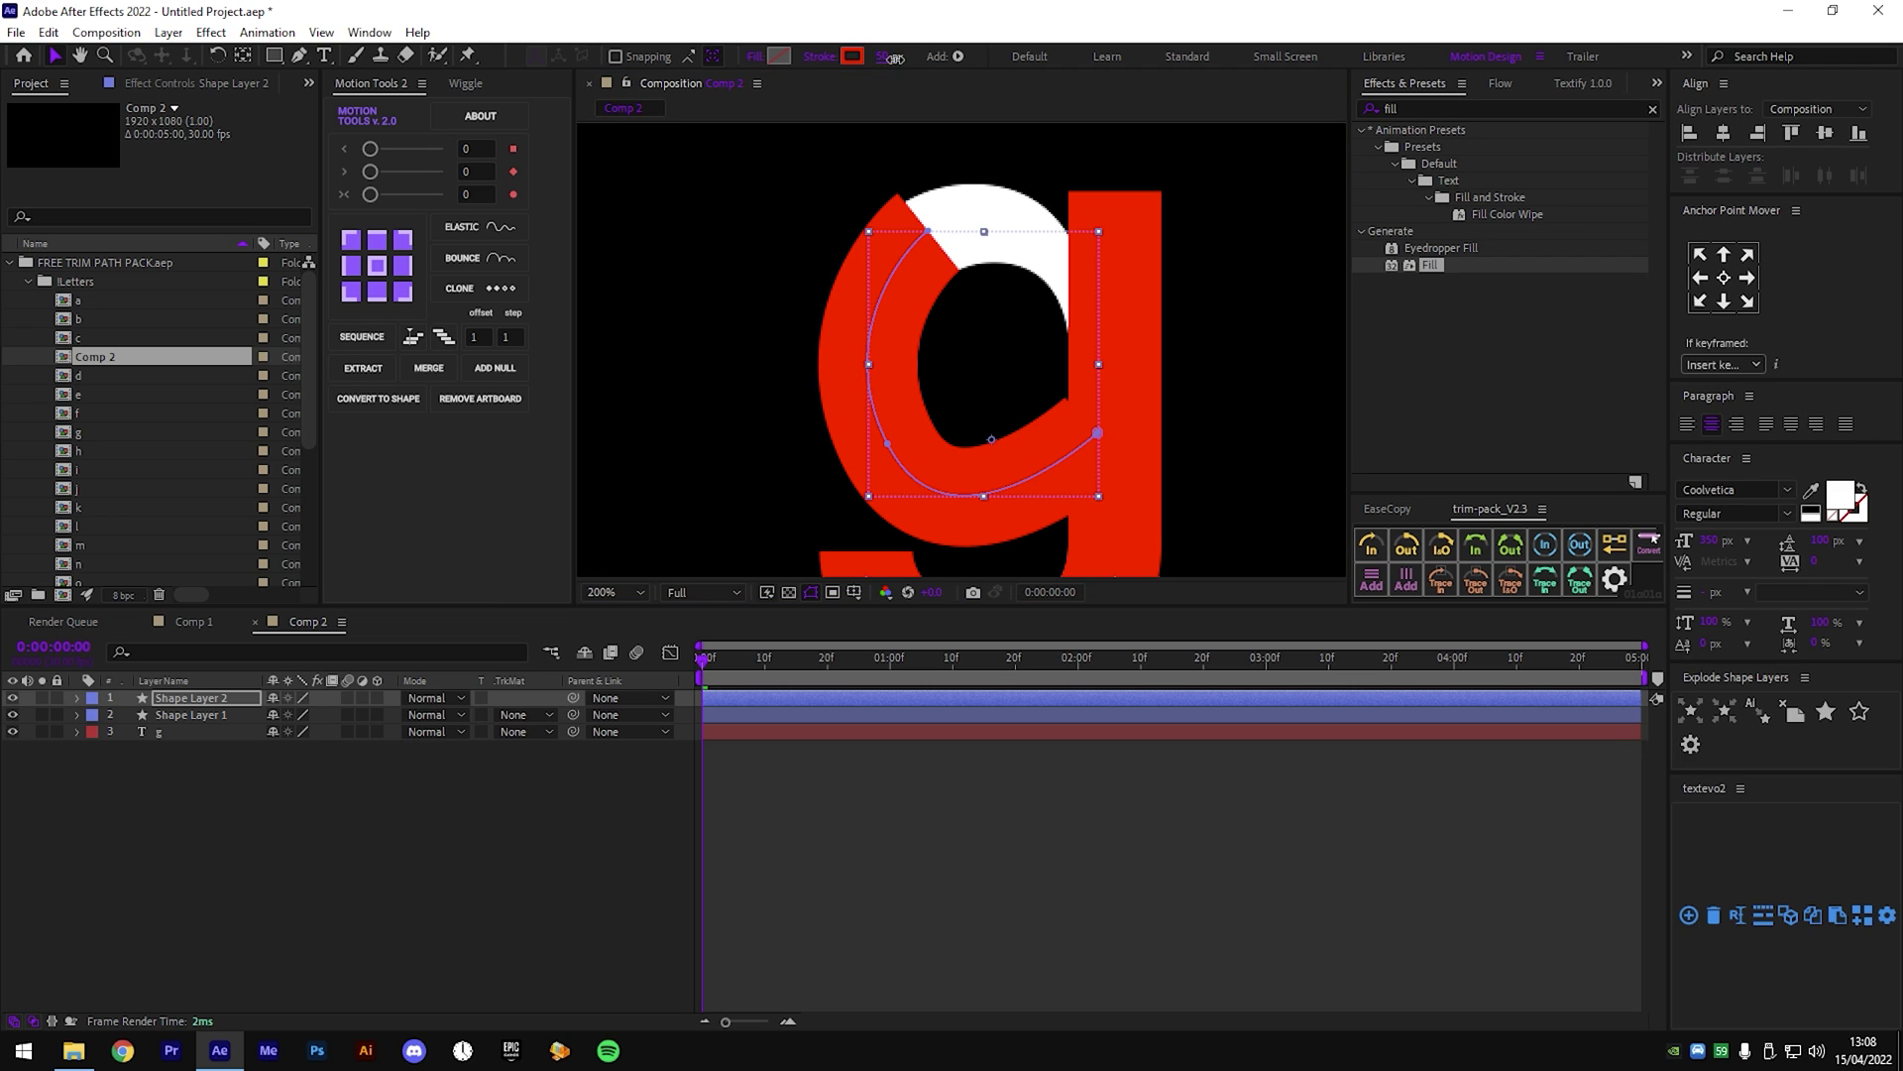
# Finish the bowl path with a curved point at the stem's upper part so the stroke covers the top of the g's bowl.
pyautogui.press('g')
pyautogui.moveTo(1101, 303); pyautogui.dragTo(1047, 251)
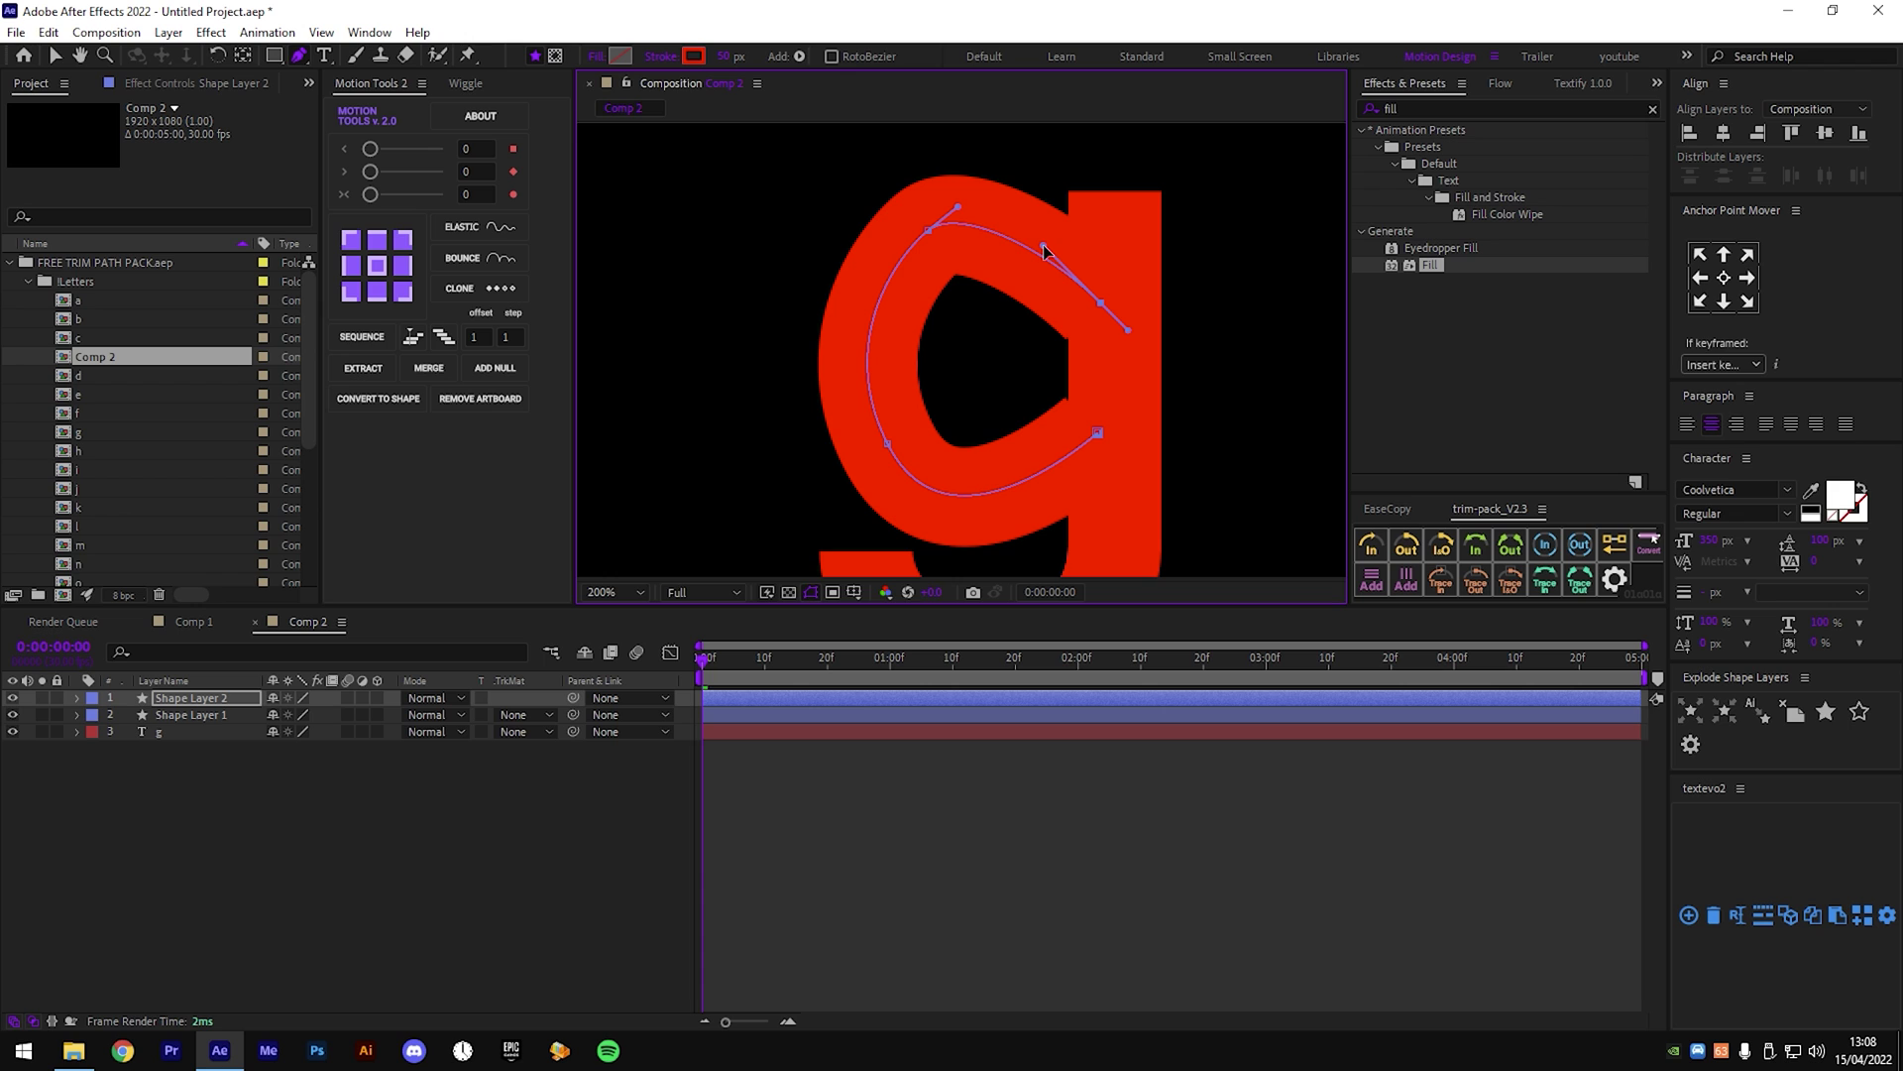
# Add Trim Paths to Shape Layer 1 and set its End to 0%.
pyautogui.click(247, 712)
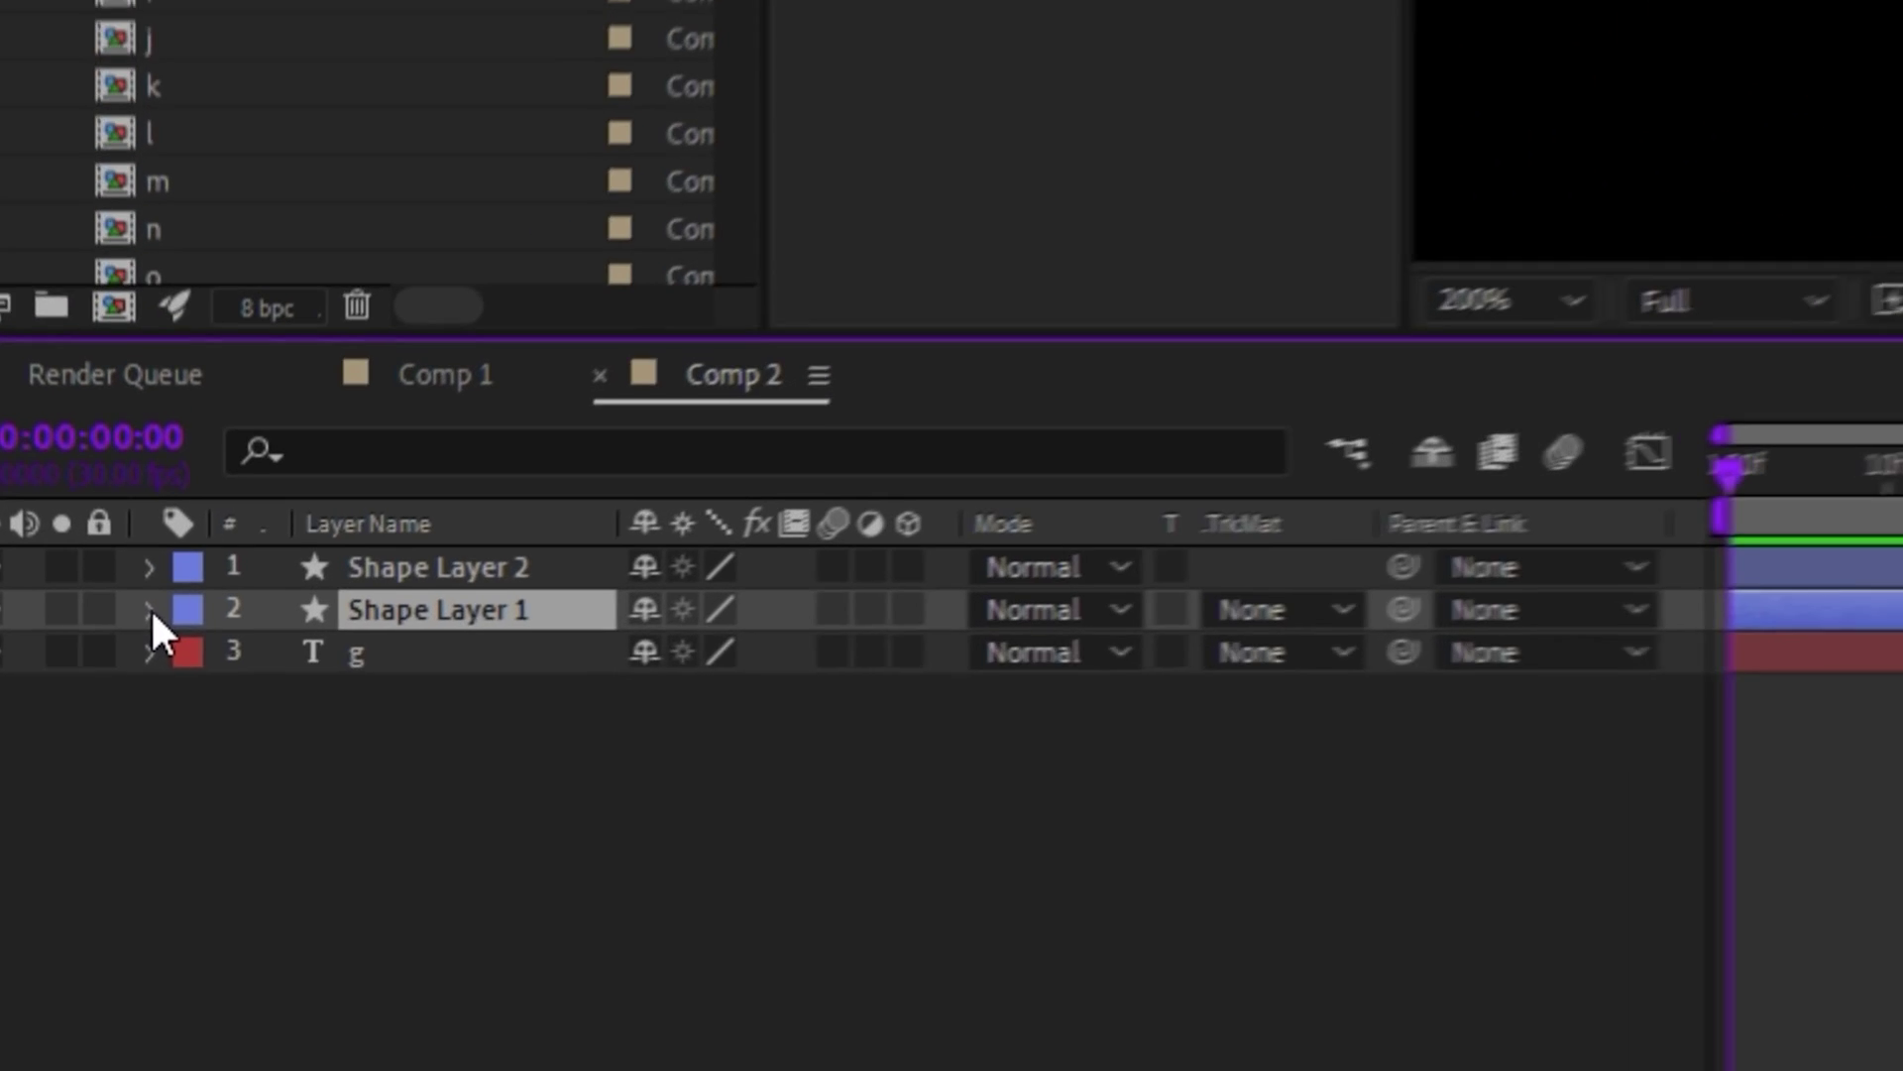
pyautogui.click(76, 715)
pyautogui.click(958, 653)
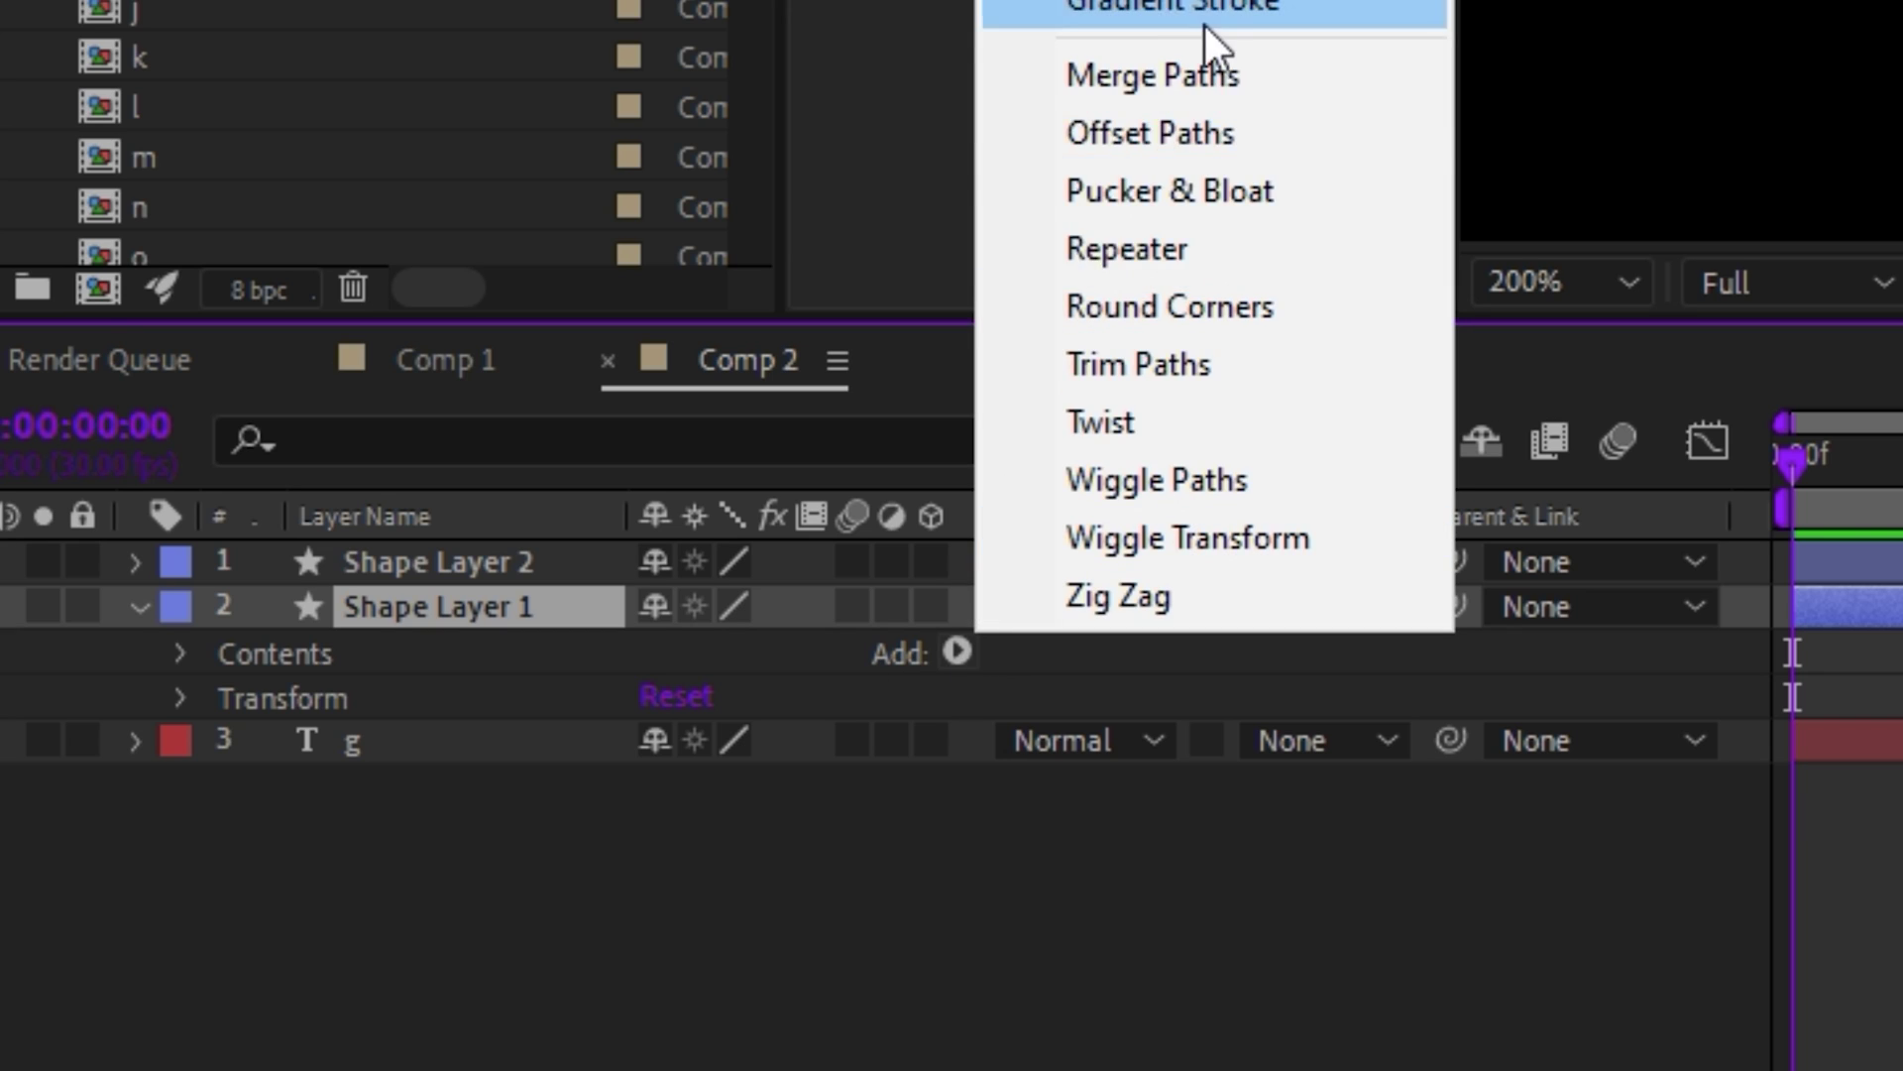
pyautogui.click(1057, 363)
pyautogui.click(226, 743)
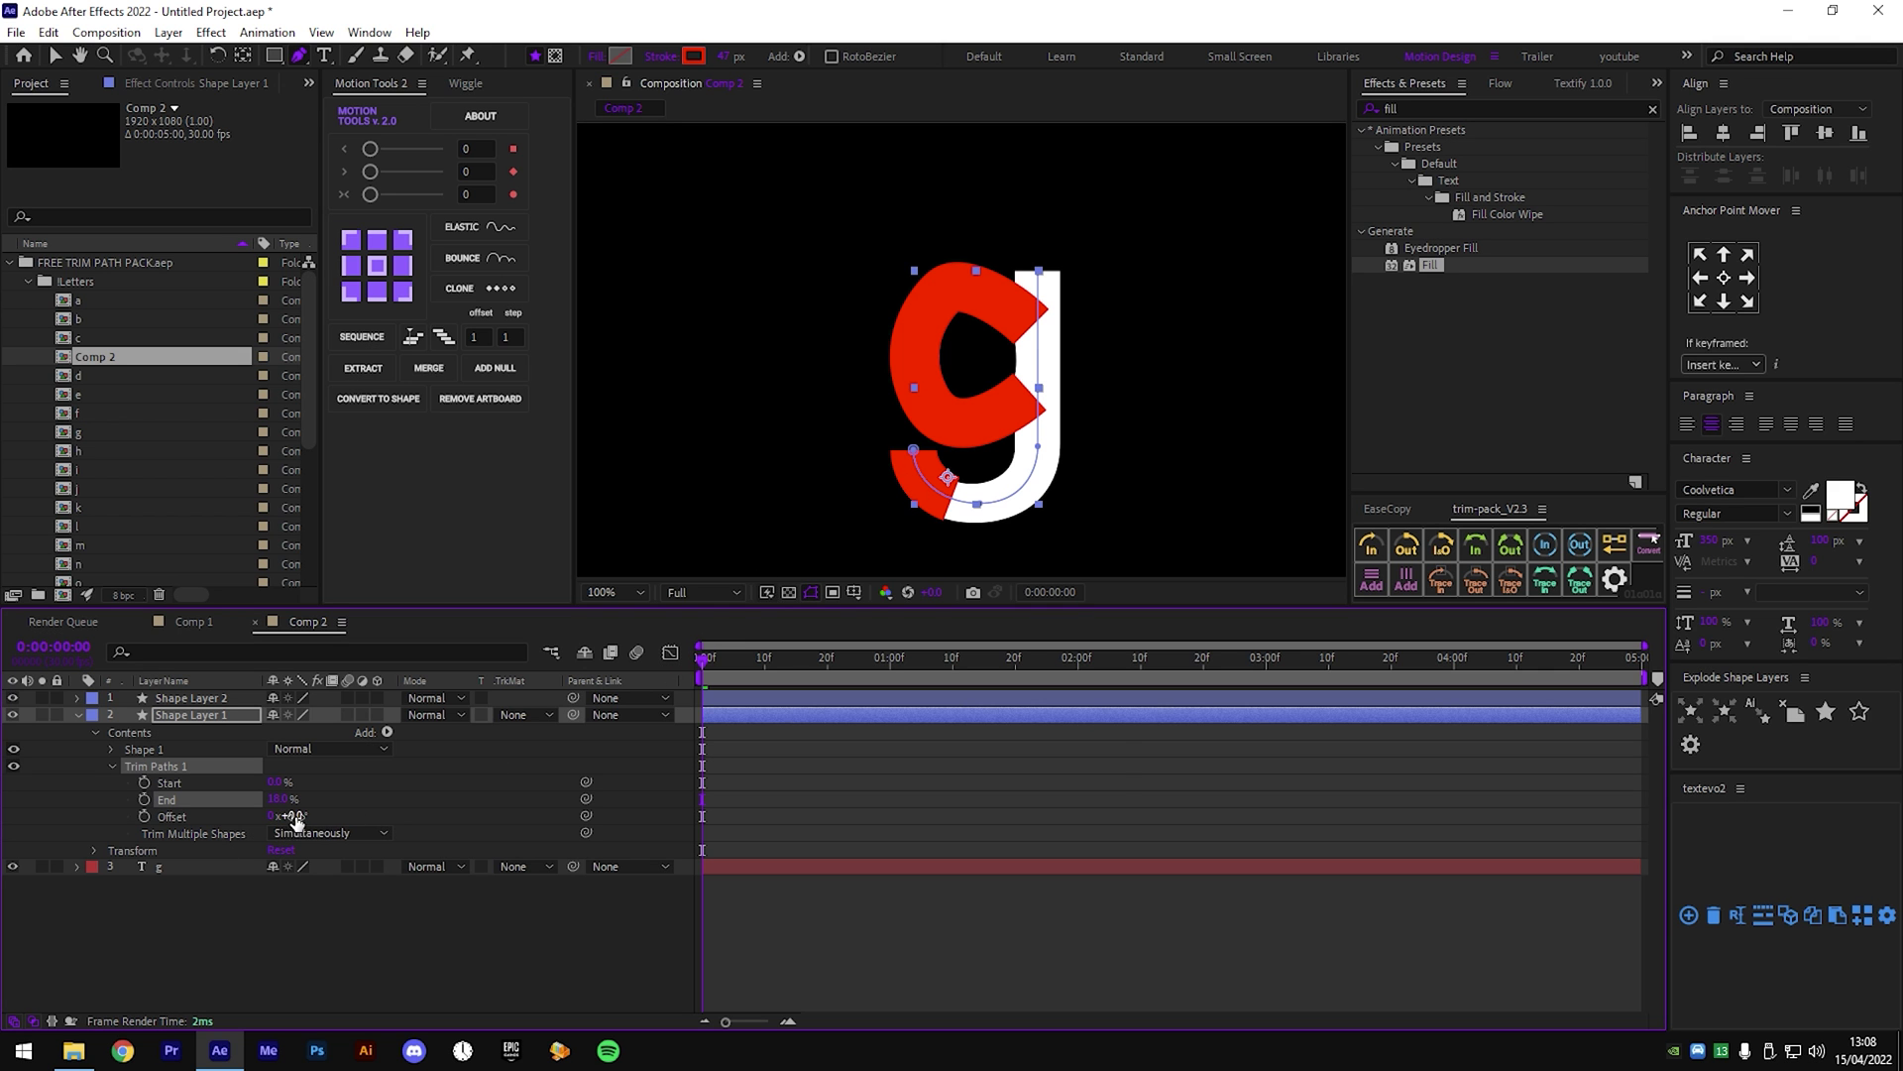
pyautogui.moveTo(294, 819); pyautogui.dragTo(175, 807)
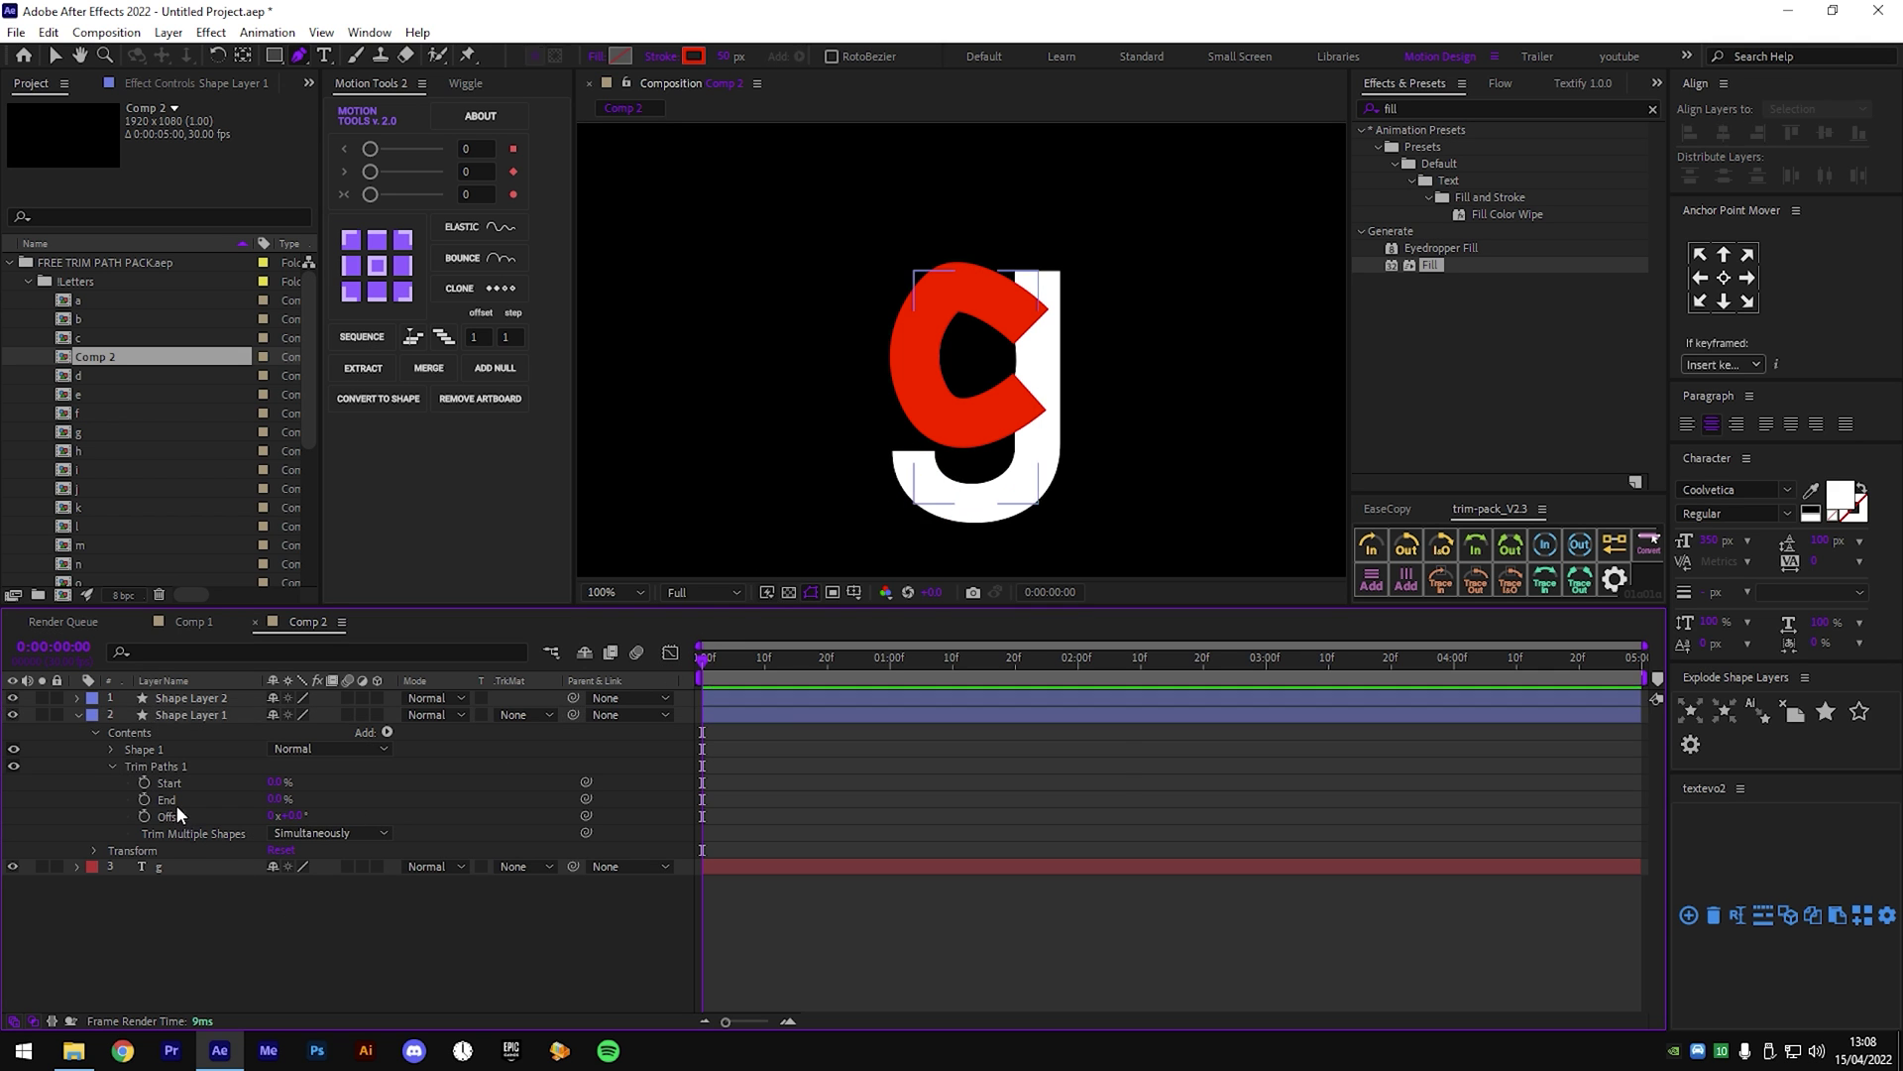
# Keyframe Shape Layer 1's Trim Paths End from 0% at the start to 100% at 0:00:01:00.
pyautogui.click(145, 799)
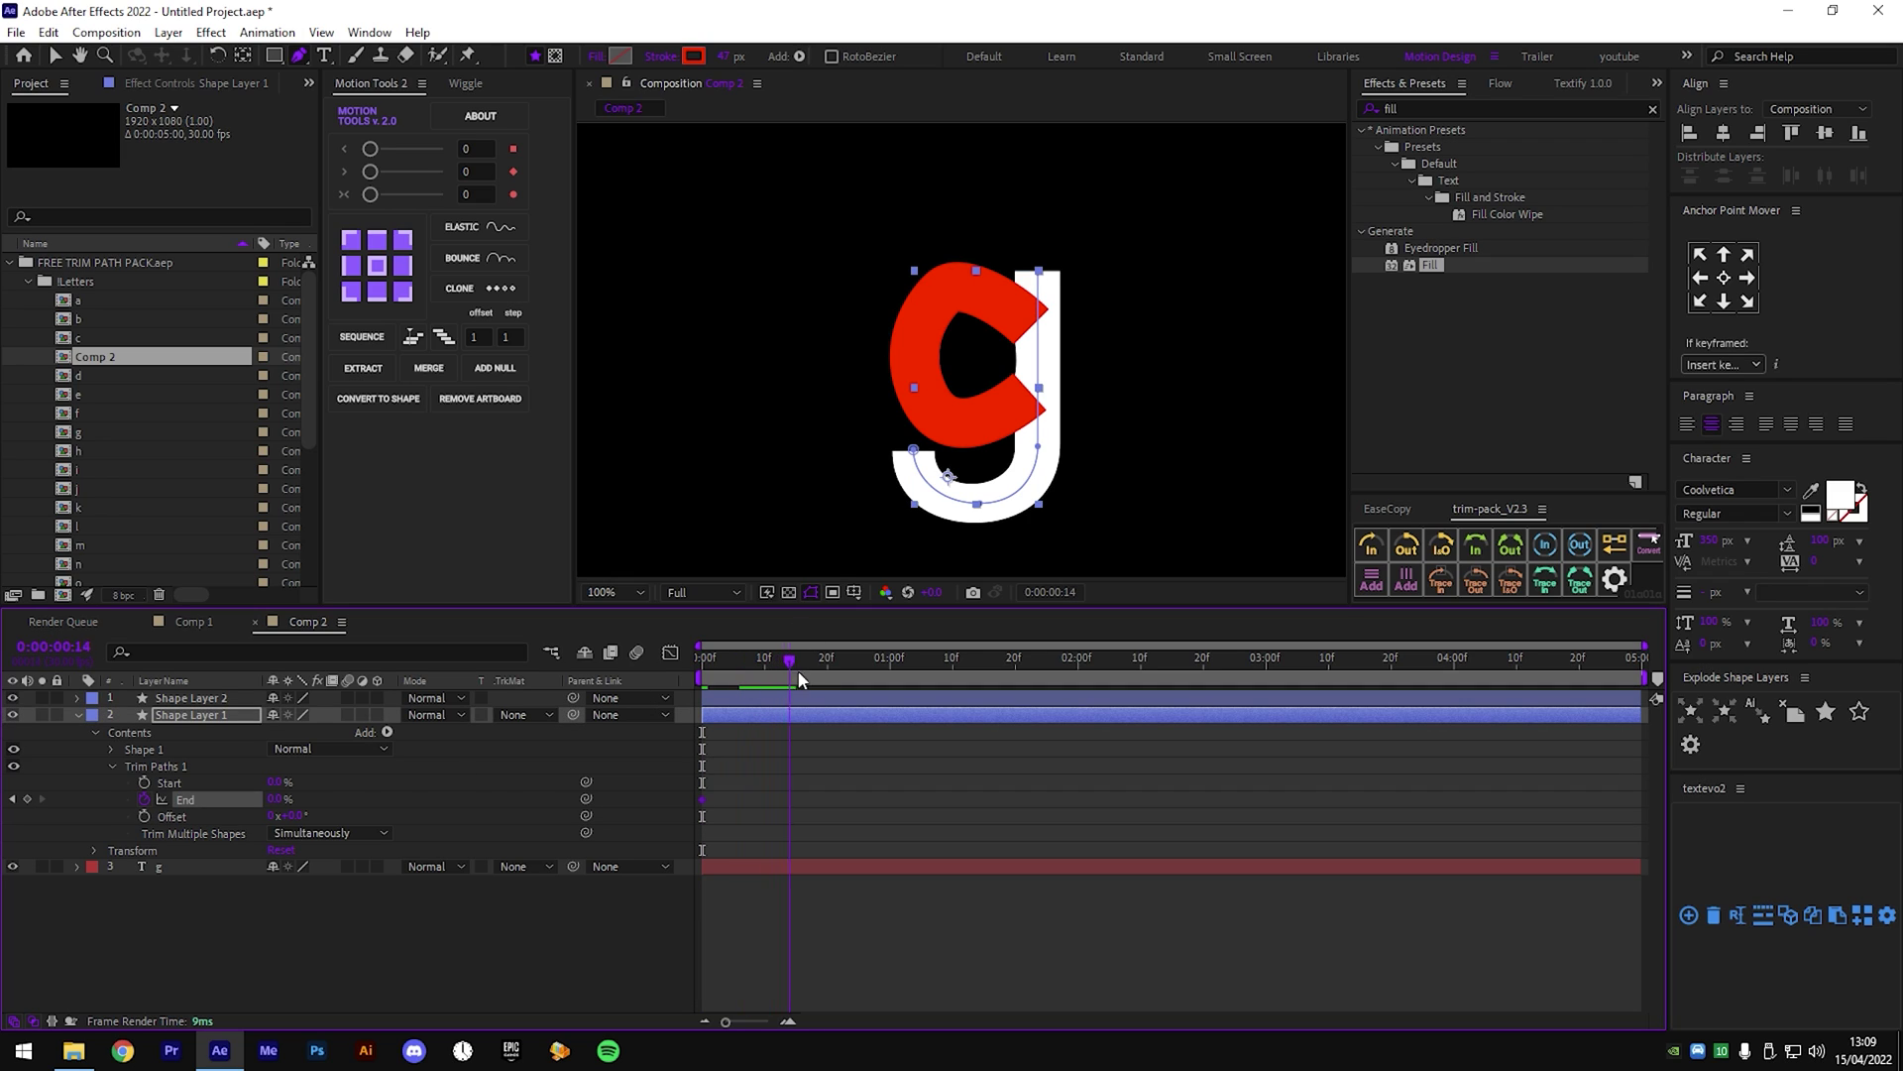
pyautogui.click(862, 686)
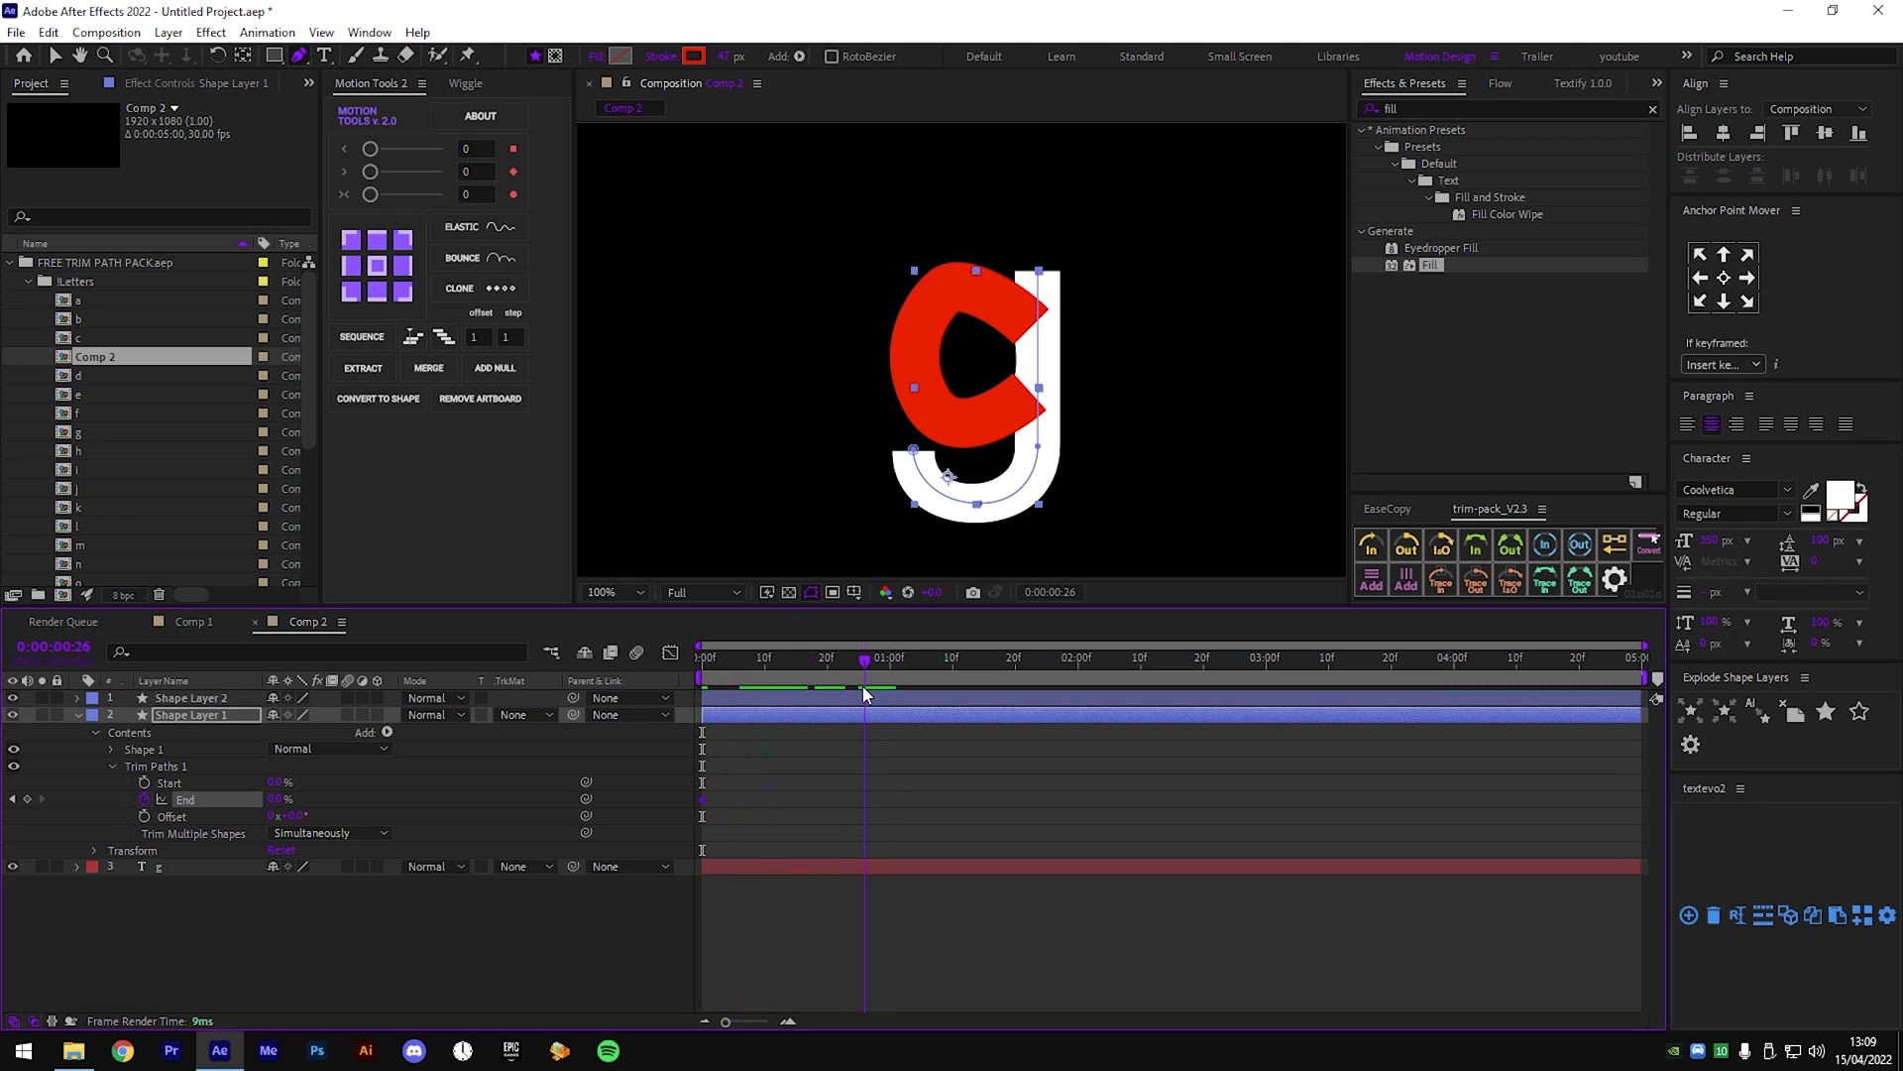
pyautogui.moveTo(858, 694)
pyautogui.mouseDown()
pyautogui.moveTo(899, 691)
pyautogui.moveTo(858, 692)
pyautogui.mouseUp()
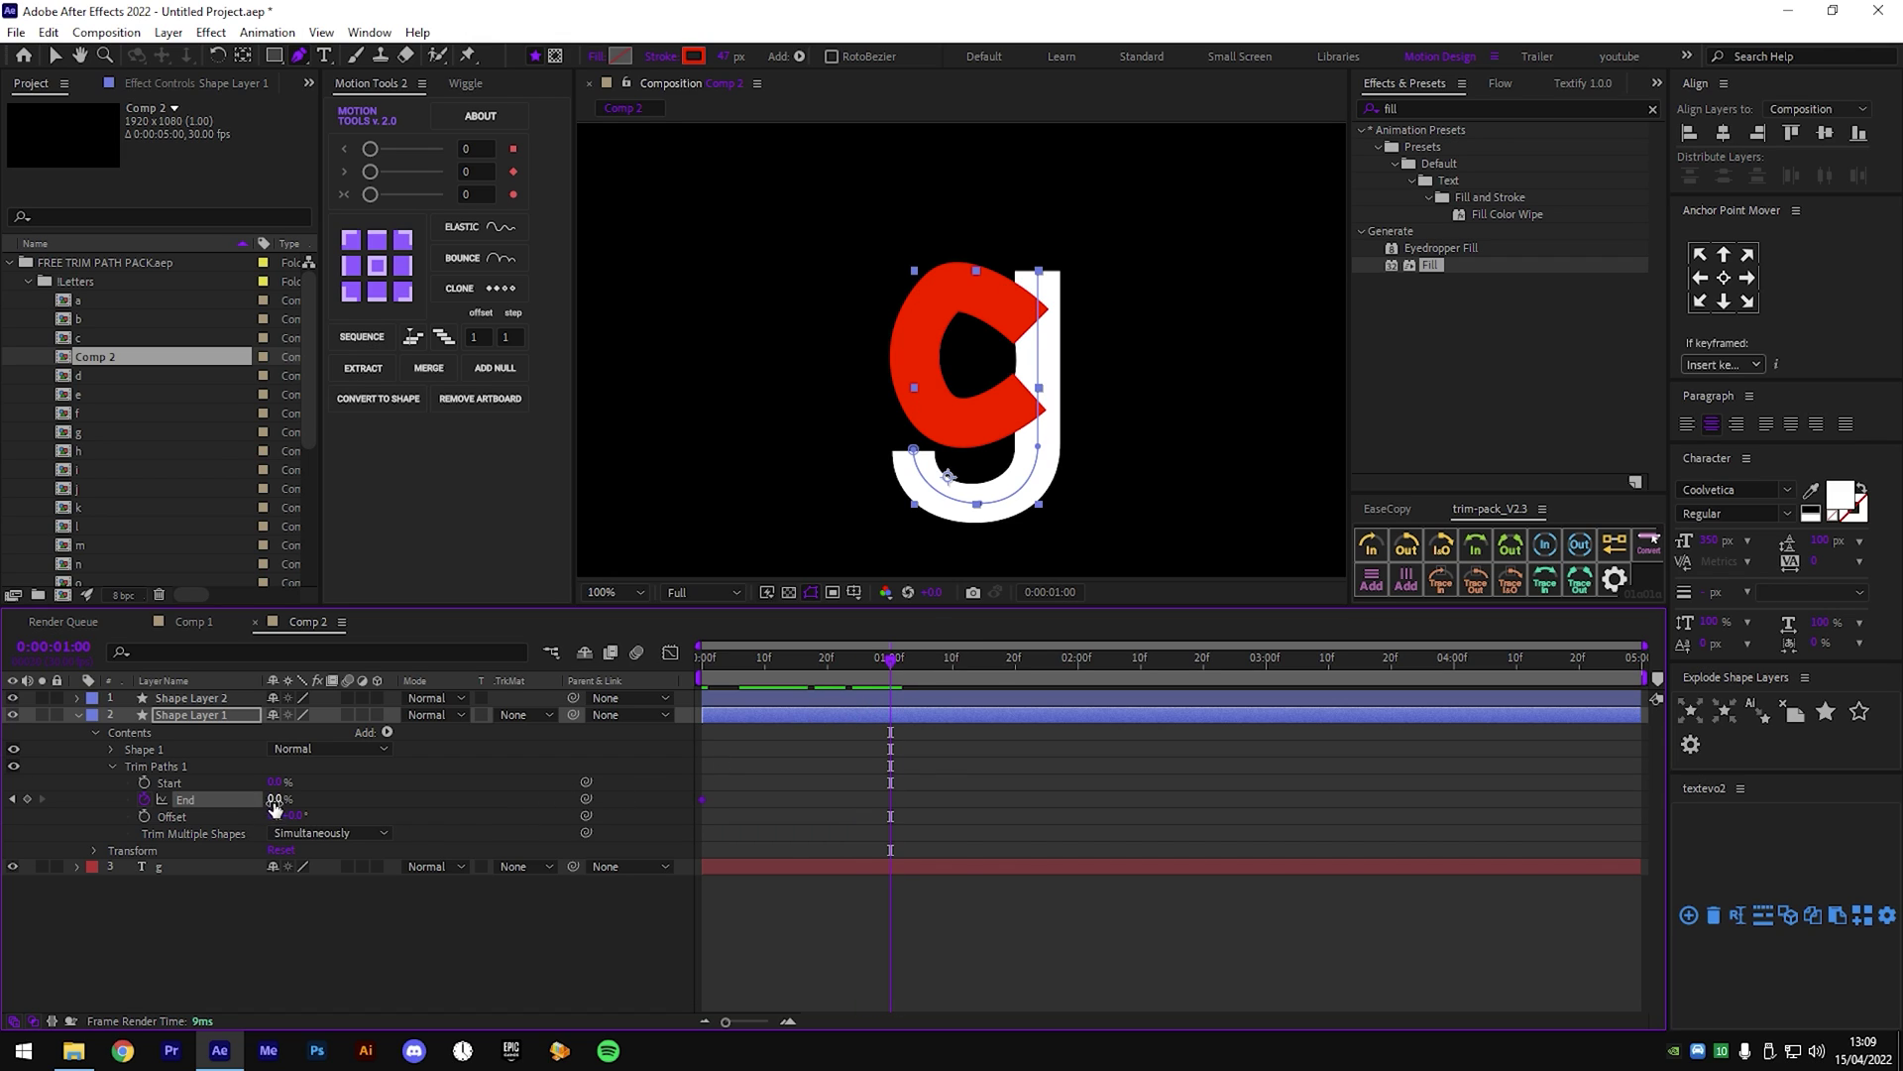
pyautogui.moveTo(275, 800); pyautogui.dragTo(516, 797)
# Apply Easy Ease to both End keyframes of Shape Layer 1.
pyautogui.moveTo(900, 820); pyautogui.dragTo(635, 789)
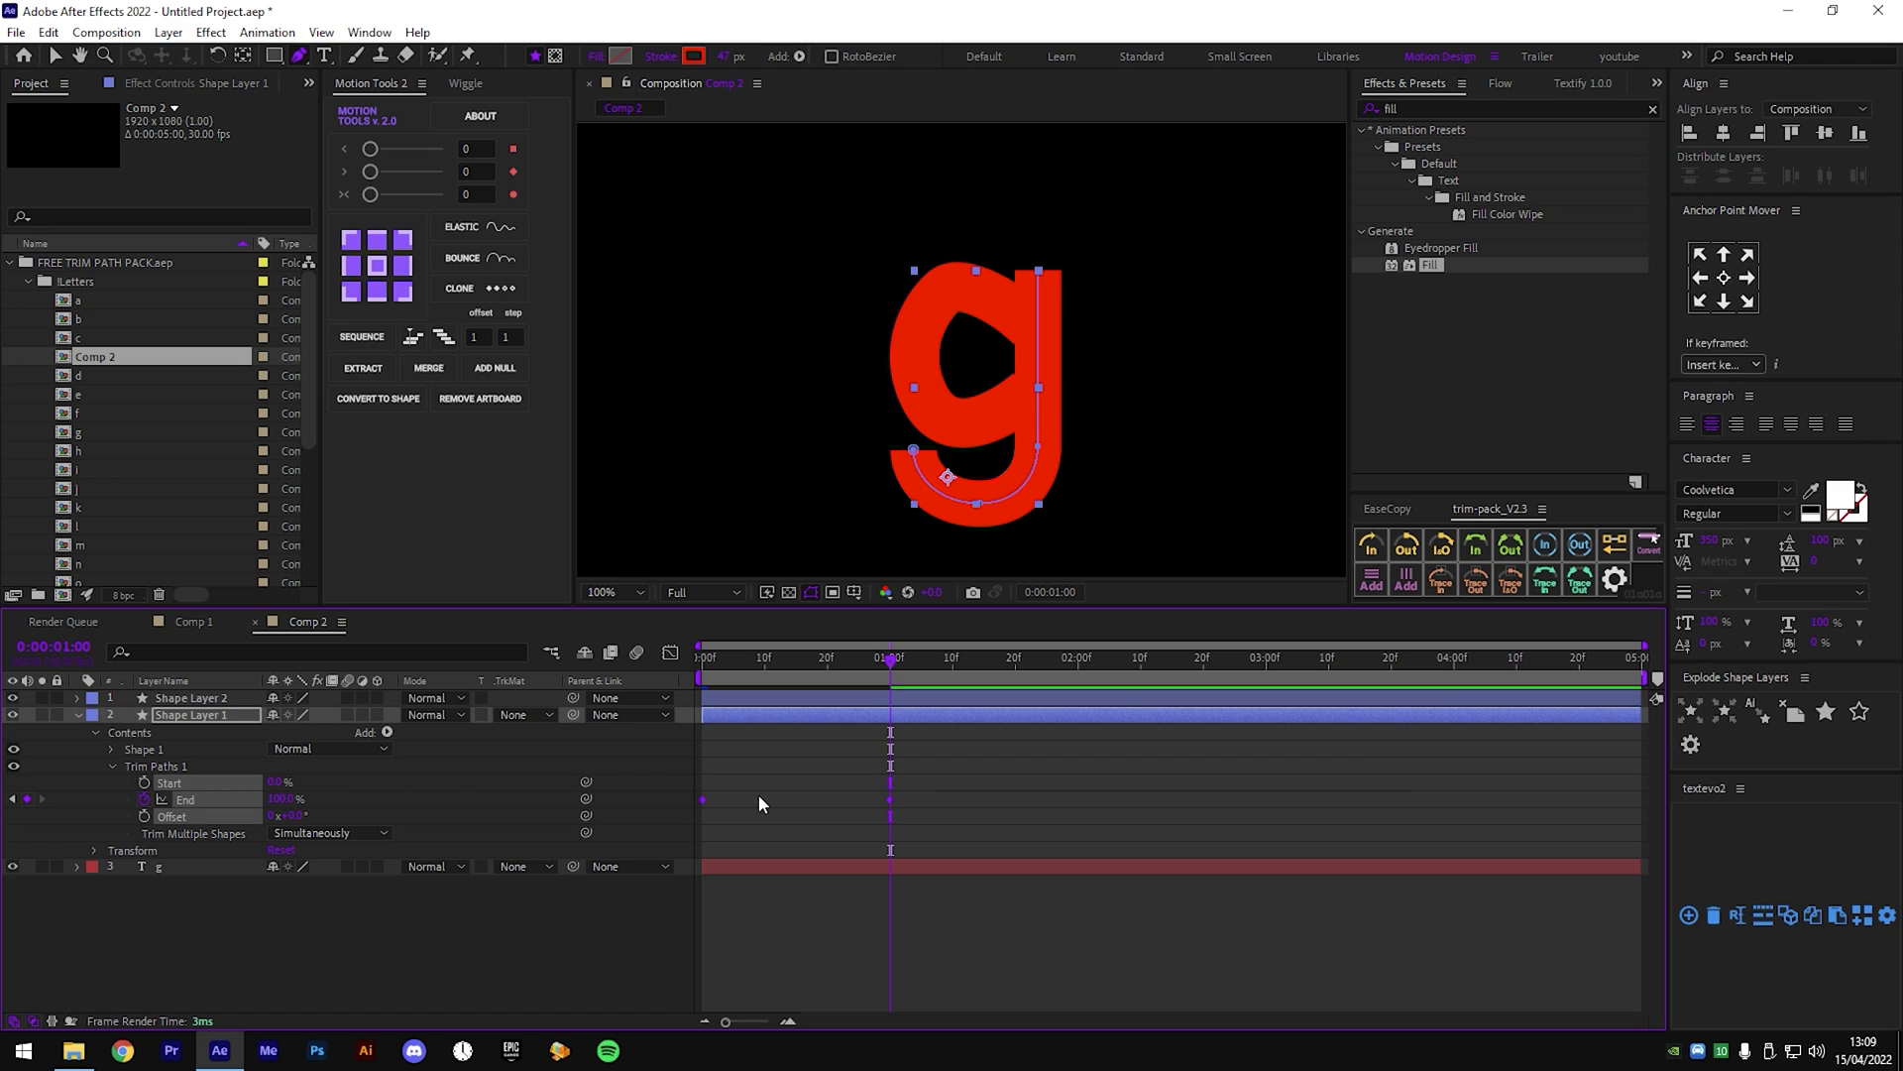
pyautogui.rightClick(703, 799)
pyautogui.moveTo(733, 793)
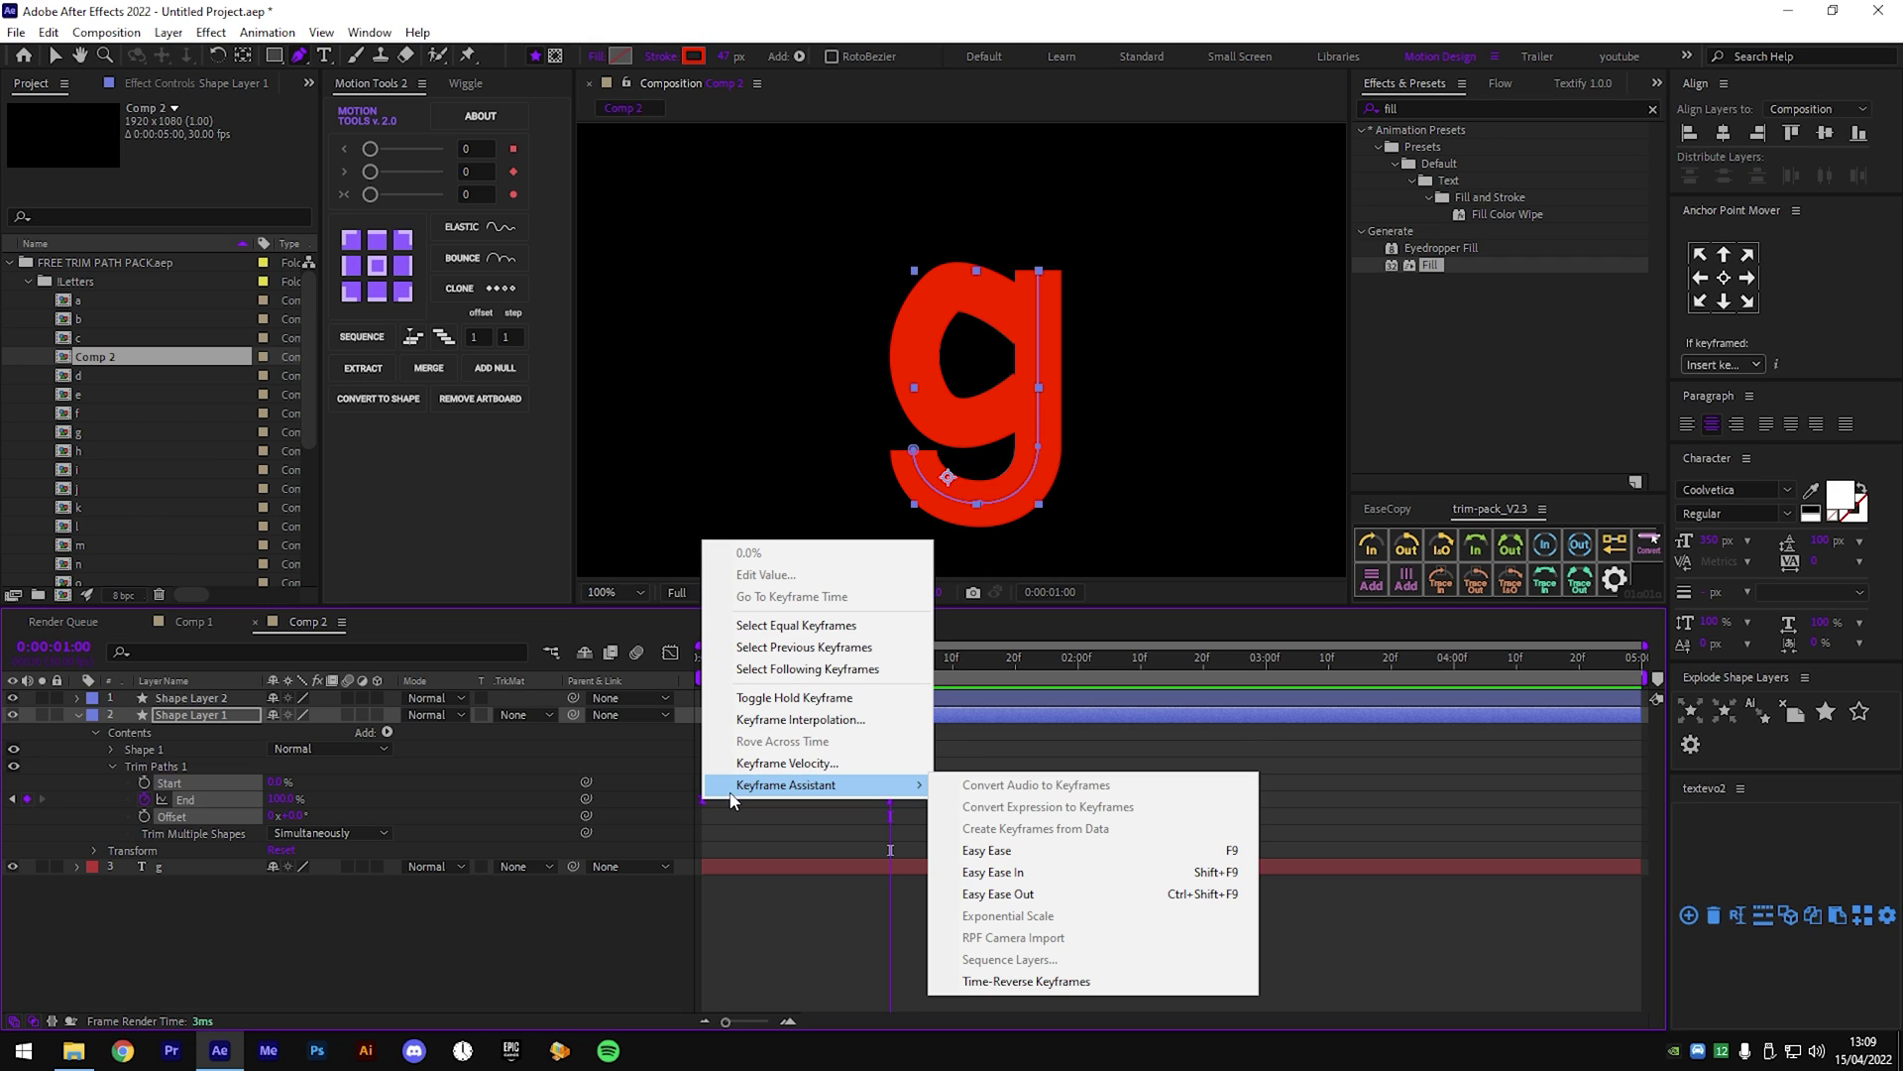
pyautogui.click(993, 855)
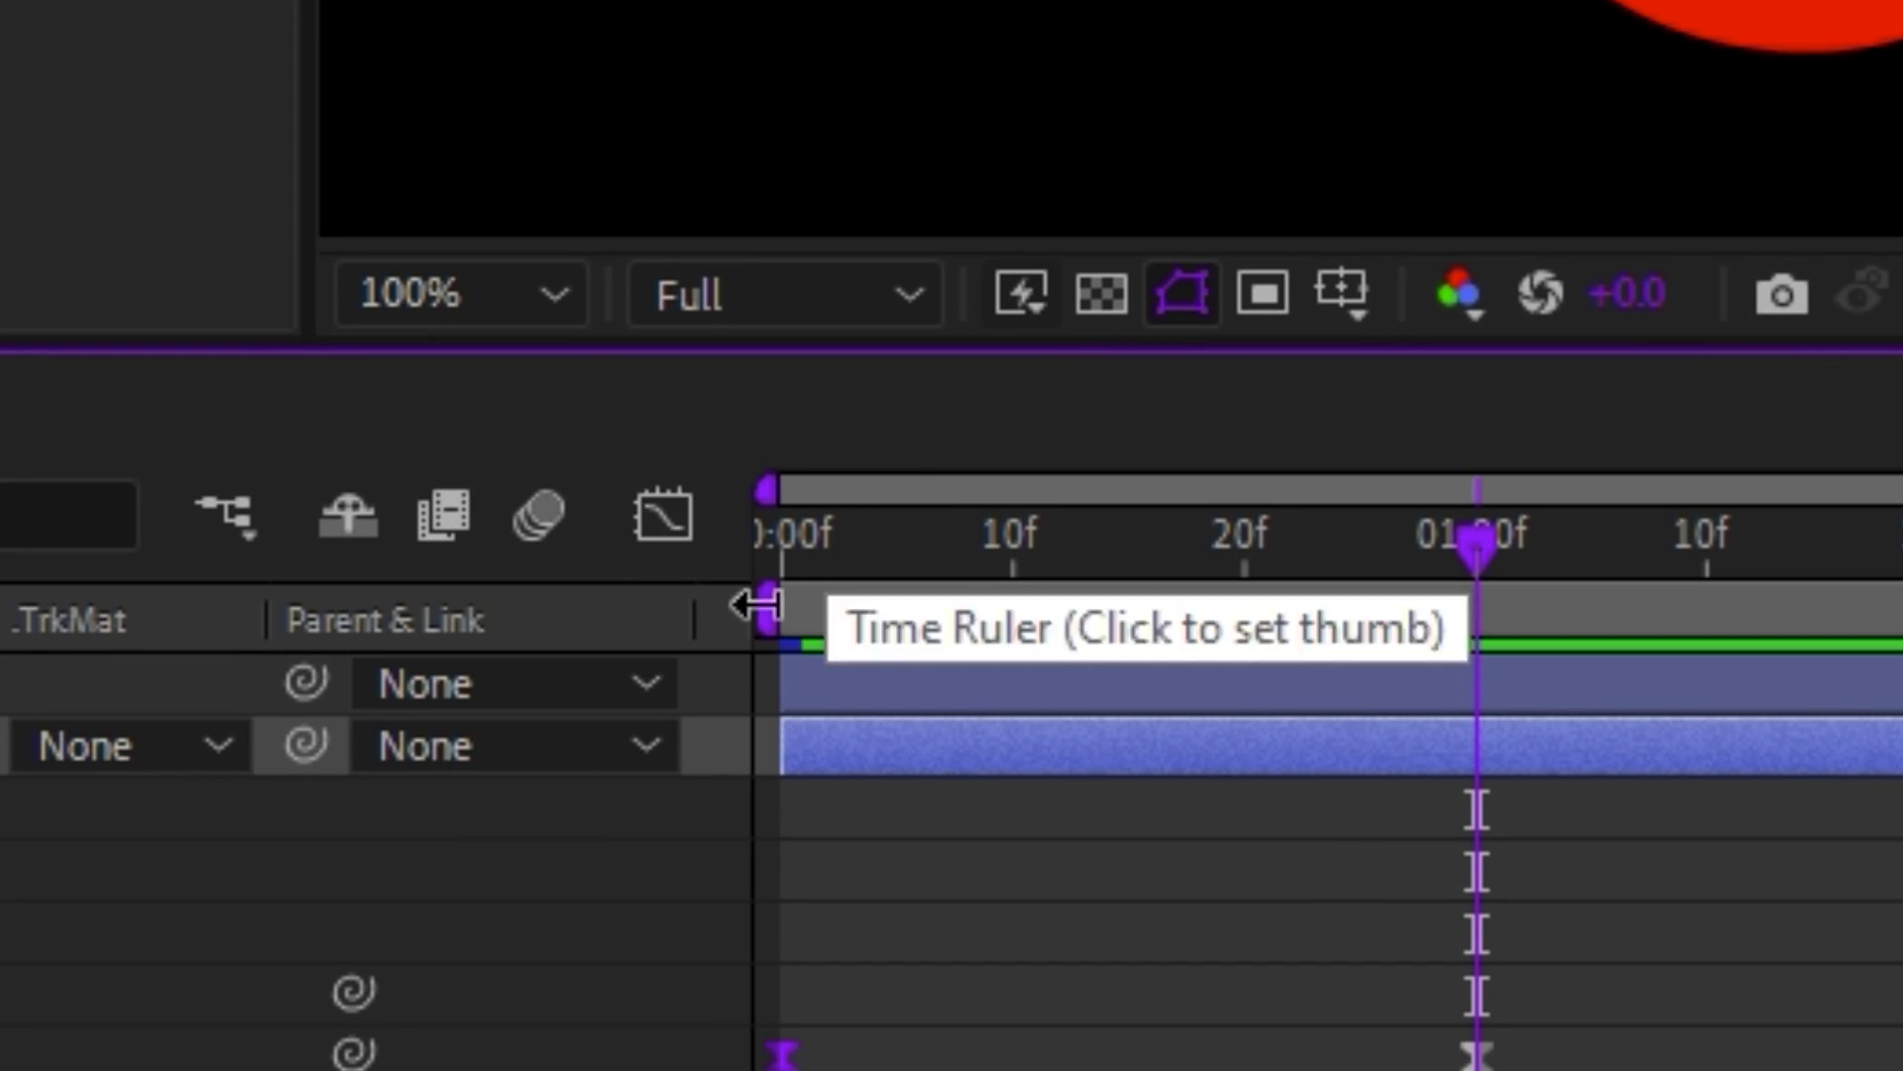
# Reshape Shape Layer 1's End speed graph so it peaks early and slows gradually into the last keyframe, and preview it from the start.
pyautogui.click(657, 520)
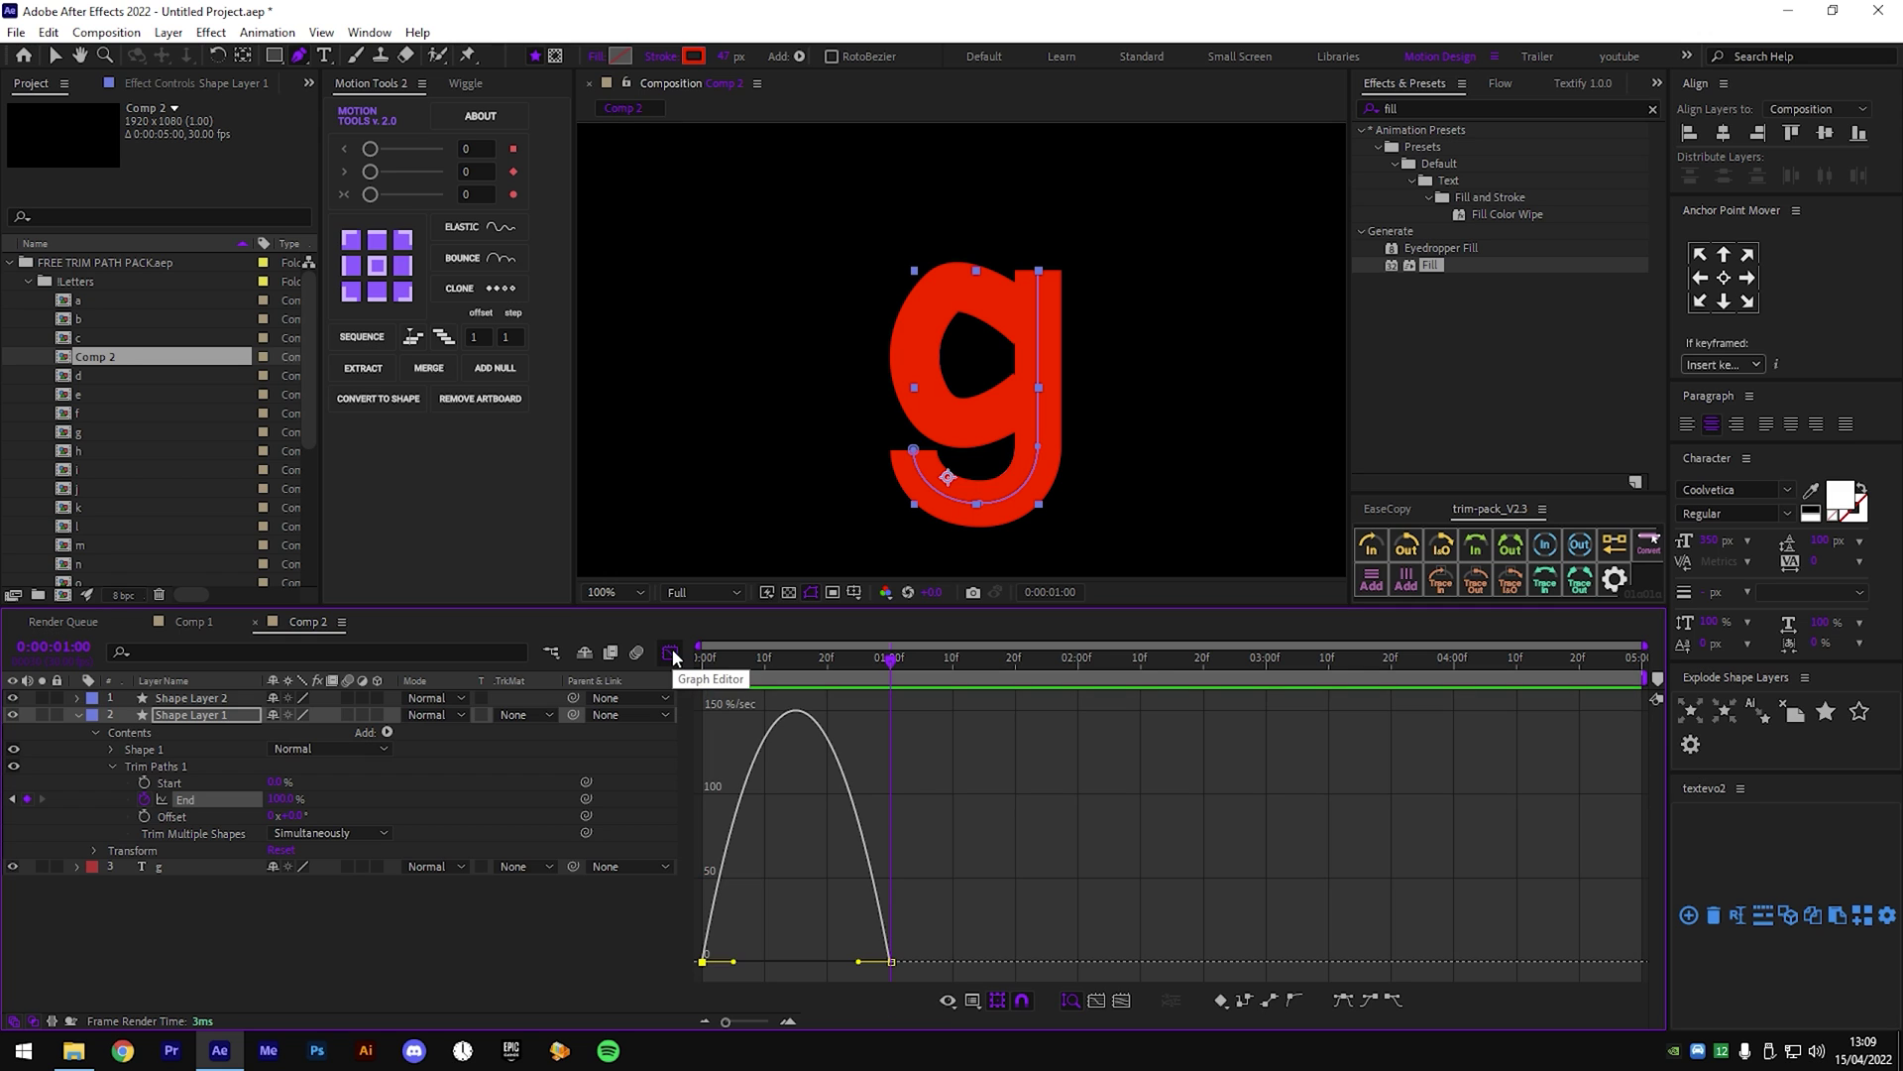
pyautogui.press('v')
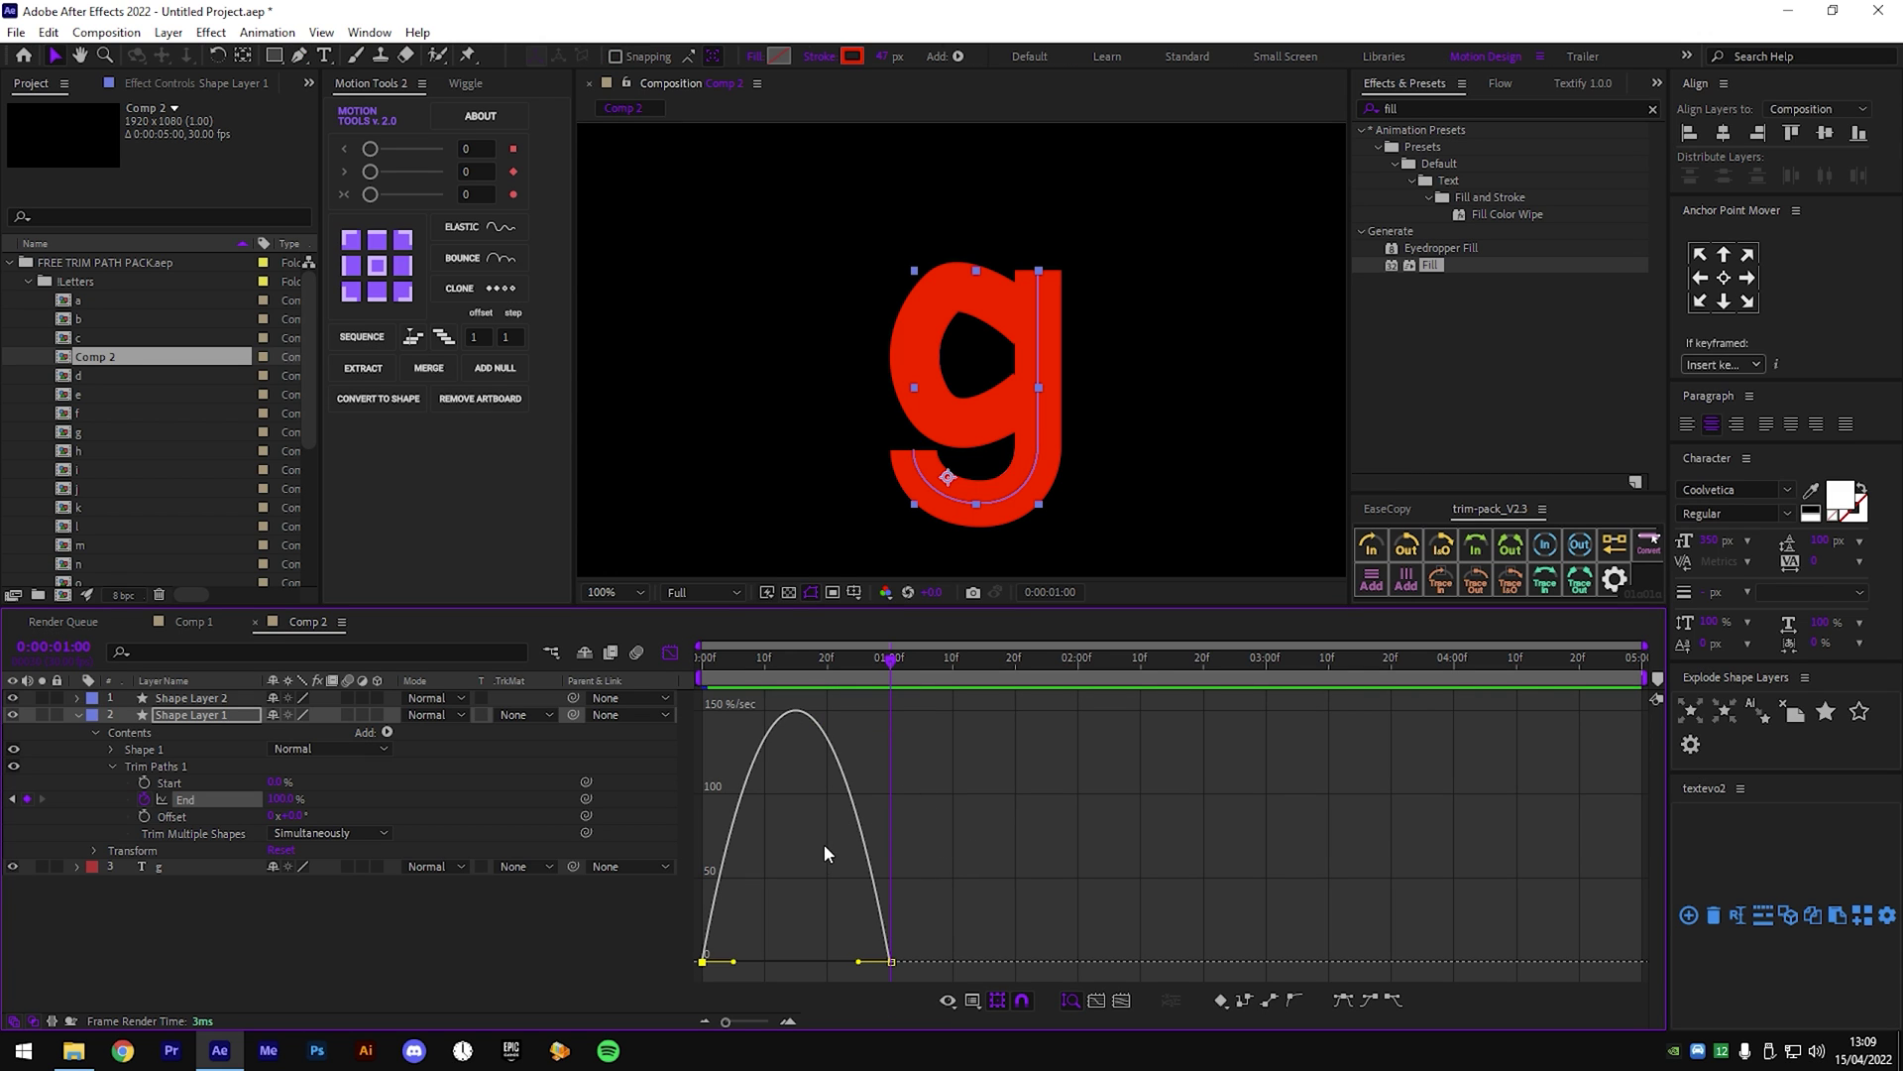
pyautogui.moveTo(776, 659); pyautogui.dragTo(796, 681)
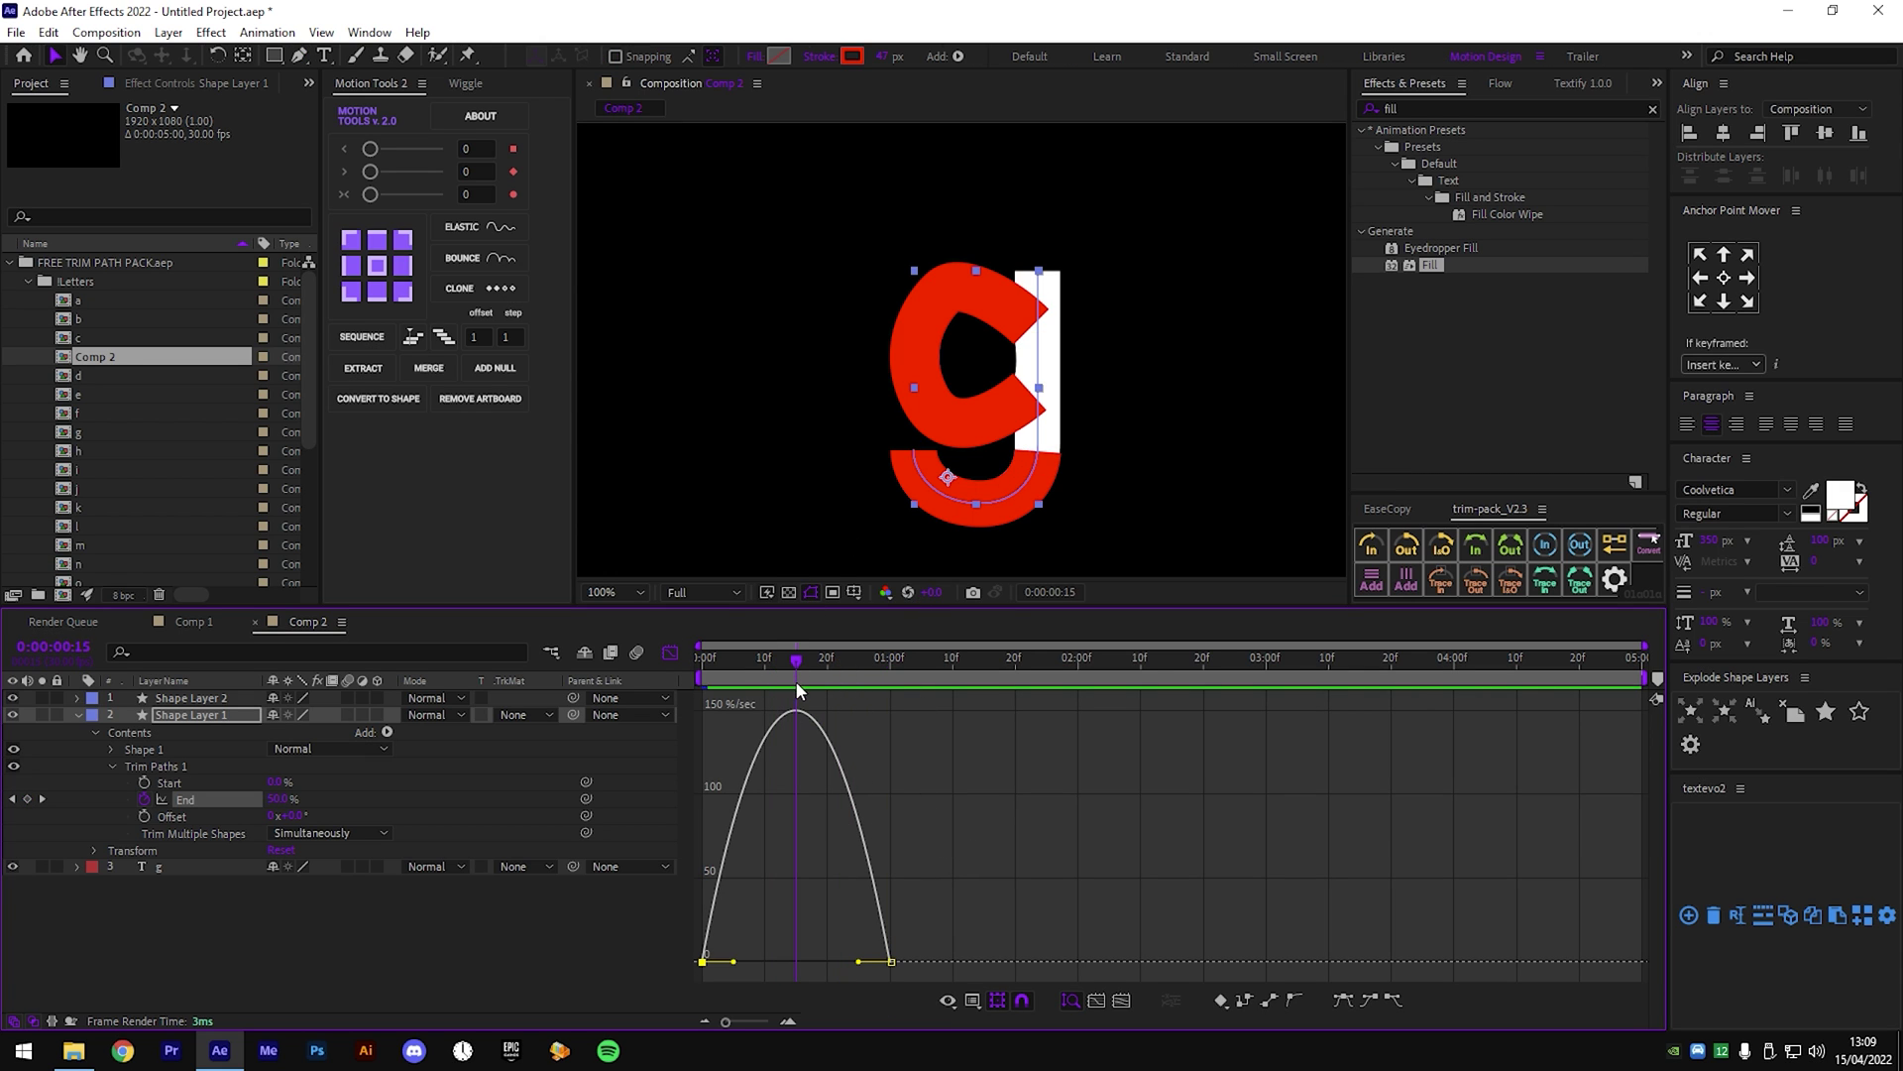
pyautogui.rightClick(884, 823)
pyautogui.click(992, 630)
pyautogui.moveTo(857, 961); pyautogui.dragTo(759, 965)
pyautogui.moveTo(713, 662); pyautogui.dragTo(700, 665)
pyautogui.press('space')
# Park the playhead at frame 11, add Trim Paths to Shape Layer 2 and set its End to 0%.
pyautogui.moveTo(783, 789)
pyautogui.mouseDown()
pyautogui.moveTo(829, 790)
pyautogui.moveTo(746, 805)
pyautogui.moveTo(771, 784)
pyautogui.mouseUp()
pyautogui.press('.')
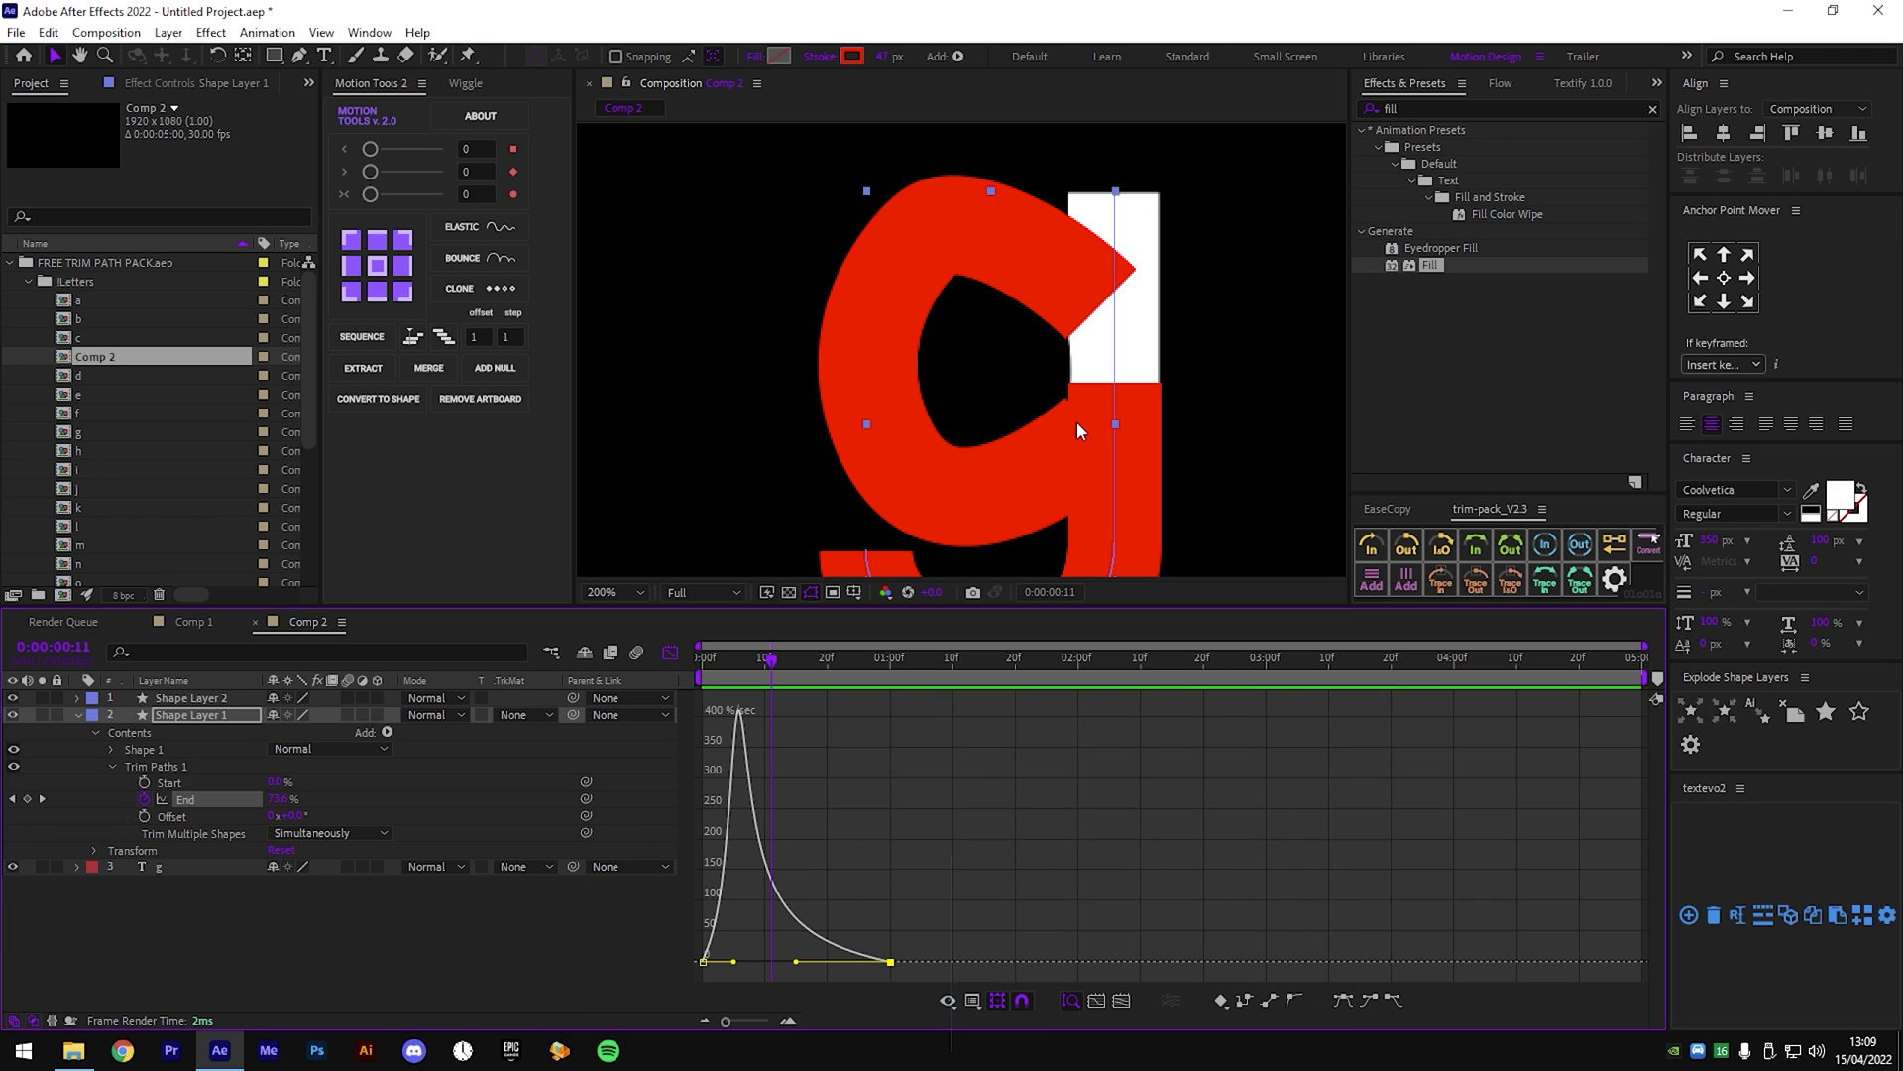
pyautogui.click(184, 718)
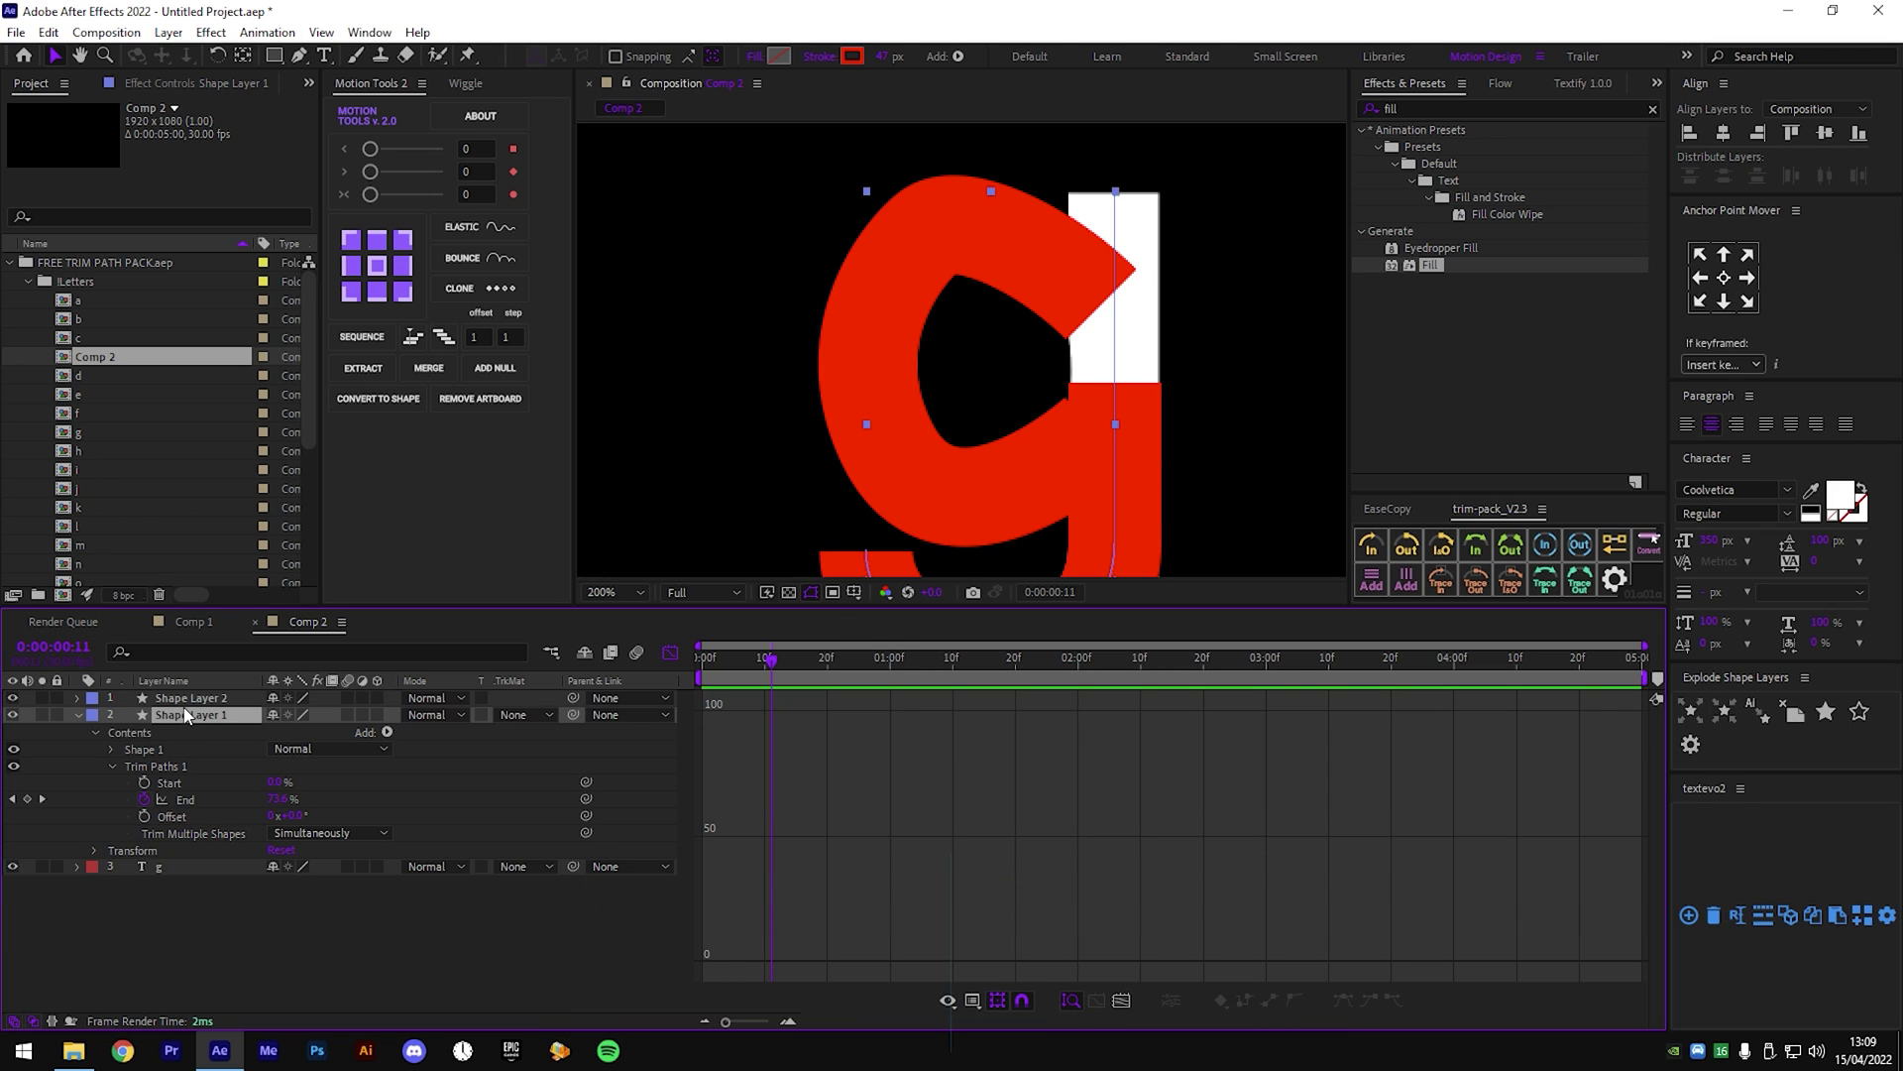
pyautogui.hotkey('shift', 'F3')
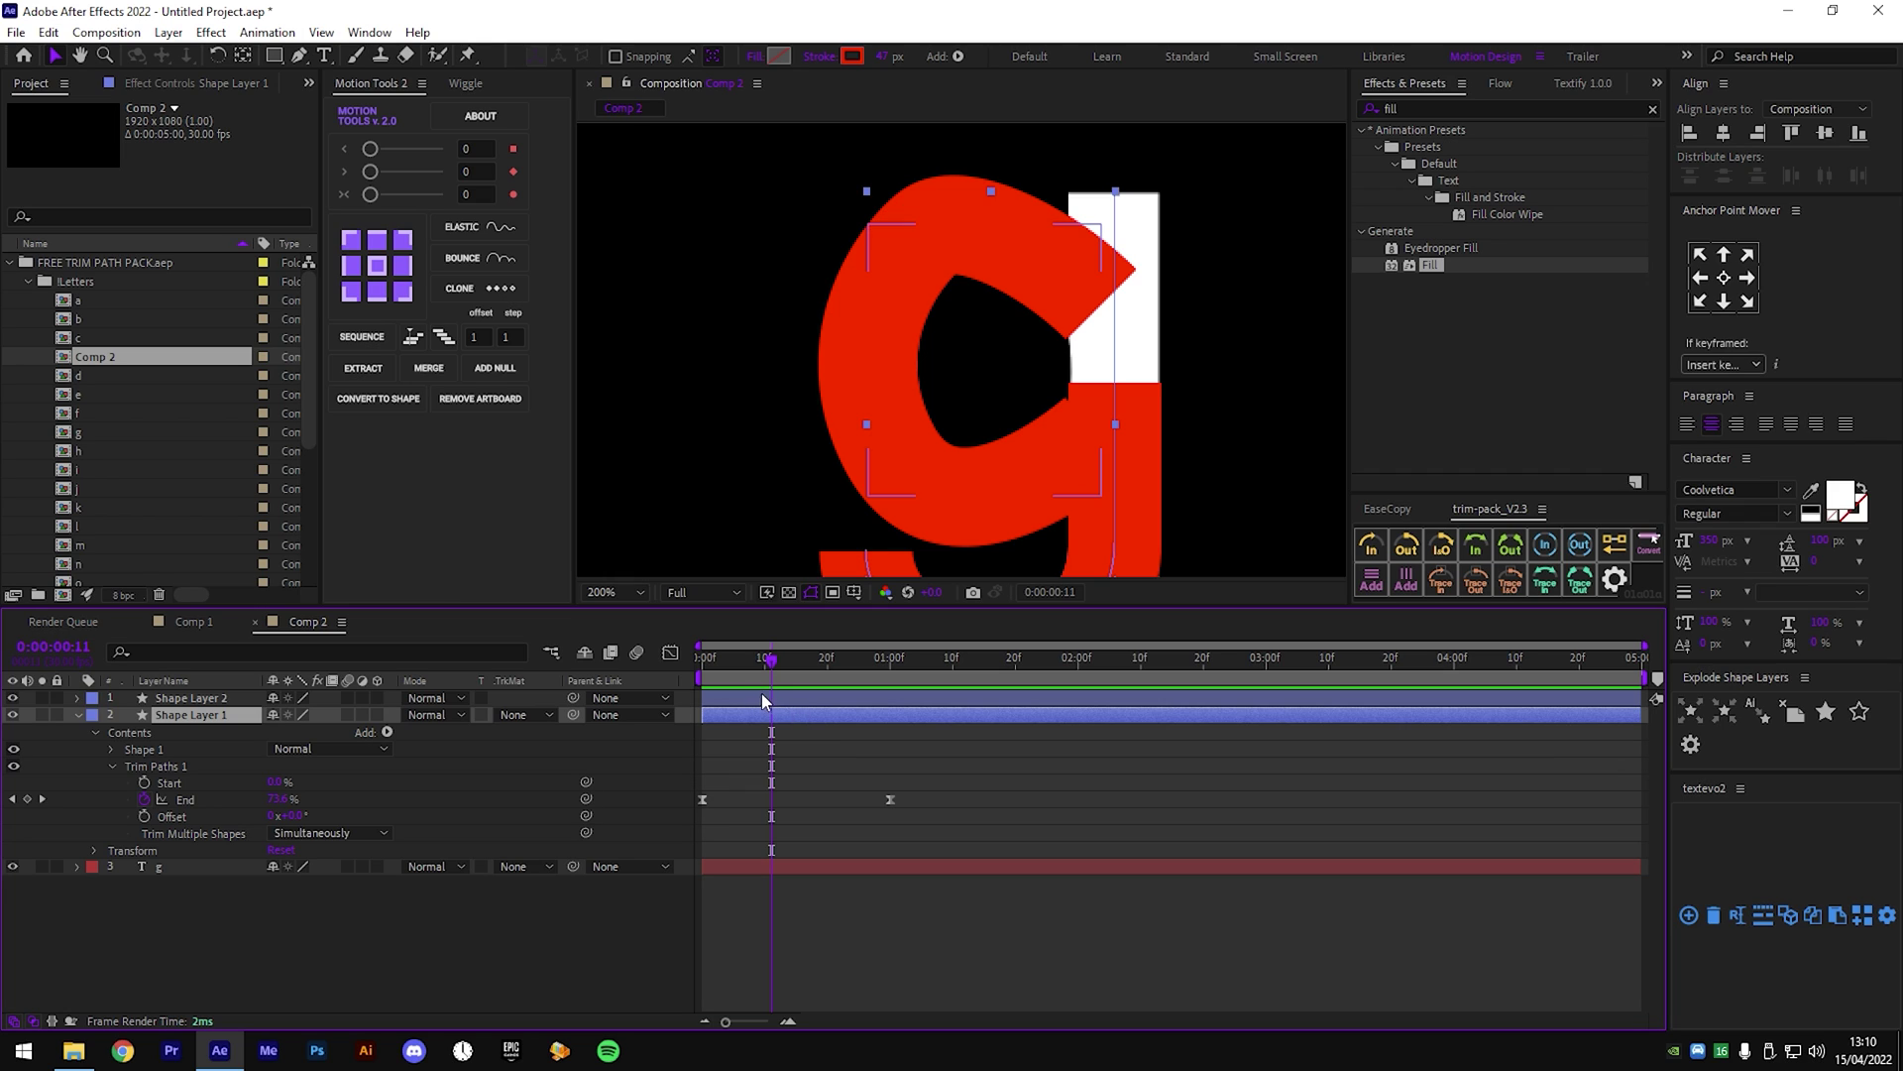
pyautogui.click(769, 697)
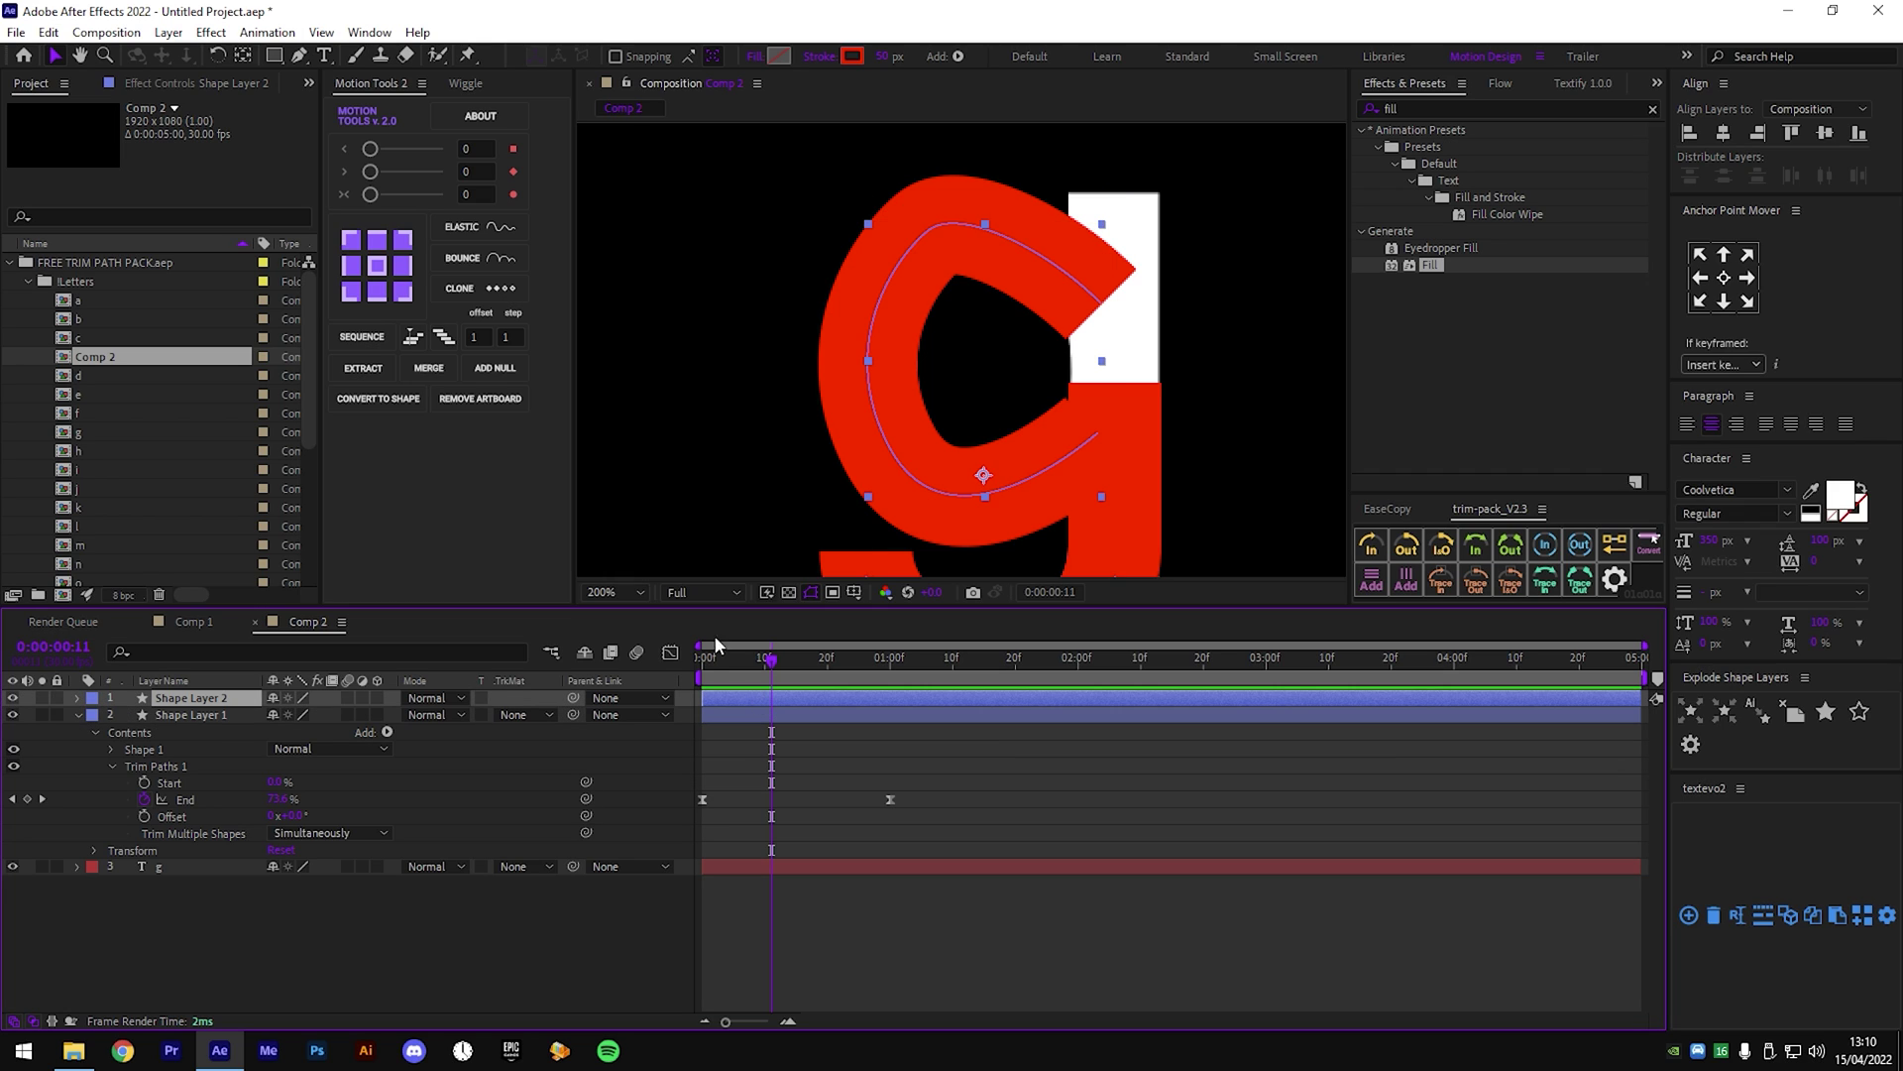
pyautogui.click(77, 698)
pyautogui.click(388, 716)
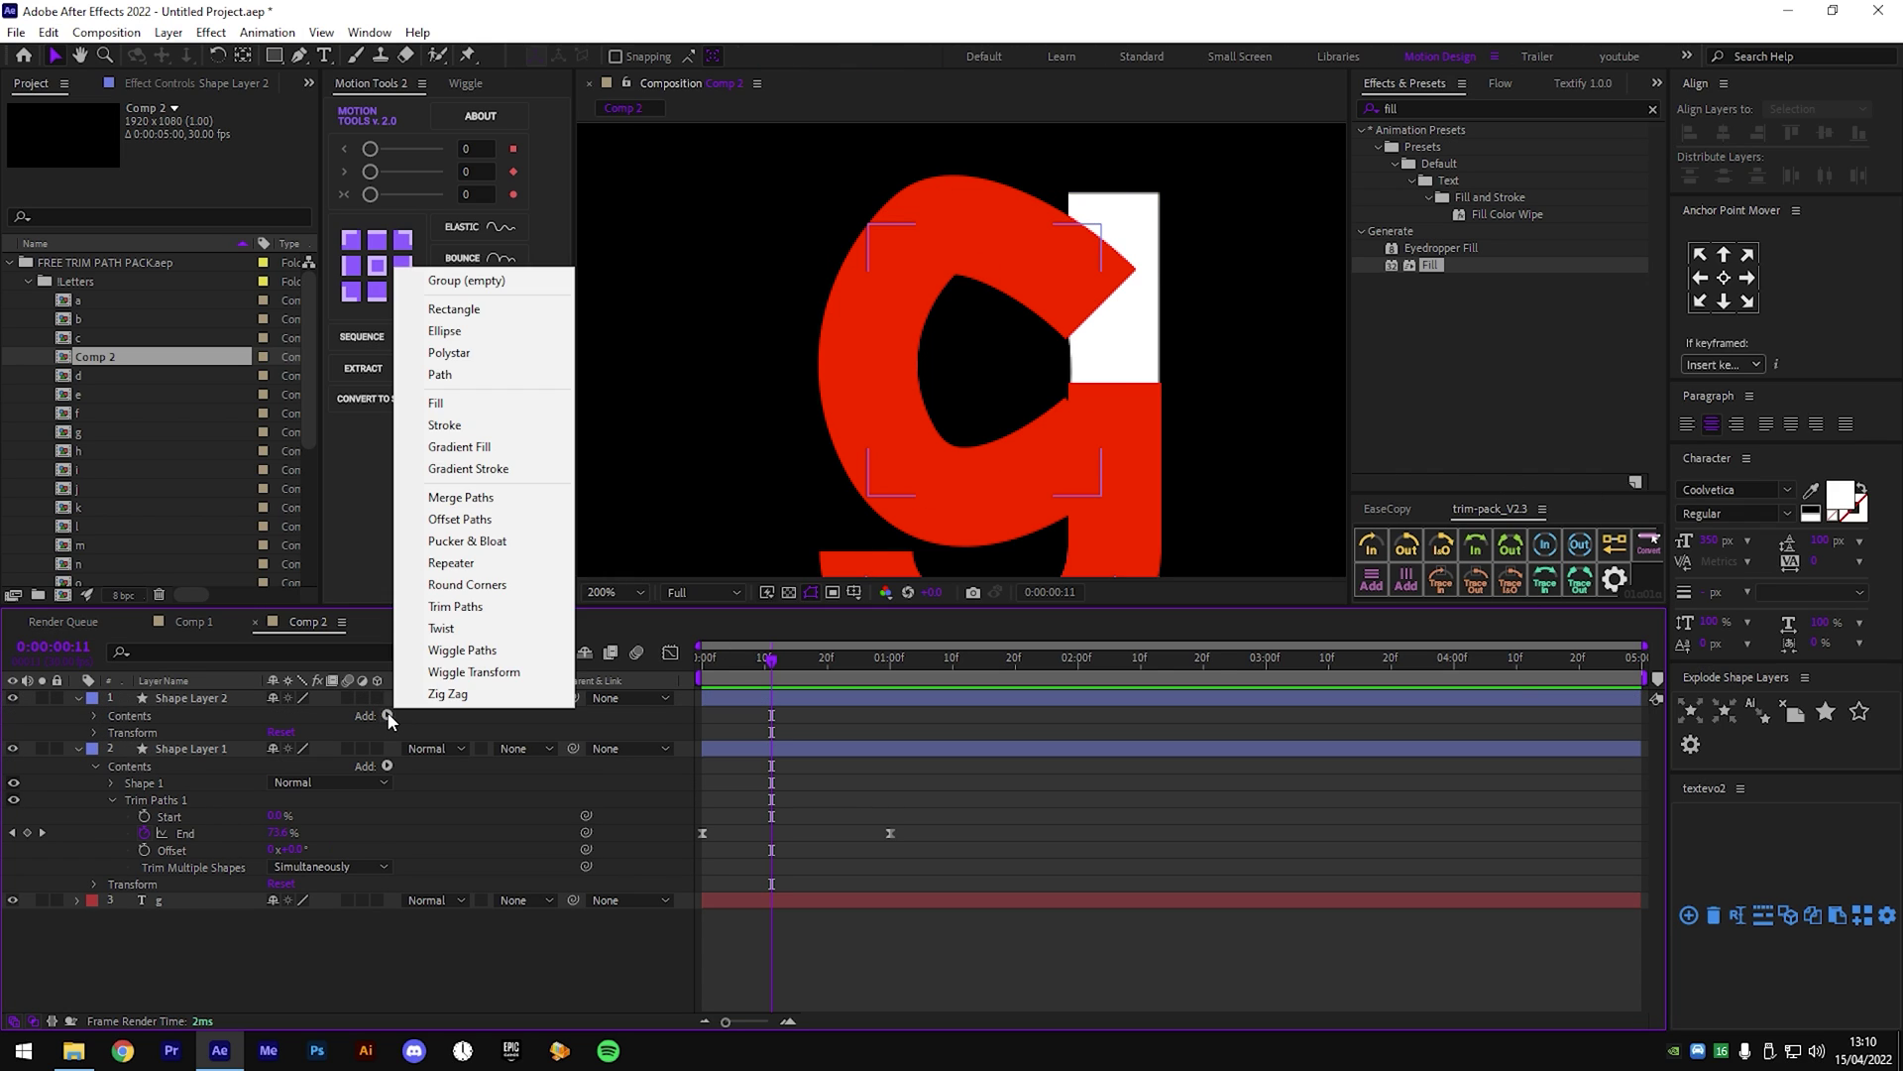
pyautogui.click(458, 606)
pyautogui.click(113, 750)
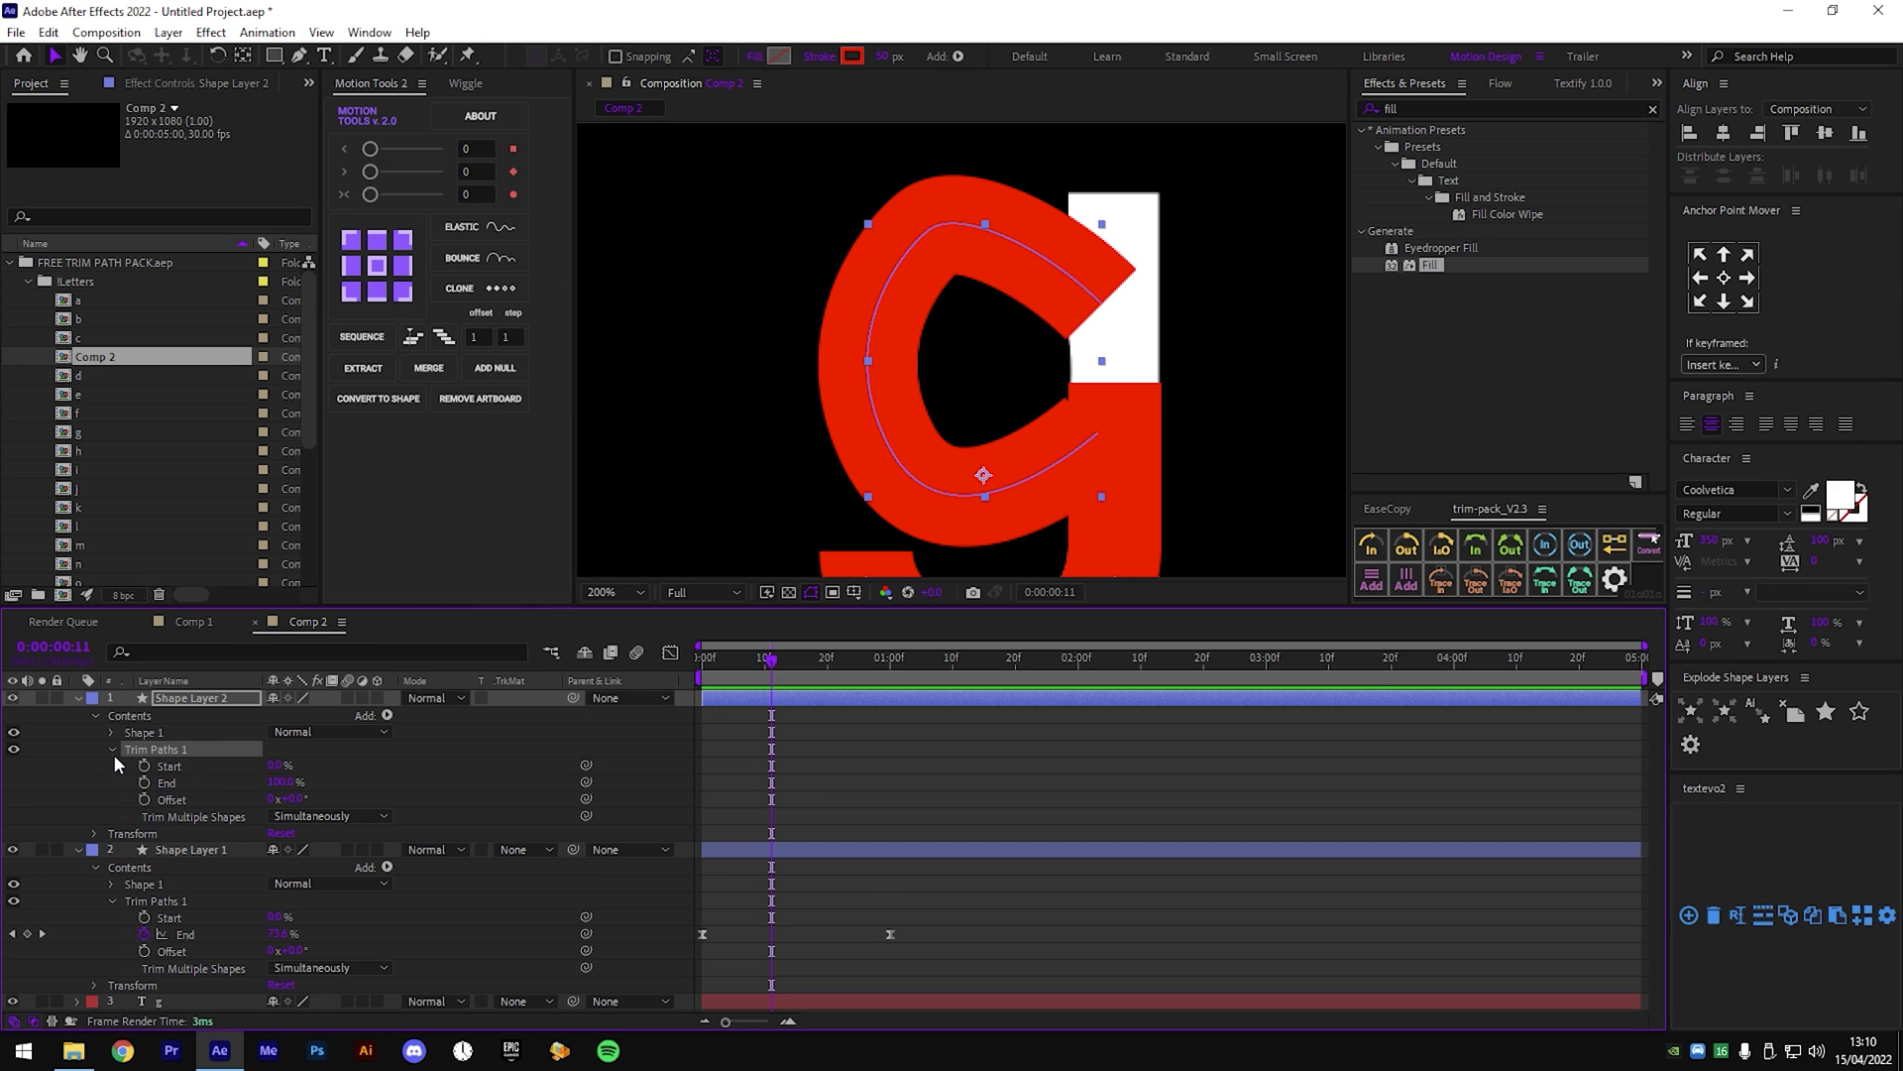
pyautogui.moveTo(274, 783); pyautogui.dragTo(139, 796)
# Keyframe Shape Layer 2's End from 0% at frame 11 to 100% at 0:00:01:05 and apply Easy Ease to both keyframes.
pyautogui.click(143, 783)
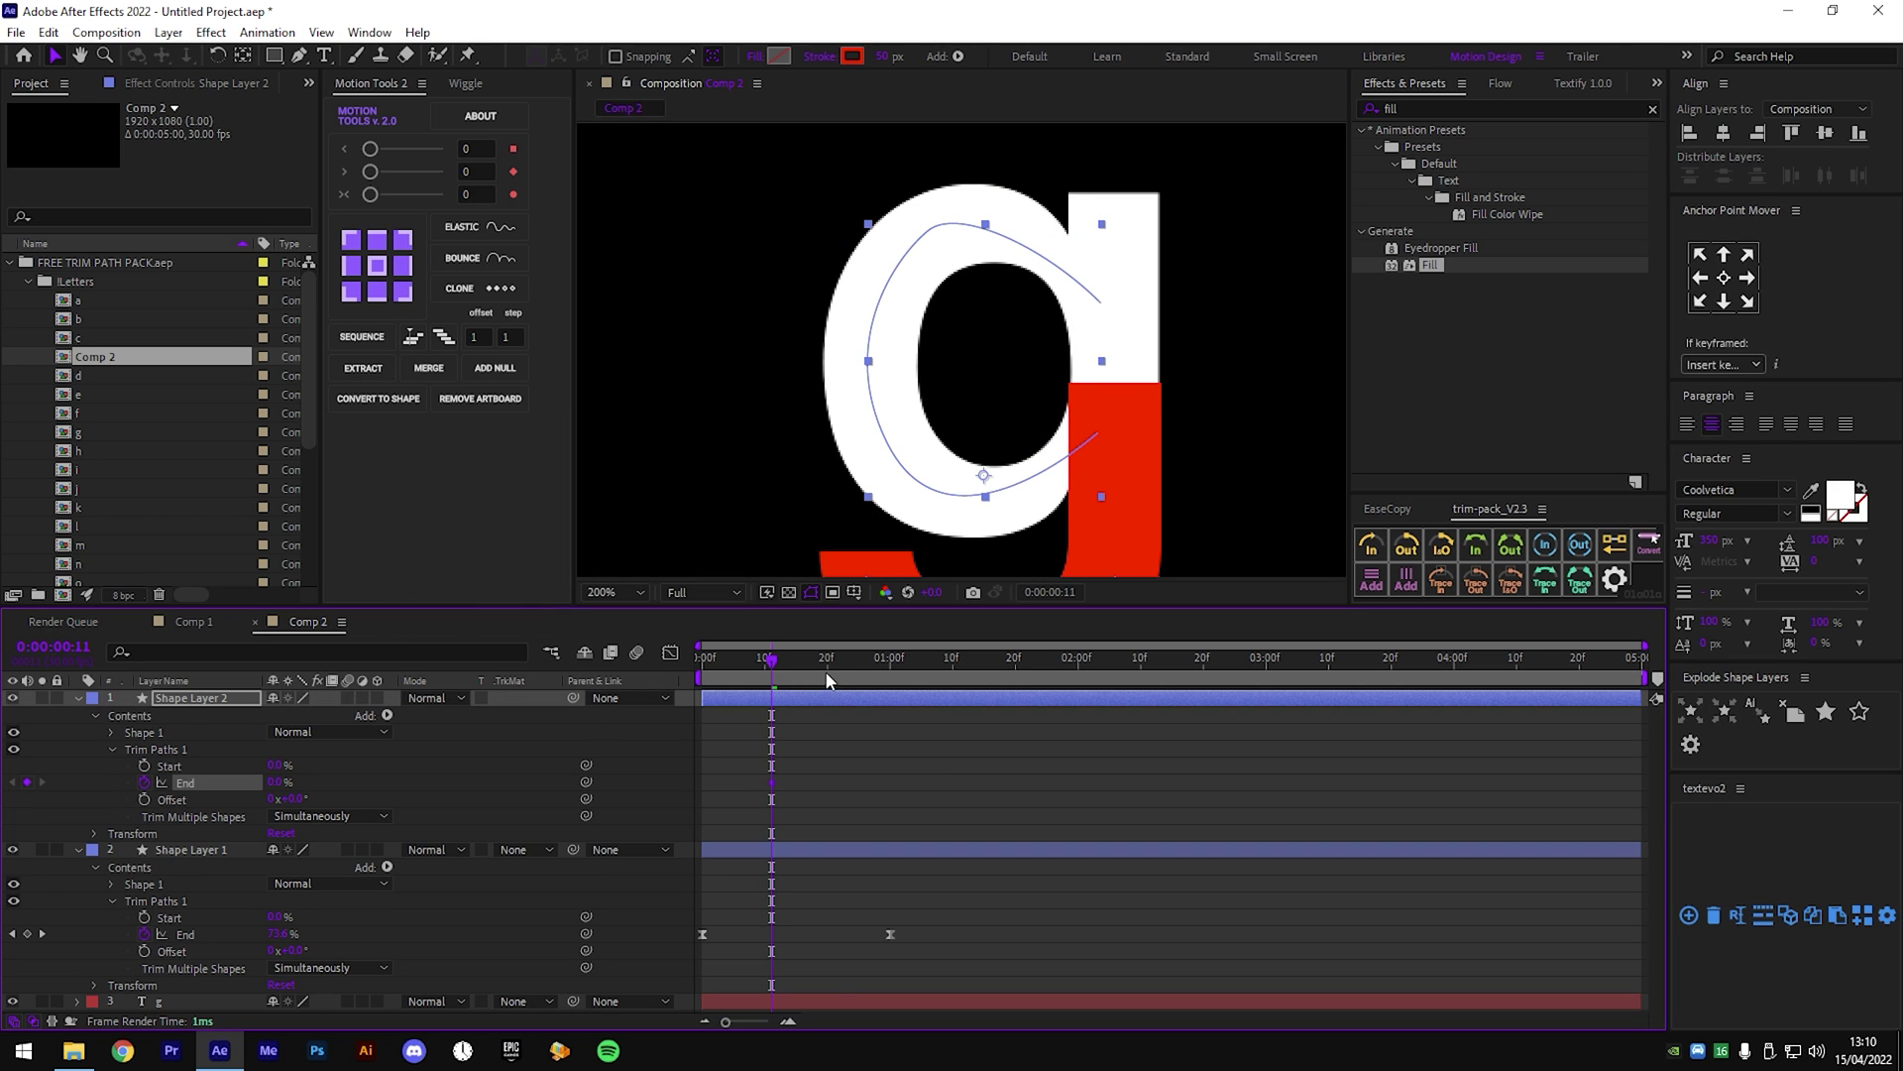
pyautogui.moveTo(772, 658); pyautogui.dragTo(922, 660)
pyautogui.moveTo(278, 783); pyautogui.dragTo(446, 829)
pyautogui.press('F9')
pyautogui.click(771, 783)
pyautogui.press('F9')
# Lengthen the ease into Shape Layer 2's last End keyframe in the speed graph so the speed peaks early, and preview from the start.
pyautogui.click(671, 653)
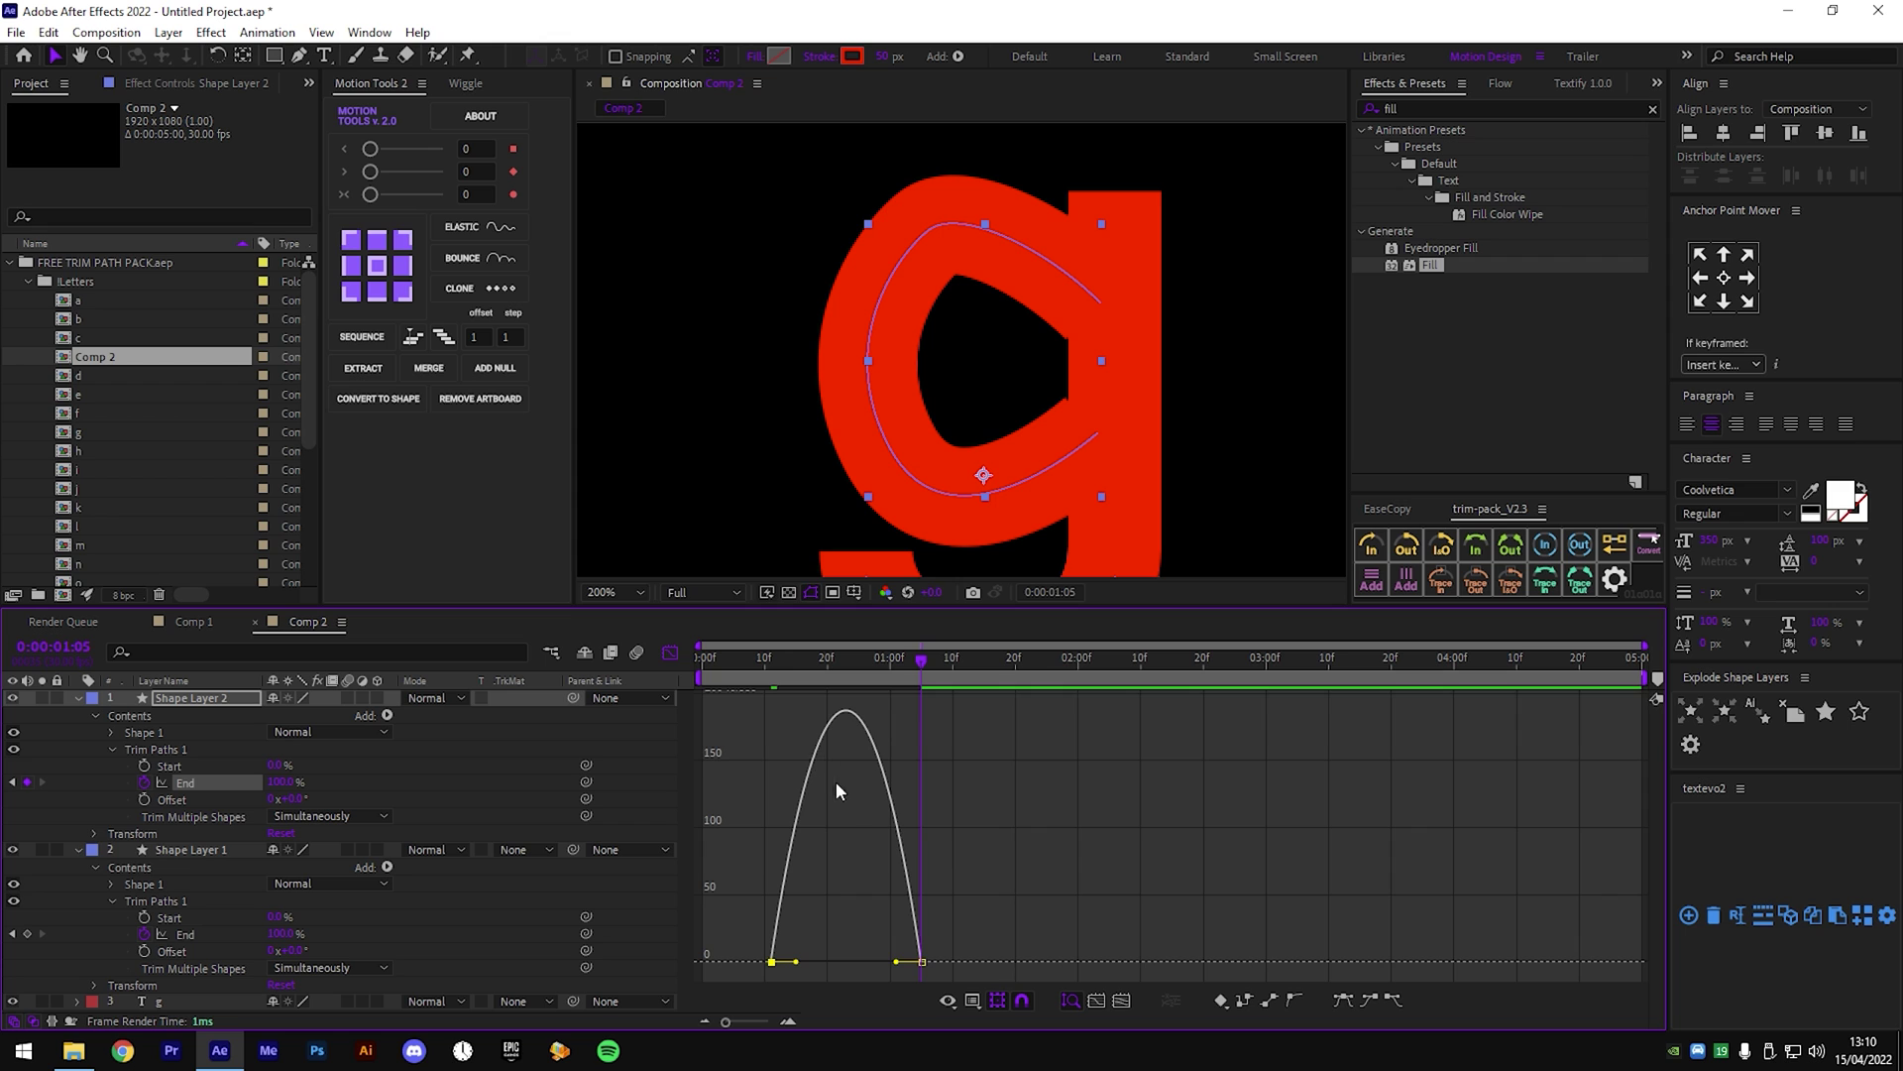
pyautogui.moveTo(896, 962); pyautogui.dragTo(842, 961)
pyautogui.press('Home')
pyautogui.press('space')
# Enable motion blur for both shape layers and the composition, preview the animation and collapse the layer properties.
pyautogui.hotkey('shift', '/')
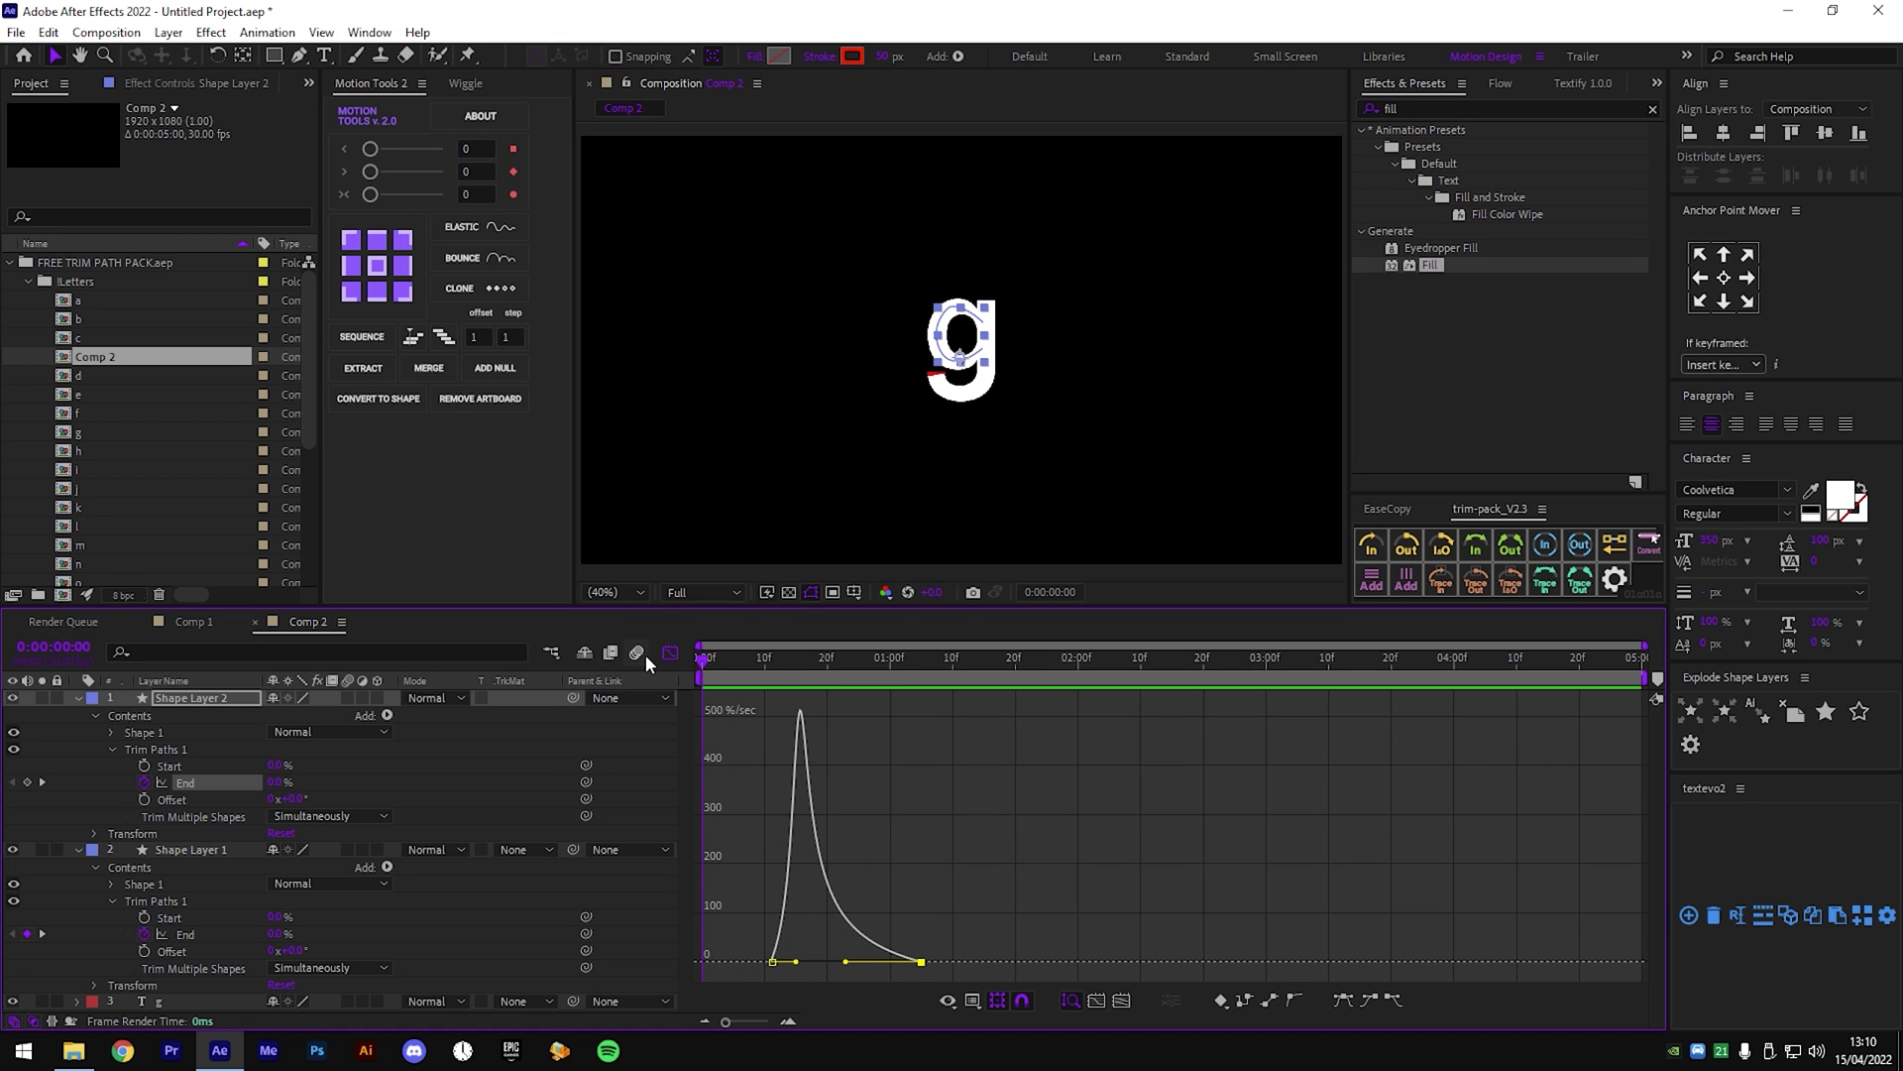
pyautogui.press('space')
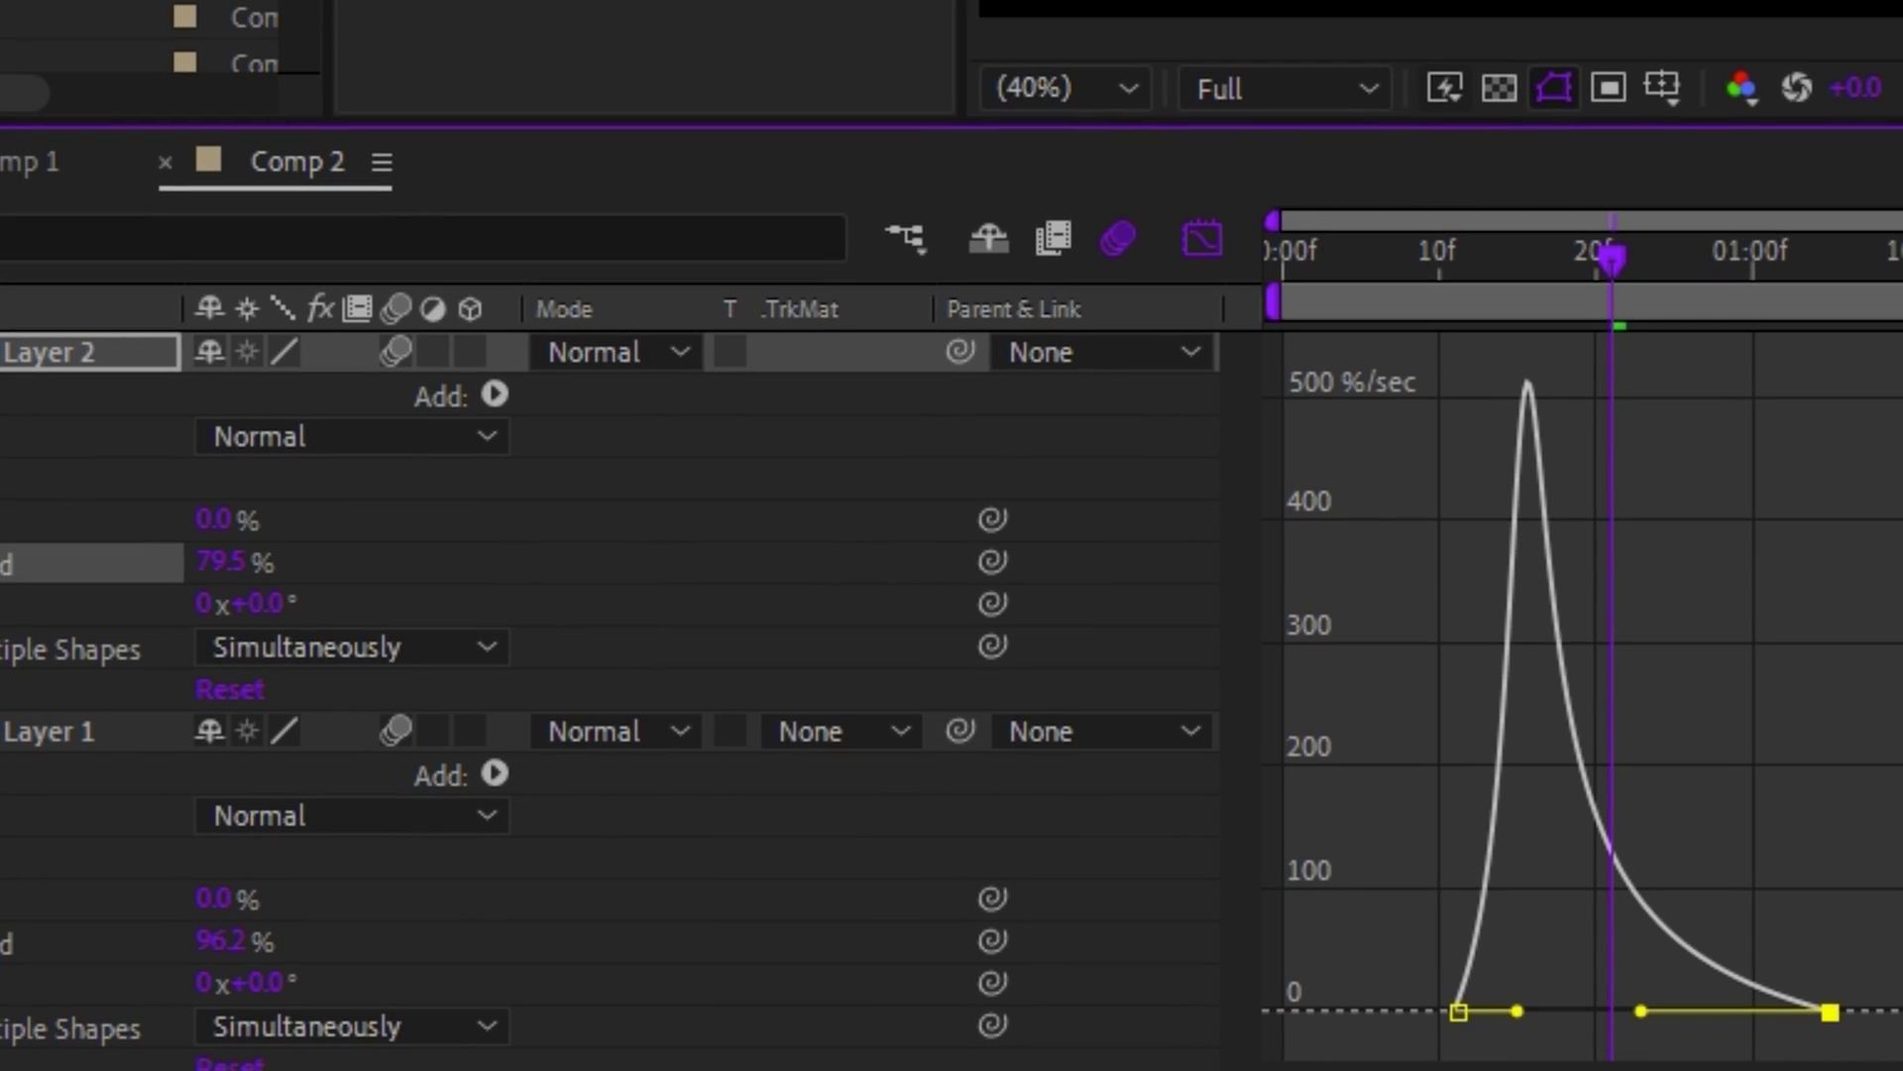
pyautogui.click(2, 352)
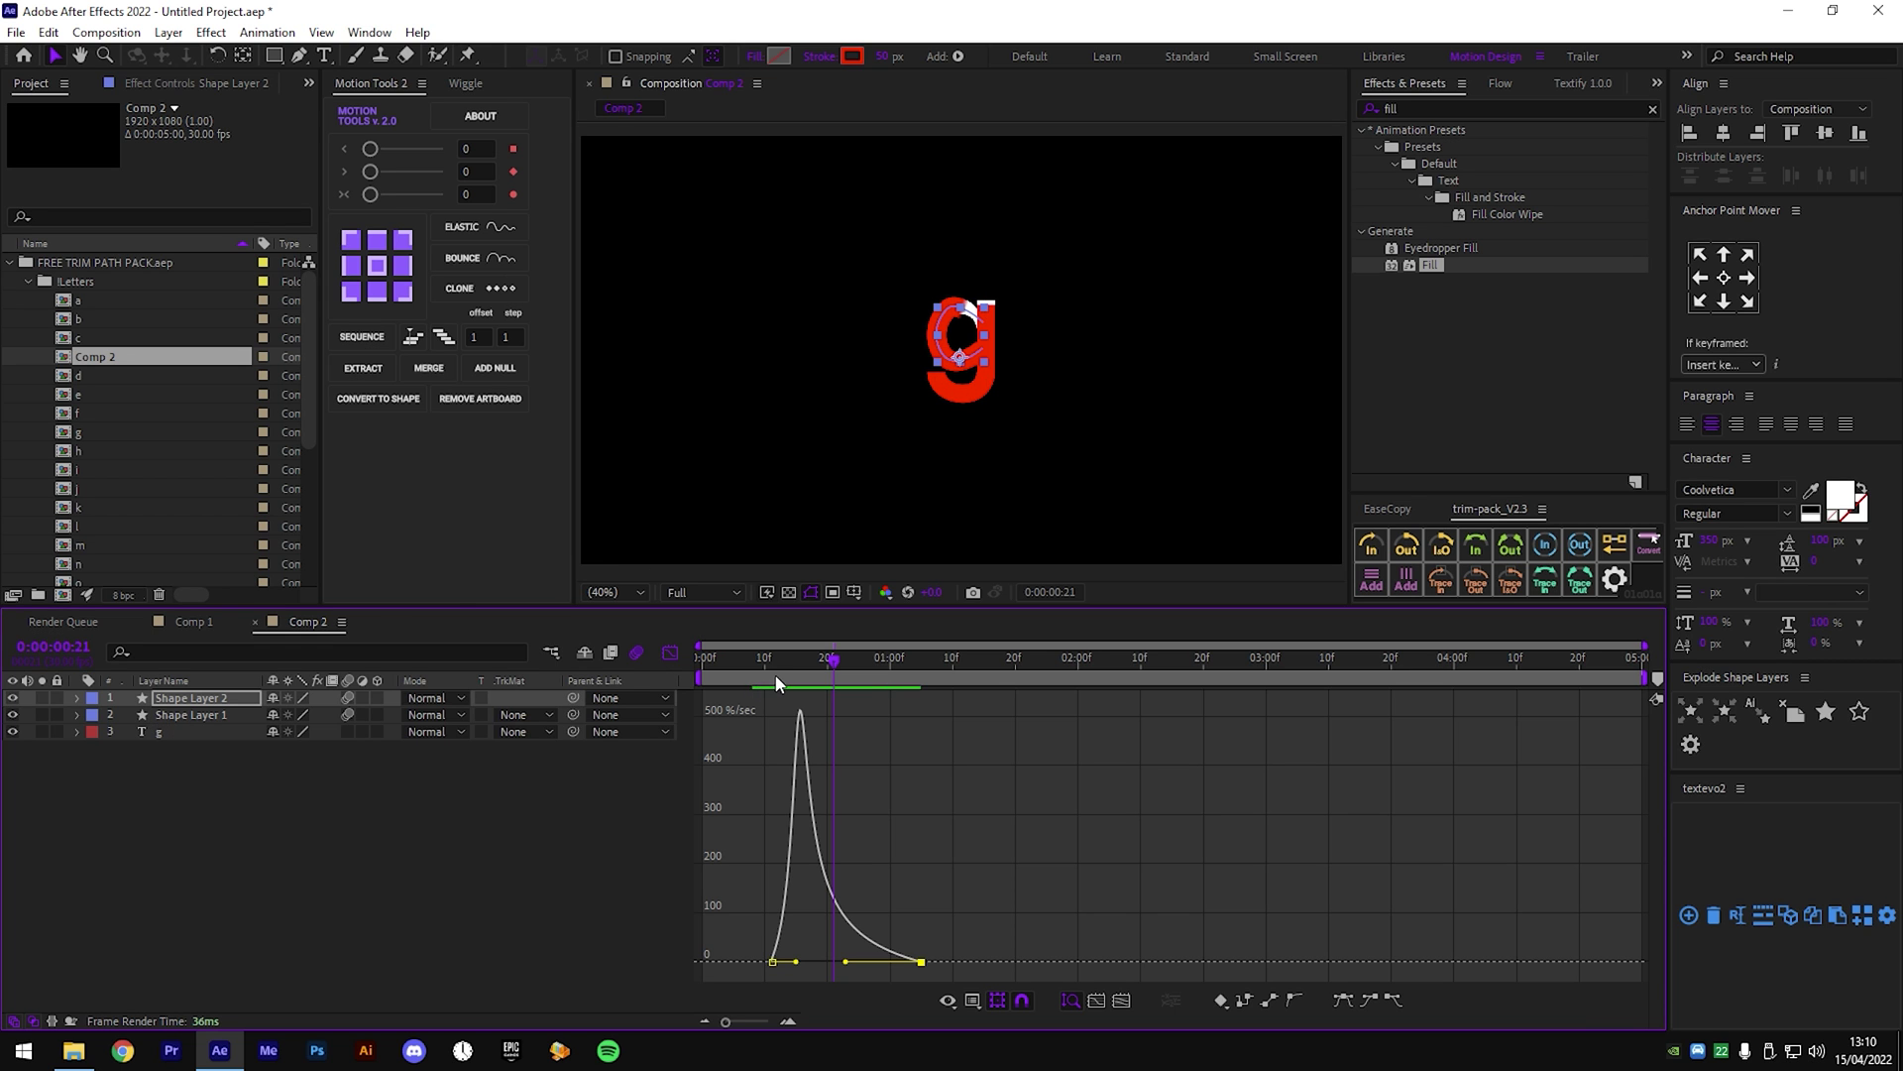
# Examine how the red strokes cover the white g text over the animation, briefly isolating the text layer.
pyautogui.moveTo(776, 677); pyautogui.dragTo(1040, 674)
pyautogui.scroll(2, 993, 545)
pyautogui.moveTo(890, 665); pyautogui.dragTo(1015, 693)
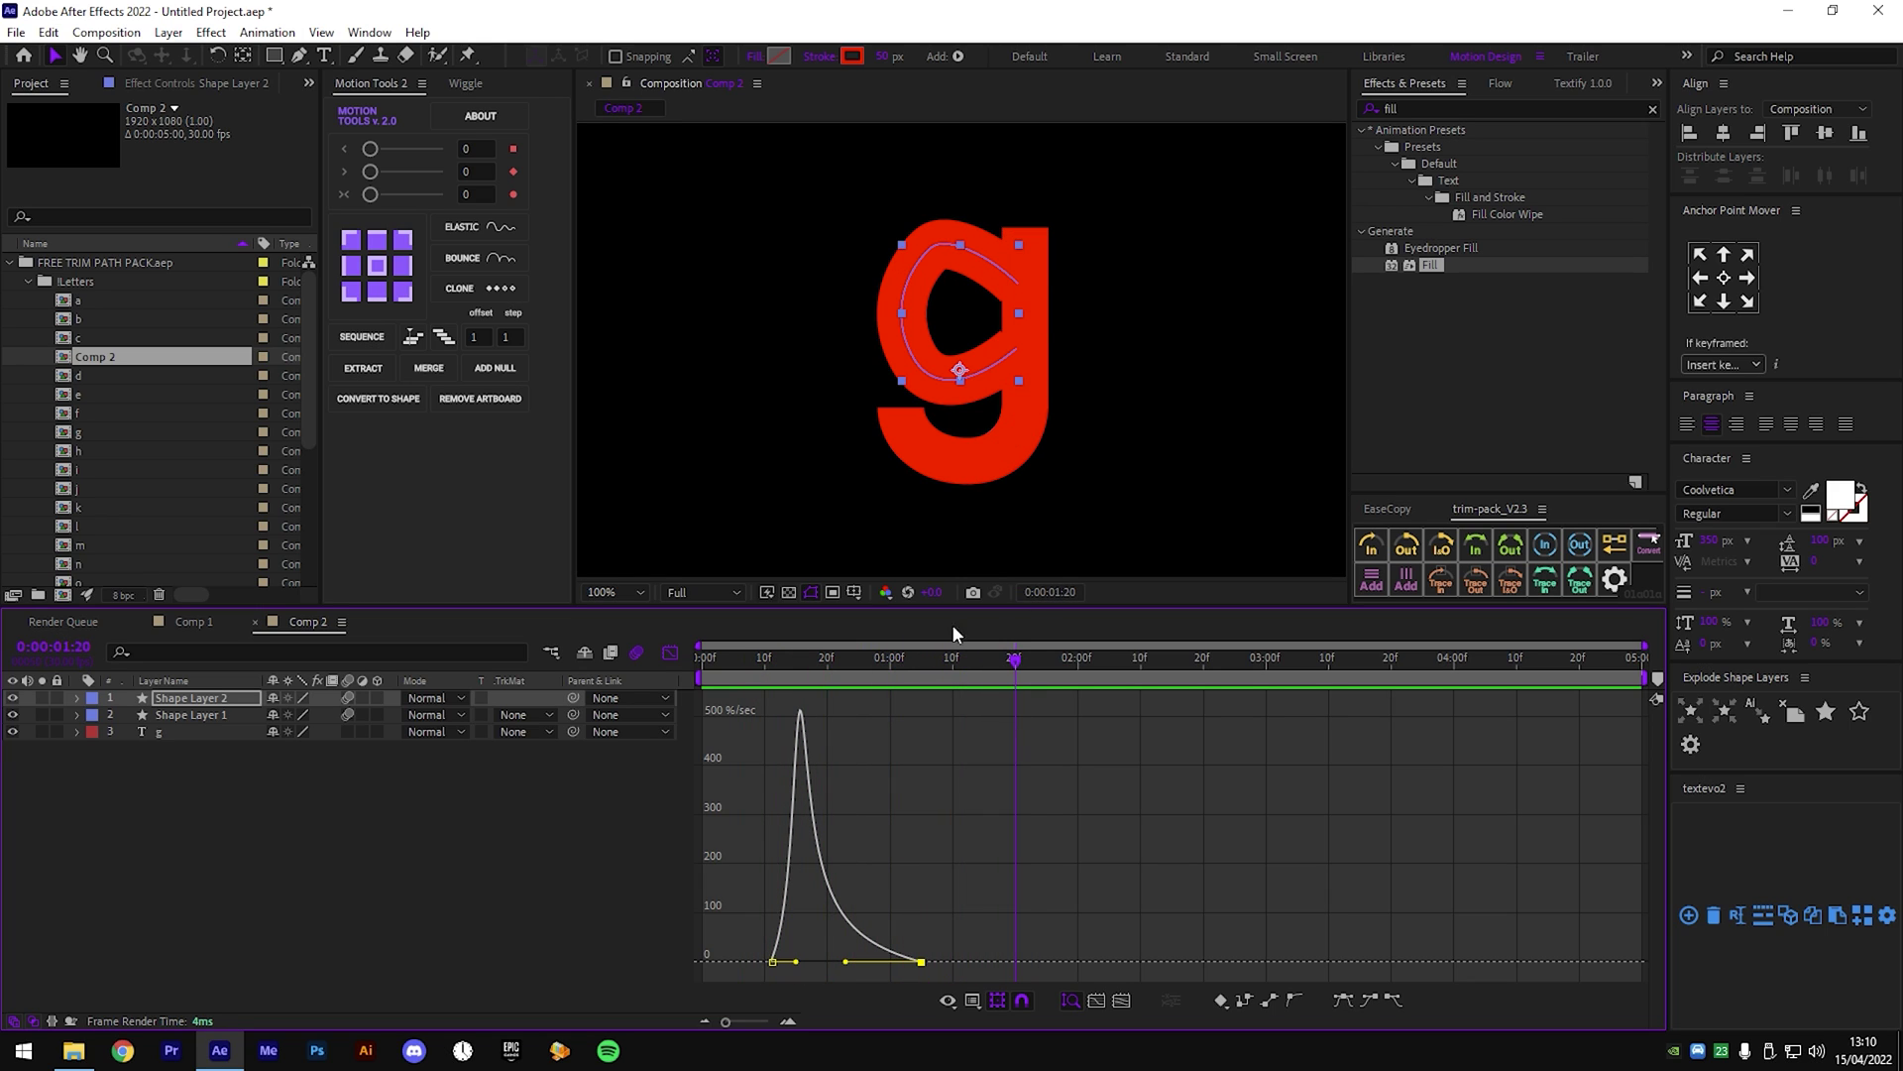
pyautogui.click(853, 674)
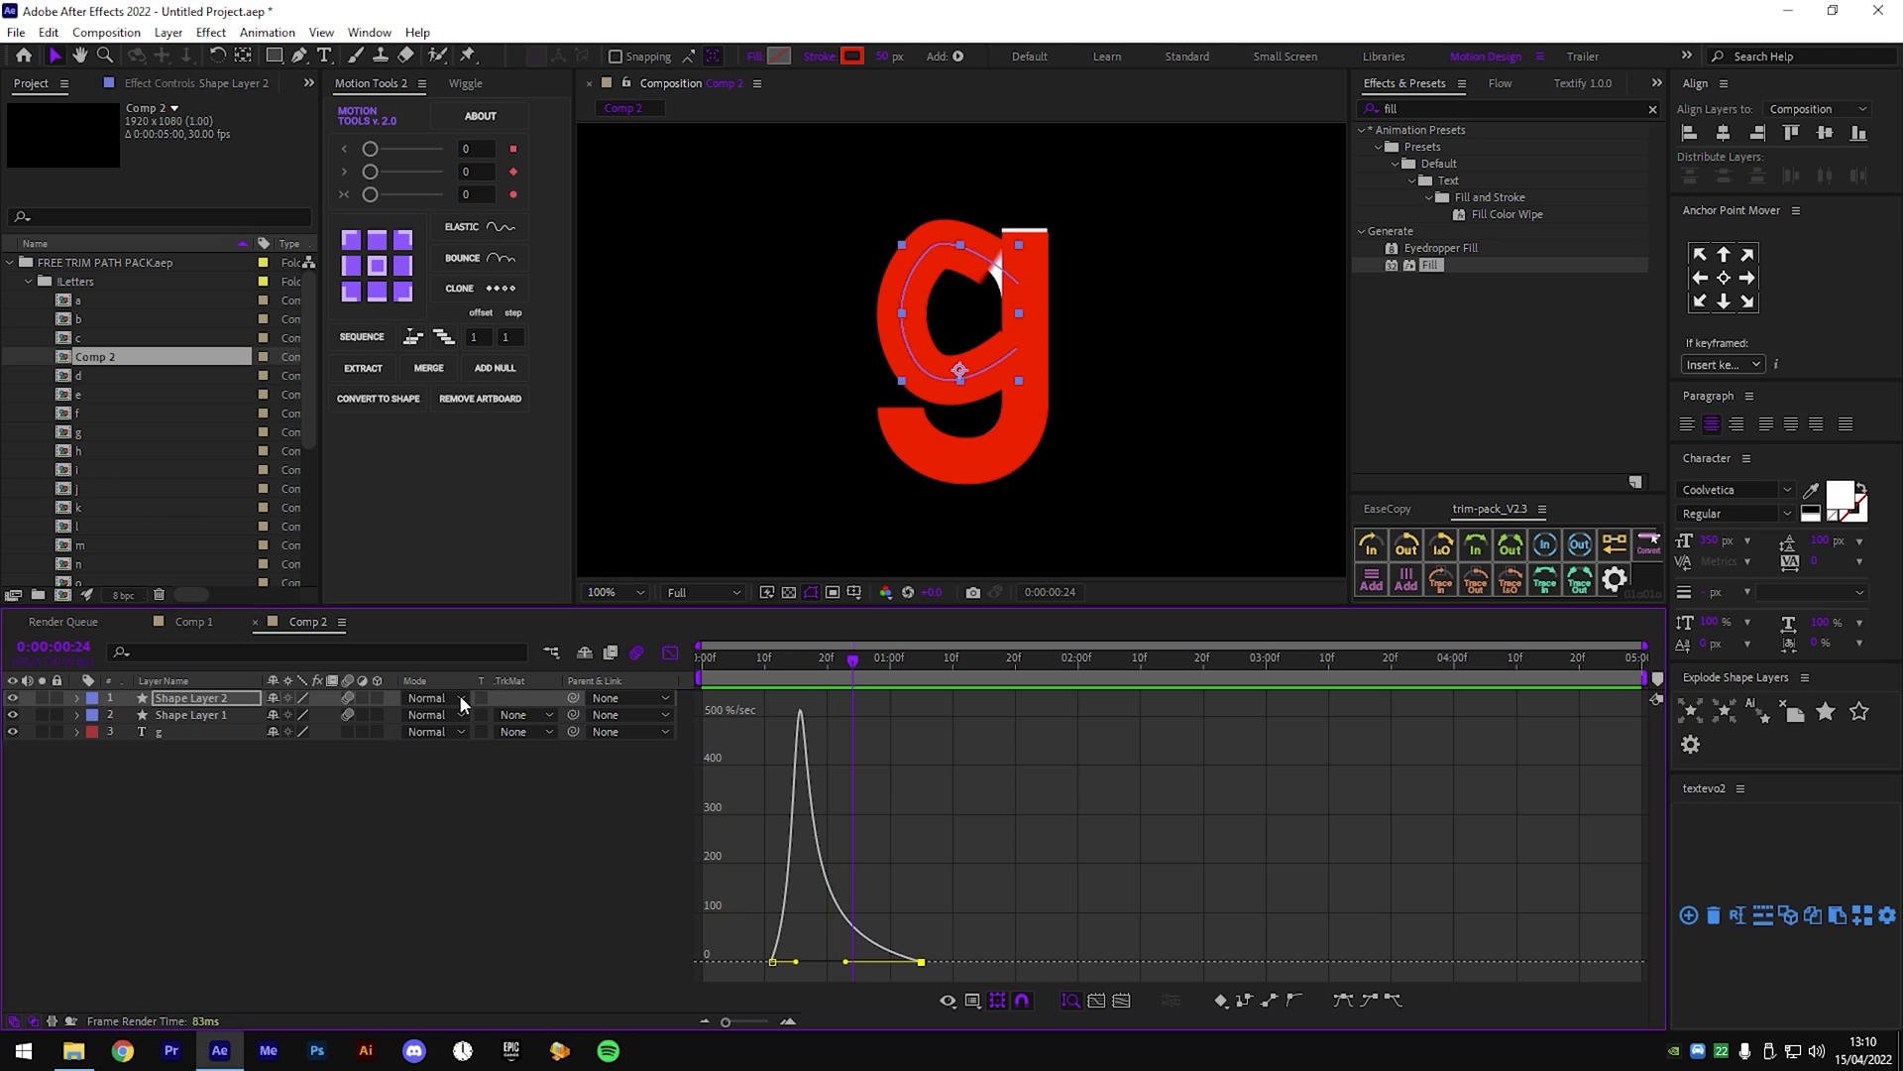
pyautogui.click(42, 732)
pyautogui.click(41, 731)
# Pre-compose Shape Layer 1 and Shape Layer 2 together into a composition named gg.
pyautogui.click(182, 712)
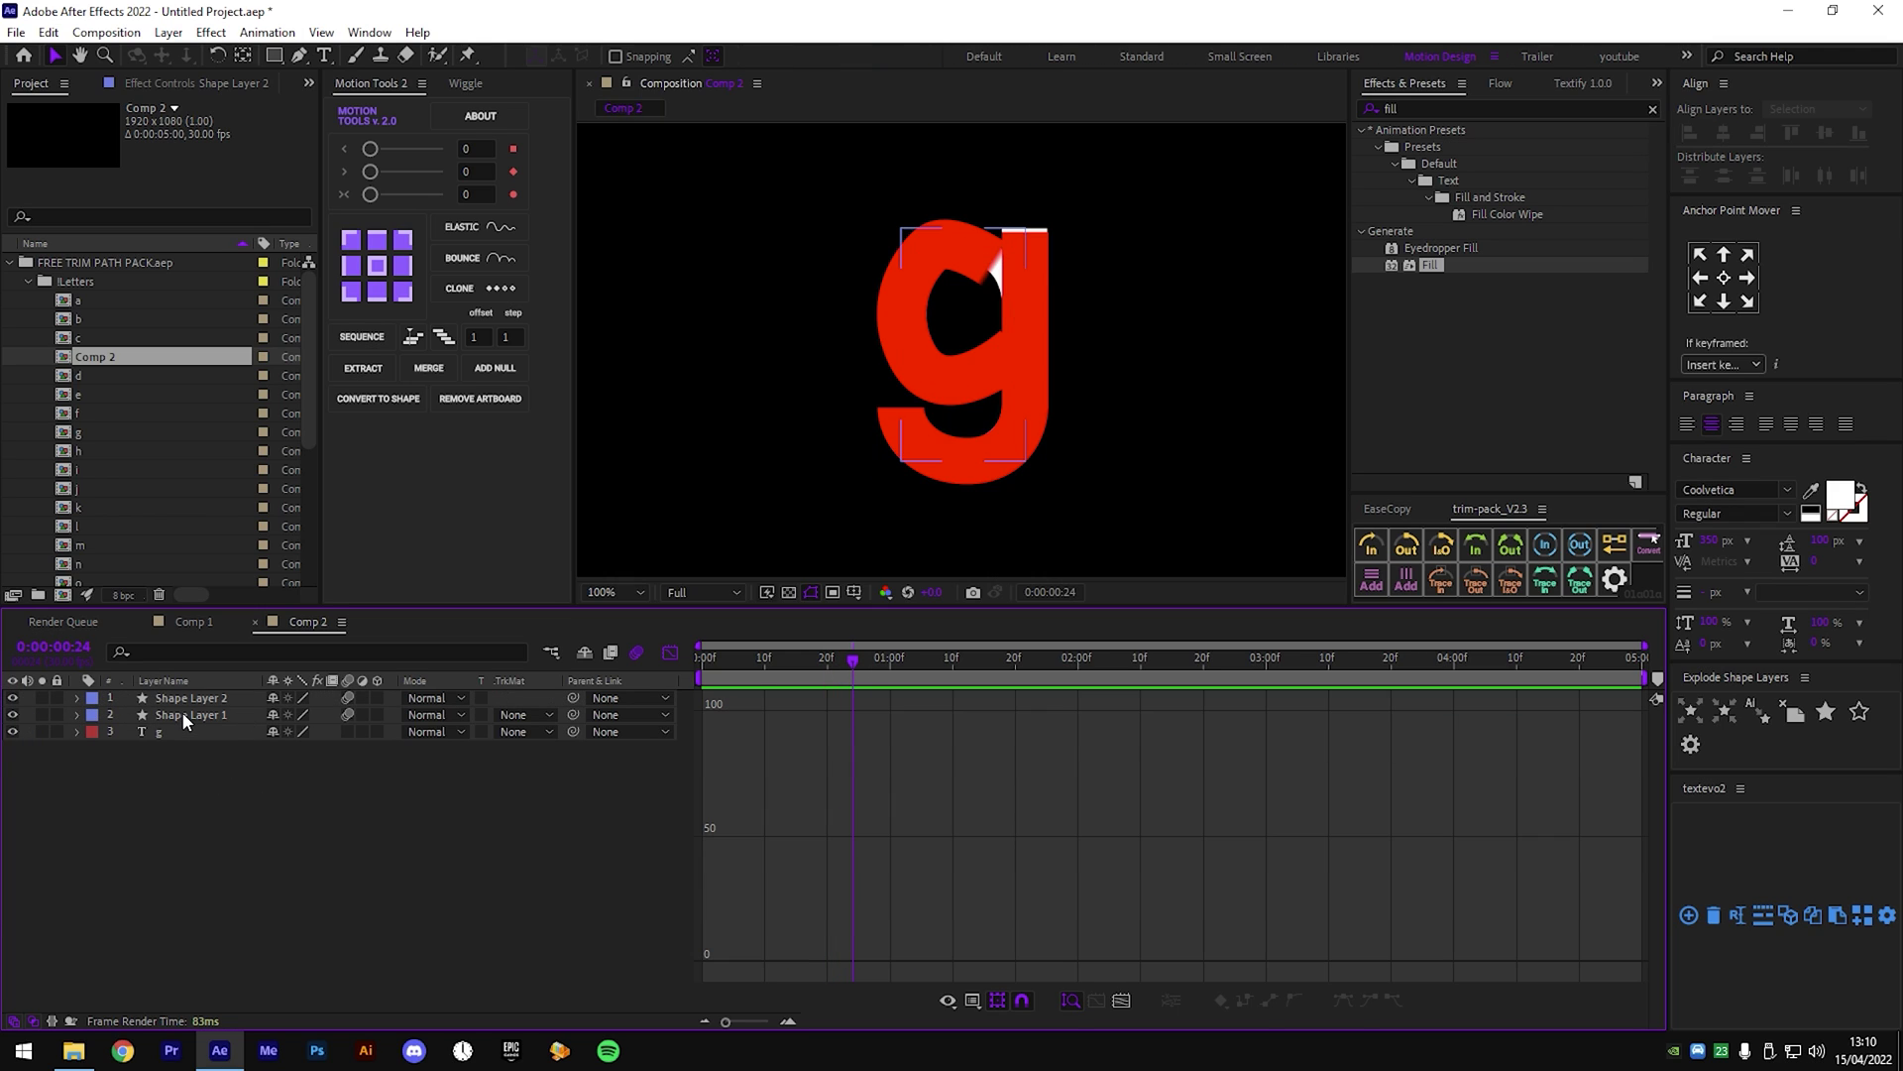
pyautogui.keyDown('ctrl'); pyautogui.click(206, 698); pyautogui.keyUp('ctrl')
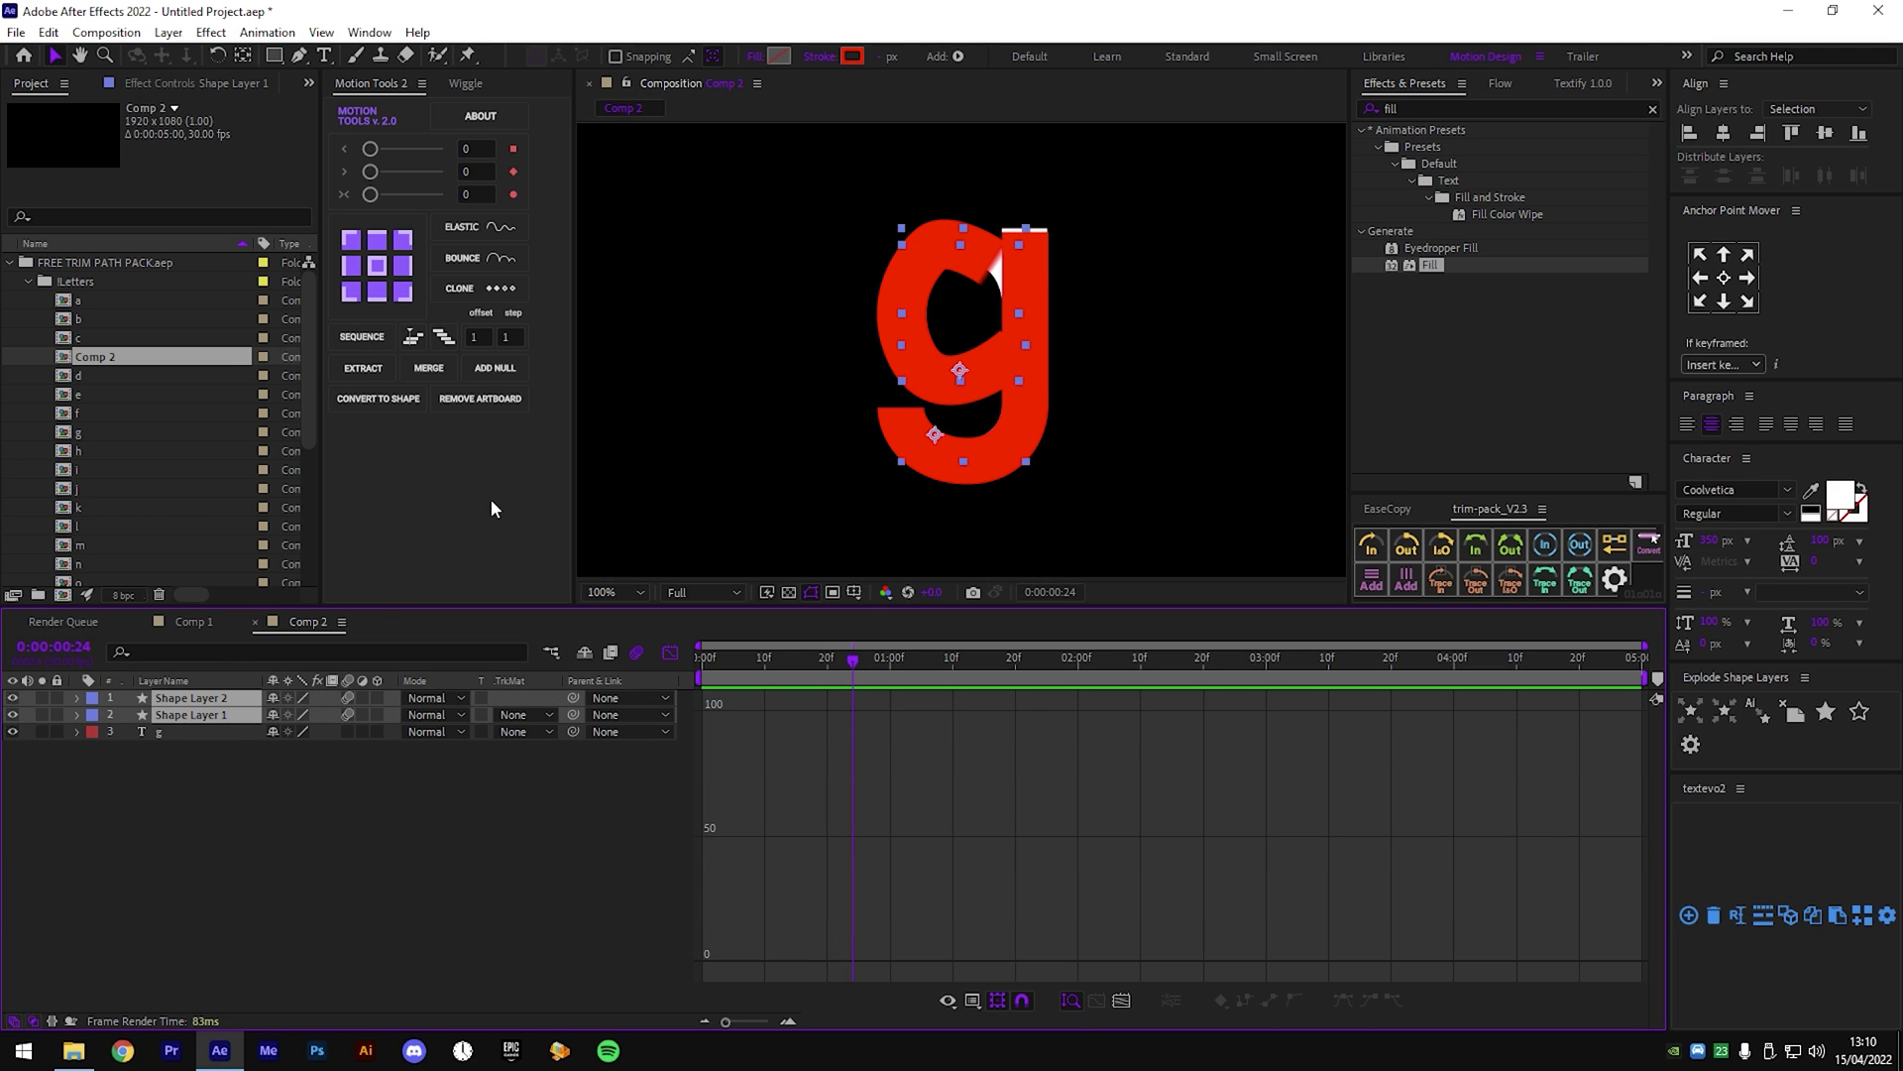
pyautogui.rightClick(196, 696)
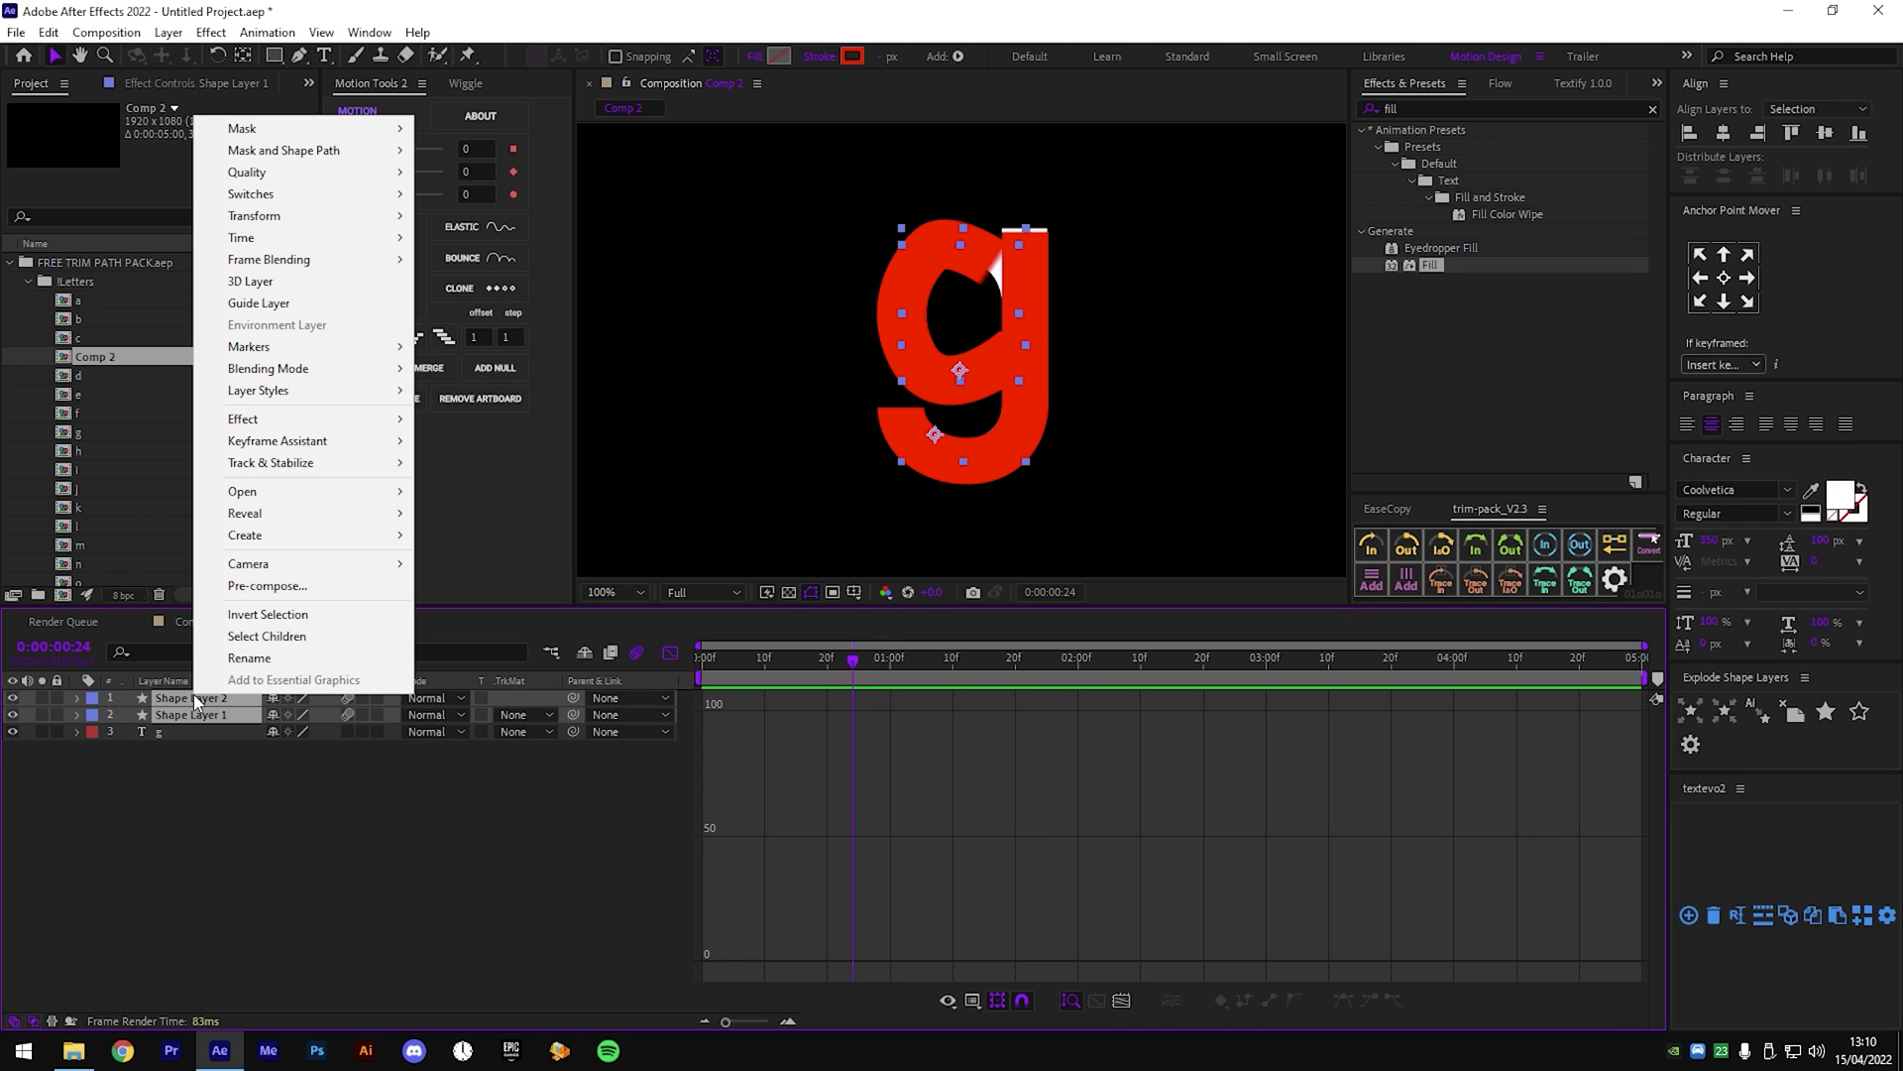
pyautogui.click(297, 584)
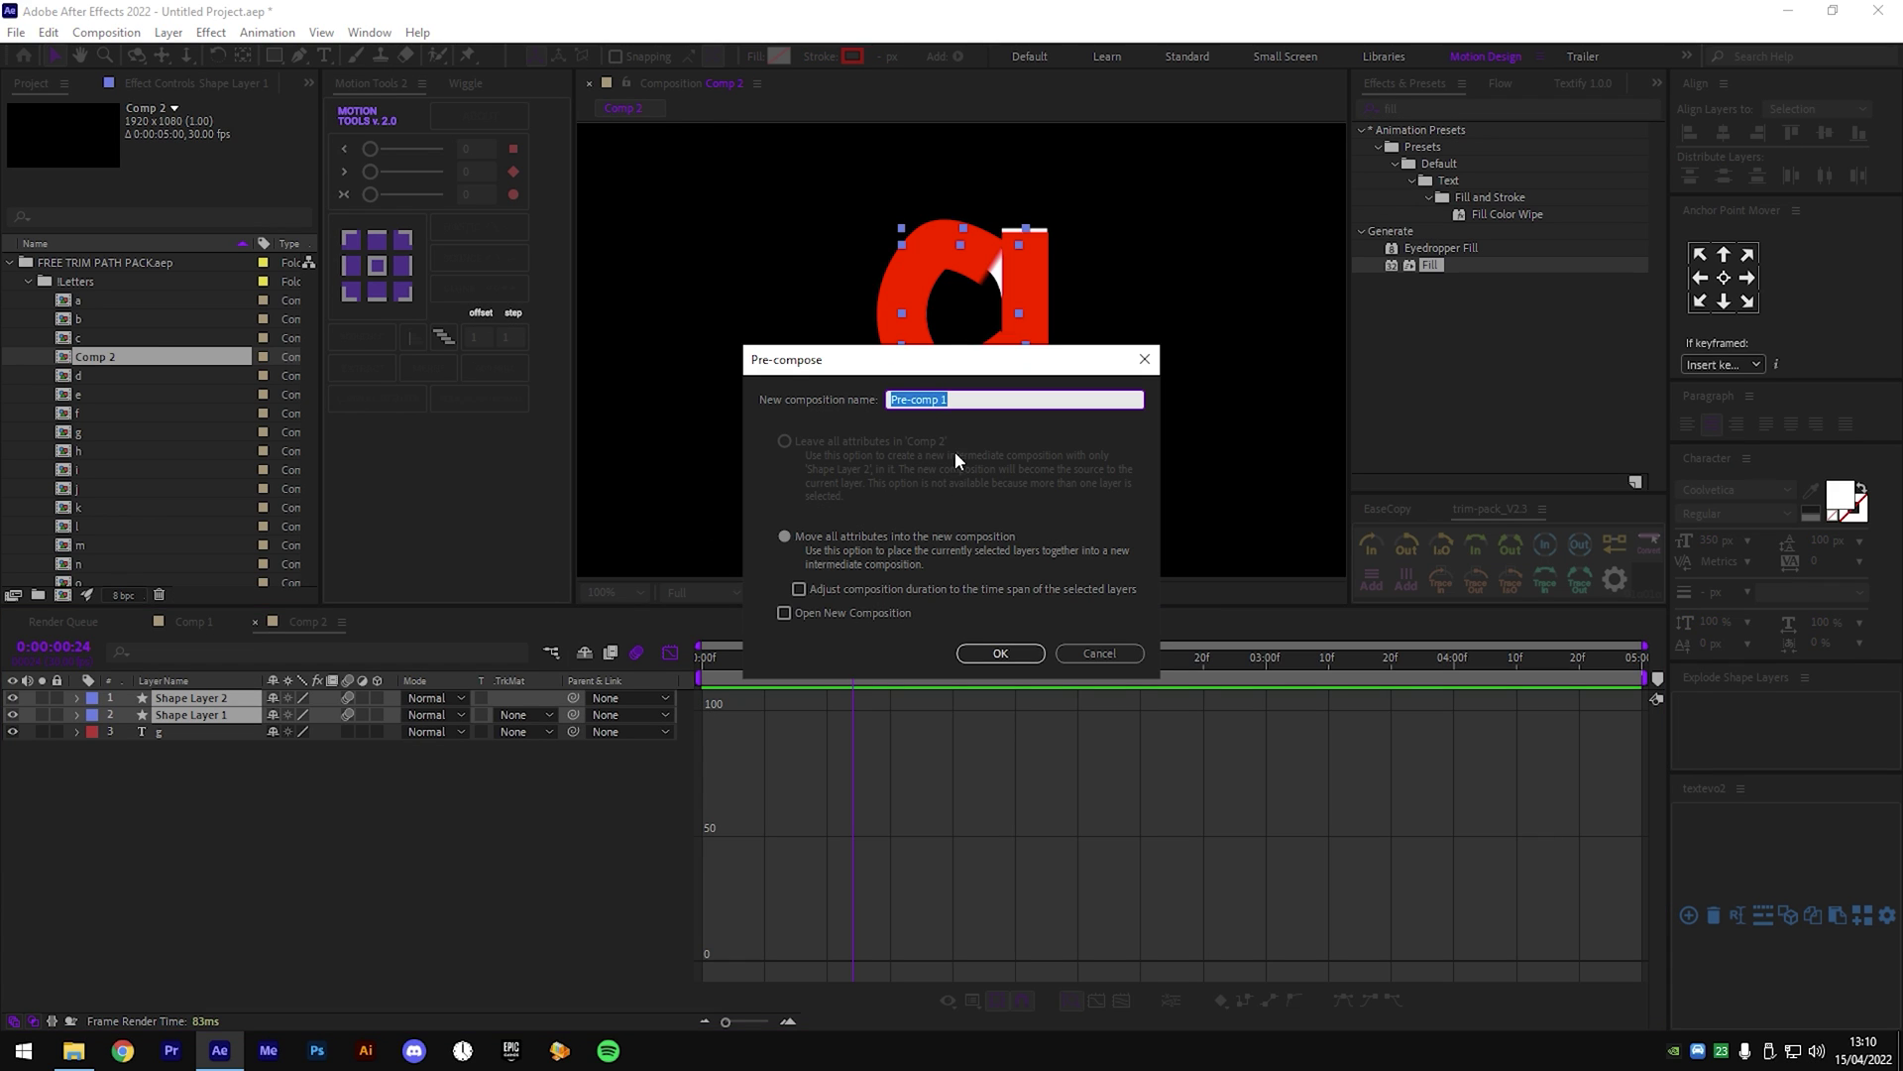
pyautogui.write('gg')
pyautogui.press('Return')
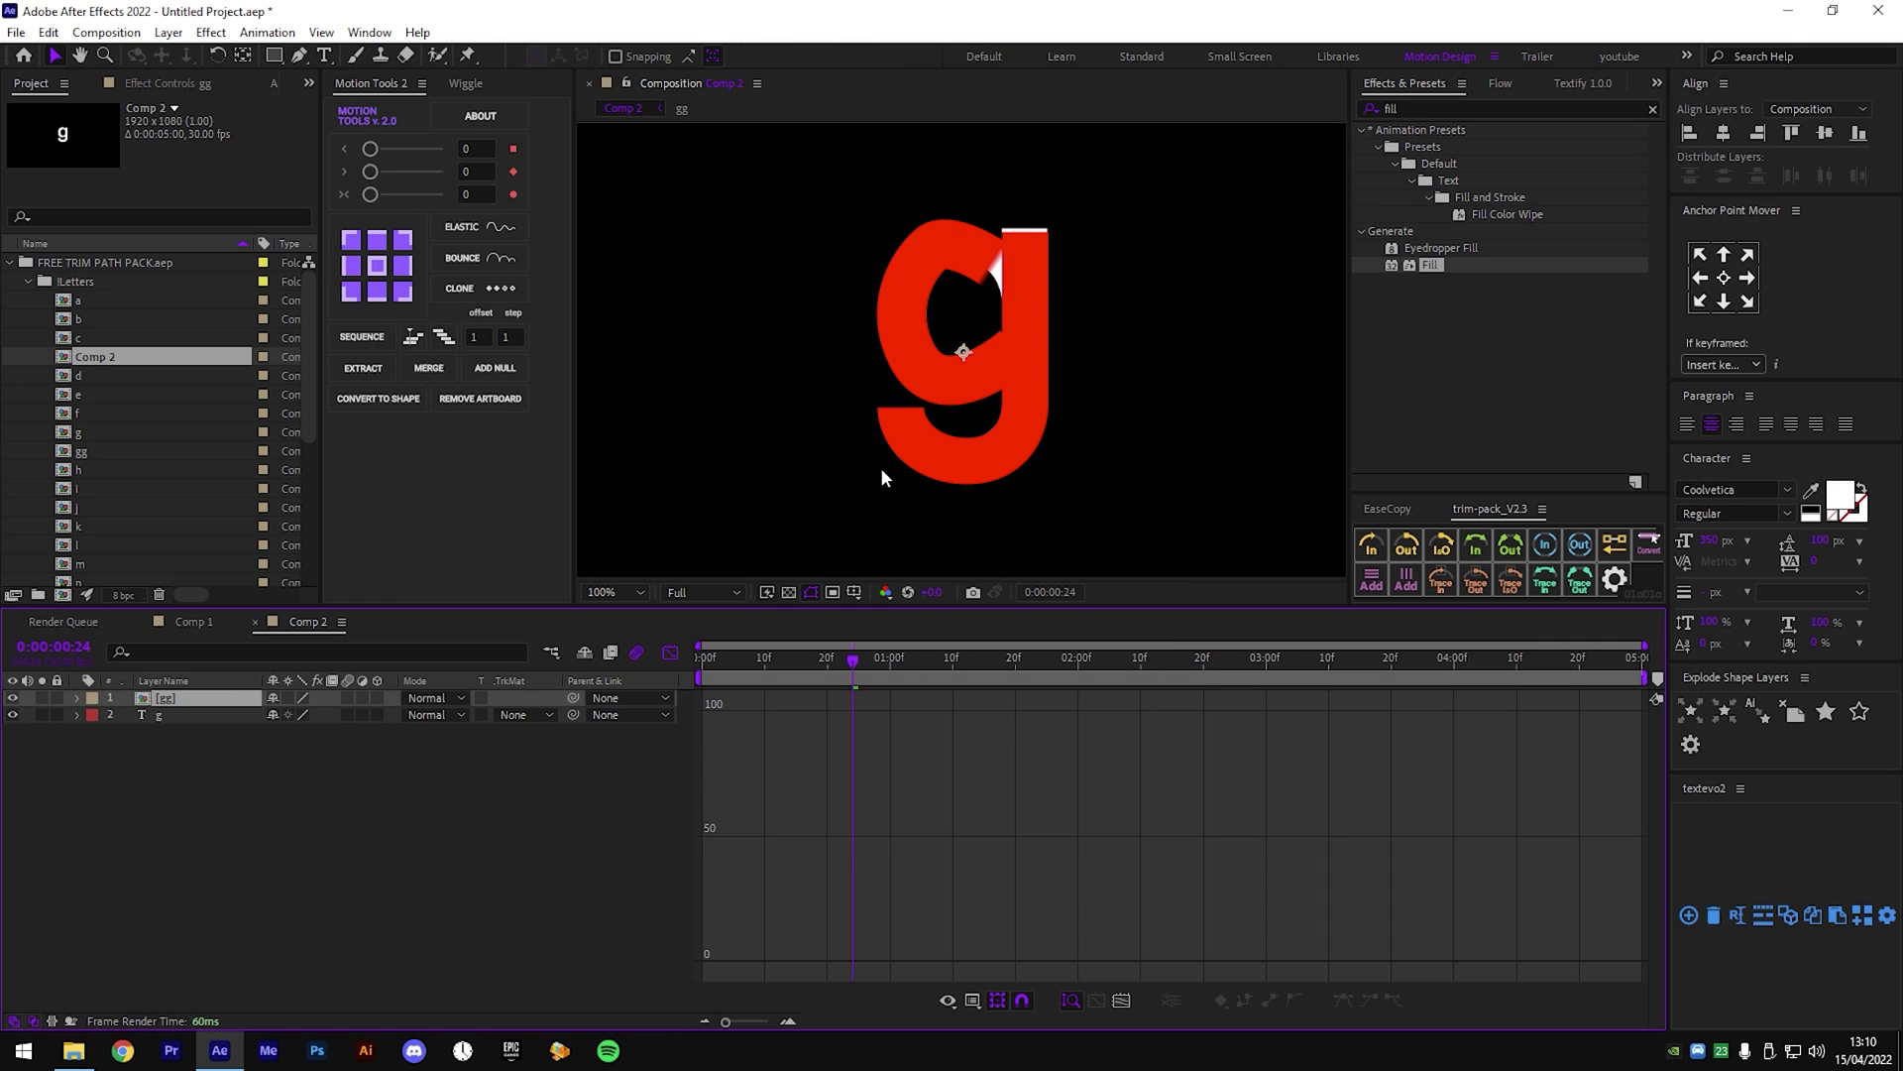
# Return to the layer bar view, set the g text layer's track matte to Alpha Matte "[gg]" and preview the reveal.
pyautogui.moveTo(849, 658); pyautogui.dragTo(890, 658)
pyautogui.click(670, 653)
pyautogui.click(401, 728)
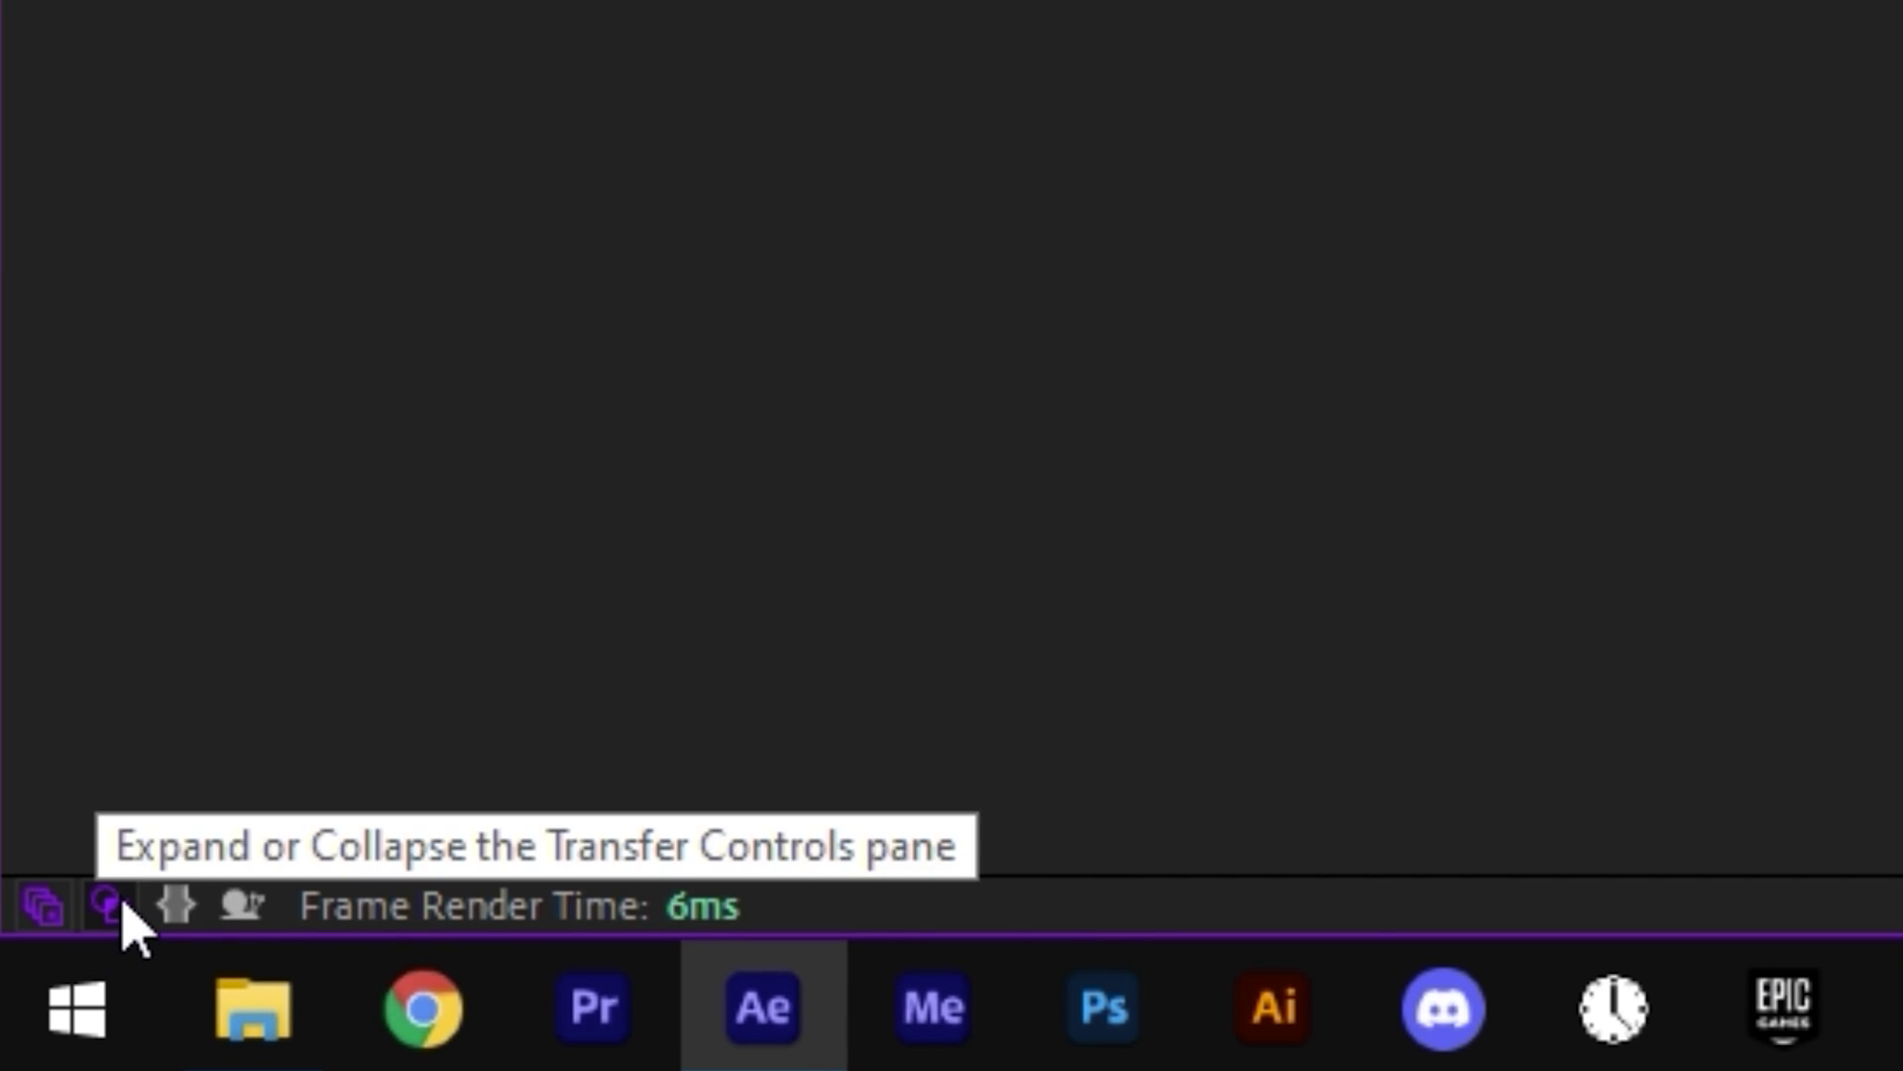
pyautogui.moveTo(252, 1006)
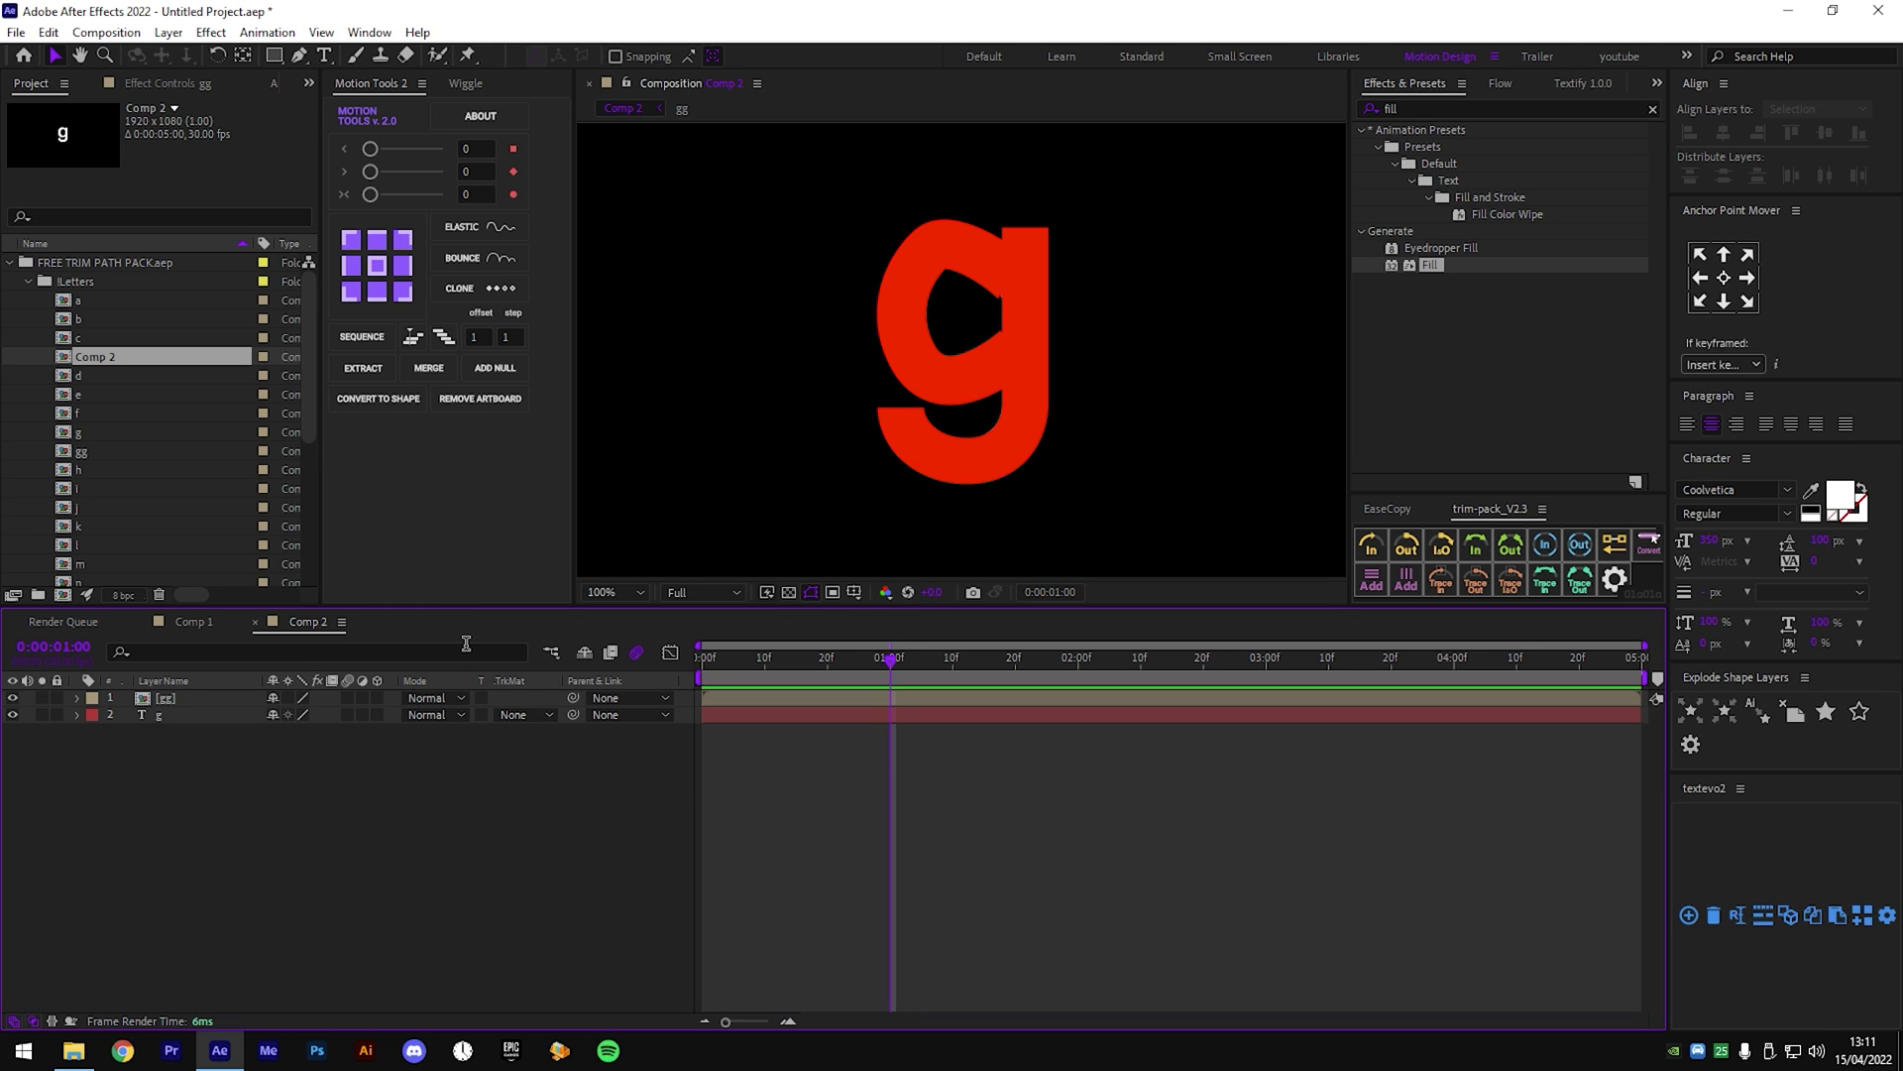
pyautogui.click(196, 717)
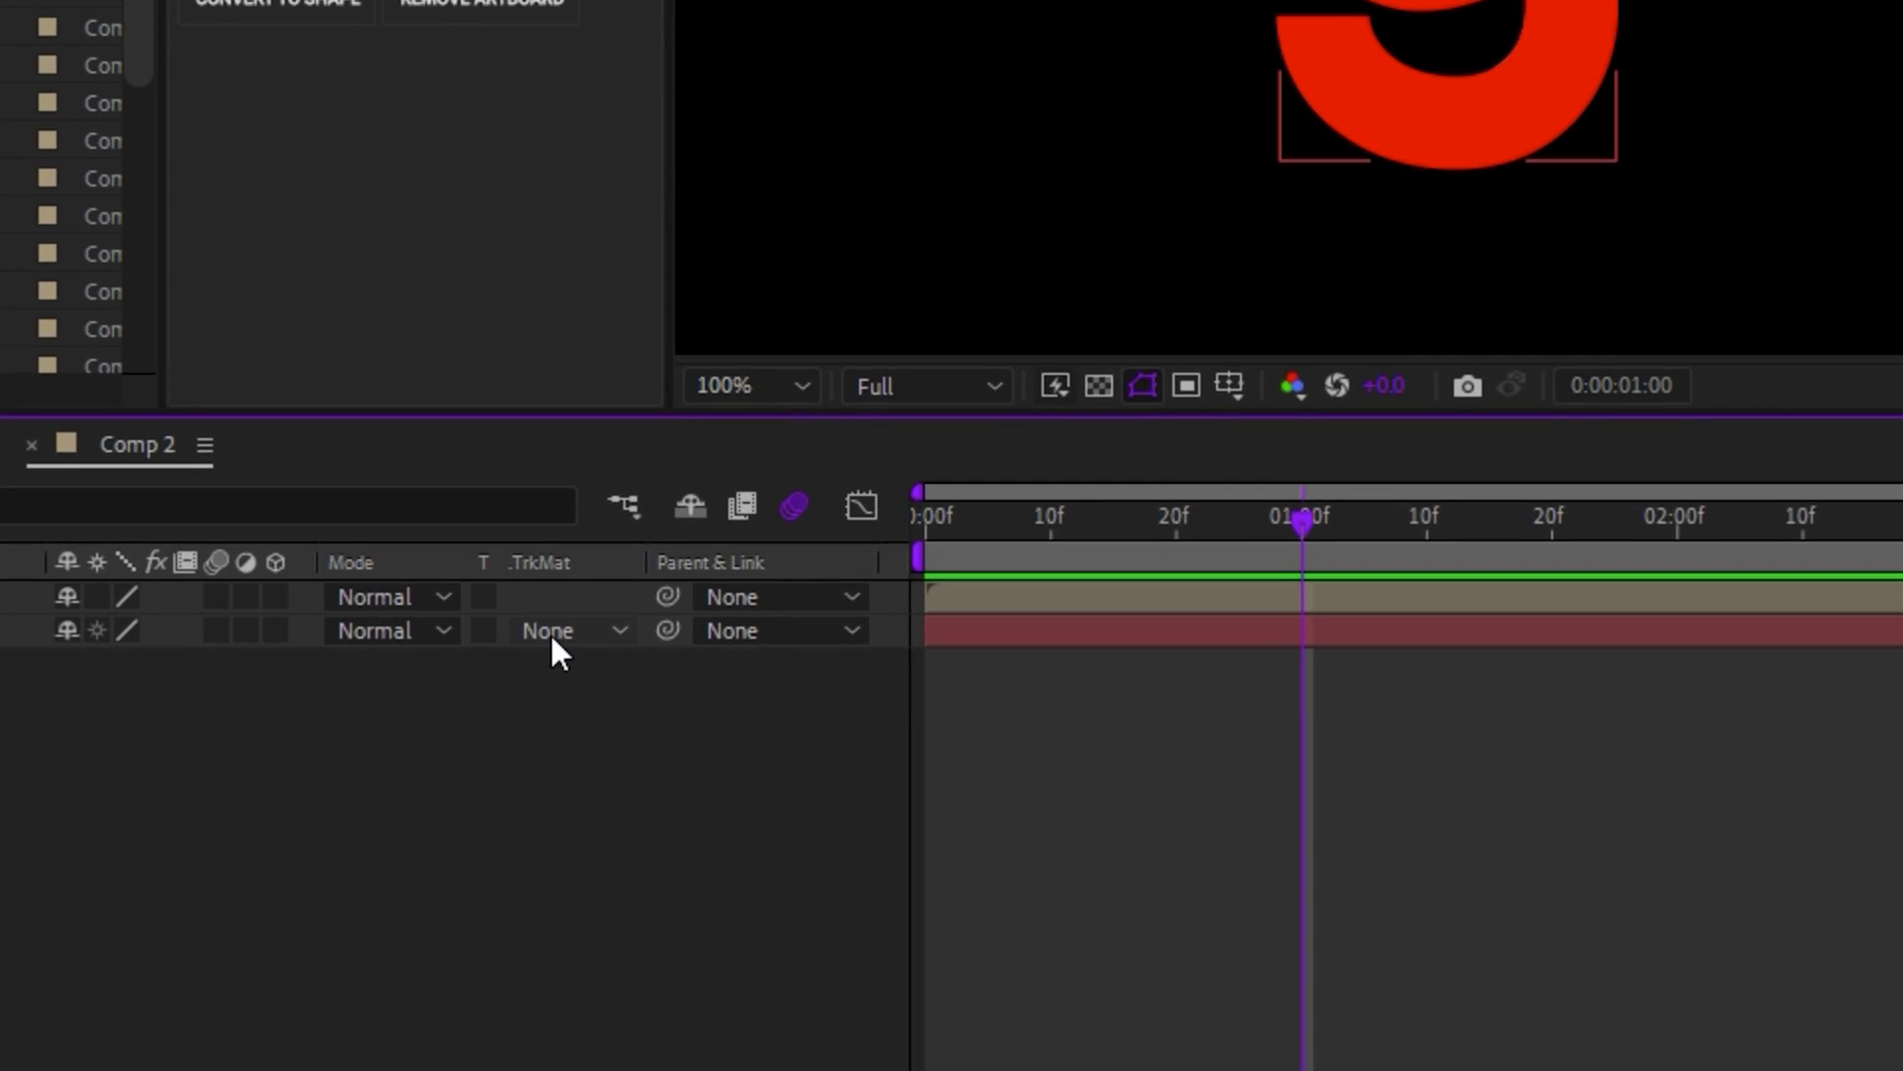
pyautogui.click(514, 717)
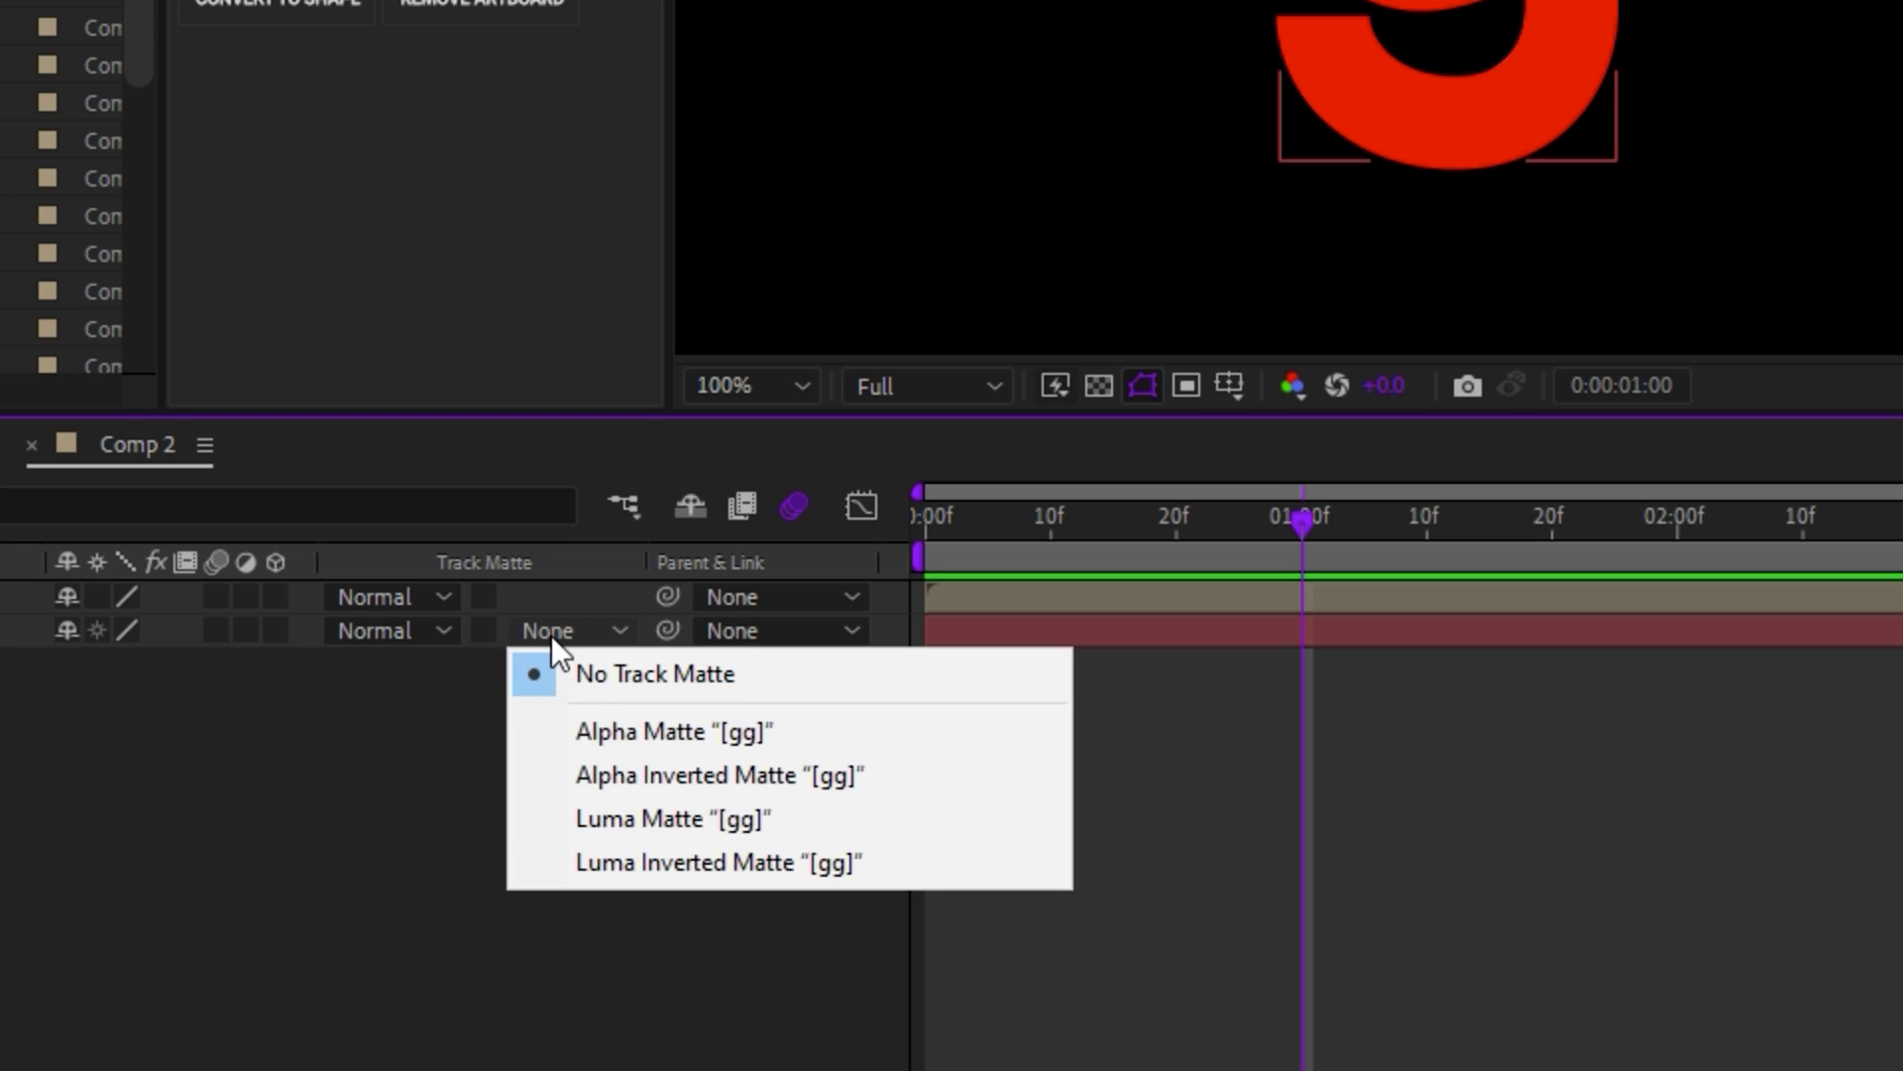
pyautogui.click(579, 730)
pyautogui.press('space')
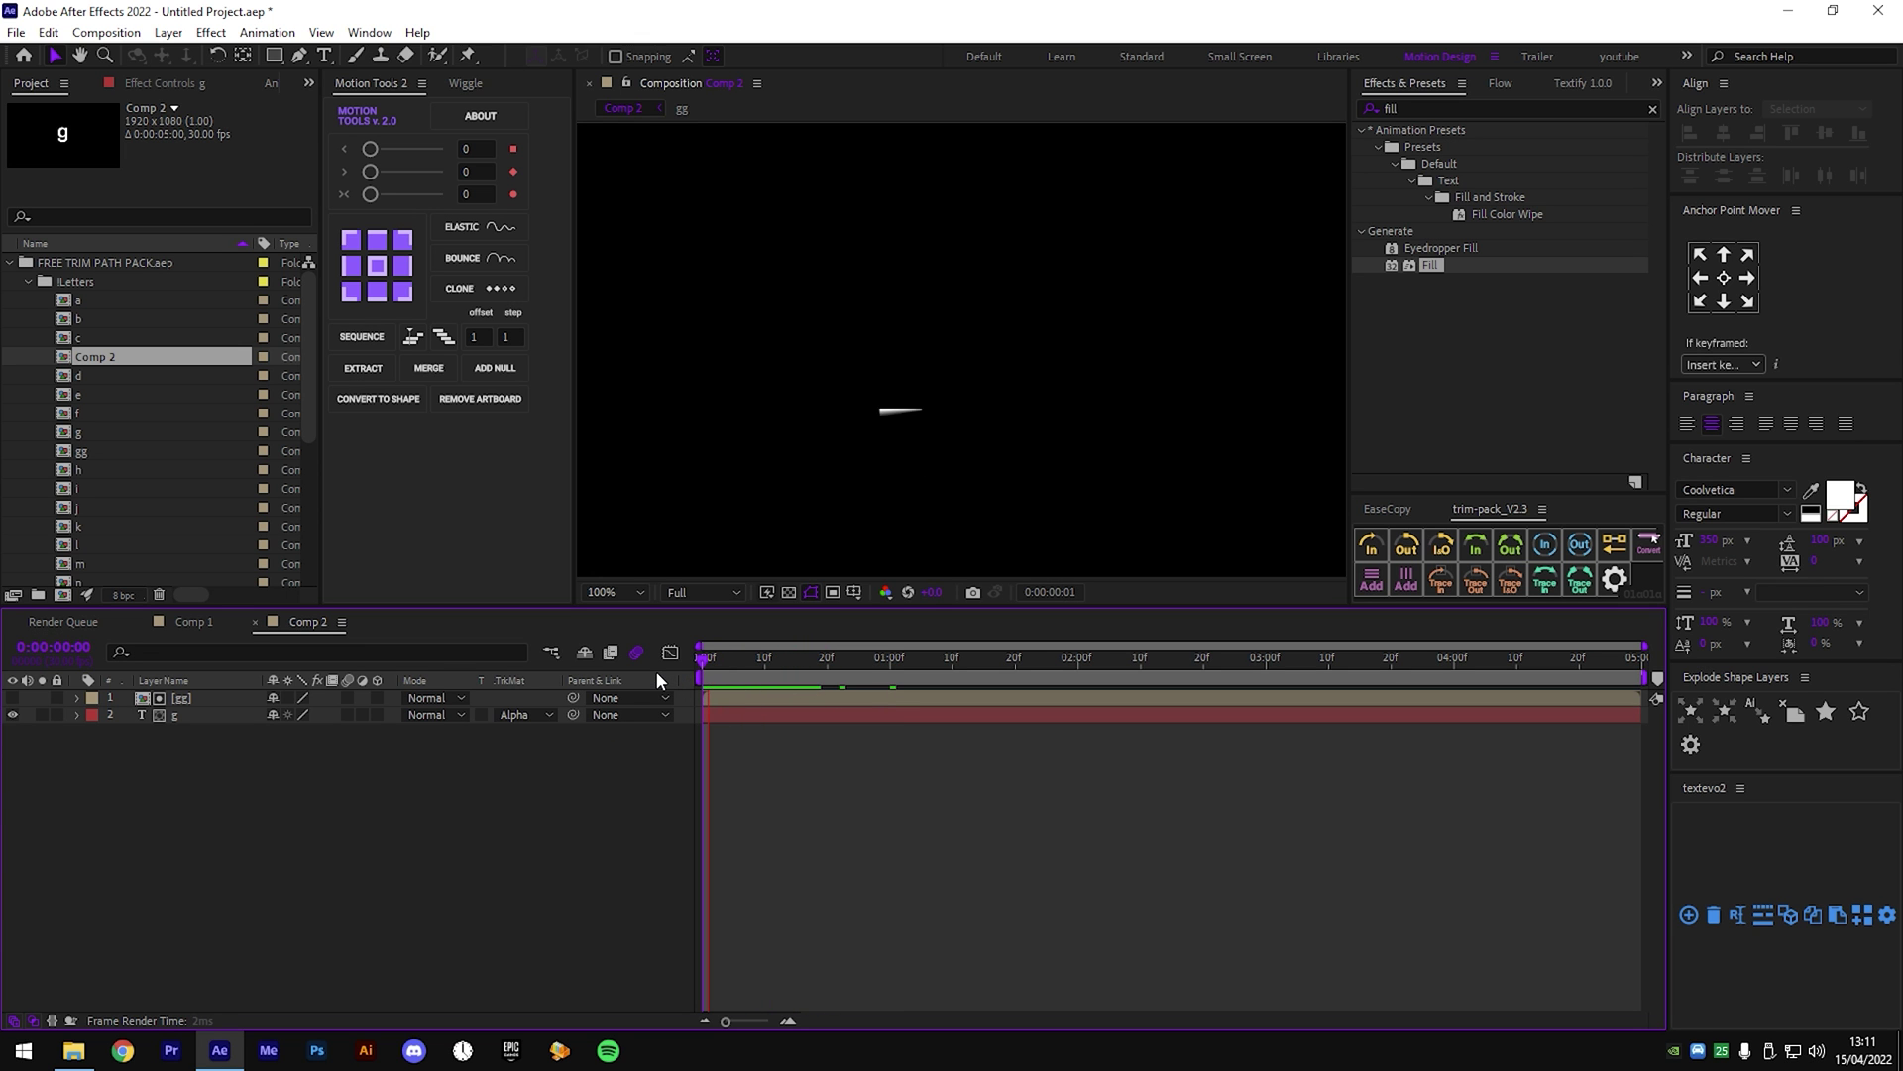
pyautogui.press('space')
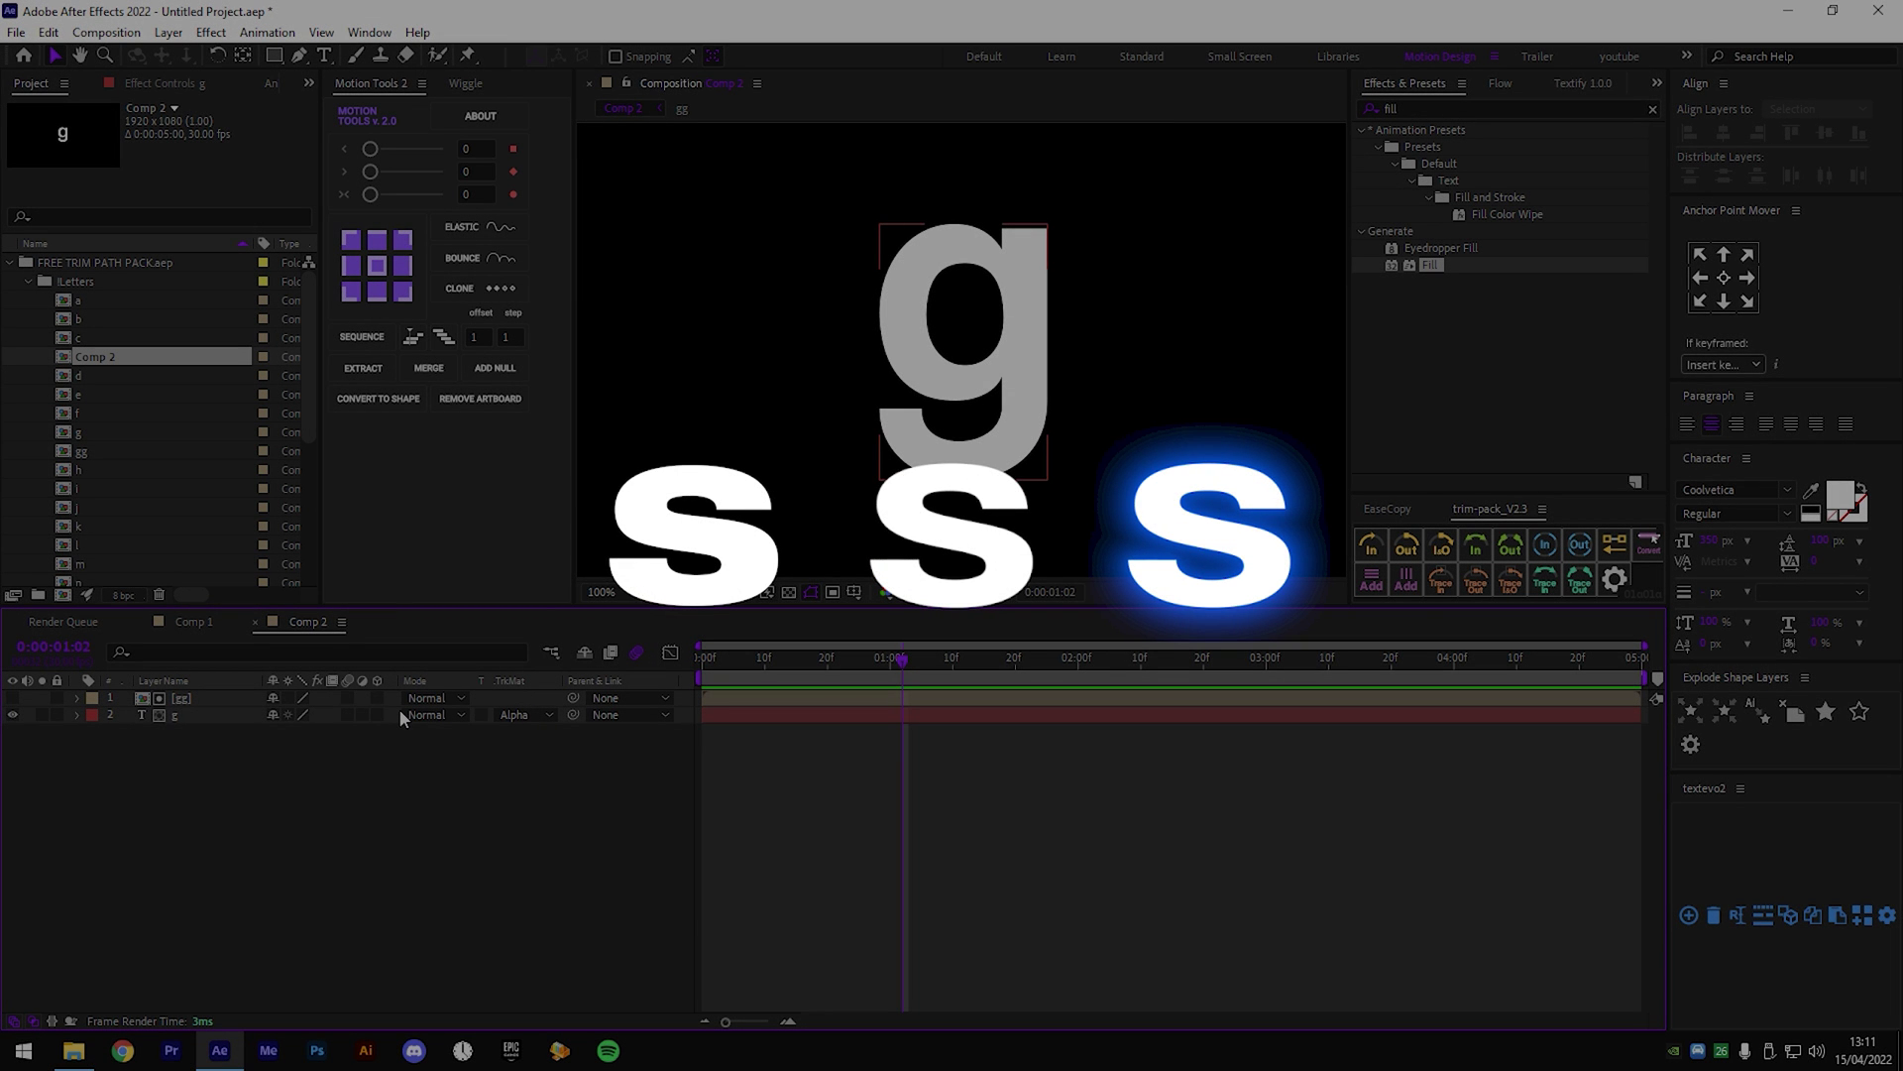